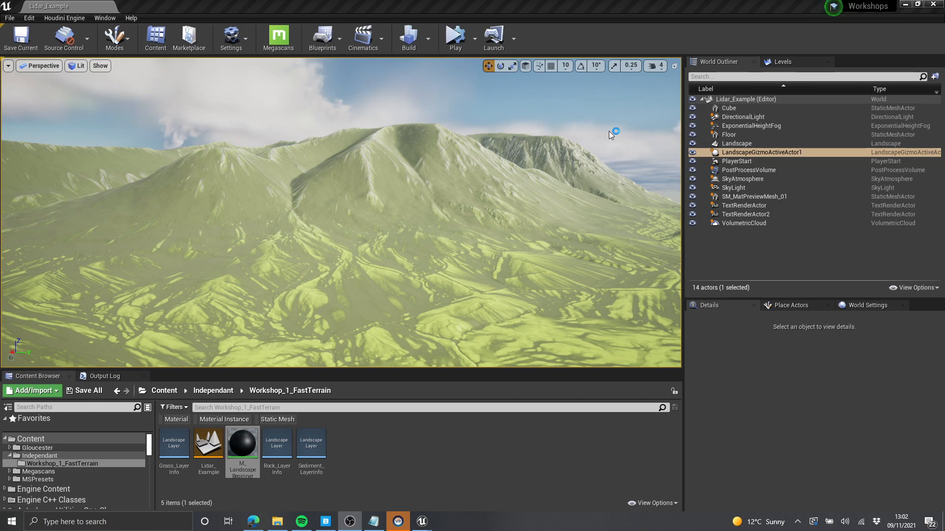
- Examine the terrain's peaks, slopes and valleys with the viewport enlarged to full window size
{"action": "right_click_drag", "start_coordinate": [431, 156], "coordinate": [428, 190]}
{"action": "key", "text": "F11"}
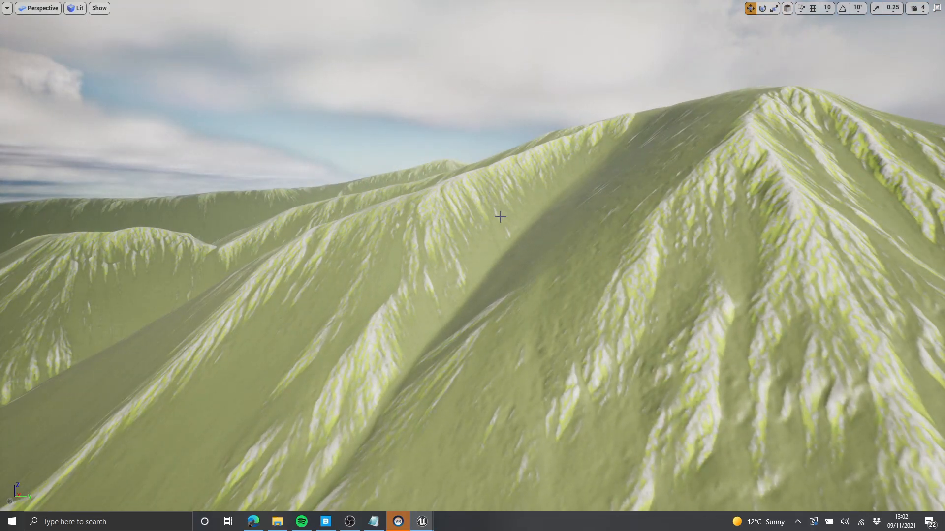
{"action": "right_click_drag", "start_coordinate": [498, 215], "coordinate": [505, 221]}
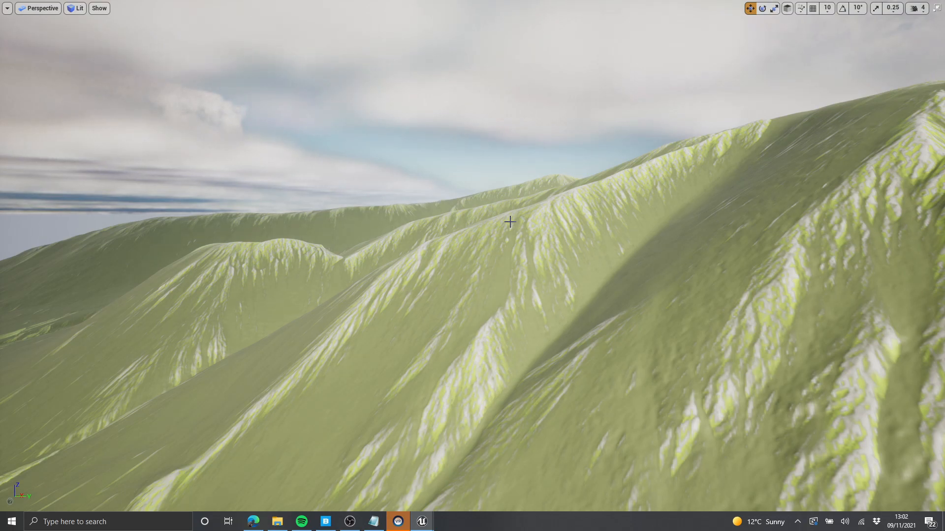
{"action": "right_click_drag", "start_coordinate": [510, 222], "coordinate": [543, 229]}
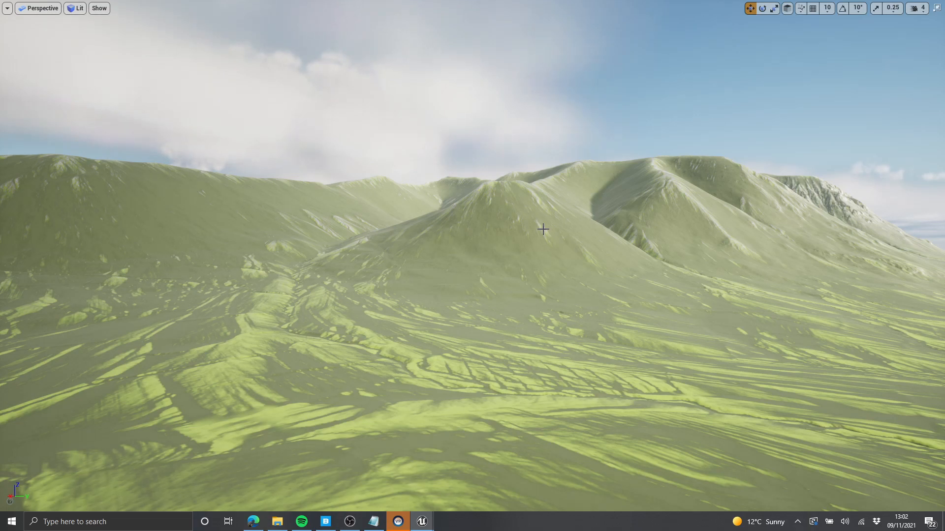
{"action": "right_click_drag", "start_coordinate": [527, 229], "coordinate": [560, 240]}
{"action": "key", "text": "w"}
{"action": "key", "text": "d"}
{"action": "key", "text": "w"}
{"action": "right_click_drag", "start_coordinate": [463, 225], "coordinate": [467, 202]}
{"action": "key", "text": "d"}
{"action": "key", "text": "s"}
{"action": "key", "text": "d"}
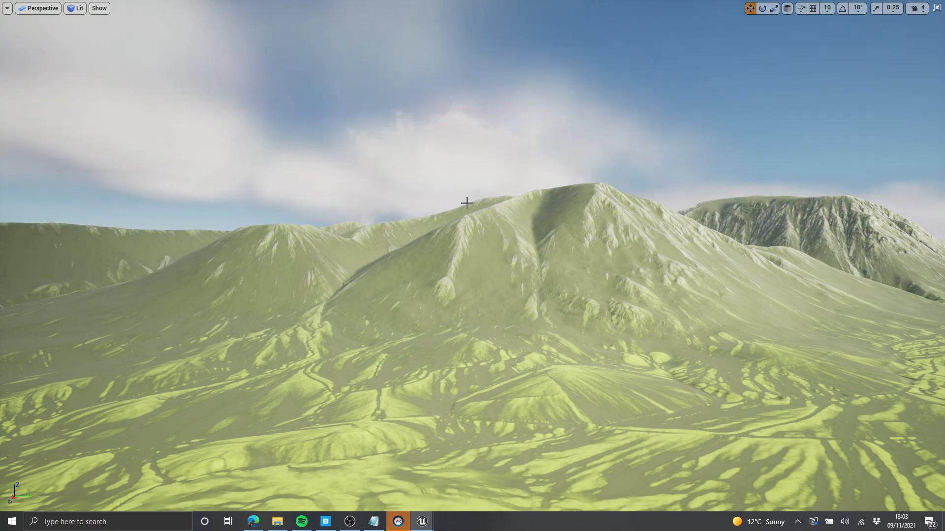
{"action": "mouse_move", "coordinate": [466, 202]}
{"action": "right_mouse_down"}
{"action": "mouse_move", "coordinate": [511, 231]}
{"action": "mouse_move", "coordinate": [552, 237]}
{"action": "mouse_move", "coordinate": [476, 198]}
{"action": "right_mouse_up"}
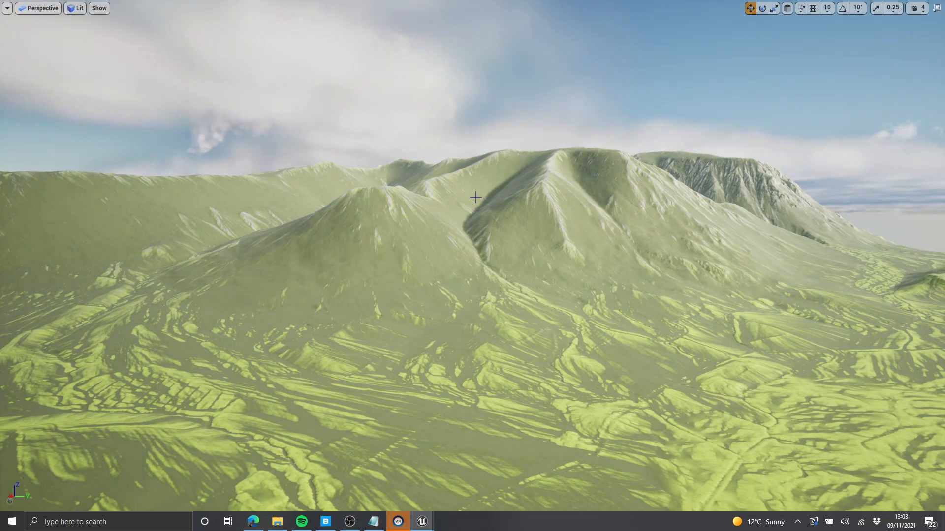
{"action": "key", "text": "F11"}
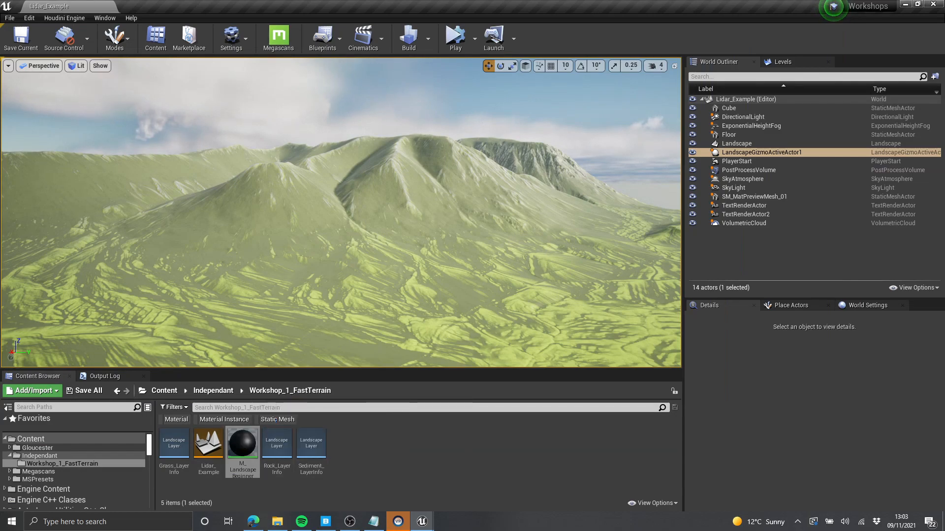
- Select the landscape and open its M_LandscapeBeginner material in a maximized Material Editor
{"action": "scroll", "coordinate": [810, 428], "scroll_direction": "down", "scroll_amount": 1}
{"action": "left_click", "coordinate": [632, 157]}
{"action": "left_click", "coordinate": [601, 219]}
{"action": "double_click", "coordinate": [789, 424]}
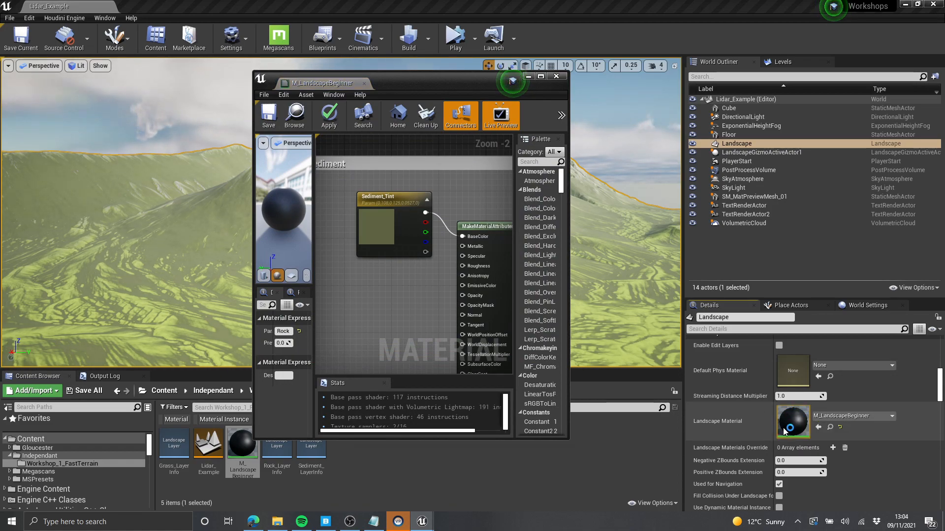
{"action": "left_click", "coordinate": [540, 76]}
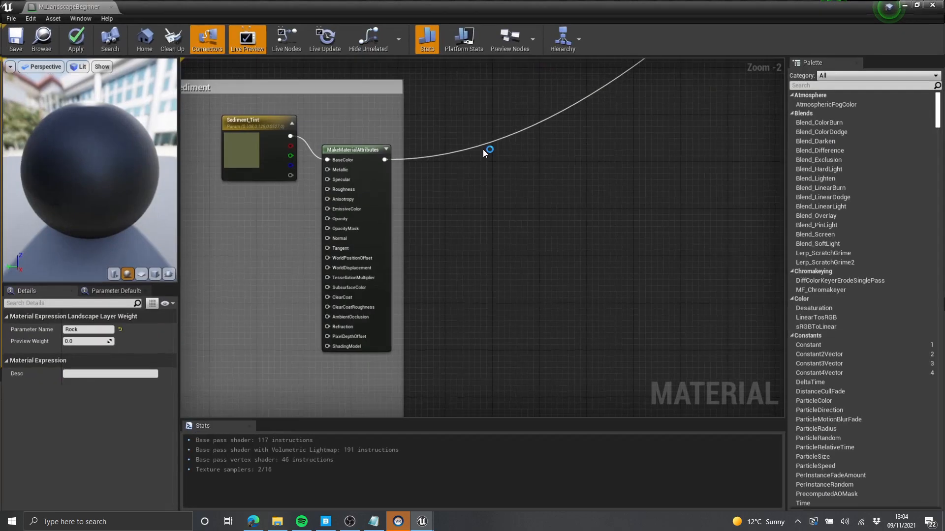
- Examine the material graph's Placeholder group, where a constant feeds the base color of a MakeMaterialAttributes node
{"action": "scroll", "coordinate": [491, 247], "scroll_direction": "down", "scroll_amount": 7}
{"action": "right_click_drag", "start_coordinate": [491, 247], "coordinate": [442, 319]}
{"action": "right_click_drag", "start_coordinate": [472, 139], "coordinate": [374, 135]}
{"action": "scroll", "coordinate": [482, 150], "scroll_direction": "up", "scroll_amount": 1}
{"action": "scroll", "coordinate": [469, 223], "scroll_direction": "up", "scroll_amount": 6}
{"action": "scroll", "coordinate": [468, 222], "scroll_direction": "down", "scroll_amount": 5}
{"action": "right_click_drag", "start_coordinate": [465, 299], "coordinate": [466, 156]}
{"action": "right_click_drag", "start_coordinate": [385, 67], "coordinate": [489, 235]}
{"action": "scroll", "coordinate": [460, 209], "scroll_direction": "up", "scroll_amount": 7}
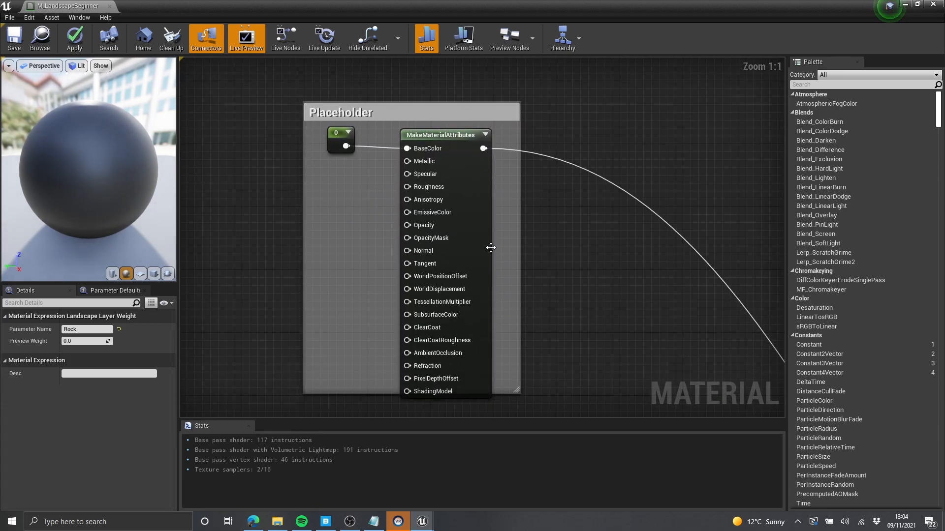
{"action": "scroll", "coordinate": [553, 353], "scroll_direction": "down", "scroll_amount": 3}
{"action": "right_click_drag", "start_coordinate": [553, 352], "coordinate": [496, 260]}
{"action": "right_click_drag", "start_coordinate": [541, 101], "coordinate": [580, 183]}
{"action": "left_click_drag", "start_coordinate": [598, 139], "coordinate": [343, 315]}
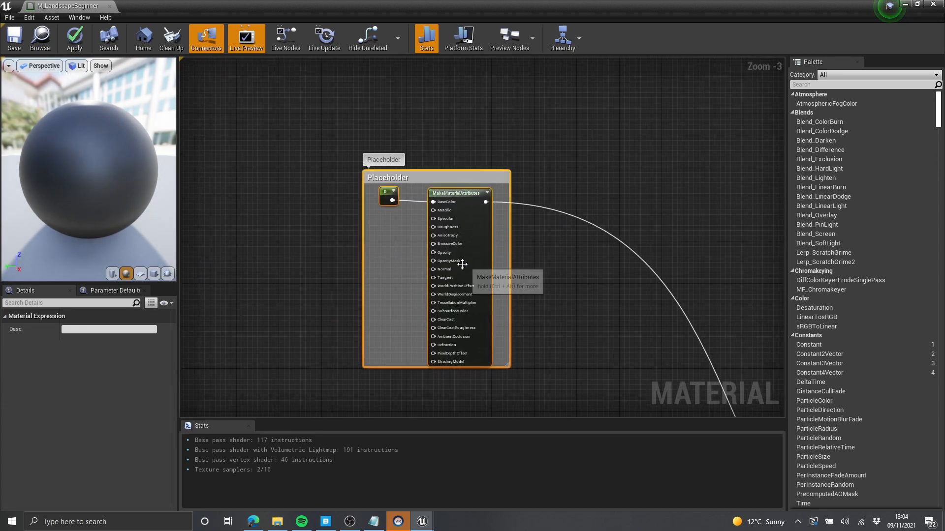
{"action": "right_click_drag", "start_coordinate": [477, 254], "coordinate": [497, 205]}
{"action": "right_click_drag", "start_coordinate": [564, 211], "coordinate": [566, 263]}
{"action": "scroll", "coordinate": [544, 183], "scroll_direction": "up", "scroll_amount": 1}
{"action": "left_click", "coordinate": [543, 183]}
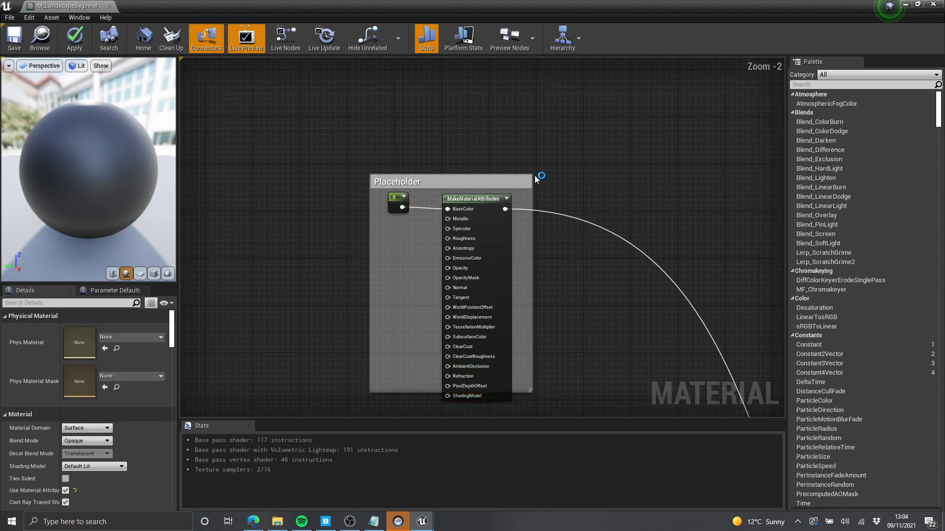
{"action": "scroll", "coordinate": [536, 177], "scroll_direction": "down", "scroll_amount": 1}
{"action": "right_click_drag", "start_coordinate": [536, 176], "coordinate": [527, 156]}
{"action": "scroll", "coordinate": [520, 161], "scroll_direction": "up", "scroll_amount": 2}
{"action": "scroll", "coordinate": [513, 162], "scroll_direction": "down", "scroll_amount": 4}
{"action": "right_click_drag", "start_coordinate": [529, 240], "coordinate": [505, 121]}
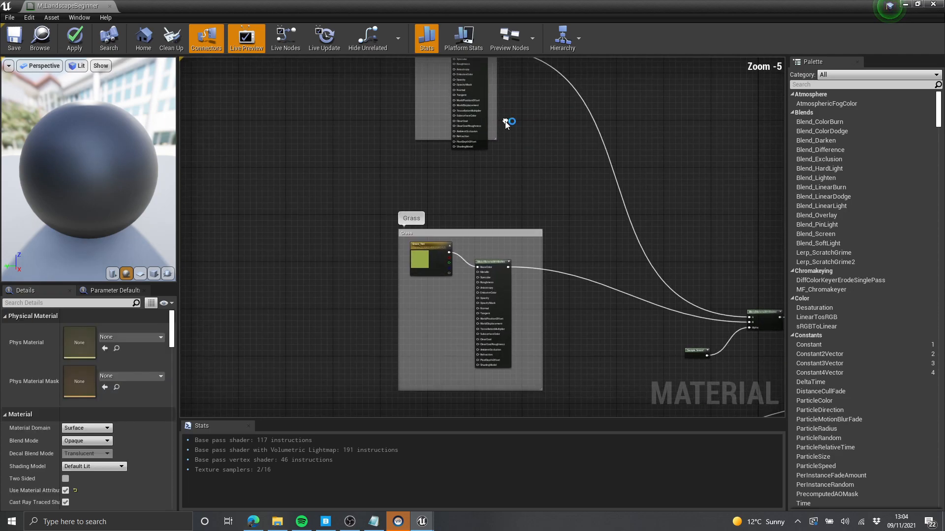
- Inspect the Grass, Rock and Sediment groups and how they connect to the chain of blend nodes
{"action": "scroll", "coordinate": [524, 323], "scroll_direction": "up", "scroll_amount": 5}
{"action": "scroll", "coordinate": [525, 321], "scroll_direction": "down", "scroll_amount": 6}
{"action": "right_click_drag", "start_coordinate": [525, 321], "coordinate": [521, 95]}
{"action": "scroll", "coordinate": [507, 258], "scroll_direction": "up", "scroll_amount": 5}
{"action": "right_click_drag", "start_coordinate": [506, 261], "coordinate": [455, 315]}
{"action": "scroll", "coordinate": [559, 201], "scroll_direction": "down", "scroll_amount": 5}
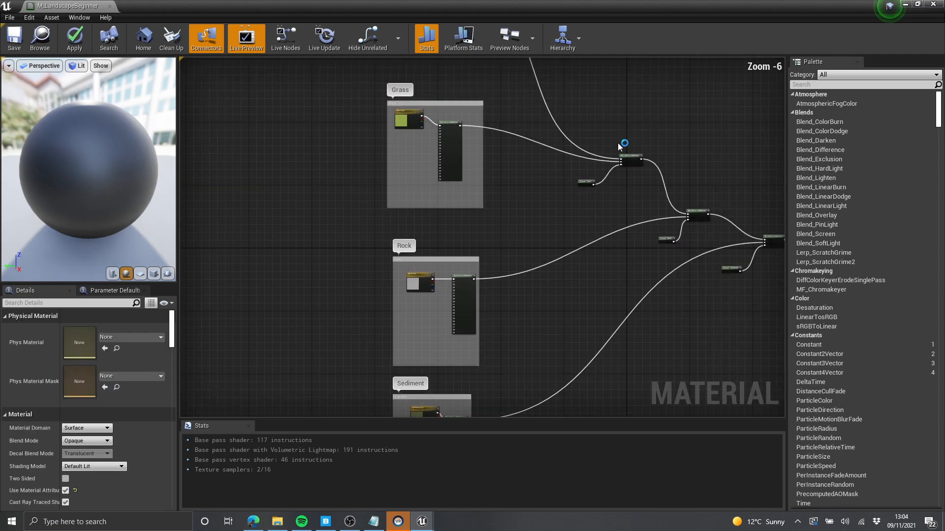
- Examine the first BlendMaterialAttributes node and the parameter name of the Grass layer sample feeding its Alpha
{"action": "scroll", "coordinate": [628, 140], "scroll_direction": "up", "scroll_amount": 6}
{"action": "right_click_drag", "start_coordinate": [628, 140], "coordinate": [523, 126]}
{"action": "left_click_drag", "start_coordinate": [531, 198], "coordinate": [520, 162]}
{"action": "right_click_drag", "start_coordinate": [492, 242], "coordinate": [537, 254]}
{"action": "left_click_drag", "start_coordinate": [384, 299], "coordinate": [442, 244]}
{"action": "mouse_move", "coordinate": [493, 301]}
{"action": "left_mouse_down"}
{"action": "mouse_move", "coordinate": [382, 228]}
{"action": "mouse_move", "coordinate": [531, 287]}
{"action": "left_mouse_up"}
{"action": "left_click_drag", "start_coordinate": [453, 257], "coordinate": [436, 253]}
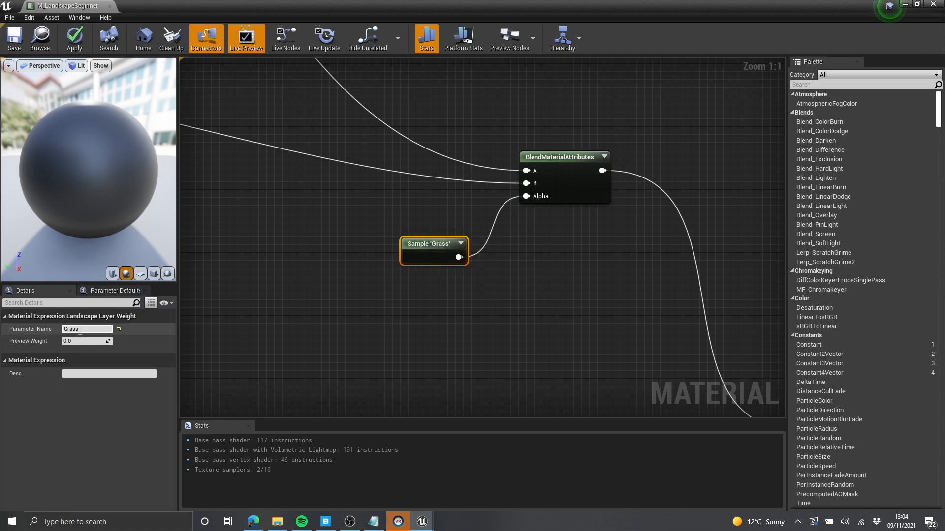
{"action": "scroll", "coordinate": [626, 276], "scroll_direction": "down", "scroll_amount": 5}
{"action": "scroll", "coordinate": [305, 148], "scroll_direction": "up", "scroll_amount": 5}
{"action": "left_click_drag", "start_coordinate": [253, 73], "coordinate": [677, 261]}
{"action": "scroll", "coordinate": [253, 217], "scroll_direction": "down", "scroll_amount": 4}
{"action": "scroll", "coordinate": [468, 317], "scroll_direction": "up", "scroll_amount": 4}
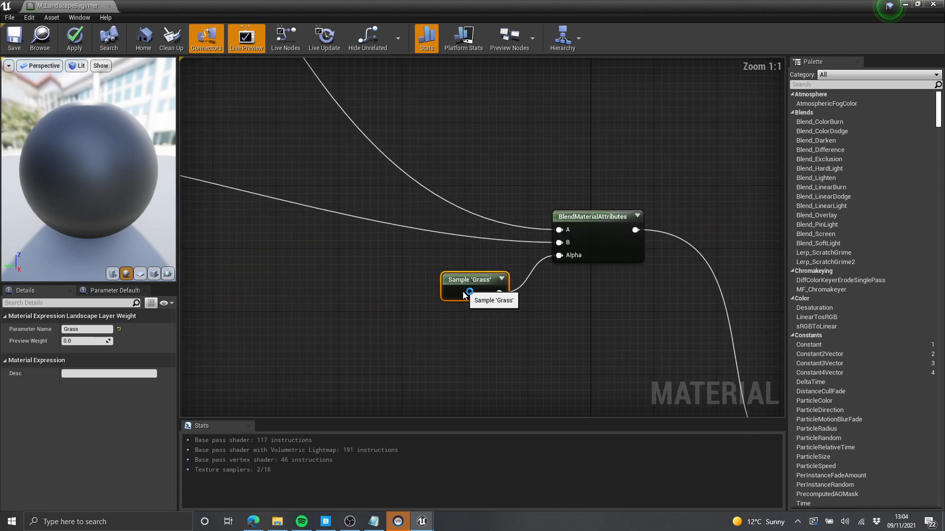
{"action": "left_click_drag", "start_coordinate": [465, 301], "coordinate": [464, 309]}
{"action": "left_click", "coordinate": [695, 103]}
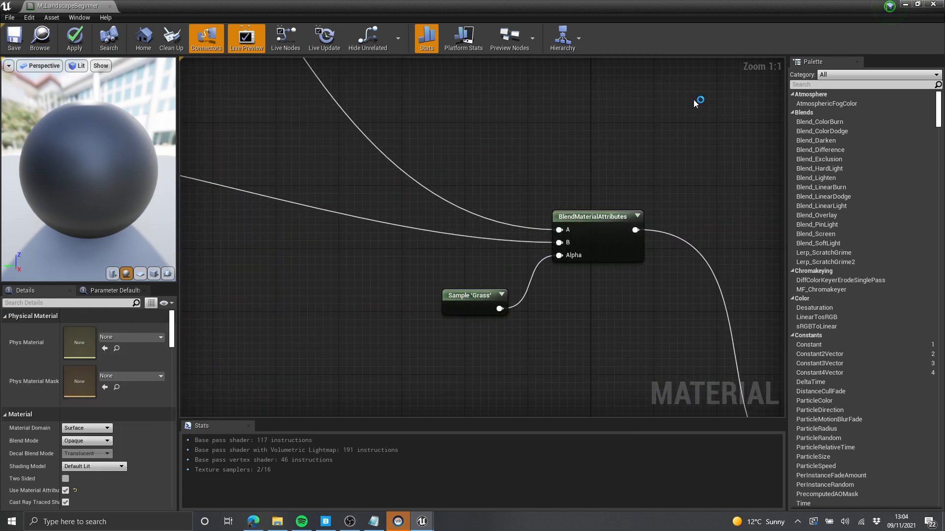
- Compare the grass areas on the terrain in the level with the Grass_Tint parameter in the material graph
{"action": "left_click", "coordinate": [905, 5]}
{"action": "mouse_move", "coordinate": [473, 197]}
{"action": "right_mouse_down"}
{"action": "mouse_move", "coordinate": [532, 207]}
{"action": "mouse_move", "coordinate": [537, 227]}
{"action": "mouse_move", "coordinate": [610, 222]}
{"action": "mouse_move", "coordinate": [472, 238]}
{"action": "mouse_move", "coordinate": [527, 226]}
{"action": "mouse_move", "coordinate": [468, 210]}
{"action": "right_mouse_up"}
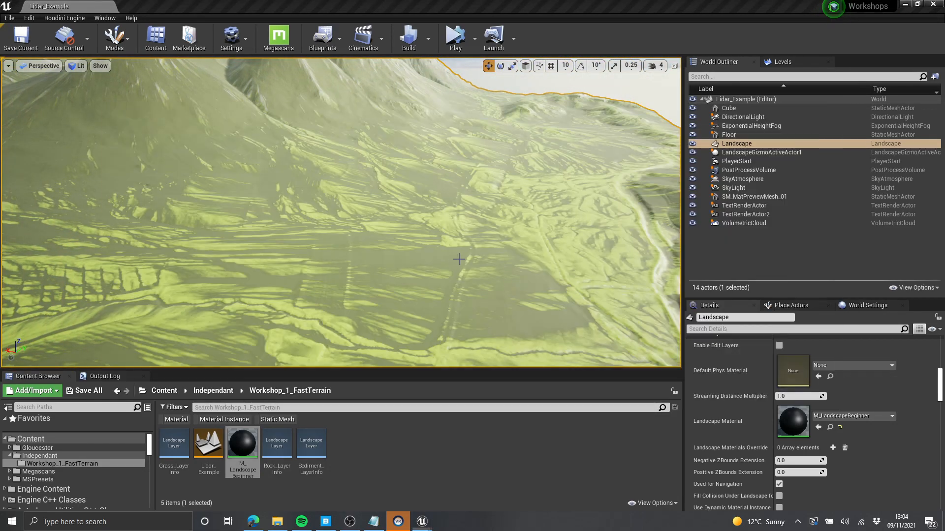
{"action": "key", "text": "alt+Tab"}
{"action": "scroll", "coordinate": [591, 236], "scroll_direction": "down", "scroll_amount": 8}
{"action": "scroll", "coordinate": [551, 227], "scroll_direction": "up", "scroll_amount": 8}
{"action": "left_click_drag", "start_coordinate": [384, 208], "coordinate": [394, 238]}
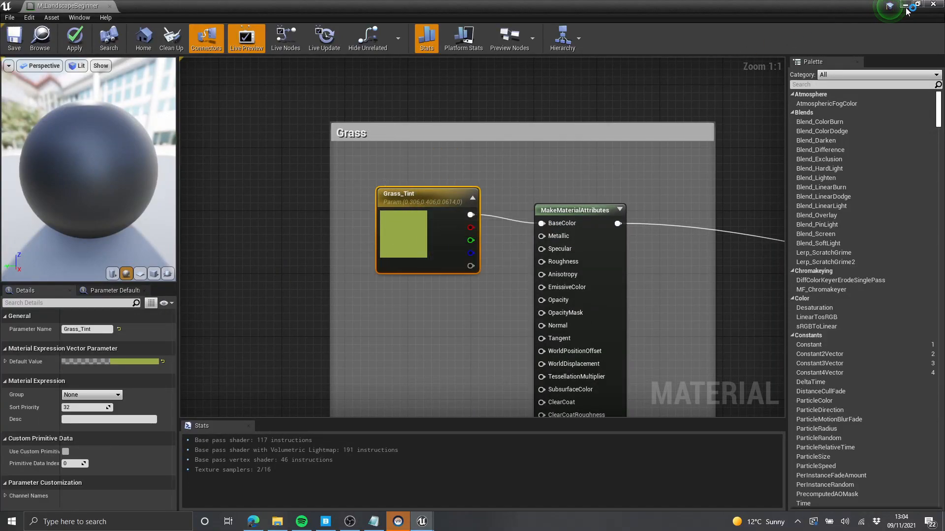
{"action": "scroll", "coordinate": [594, 147], "scroll_direction": "down", "scroll_amount": 7}
{"action": "scroll", "coordinate": [515, 177], "scroll_direction": "up", "scroll_amount": 7}
{"action": "scroll", "coordinate": [480, 244], "scroll_direction": "down", "scroll_amount": 4}
{"action": "scroll", "coordinate": [481, 244], "scroll_direction": "up", "scroll_amount": 4}
- Return to the level and switch the editor to Landscape mode to show the Rock, Grass and Sediment paint layers
{"action": "key", "text": "alt+Tab"}
{"action": "right_click_drag", "start_coordinate": [482, 205], "coordinate": [505, 187]}
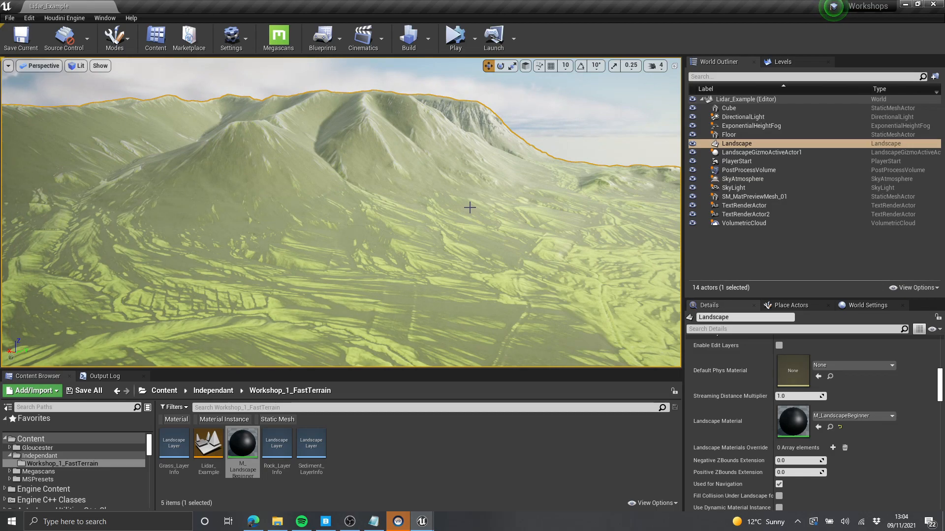
{"action": "right_click_drag", "start_coordinate": [502, 248], "coordinate": [487, 254]}
{"action": "key", "text": "shift+2"}
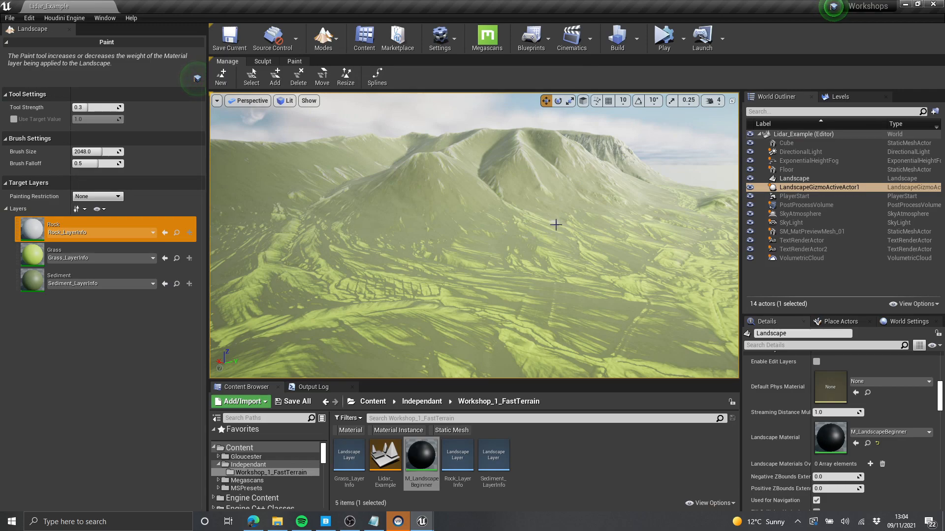
{"action": "right_click_drag", "start_coordinate": [521, 184], "coordinate": [561, 187]}
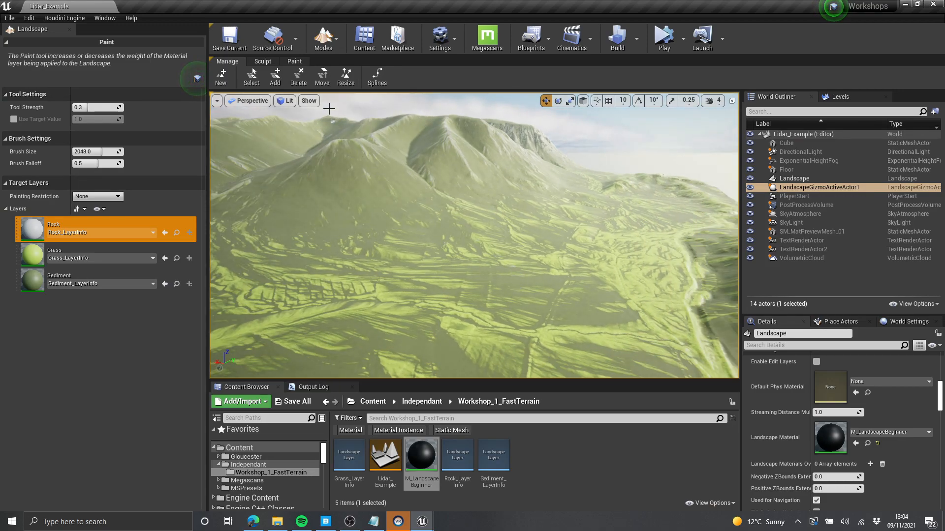
- Review the available editor modes, switching to Brush Editing and Select before returning to Landscape mode
{"action": "left_click", "coordinate": [325, 36]}
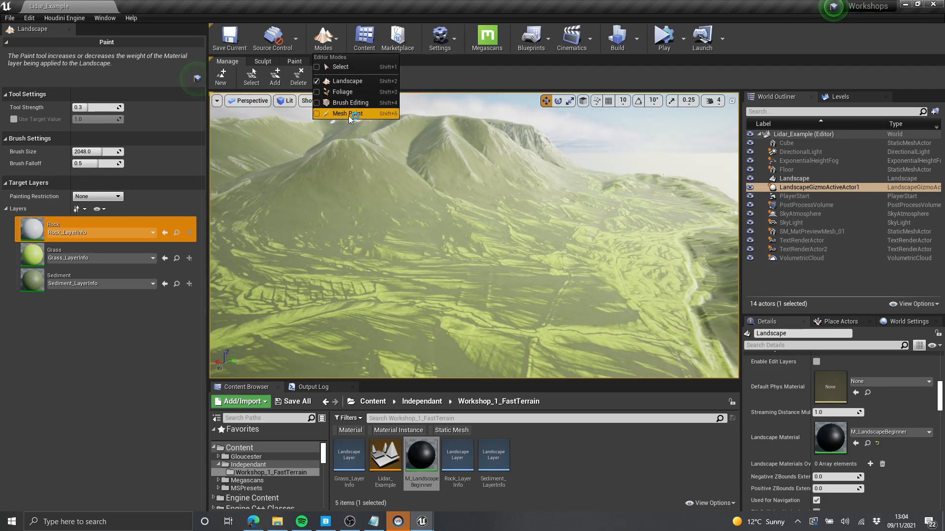
{"action": "right_click_drag", "start_coordinate": [581, 197], "coordinate": [584, 195]}
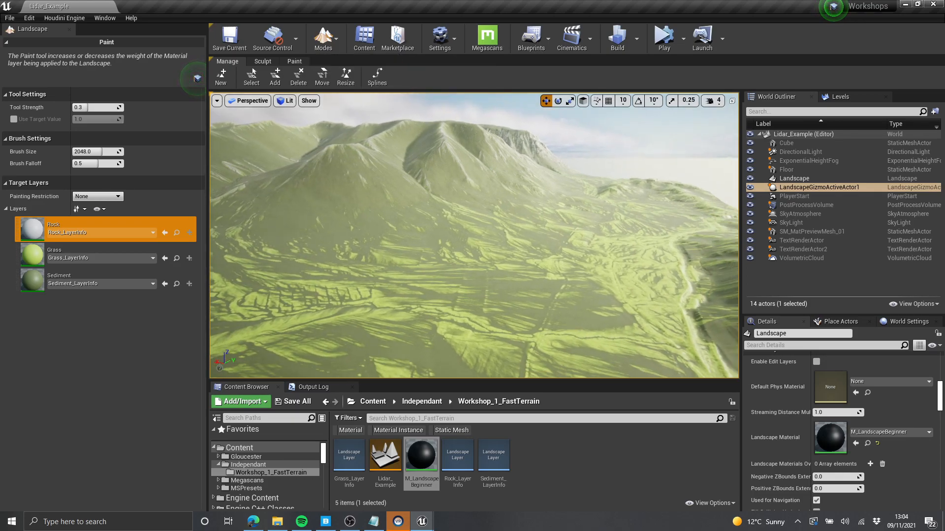
{"action": "key", "text": "shift+4"}
{"action": "key", "text": "shift+4"}
{"action": "key", "text": "shift+1"}
{"action": "key", "text": "shift+2"}
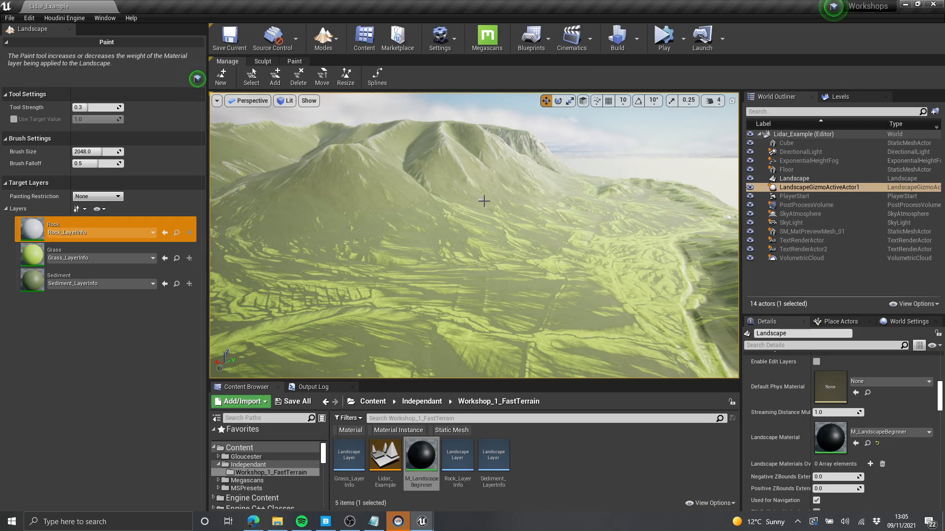
- Set the landscape visualizer of the viewport to Layer Debug
{"action": "right_click_drag", "start_coordinate": [519, 226], "coordinate": [497, 216]}
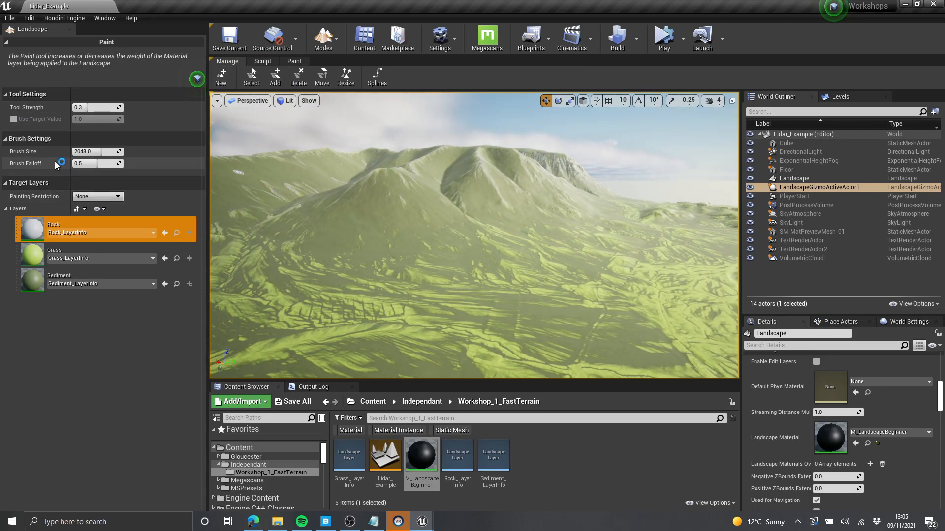
{"action": "left_click", "coordinate": [289, 101]}
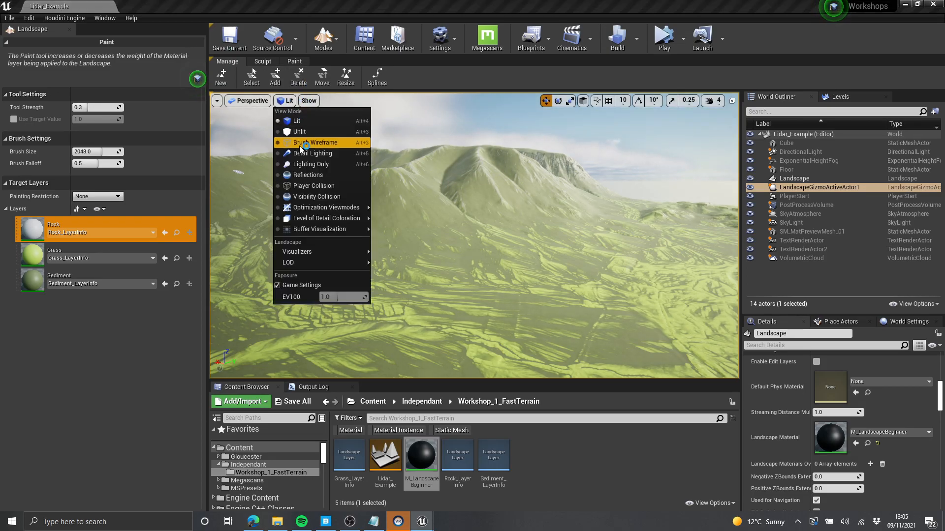
{"action": "mouse_move", "coordinate": [305, 252]}
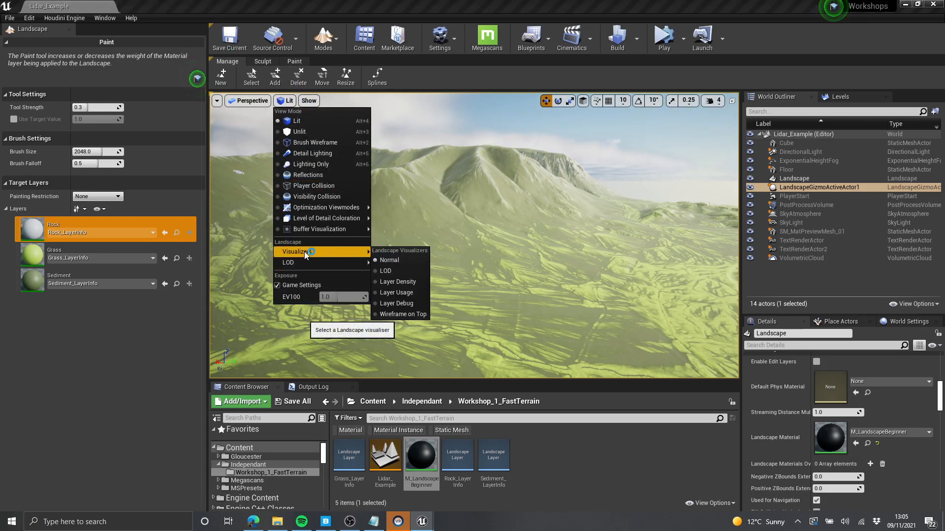
{"action": "left_click", "coordinate": [405, 304]}
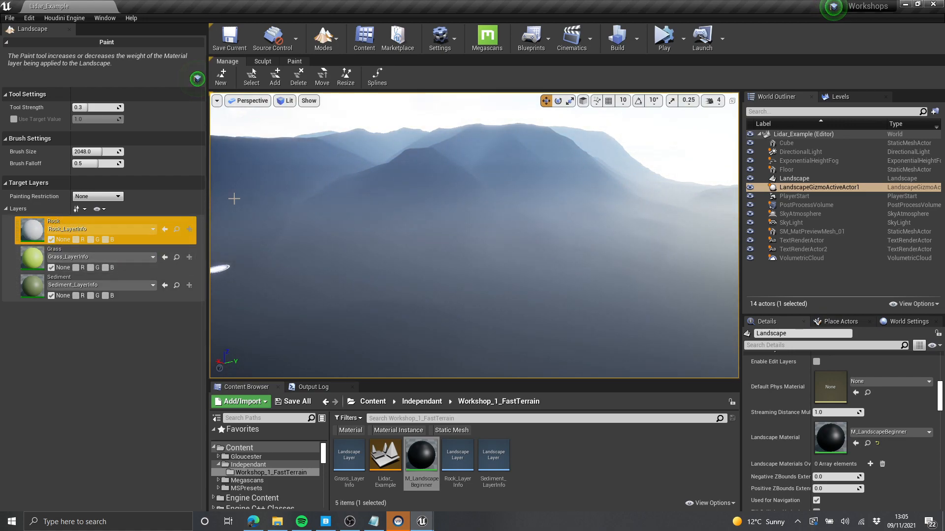
- Set the landscape visualizer back to Normal
{"action": "left_click", "coordinate": [289, 101]}
{"action": "mouse_move", "coordinate": [306, 253]}
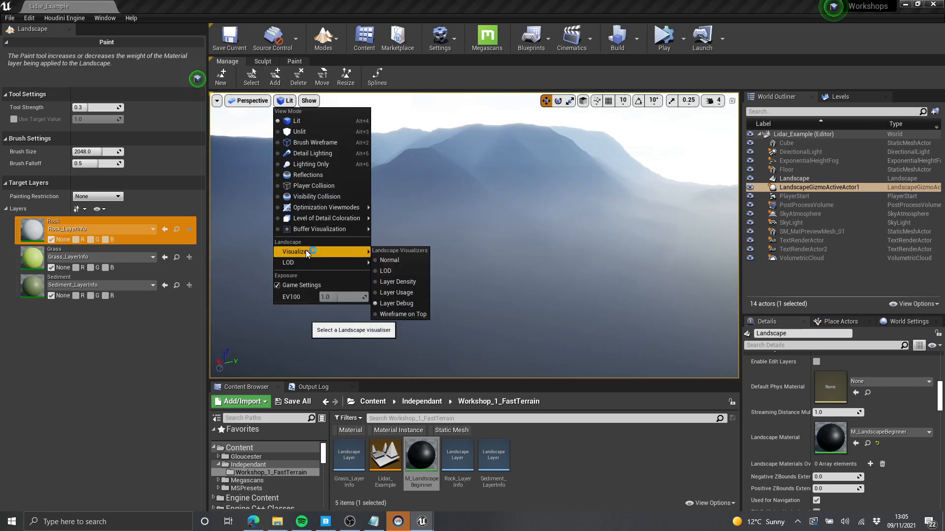
{"action": "left_click", "coordinate": [390, 260]}
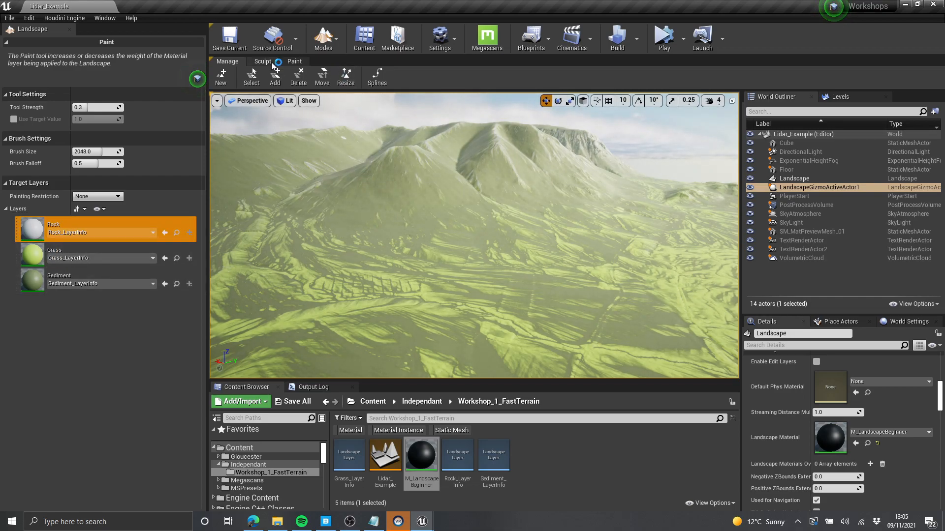
{"action": "left_click", "coordinate": [283, 102]}
{"action": "mouse_move", "coordinate": [340, 249]}
{"action": "left_click", "coordinate": [389, 260]}
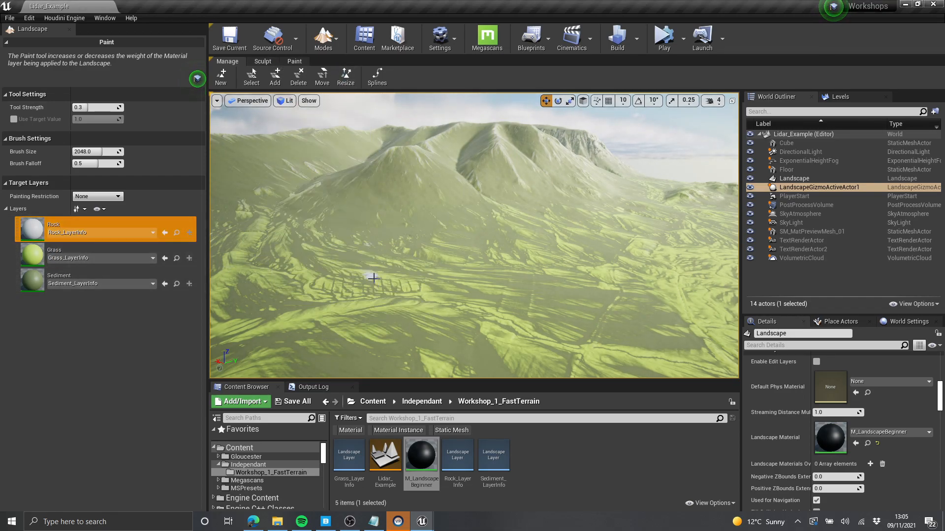
- Turn on the Layer Debug visualizer and assign the R channel to Rock, G to Grass and B to Sediment
{"action": "left_click", "coordinate": [285, 101]}
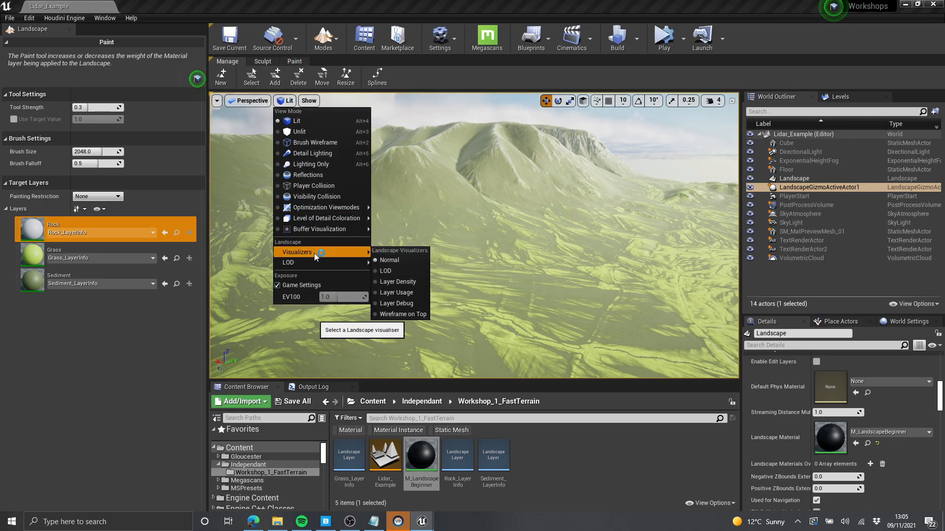
{"action": "left_click", "coordinate": [401, 291]}
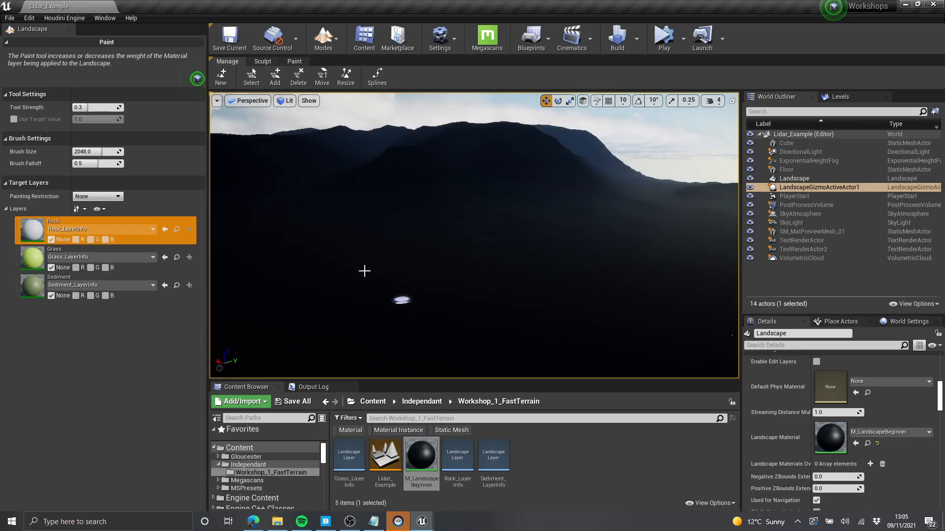
{"action": "left_click", "coordinate": [76, 239]}
{"action": "left_click", "coordinate": [90, 267]}
{"action": "left_click", "coordinate": [105, 295]}
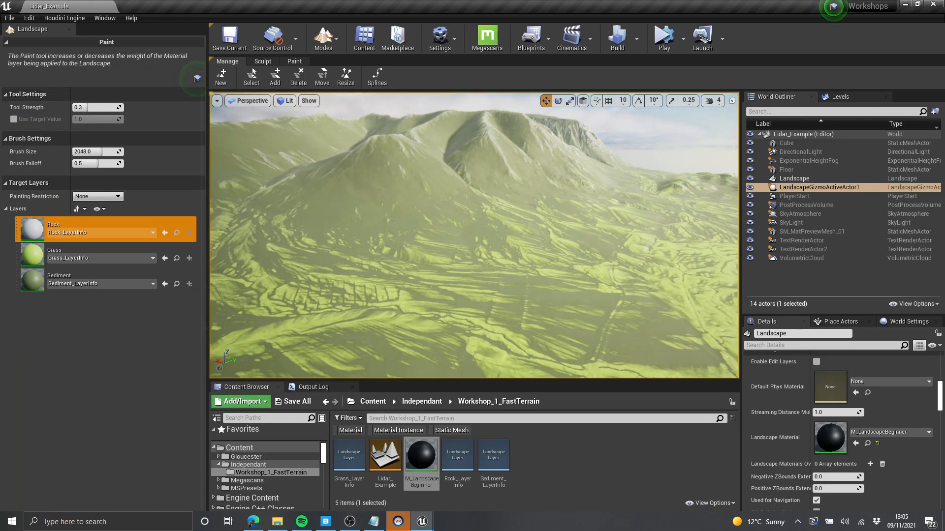
{"action": "right_click_drag", "start_coordinate": [320, 115], "coordinate": [316, 112]}
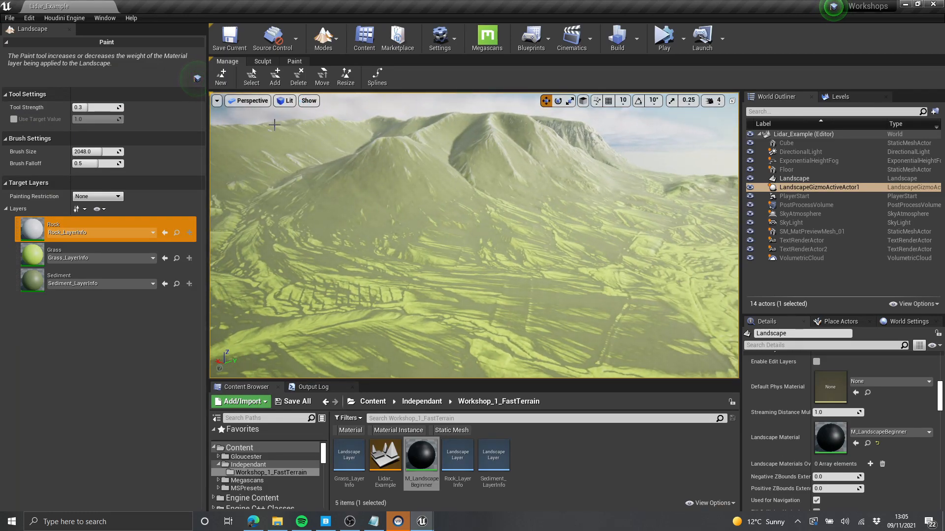
- Set the landscape visualizer to Layer Debug and examine how the Rock, Grass and Sediment channels spread across the mountains
{"action": "left_click", "coordinate": [284, 101]}
{"action": "mouse_move", "coordinate": [344, 247]}
{"action": "left_click", "coordinate": [424, 305]}
{"action": "mouse_move", "coordinate": [428, 304]}
{"action": "right_mouse_down"}
{"action": "mouse_move", "coordinate": [422, 344]}
{"action": "mouse_move", "coordinate": [411, 269]}
{"action": "mouse_move", "coordinate": [374, 269]}
{"action": "mouse_move", "coordinate": [443, 271]}
{"action": "mouse_move", "coordinate": [404, 325]}
{"action": "mouse_move", "coordinate": [370, 330]}
{"action": "mouse_move", "coordinate": [424, 320]}
{"action": "right_mouse_up"}
{"action": "key", "text": "w"}
{"action": "key", "text": "w"}
{"action": "right_click_drag", "start_coordinate": [345, 265], "coordinate": [384, 226]}
{"action": "key", "text": "s"}
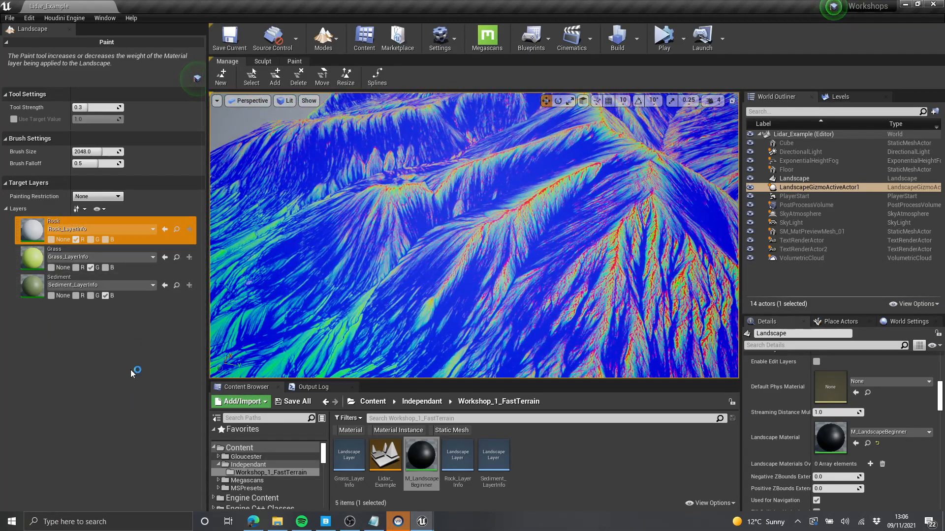
{"action": "right_click_drag", "start_coordinate": [354, 222], "coordinate": [369, 206]}
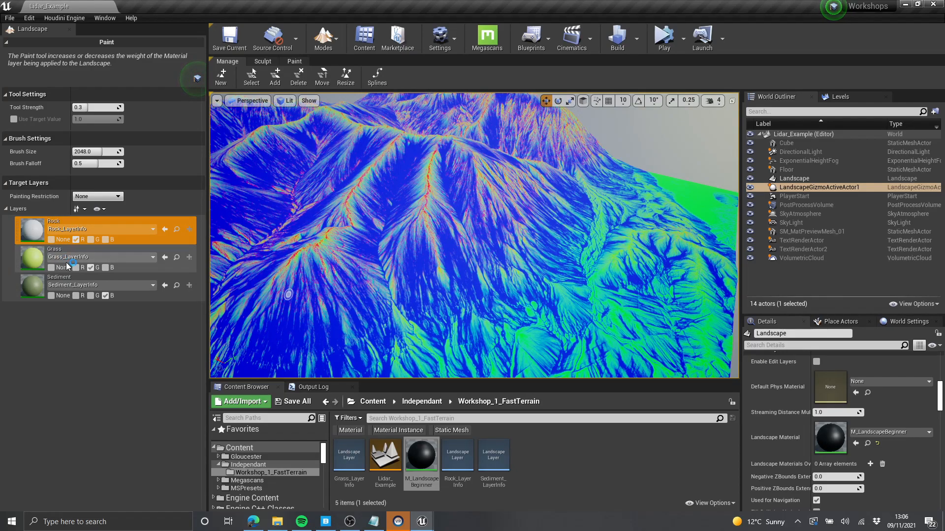
{"action": "right_click_drag", "start_coordinate": [253, 227], "coordinate": [466, 215]}
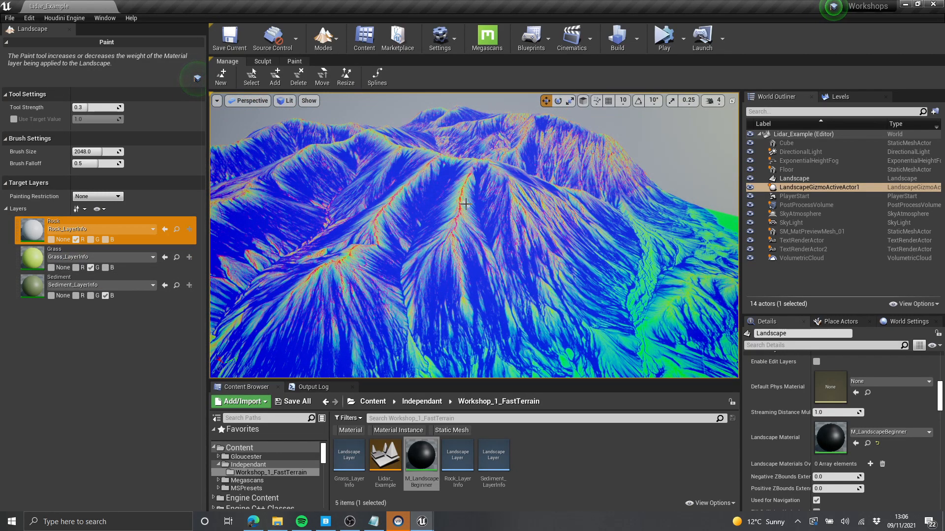
- Leave Landscape mode for Select mode and look over the normally shaded terrain
{"action": "key", "text": "shift+1"}
{"action": "mouse_move", "coordinate": [422, 185]}
{"action": "right_mouse_down"}
{"action": "mouse_move", "coordinate": [418, 236]}
{"action": "mouse_move", "coordinate": [374, 216]}
{"action": "right_mouse_up"}
{"action": "right_click_drag", "start_coordinate": [292, 73], "coordinate": [424, 143]}
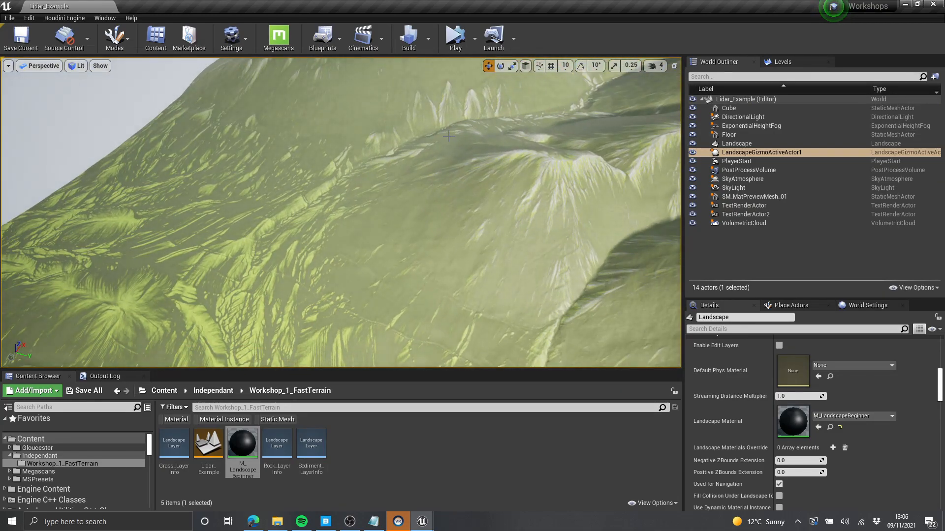
{"action": "mouse_move", "coordinate": [325, 220]}
{"action": "right_mouse_down"}
{"action": "mouse_move", "coordinate": [330, 271]}
{"action": "mouse_move", "coordinate": [359, 315]}
{"action": "mouse_move", "coordinate": [325, 279]}
{"action": "mouse_move", "coordinate": [325, 202]}
{"action": "right_mouse_up"}
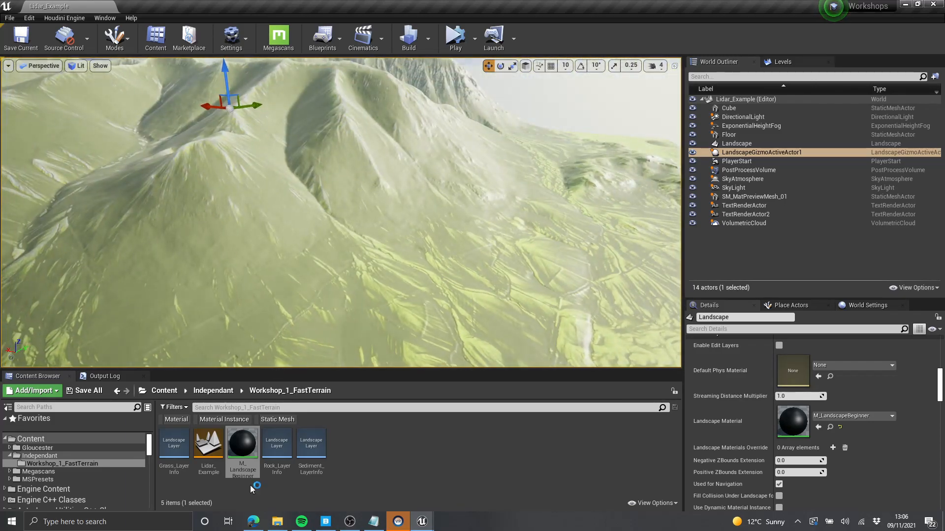
- Open the M_LandscapeBeginner material and examine its Grass, Rock and Sediment comment groups and their tint nodes
{"action": "double_click", "coordinate": [247, 446]}
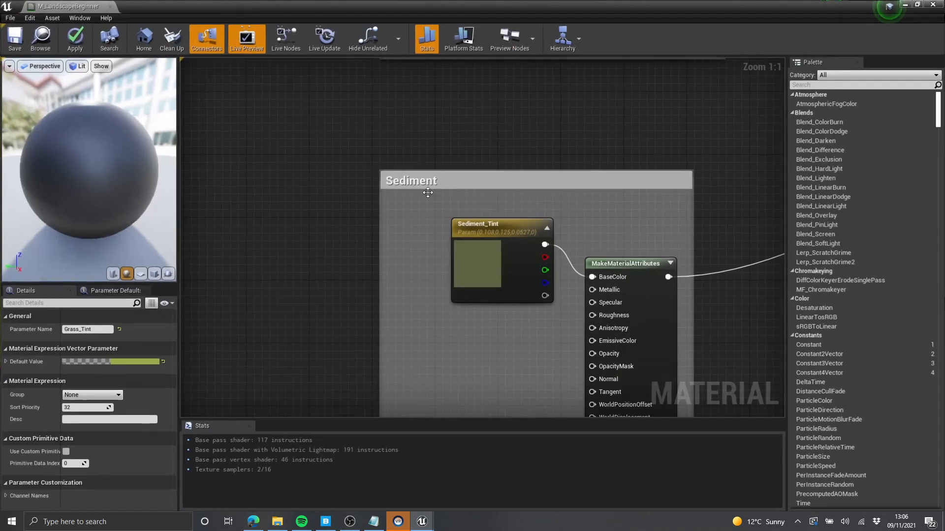
{"action": "scroll", "coordinate": [405, 246], "scroll_direction": "down", "scroll_amount": 13}
{"action": "scroll", "coordinate": [405, 247], "scroll_direction": "up", "scroll_amount": 11}
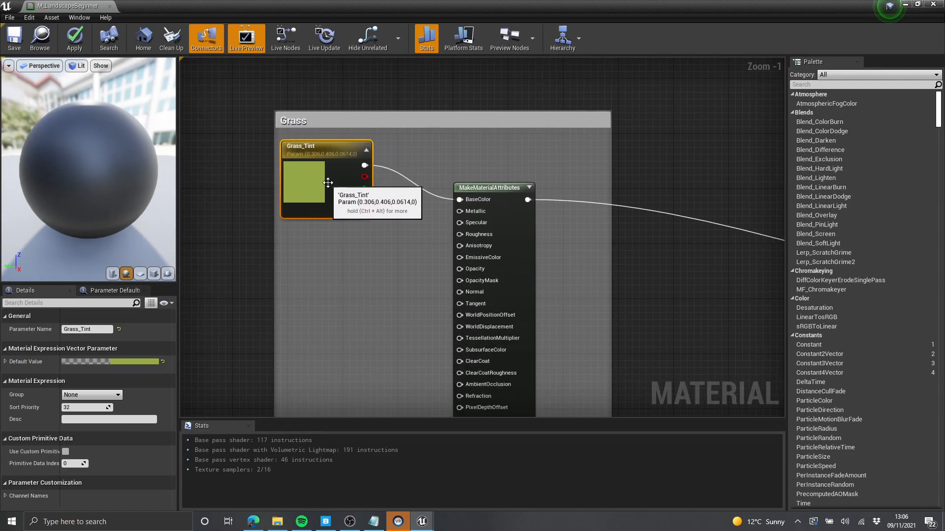
{"action": "scroll", "coordinate": [326, 185], "scroll_direction": "down", "scroll_amount": 2}
{"action": "left_click_drag", "start_coordinate": [295, 96], "coordinate": [524, 348]}
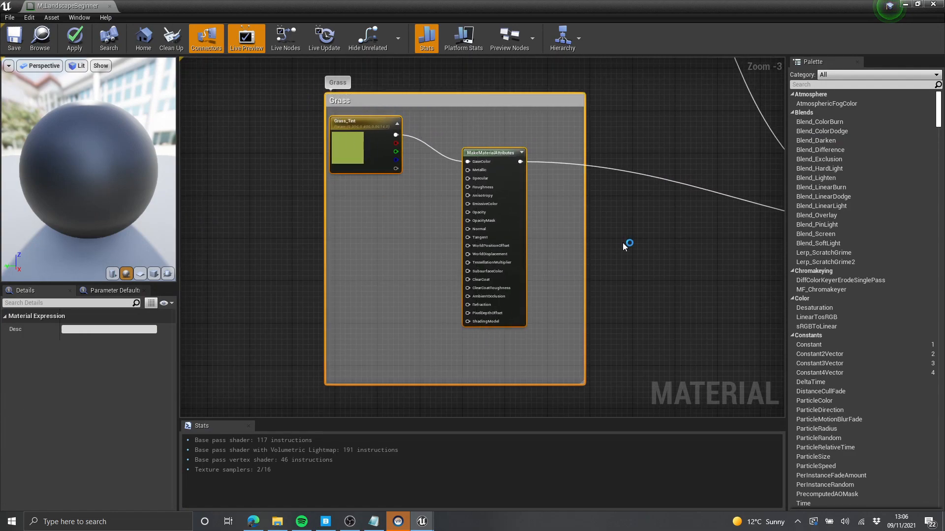
{"action": "left_click", "coordinate": [624, 247]}
{"action": "scroll", "coordinate": [492, 215], "scroll_direction": "down", "scroll_amount": 4}
{"action": "scroll", "coordinate": [520, 218], "scroll_direction": "up", "scroll_amount": 5}
{"action": "right_click_drag", "start_coordinate": [433, 394], "coordinate": [442, 227]}
{"action": "scroll", "coordinate": [443, 228], "scroll_direction": "down", "scroll_amount": 1}
{"action": "scroll", "coordinate": [405, 256], "scroll_direction": "down", "scroll_amount": 1}
{"action": "right_click_drag", "start_coordinate": [400, 394], "coordinate": [399, 226]}
- Widen the Sediment comment box slightly and return to the Lidar_Example level
{"action": "left_click_drag", "start_coordinate": [520, 106], "coordinate": [394, 197]}
{"action": "left_click", "coordinate": [507, 141]}
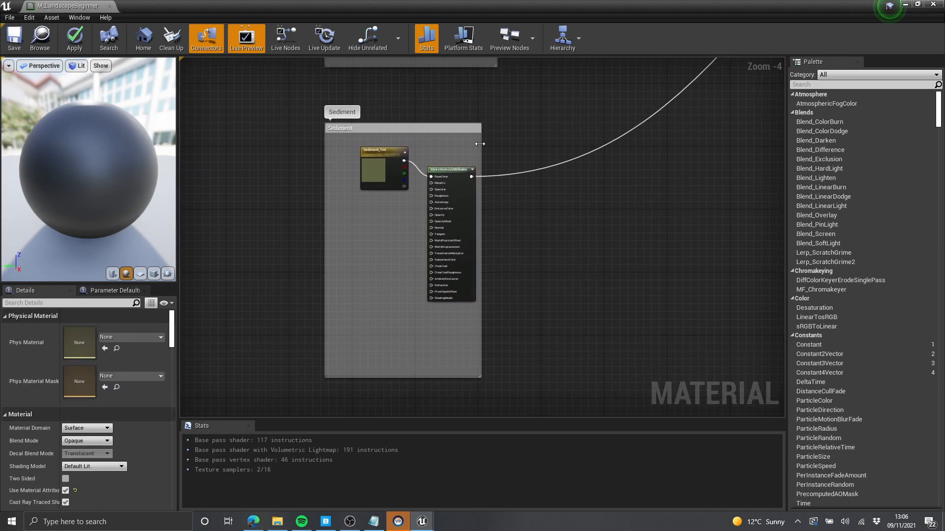
{"action": "left_click_drag", "start_coordinate": [482, 145], "coordinate": [512, 147]}
{"action": "right_click_drag", "start_coordinate": [520, 83], "coordinate": [521, 241]}
{"action": "scroll", "coordinate": [523, 265], "scroll_direction": "down", "scroll_amount": 2}
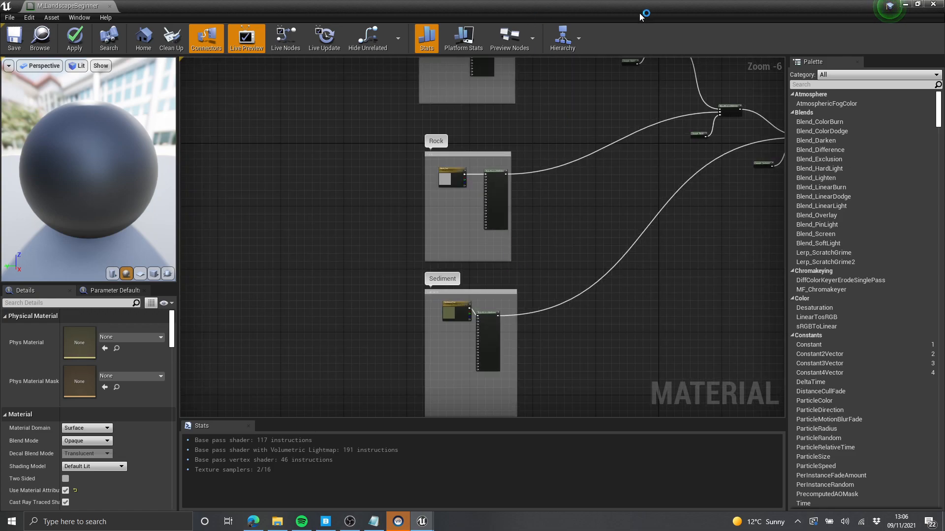
{"action": "left_click", "coordinate": [905, 4]}
{"action": "scroll", "coordinate": [492, 234], "scroll_direction": "down", "scroll_amount": 2}
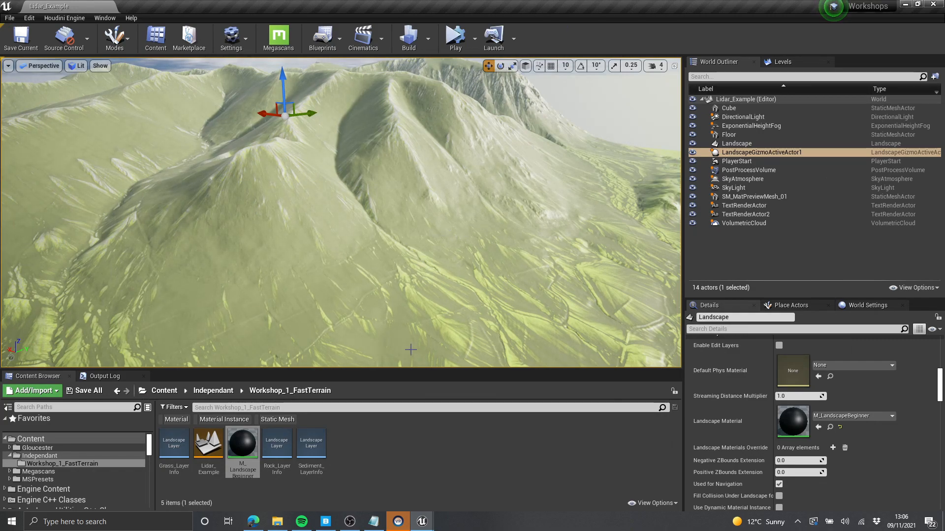
- Switch to Quixel Bridge and browse the downloaded Rock surfaces around Icelandic Cliff 2x2 M
{"action": "left_click", "coordinate": [327, 521]}
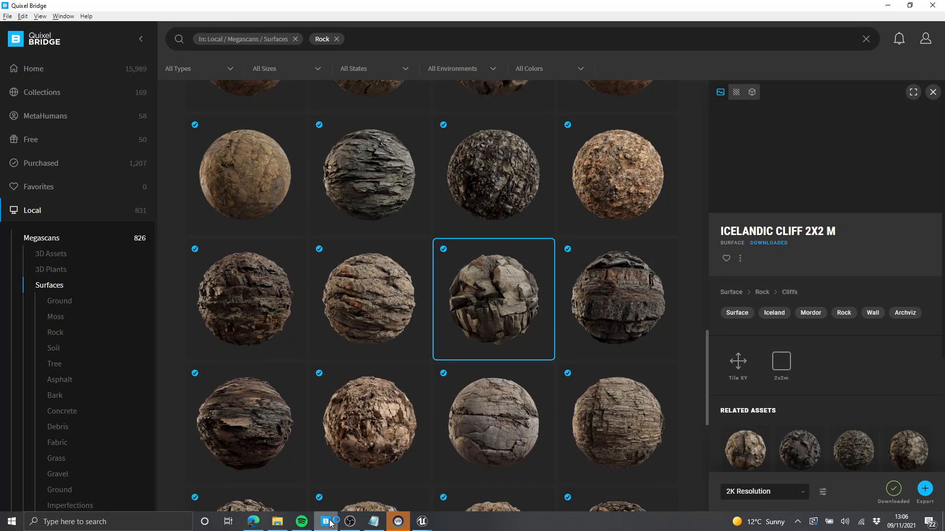
{"action": "left_click", "coordinate": [329, 522]}
{"action": "left_click", "coordinate": [330, 522]}
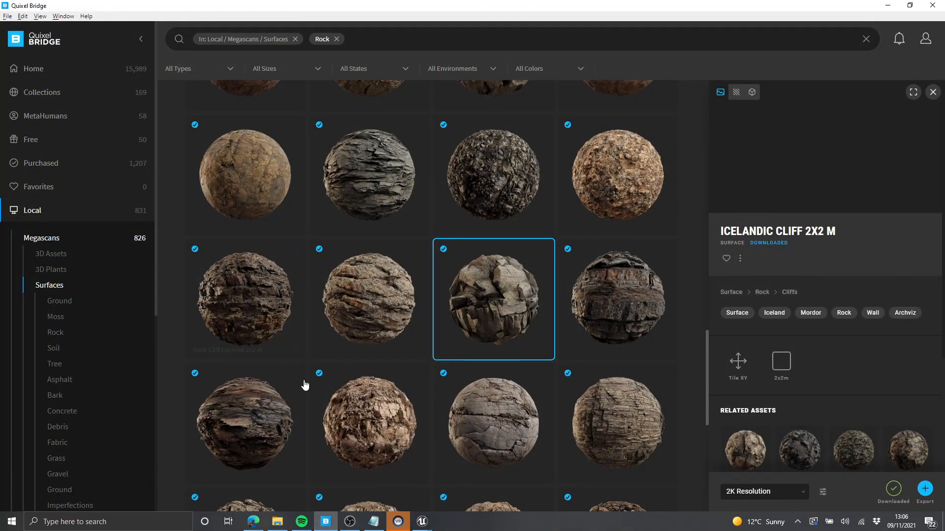
{"action": "left_click", "coordinate": [330, 523]}
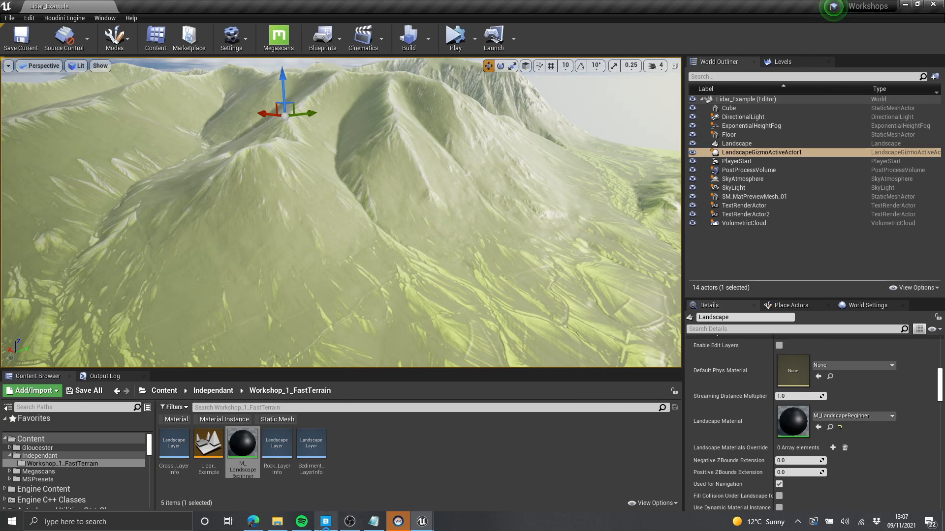
{"action": "left_click", "coordinate": [326, 522]}
{"action": "scroll", "coordinate": [474, 221], "scroll_direction": "up", "scroll_amount": 3}
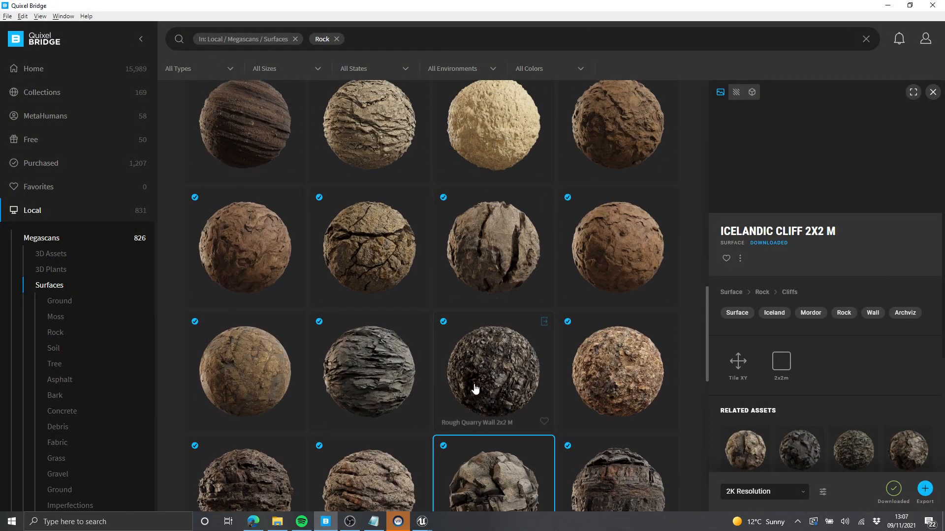
{"action": "scroll", "coordinate": [481, 270], "scroll_direction": "down", "scroll_amount": 8}
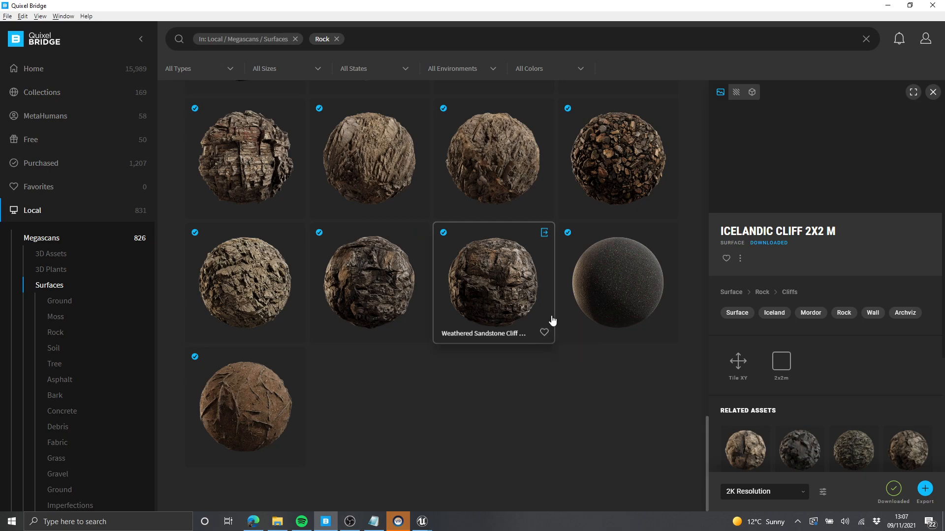
{"action": "scroll", "coordinate": [507, 228], "scroll_direction": "up", "scroll_amount": 6}
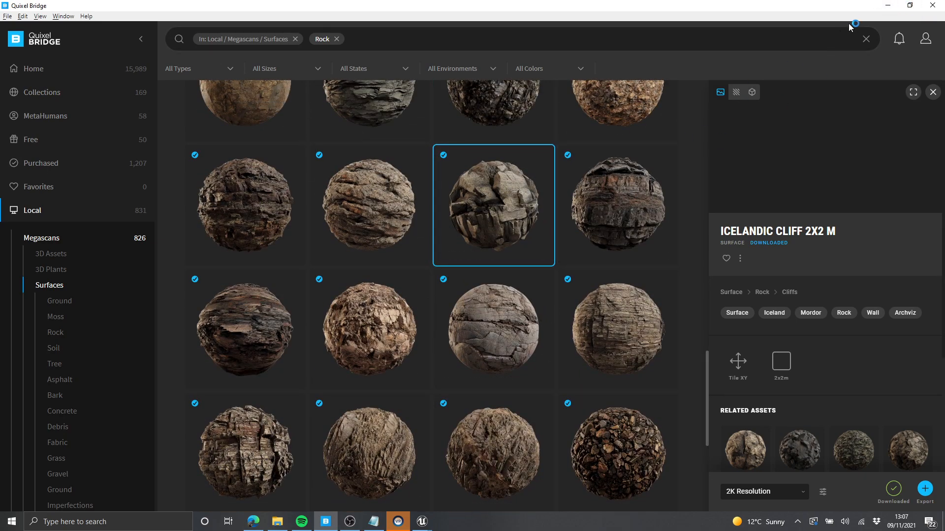
{"action": "left_click", "coordinate": [887, 7]}
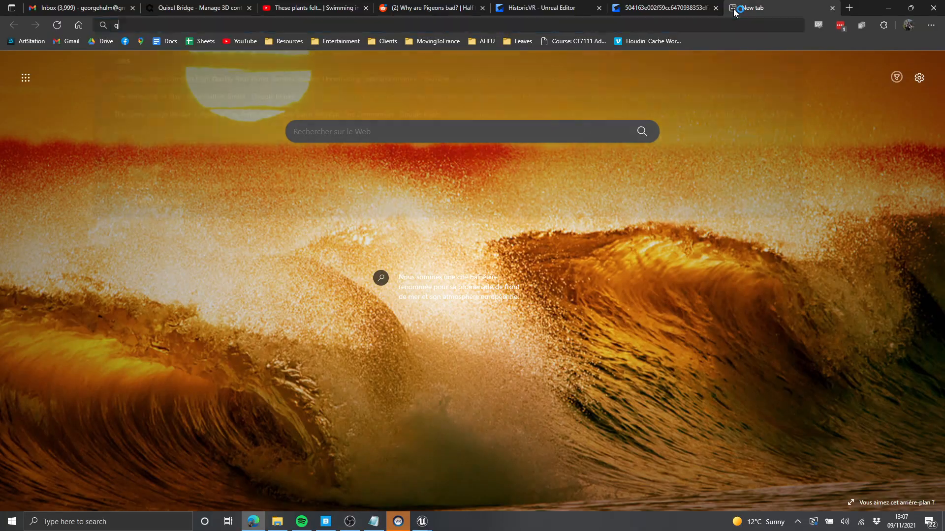
- Search the web for "quixel bridge" to view the Bridge download page, and return to the level
{"action": "type", "text": "quixel bridge"}
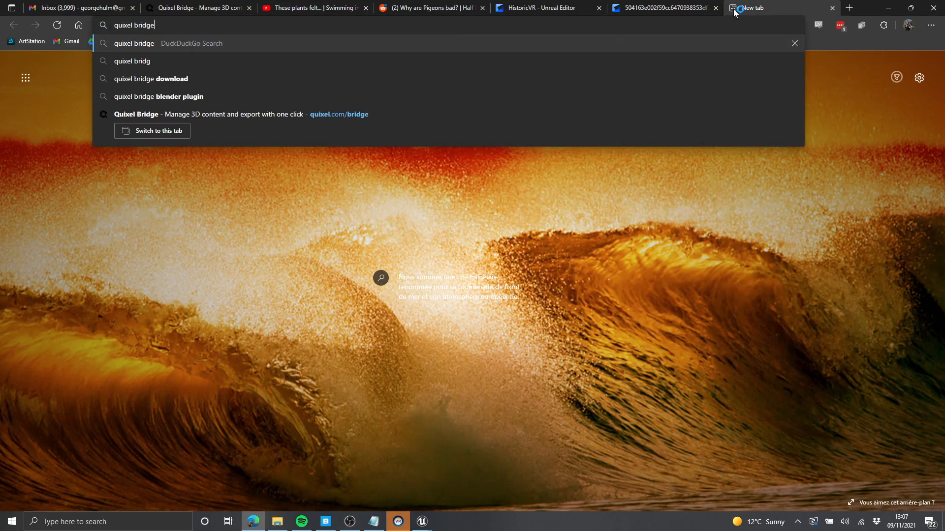
{"action": "key", "text": "Return"}
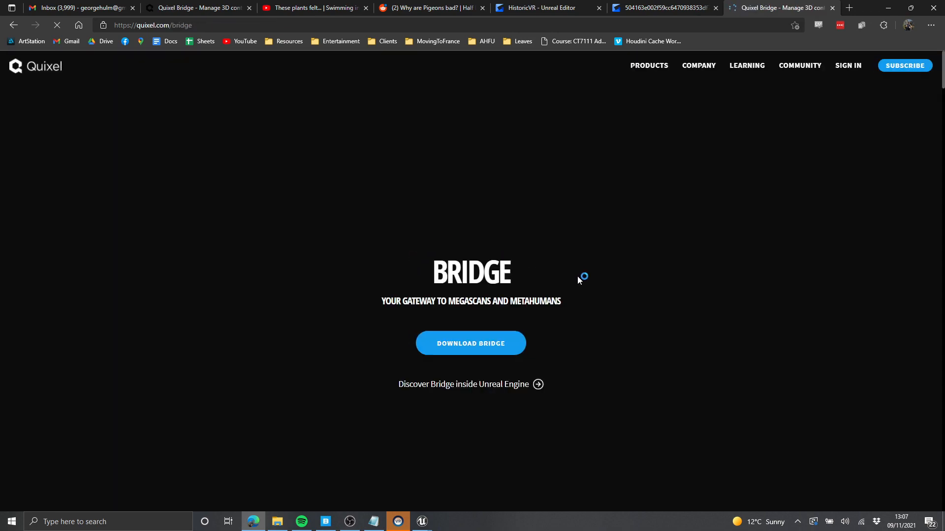
{"action": "left_click", "coordinate": [890, 7]}
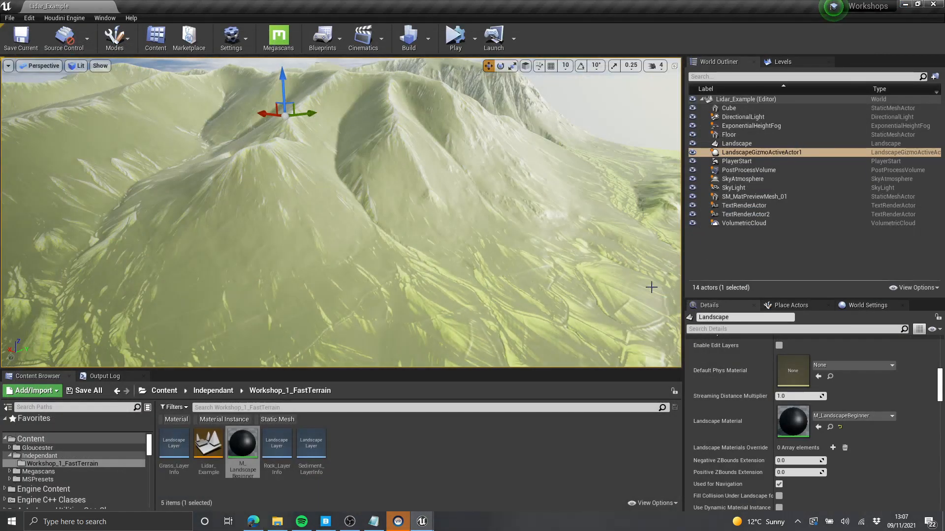
- Switch back to Quixel Bridge and remove the Rock filter from the local surfaces
{"action": "right_click_drag", "start_coordinate": [450, 184], "coordinate": [423, 169]}
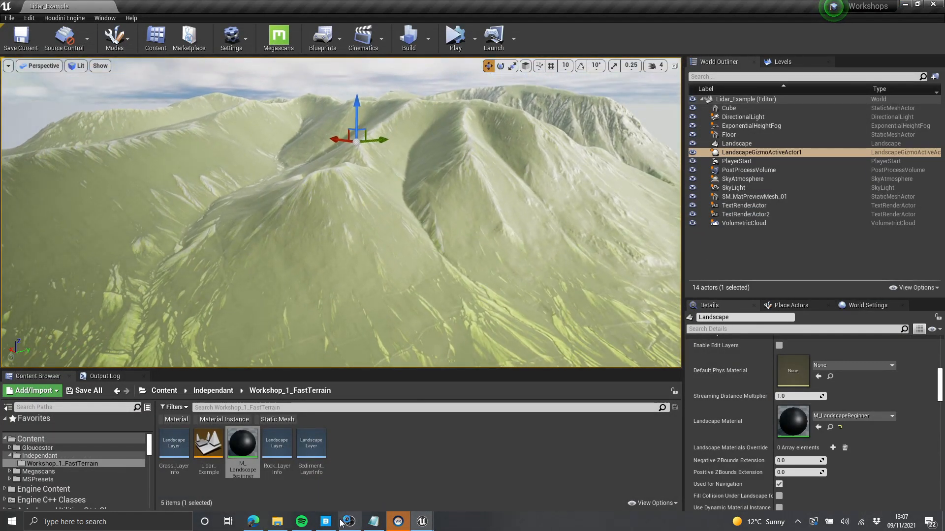
{"action": "left_click", "coordinate": [325, 521]}
{"action": "scroll", "coordinate": [463, 305], "scroll_direction": "up", "scroll_amount": 4}
{"action": "scroll", "coordinate": [463, 306], "scroll_direction": "down", "scroll_amount": 2}
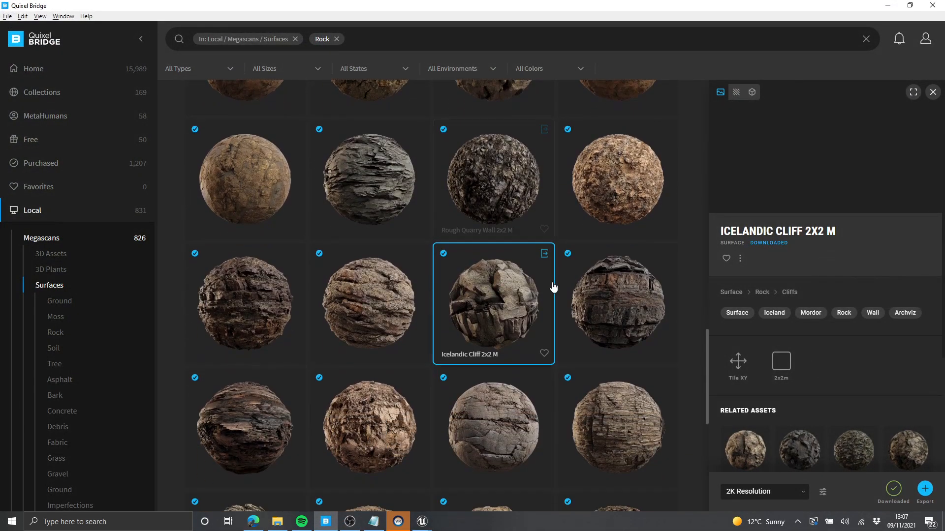
{"action": "scroll", "coordinate": [374, 295], "scroll_direction": "up", "scroll_amount": 3}
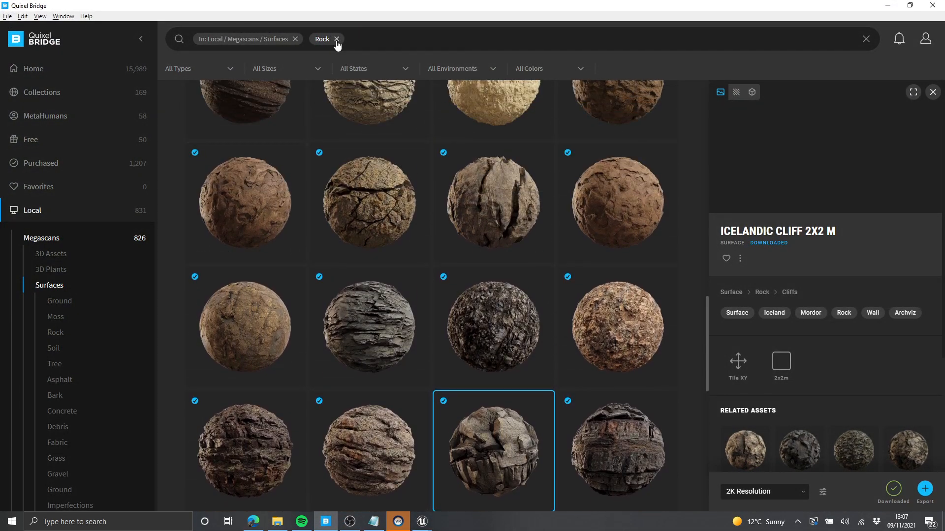
{"action": "left_click", "coordinate": [340, 39]}
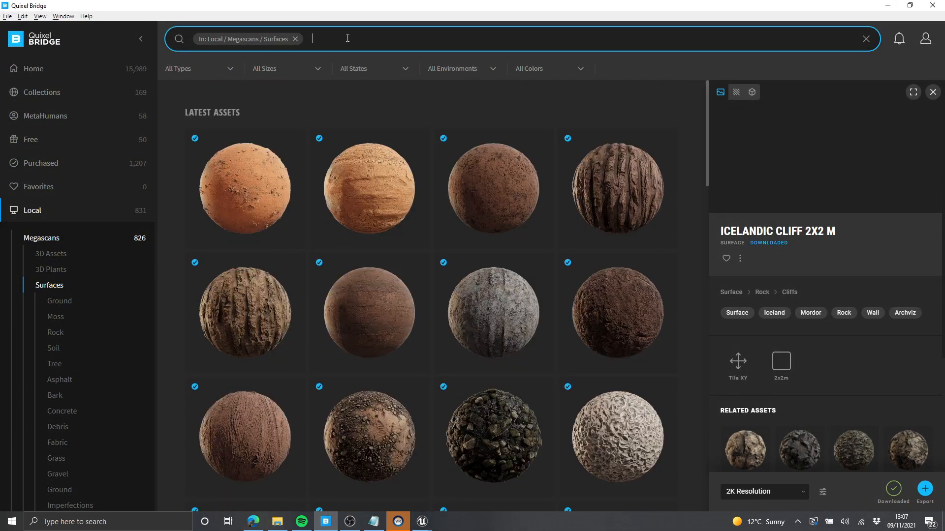
- Search the local Megascans surfaces for "grass"
{"action": "left_click", "coordinate": [33, 211]}
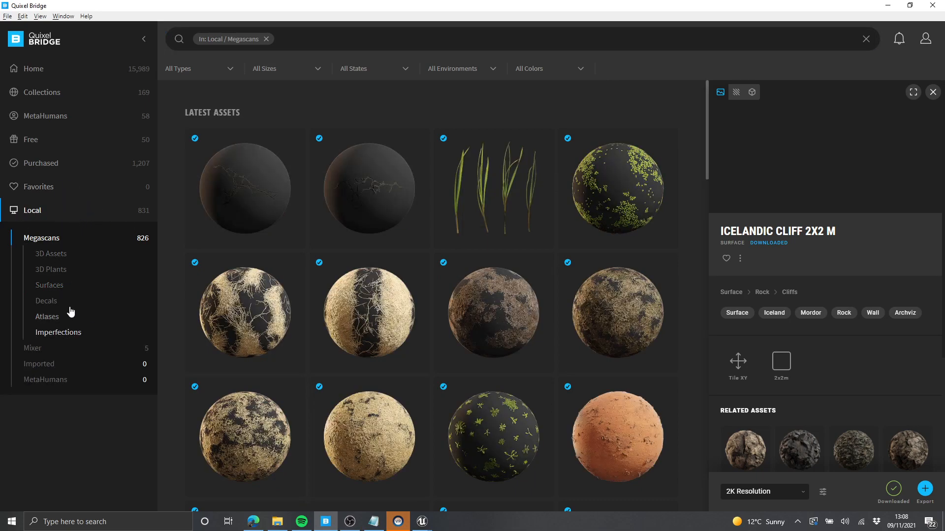
{"action": "left_click", "coordinate": [70, 286]}
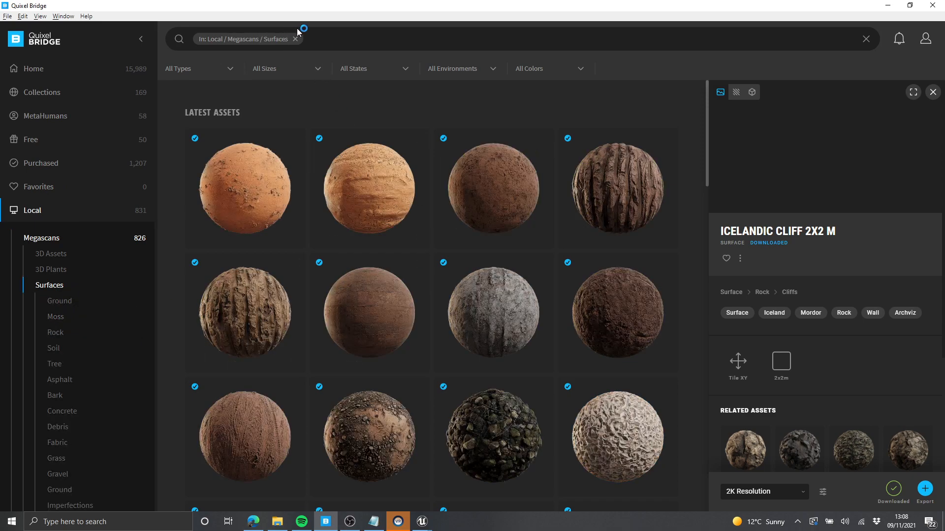
{"action": "left_click", "coordinate": [311, 39]}
{"action": "type", "text": "grass"}
{"action": "key", "text": "Return"}
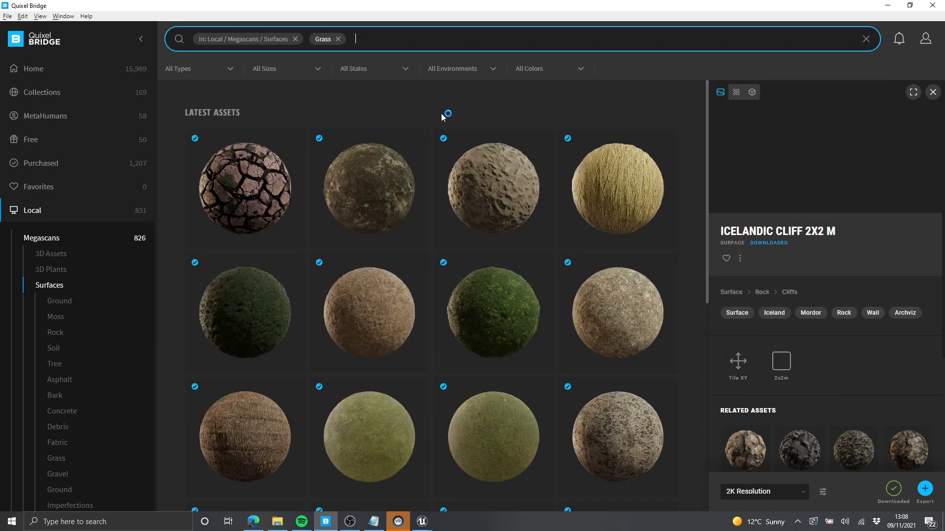
- Export the Patchy Wild Grass 2x2 M and Mossy Sandy Ground surfaces to Unreal Engine
{"action": "scroll", "coordinate": [490, 228], "scroll_direction": "down", "scroll_amount": 3}
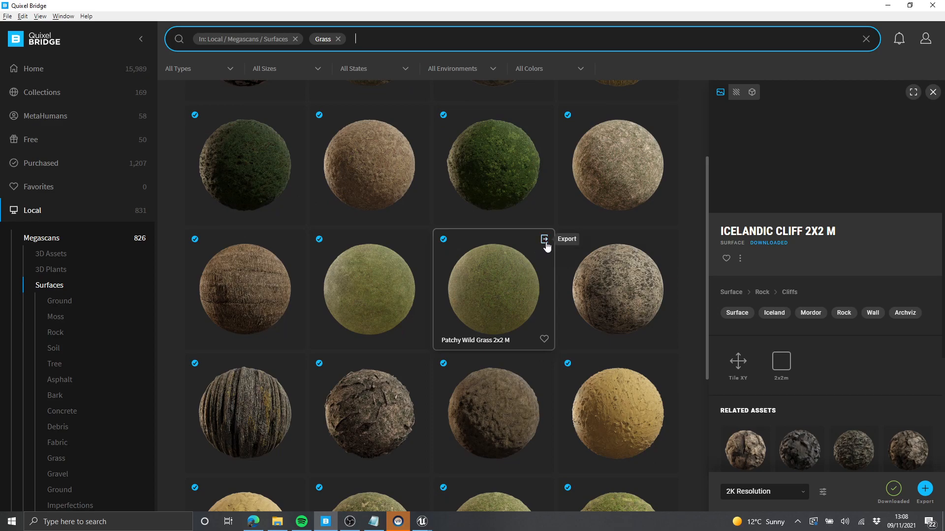
{"action": "left_click", "coordinate": [544, 240]}
{"action": "scroll", "coordinate": [615, 344], "scroll_direction": "down", "scroll_amount": 4}
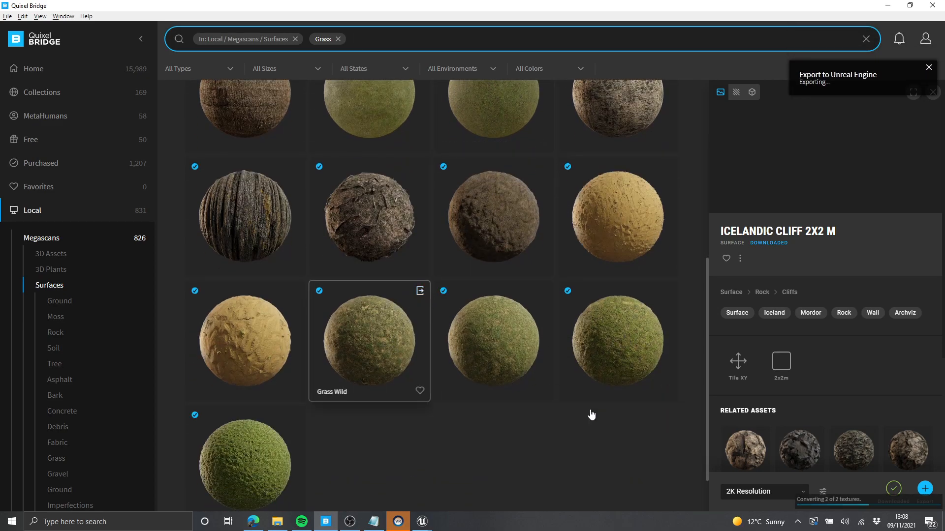
{"action": "scroll", "coordinate": [443, 289], "scroll_direction": "up", "scroll_amount": 7}
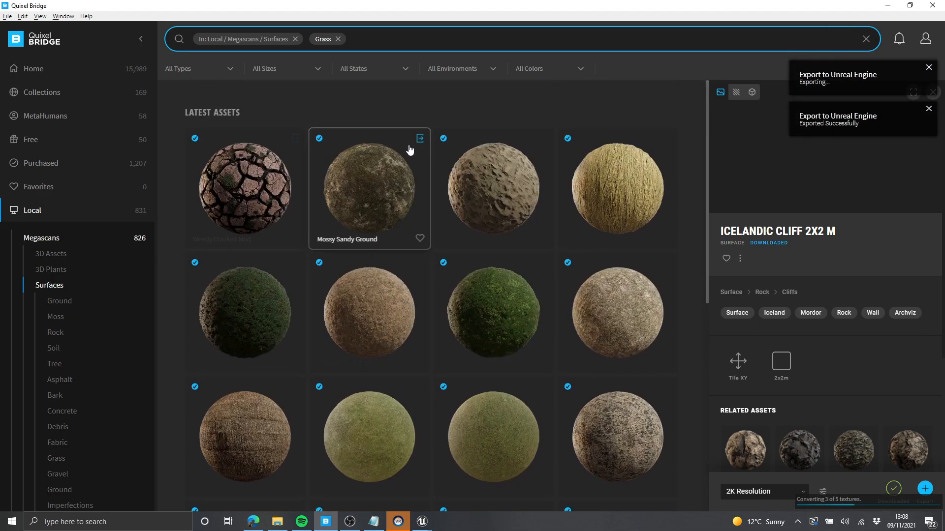
{"action": "left_click", "coordinate": [419, 140]}
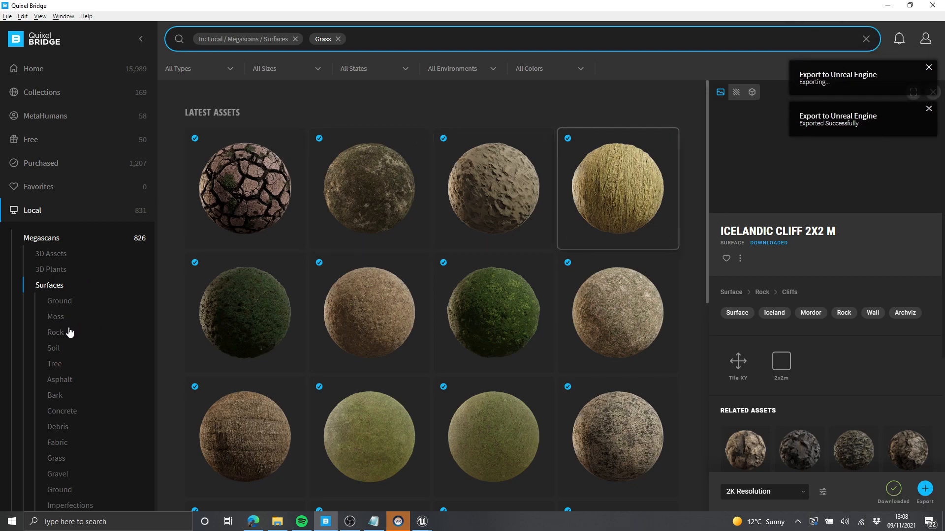
- Show the Rock category of the local Megascans surfaces
{"action": "scroll", "coordinate": [98, 344], "scroll_direction": "down", "scroll_amount": 1}
{"action": "left_click", "coordinate": [69, 282]}
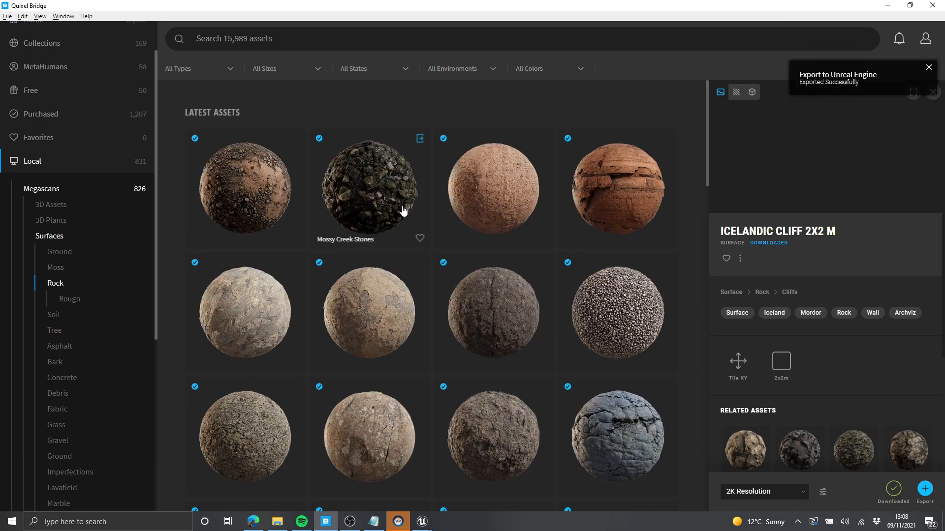
- Switch back to Unreal Engine and open the Megascans content folder
{"action": "mouse_move", "coordinate": [420, 523]}
{"action": "left_click", "coordinate": [380, 483]}
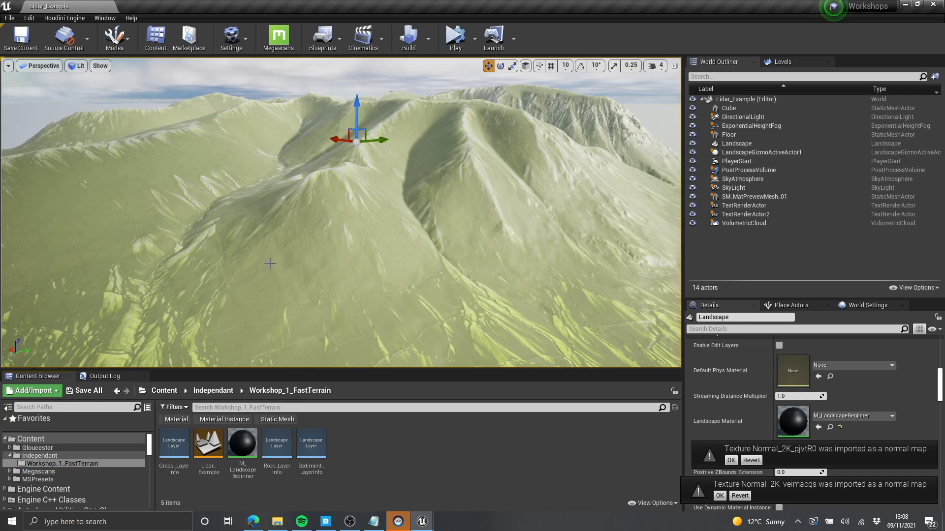
{"action": "double_click", "coordinate": [55, 473]}
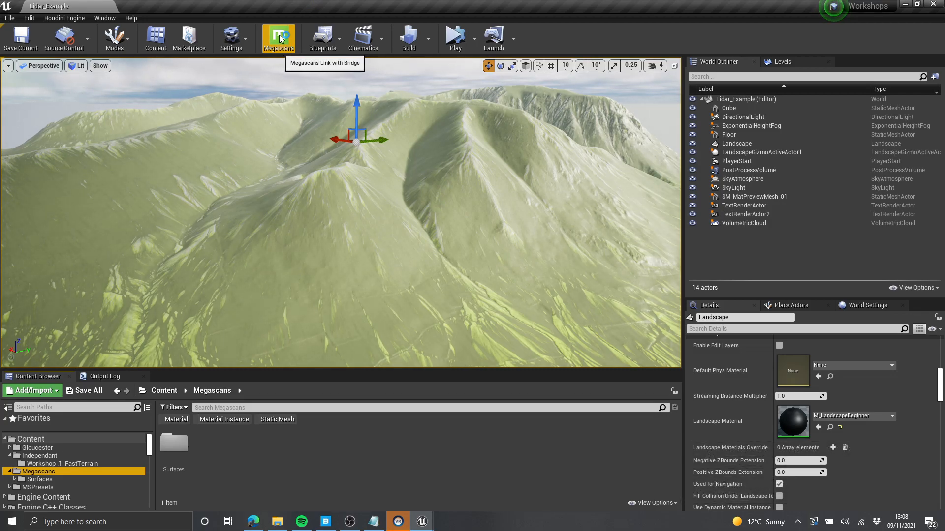
- Look up the Megascans plugin in the project's plugin list with the search "megas" and check whether it is enabled
{"action": "left_click", "coordinate": [231, 38]}
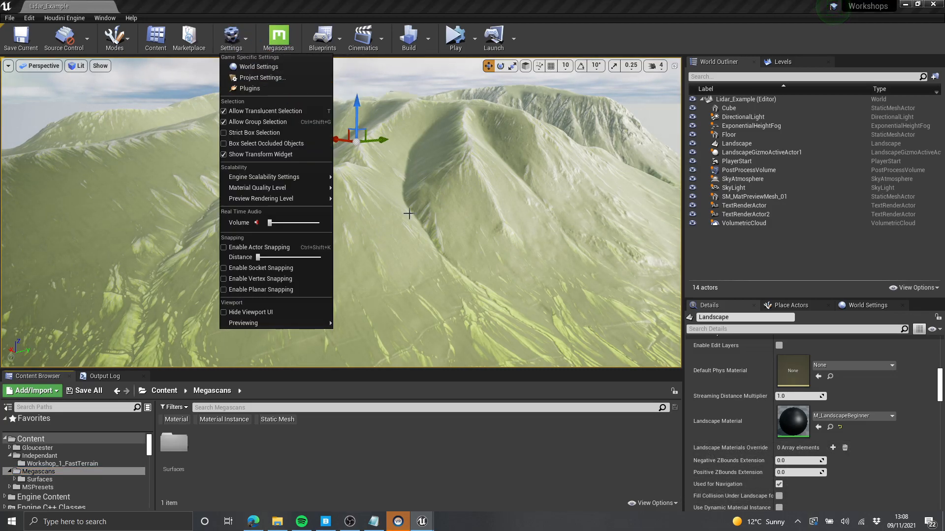
{"action": "left_click", "coordinate": [249, 88]}
{"action": "left_click", "coordinate": [572, 112]}
{"action": "type", "text": "megas"}
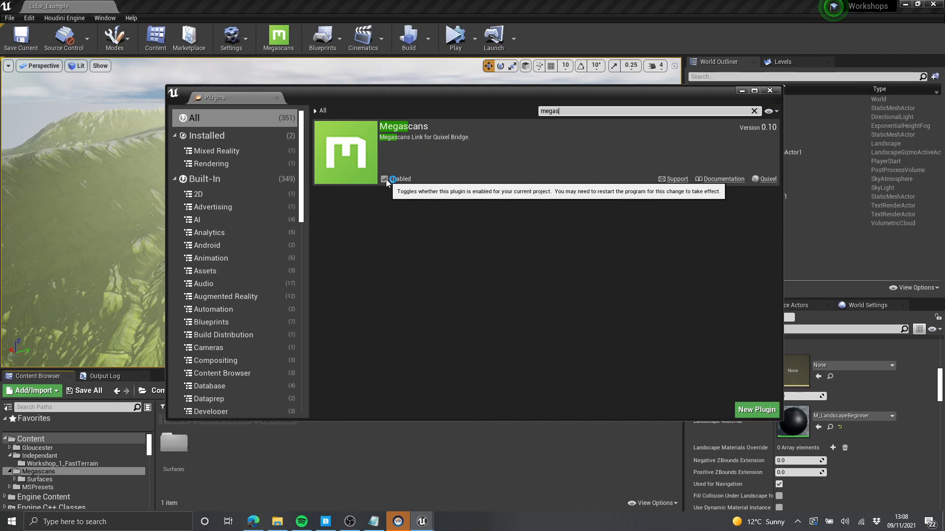
{"action": "left_click", "coordinate": [770, 91]}
{"action": "left_click", "coordinate": [283, 39]}
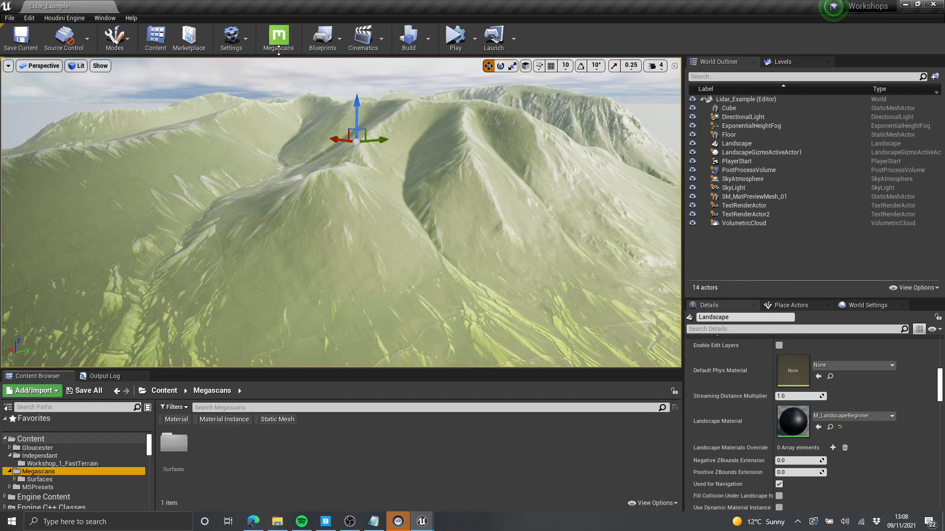
- Switch to Quixel Bridge and review the export target and engine version options in the export settings
{"action": "left_click", "coordinate": [325, 521]}
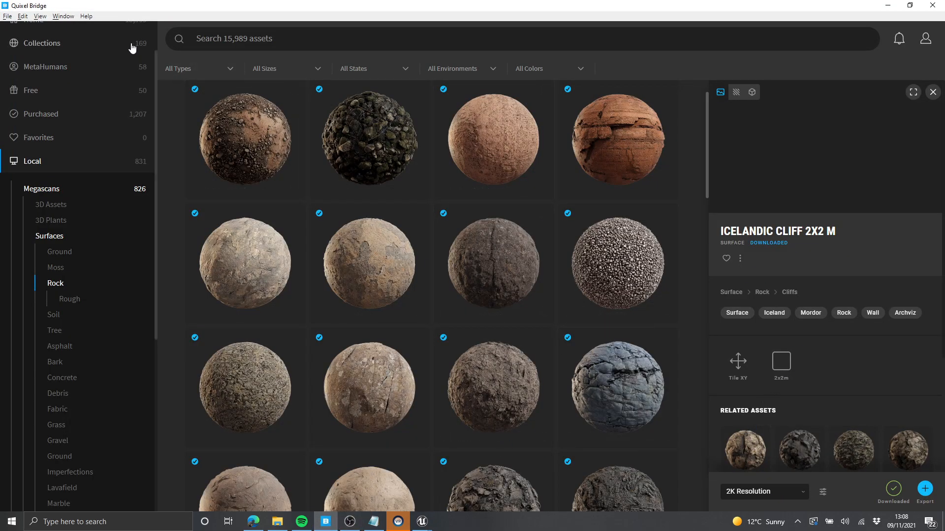
{"action": "left_click", "coordinate": [822, 493]}
{"action": "left_click", "coordinate": [845, 467]}
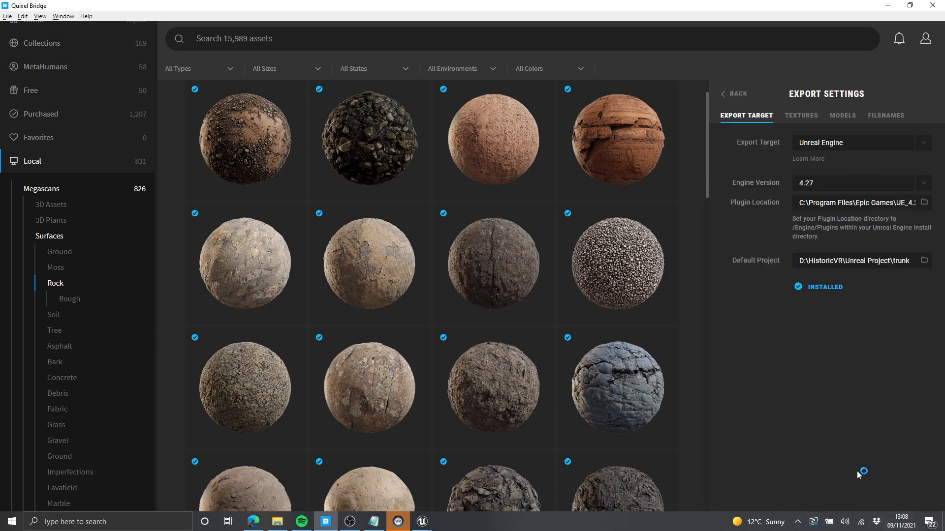
{"action": "left_click", "coordinate": [921, 146]}
{"action": "left_click", "coordinate": [922, 145]}
{"action": "left_click", "coordinate": [925, 184]}
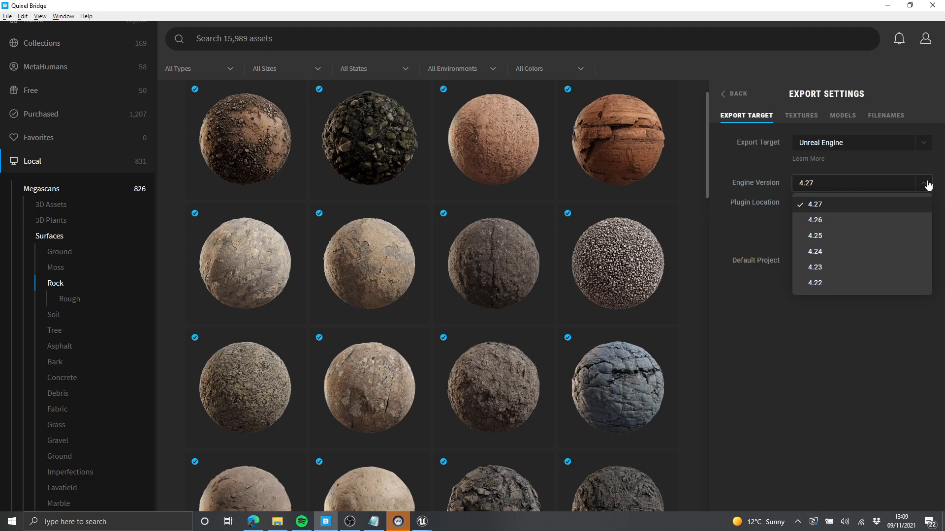
{"action": "left_click", "coordinate": [929, 185]}
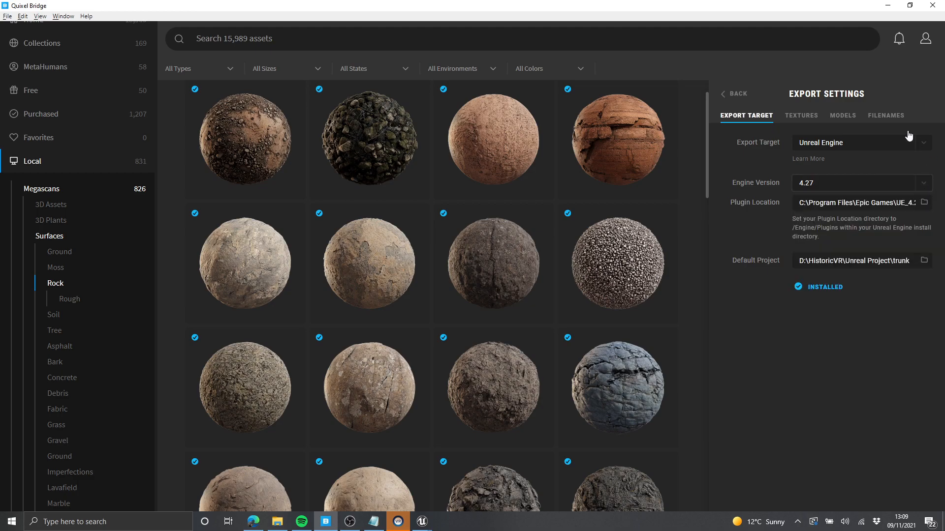
- Browse for the plugin location to the UE_4.27 Engine Plugins folder under Epic Games, cancelling the folder selection
{"action": "left_click", "coordinate": [925, 203]}
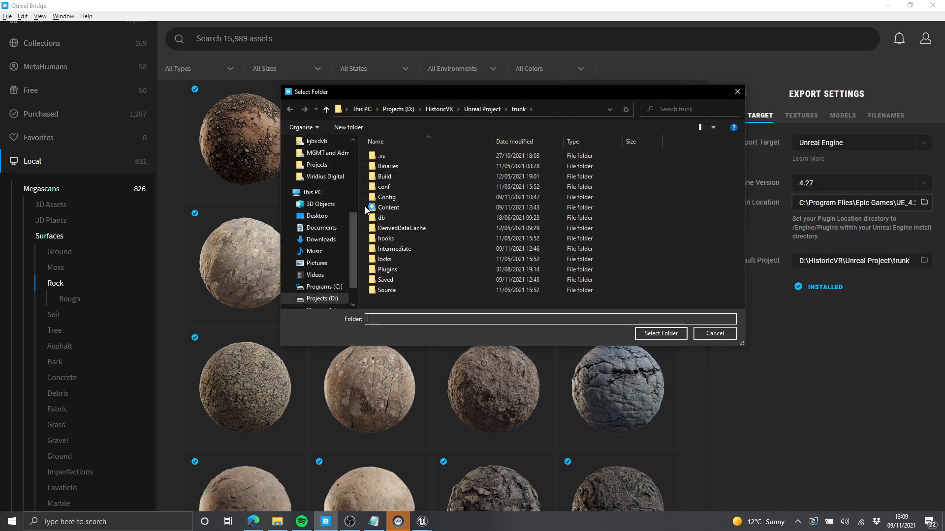
{"action": "left_click", "coordinate": [320, 286]}
{"action": "left_click", "coordinate": [422, 259]}
{"action": "double_click", "coordinate": [421, 259]}
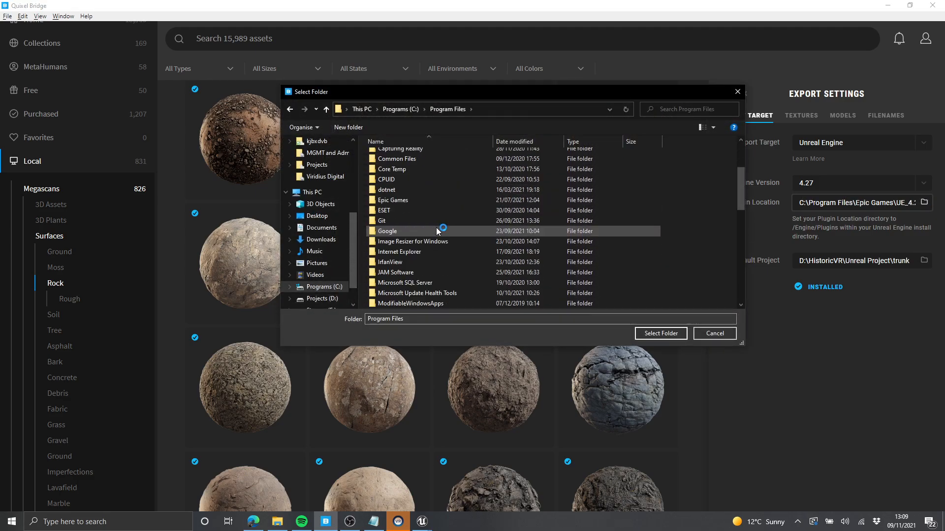
{"action": "scroll", "coordinate": [424, 225], "scroll_direction": "up", "scroll_amount": 1}
{"action": "double_click", "coordinate": [425, 226]}
{"action": "double_click", "coordinate": [412, 248]}
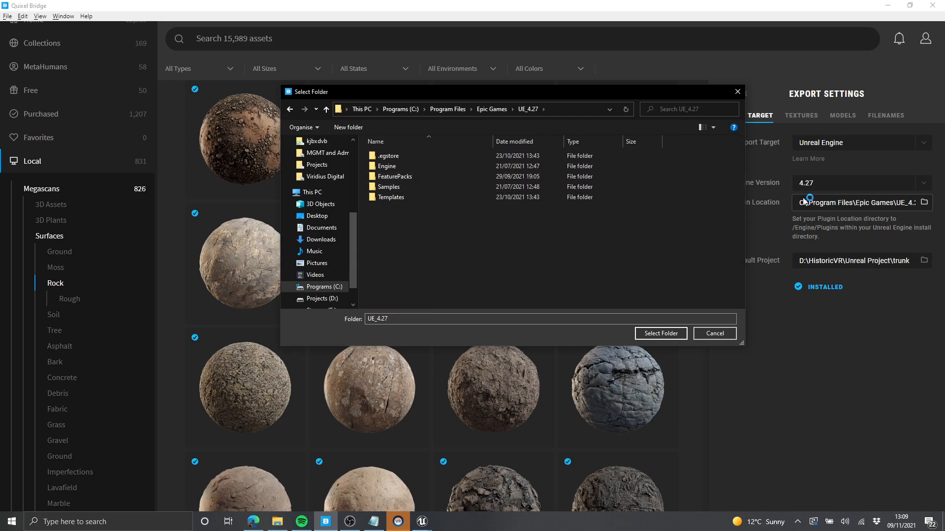
{"action": "double_click", "coordinate": [410, 166]}
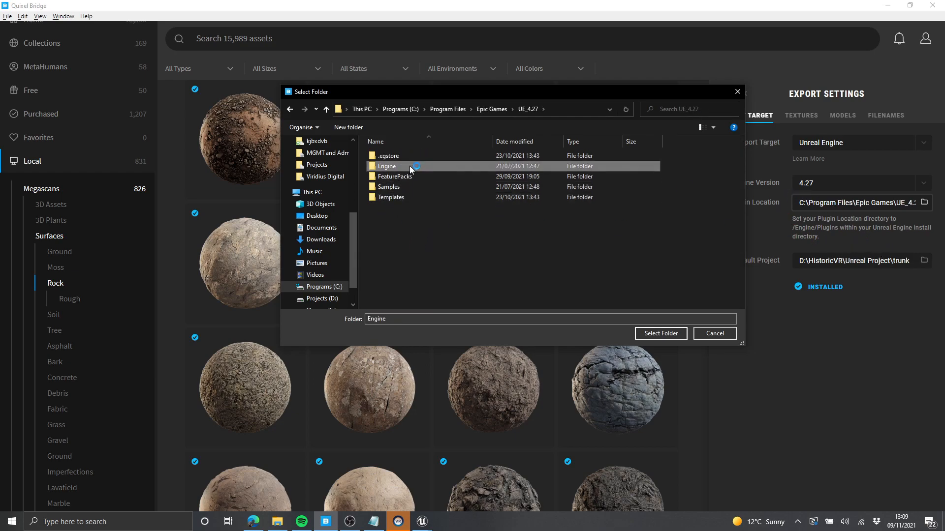
{"action": "double_click", "coordinate": [428, 240]}
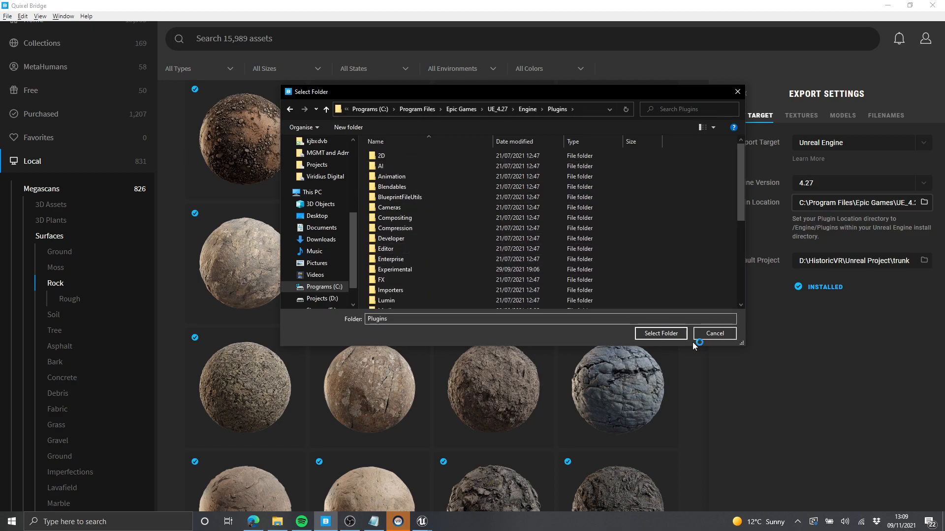
{"action": "left_click", "coordinate": [733, 333]}
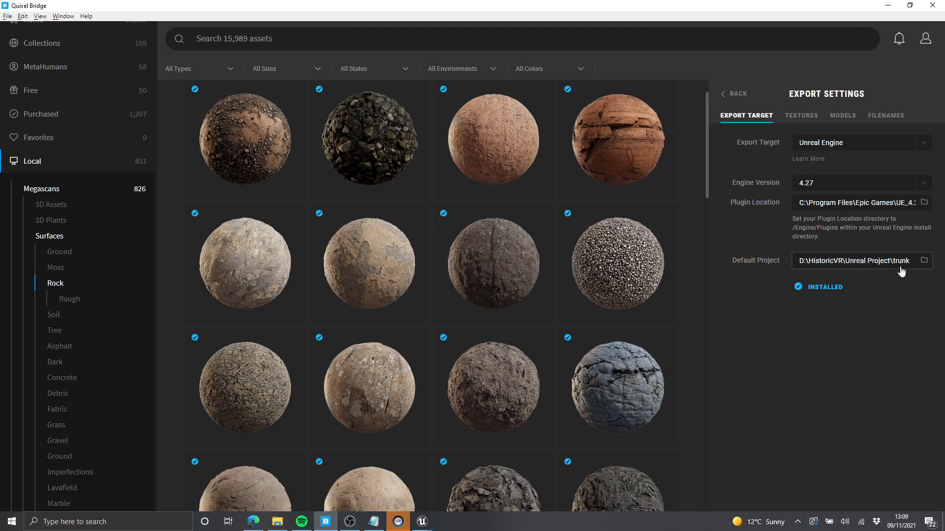
- Switch back to Unreal Engine and briefly show the project's plugin list again
{"action": "left_click", "coordinate": [888, 6]}
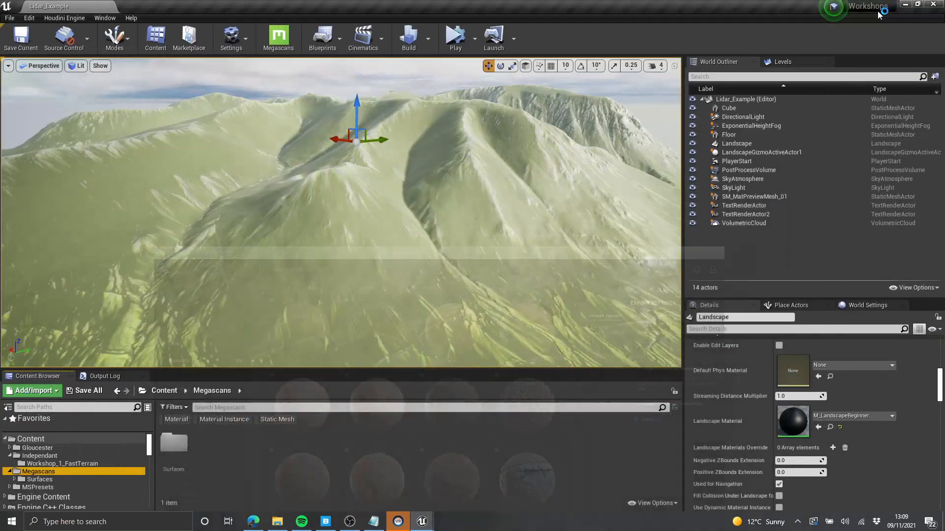
{"action": "left_click", "coordinate": [231, 38]}
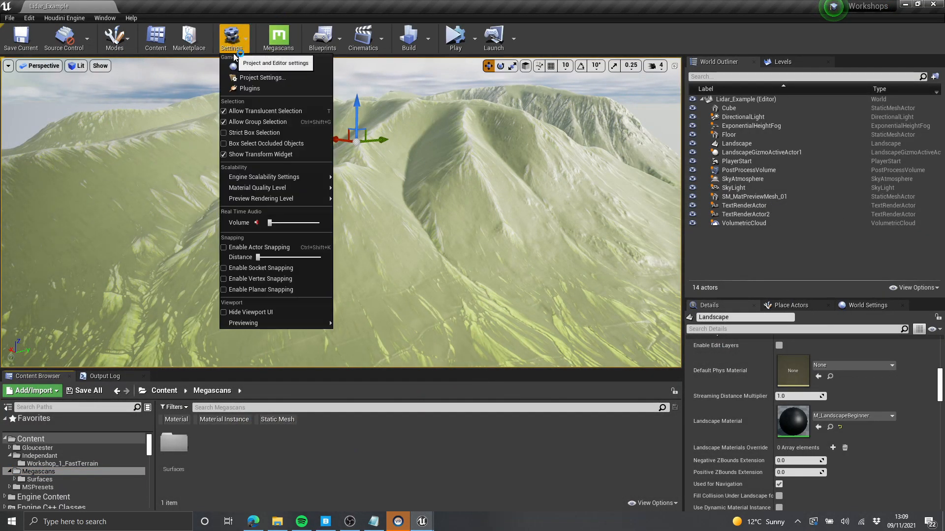
{"action": "left_click", "coordinate": [241, 88]}
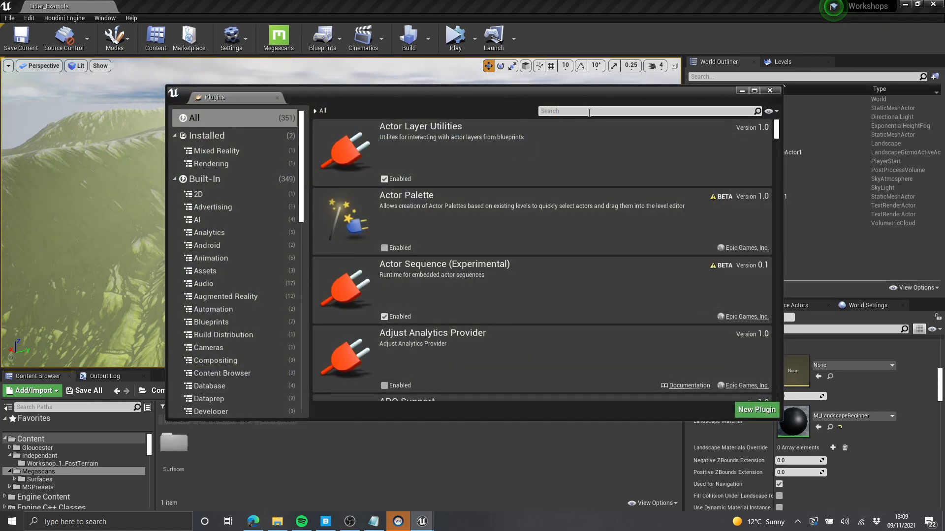
{"action": "left_click", "coordinate": [776, 91]}
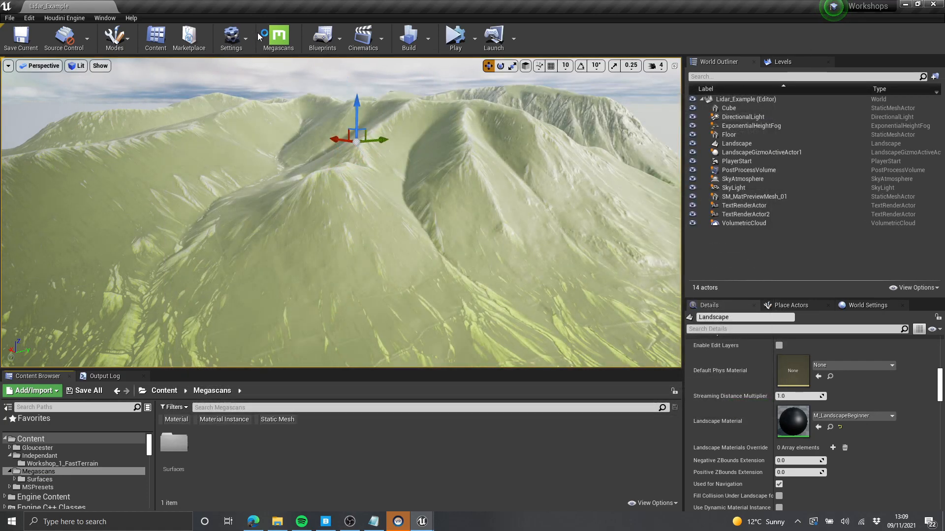
- Export the Cracked Beach Rock 2x2 M surface from Quixel Bridge and return to Unreal Engine
{"action": "left_click", "coordinate": [325, 522]}
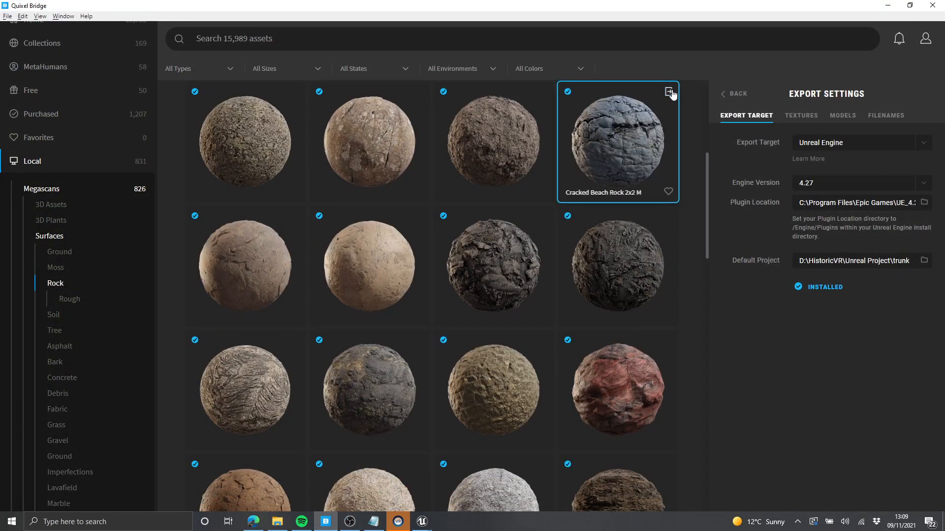
{"action": "left_click", "coordinate": [668, 92]}
{"action": "left_click", "coordinate": [888, 5]}
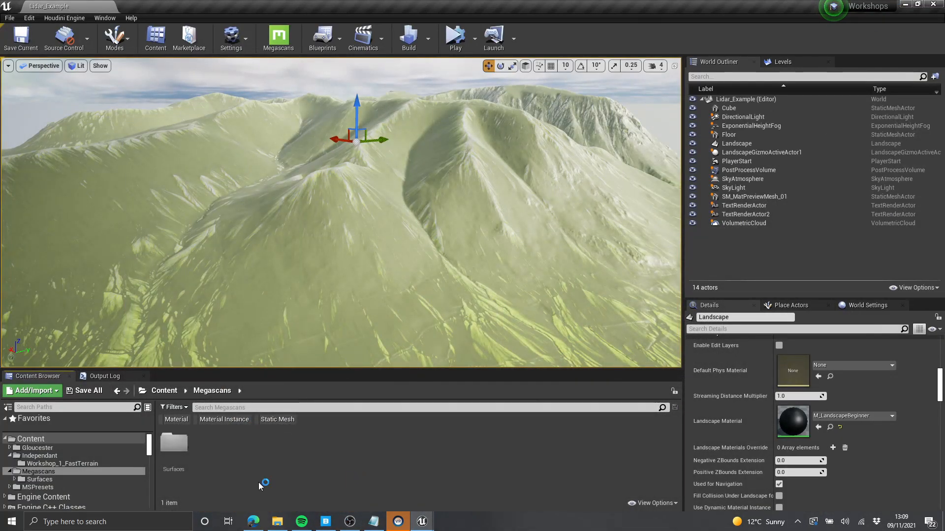
{"action": "mouse_move", "coordinate": [481, 179]}
{"action": "right_mouse_down"}
{"action": "mouse_move", "coordinate": [472, 177]}
{"action": "mouse_move", "coordinate": [483, 162]}
{"action": "mouse_move", "coordinate": [495, 167]}
{"action": "right_mouse_up"}
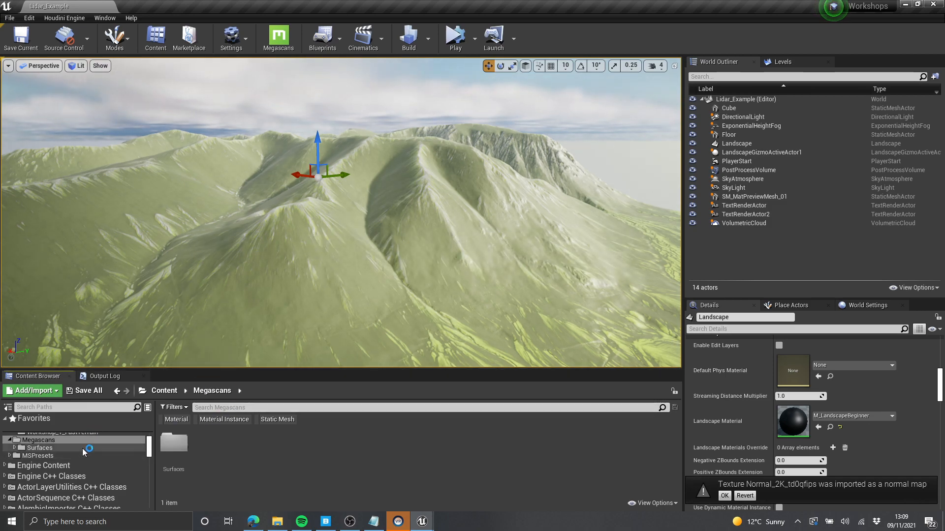
- Expand the Megascans Surfaces folder in a taller content browser and show the Cracked_Beach_Rock_2x2_M surface's contents
{"action": "double_click", "coordinate": [174, 443]}
{"action": "left_click_drag", "start_coordinate": [352, 370], "coordinate": [352, 227]}
{"action": "left_click", "coordinate": [15, 334]}
{"action": "left_click", "coordinate": [64, 341]}
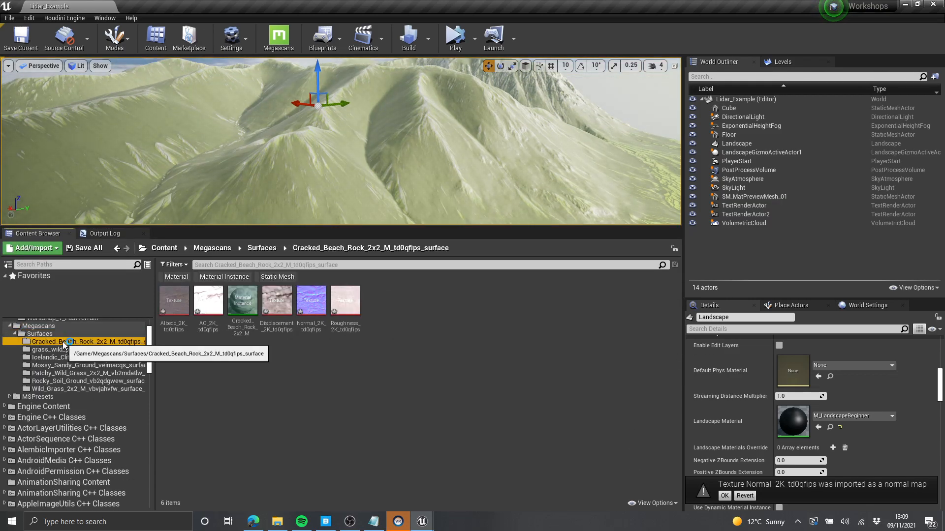
- Look through the contents of the imported surface folders, finishing on the Icelandic_Cliff_2x2_M folder
{"action": "left_click", "coordinate": [63, 349]}
{"action": "key", "text": "Down"}
{"action": "key", "text": "Down"}
{"action": "key", "text": "Down"}
{"action": "key", "text": "Down"}
{"action": "key", "text": "Down"}
{"action": "key", "text": "Up"}
{"action": "key", "text": "Up"}
{"action": "key", "text": "Up"}
{"action": "key", "text": "Up"}
{"action": "key", "text": "Up"}
{"action": "key", "text": "Up"}
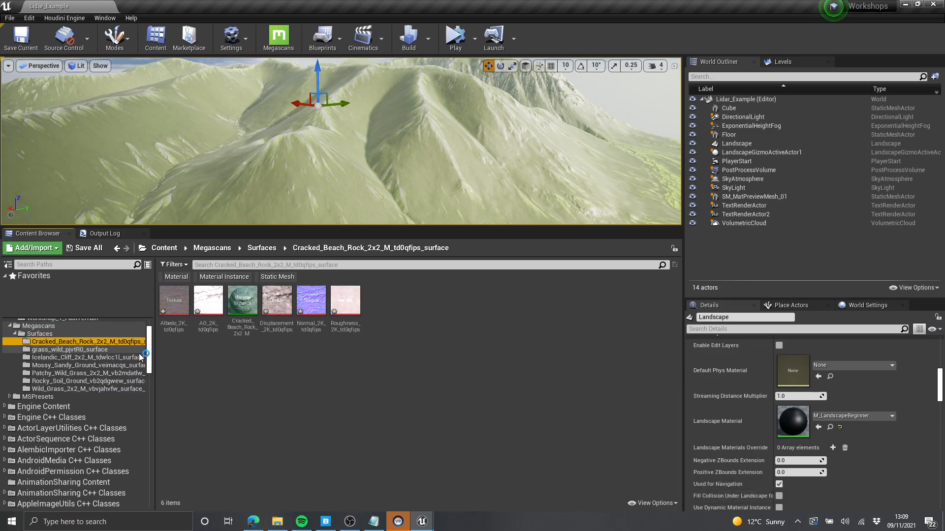
{"action": "key", "text": "Down"}
{"action": "key", "text": "Down"}
{"action": "mouse_move", "coordinate": [276, 167]}
{"action": "right_mouse_down"}
{"action": "mouse_move", "coordinate": [261, 180]}
{"action": "mouse_move", "coordinate": [262, 171]}
{"action": "right_mouse_up"}
{"action": "right_click_drag", "start_coordinate": [365, 182], "coordinate": [373, 169]}
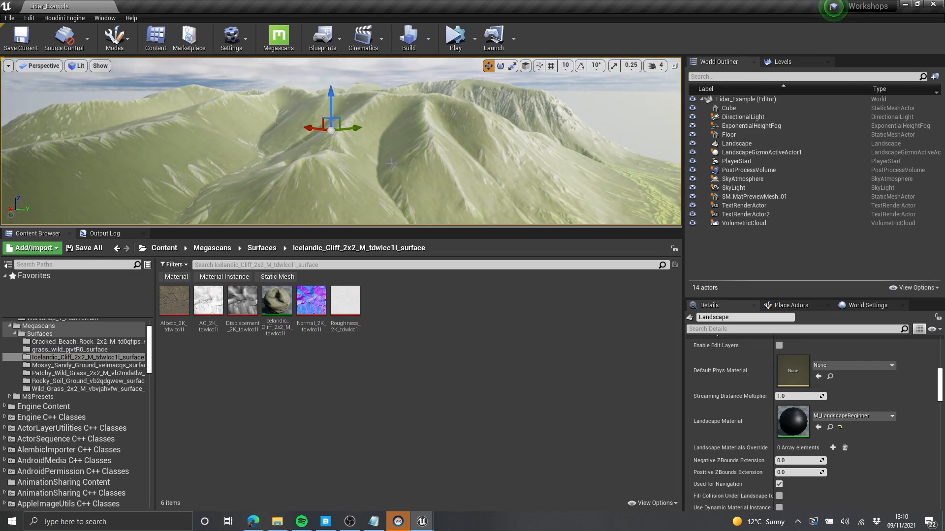
{"action": "left_click_drag", "start_coordinate": [429, 227], "coordinate": [442, 318]}
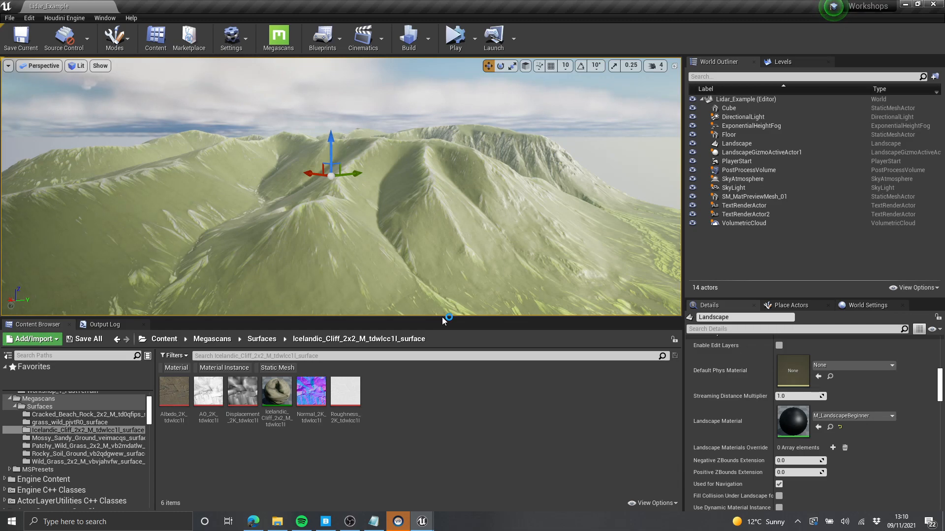
- Place a basic cube on the green lowland of the landscape and frame it in the viewport
{"action": "right_click_drag", "start_coordinate": [282, 95], "coordinate": [192, 143]}
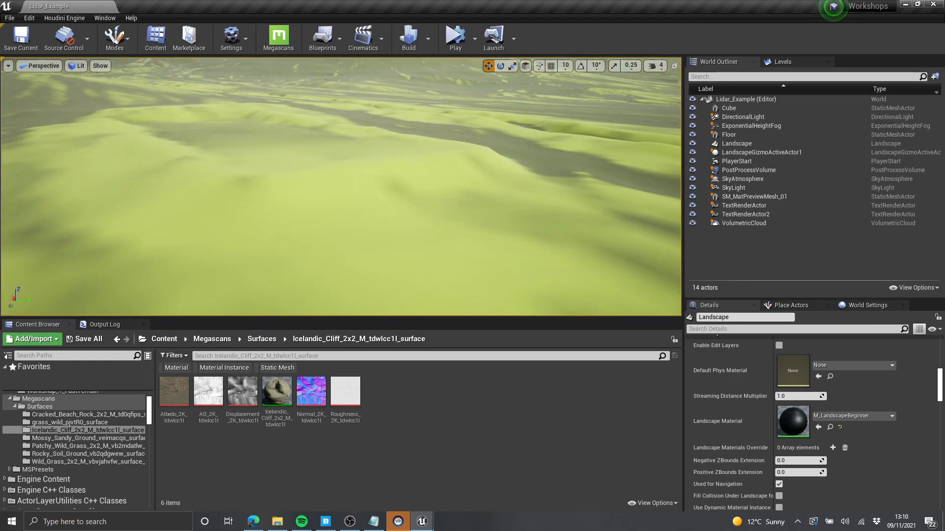
{"action": "left_click", "coordinate": [791, 306]}
{"action": "left_click_drag", "start_coordinate": [755, 453], "coordinate": [400, 241]}
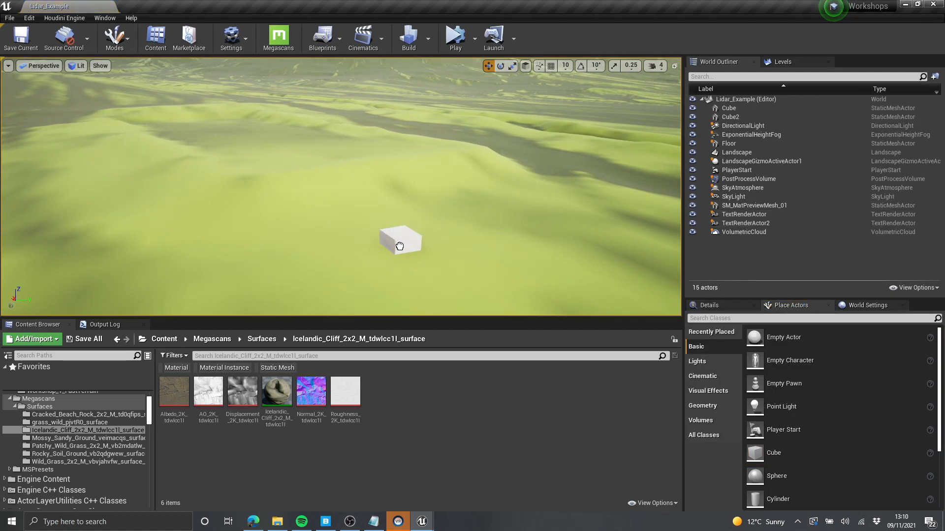
{"action": "key", "text": "f"}
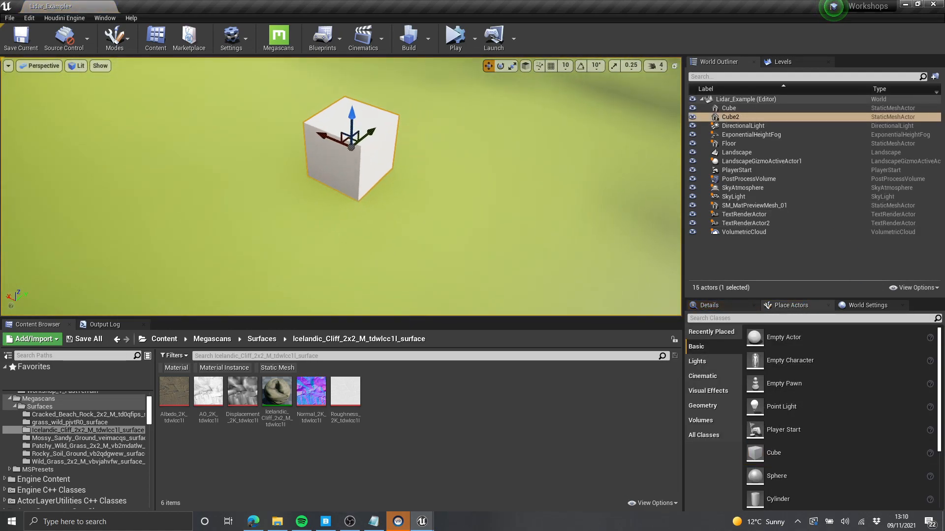
- Examine the cube's size against the surrounding landscape and mountains in the full-screen viewport
{"action": "key", "text": "F11"}
{"action": "right_click_drag", "start_coordinate": [476, 244], "coordinate": [492, 224]}
{"action": "right_click_drag", "start_coordinate": [630, 241], "coordinate": [663, 253]}
{"action": "key", "text": "s"}
{"action": "key", "text": "F11"}
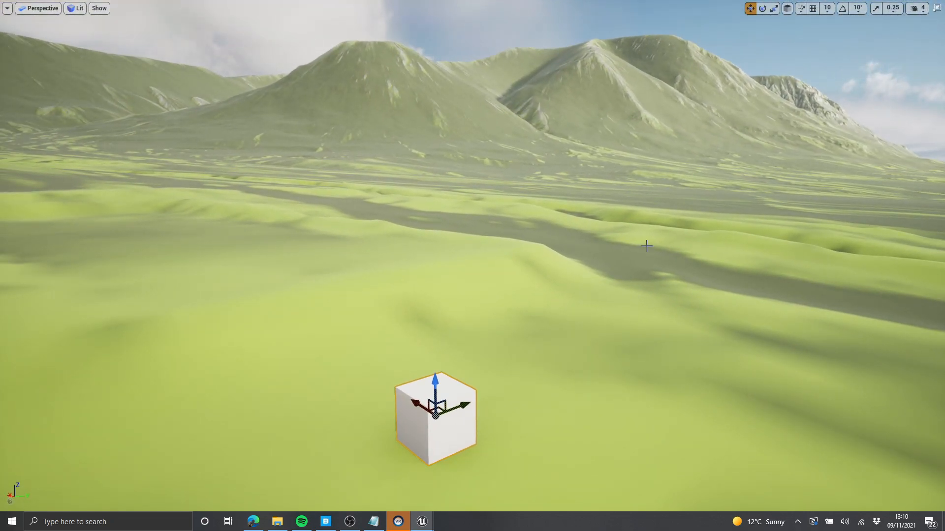
{"action": "left_click", "coordinate": [332, 524]}
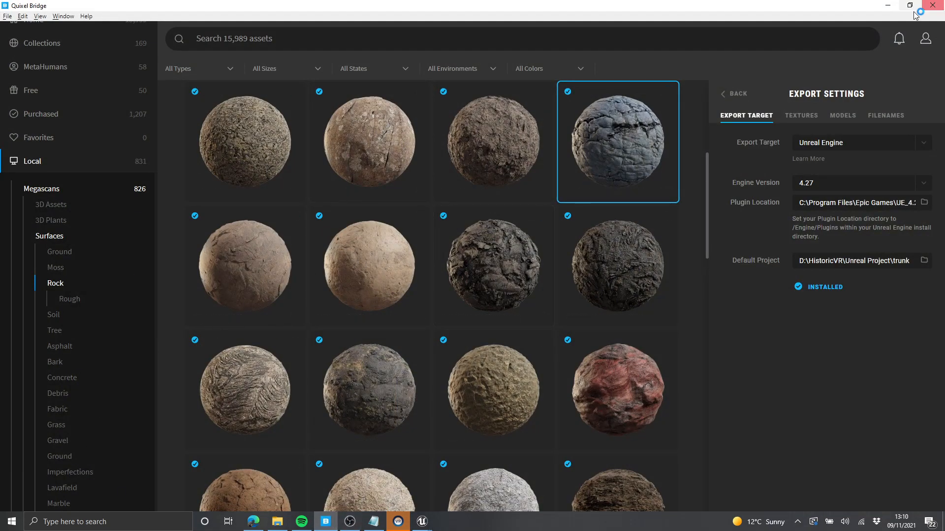
{"action": "left_click", "coordinate": [887, 4]}
{"action": "key", "text": "F11"}
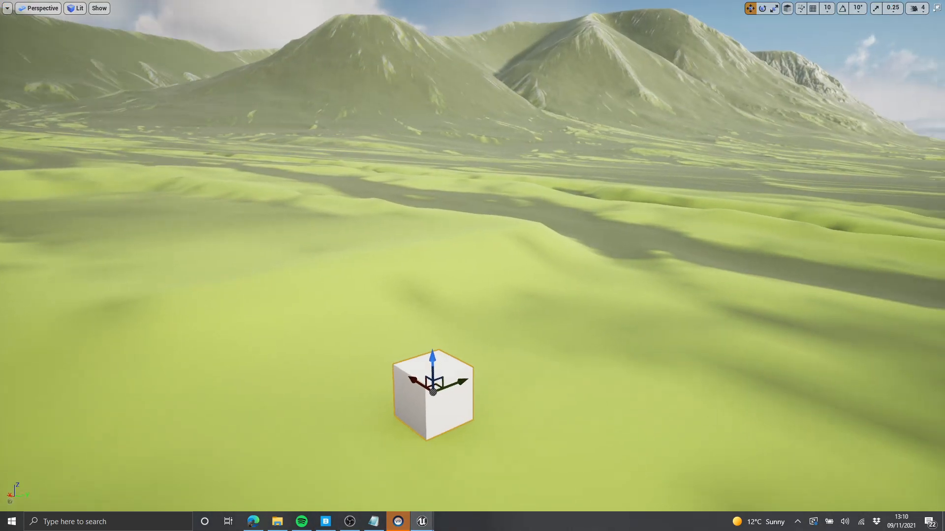
{"action": "key", "text": "F11"}
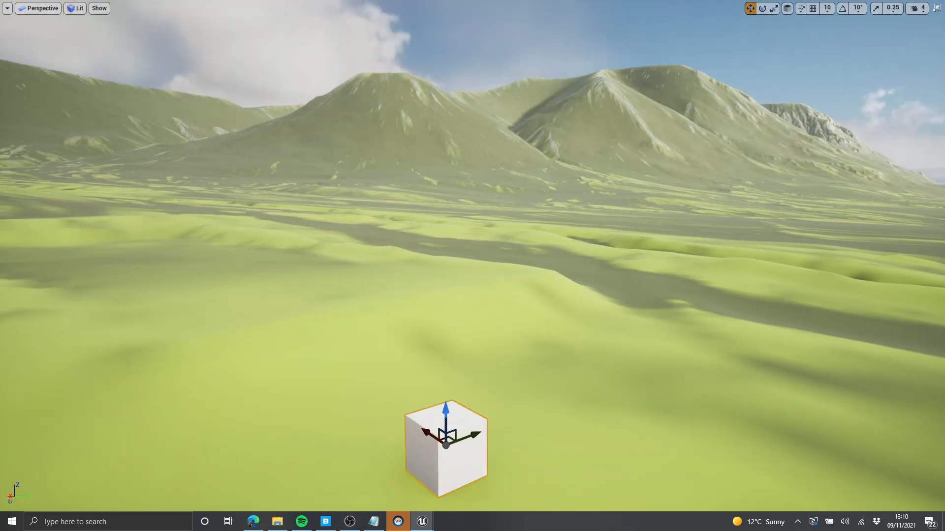
{"action": "key", "text": "F11"}
{"action": "key", "text": "F11"}
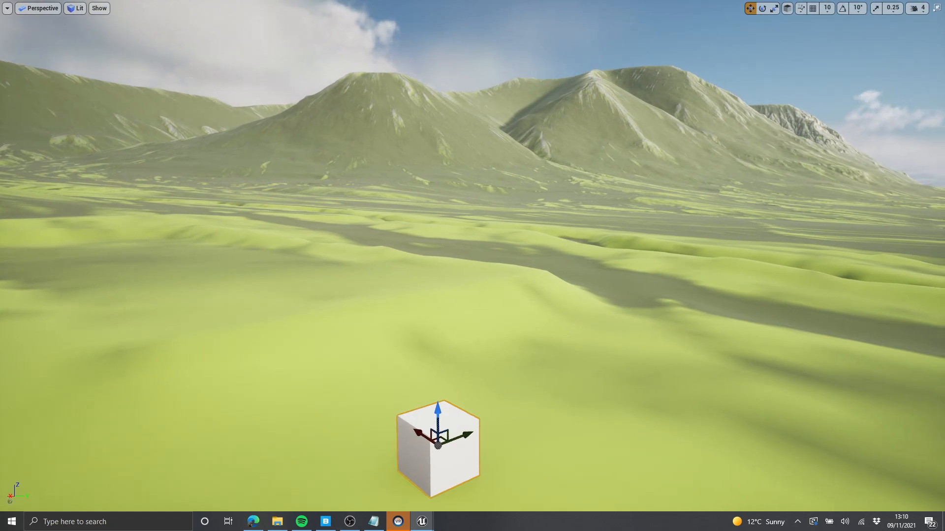
- Delete the placed cube from the landscape and return to the normal editor layout
{"action": "scroll", "coordinate": [583, 238], "scroll_direction": "down", "scroll_amount": 5}
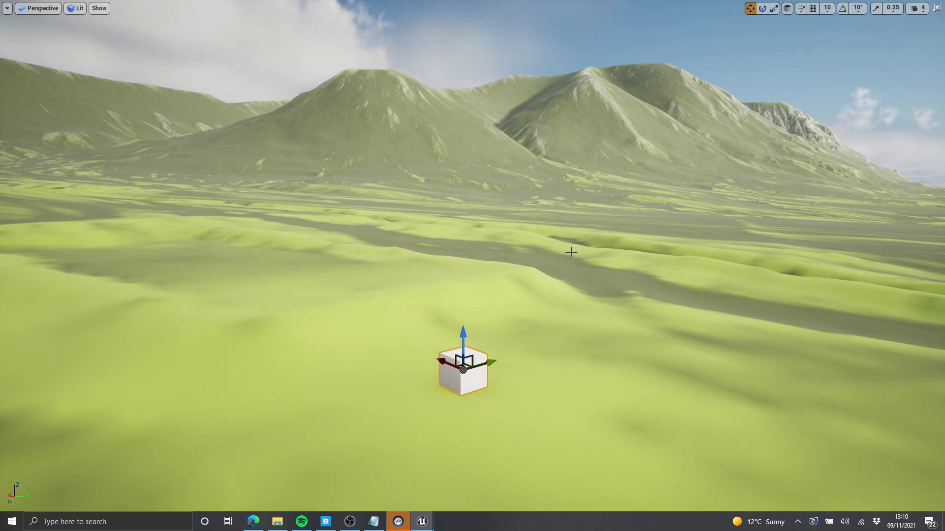
{"action": "key", "text": "f"}
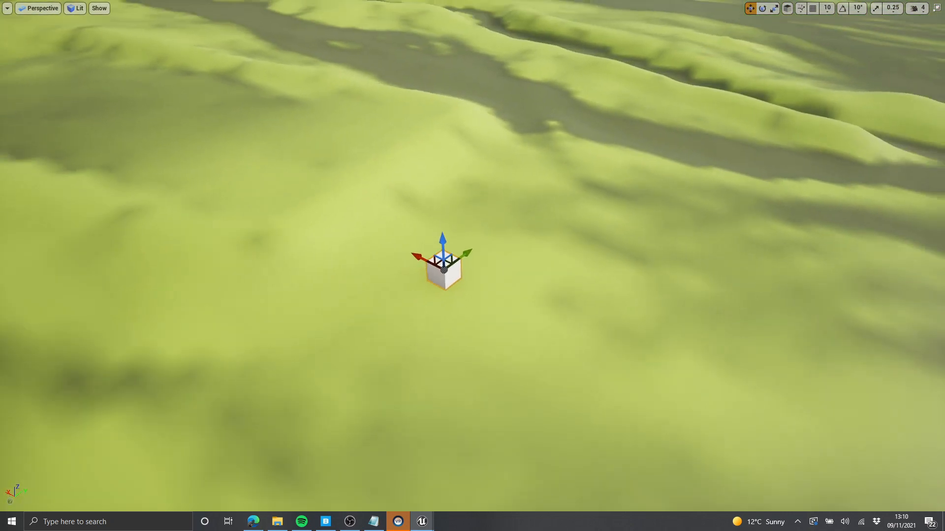
{"action": "key", "text": "F11"}
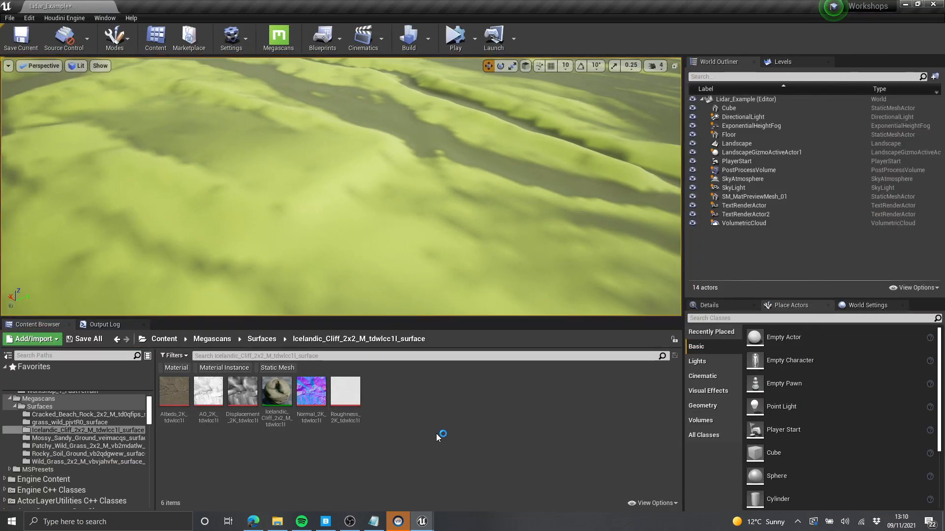
- Look through the textures in the imported Megascans surface folders, finishing on Rocky_Soil_Ground
{"action": "left_click", "coordinate": [82, 410]}
{"action": "key", "text": "Down"}
{"action": "key", "text": "Down"}
{"action": "key", "text": "Down"}
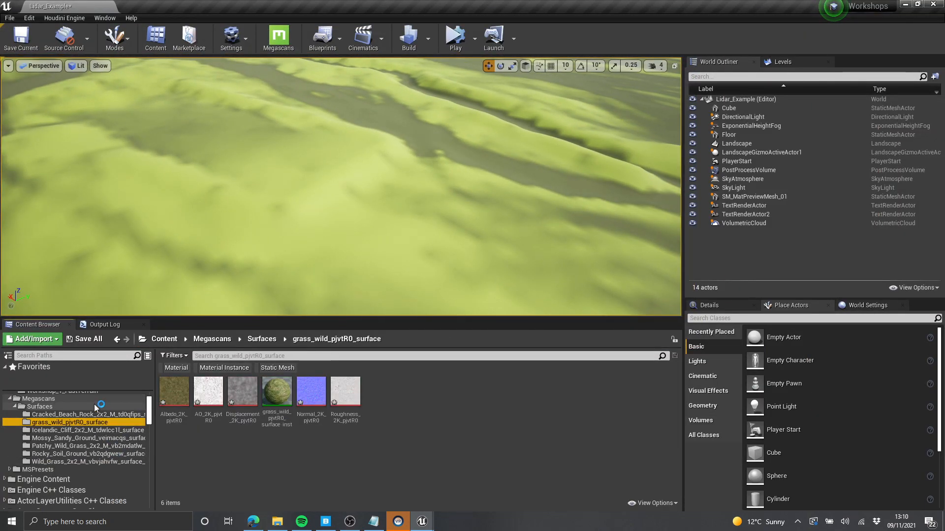
{"action": "key", "text": "Down"}
{"action": "key", "text": "Down"}
{"action": "key", "text": "Down"}
- Open the landscape's M_LandscapeBeginner material and float its window over the level editor, framed on the Grass group
{"action": "right_click_drag", "start_coordinate": [436, 238], "coordinate": [436, 238]}
{"action": "left_click", "coordinate": [468, 197]}
{"action": "scroll", "coordinate": [765, 350], "scroll_direction": "down", "scroll_amount": 3}
{"action": "double_click", "coordinate": [766, 350]}
{"action": "scroll", "coordinate": [590, 246], "scroll_direction": "down", "scroll_amount": 3}
{"action": "right_click_drag", "start_coordinate": [590, 247], "coordinate": [548, 279]}
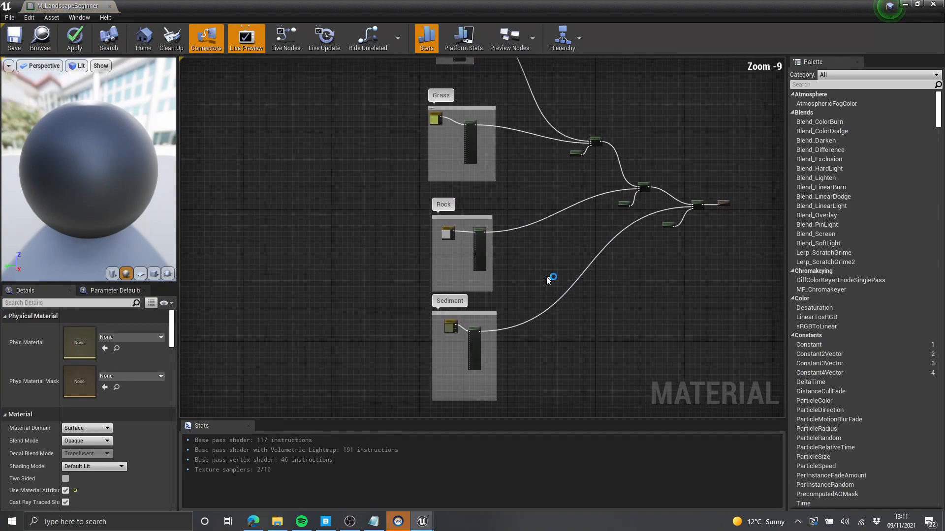
{"action": "left_click_drag", "start_coordinate": [441, 6], "coordinate": [647, 44]}
{"action": "scroll", "coordinate": [694, 228], "scroll_direction": "down", "scroll_amount": 3}
{"action": "right_click_drag", "start_coordinate": [697, 228], "coordinate": [695, 228]}
{"action": "scroll", "coordinate": [695, 228], "scroll_direction": "up", "scroll_amount": 10}
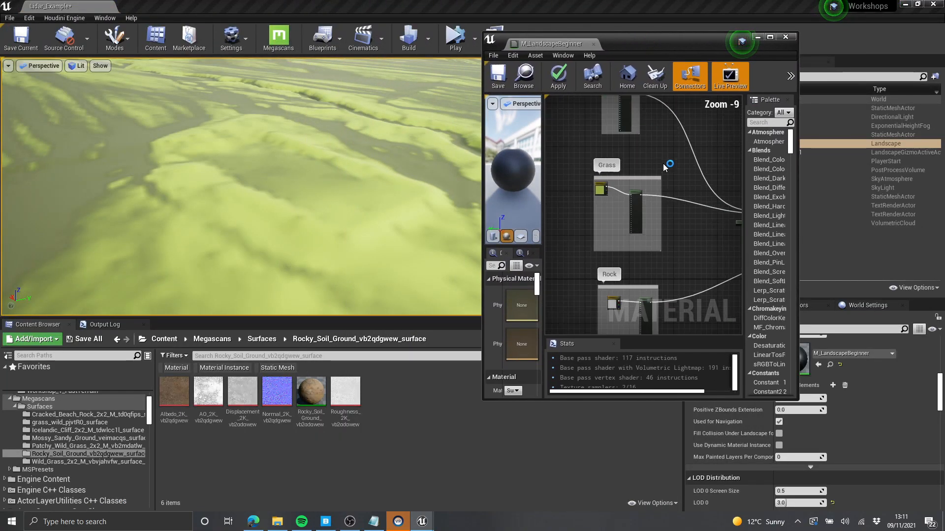
- Compare the imported Megascans surface folders for a grass surface and open the Patchy_Wild_Grass_2x2_M folder
{"action": "left_click", "coordinate": [93, 447]}
{"action": "left_click", "coordinate": [93, 461]}
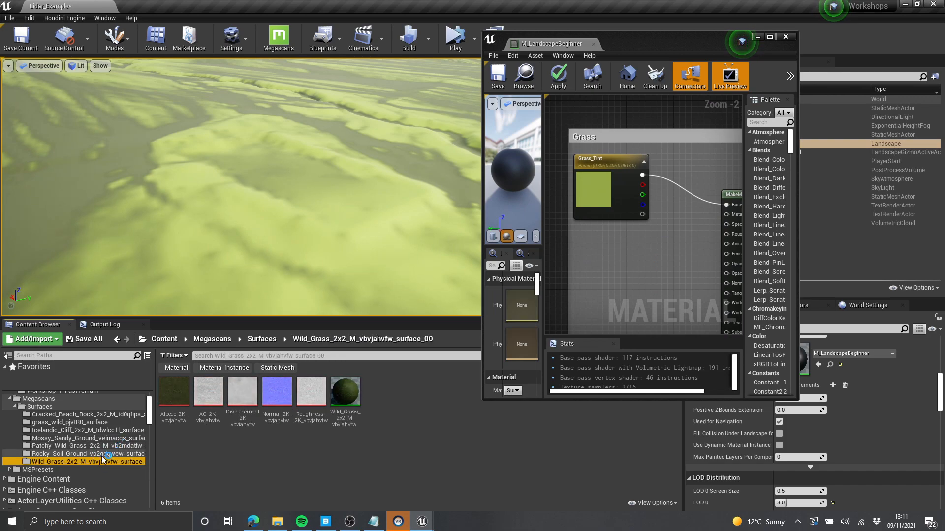
{"action": "left_click", "coordinate": [69, 422]}
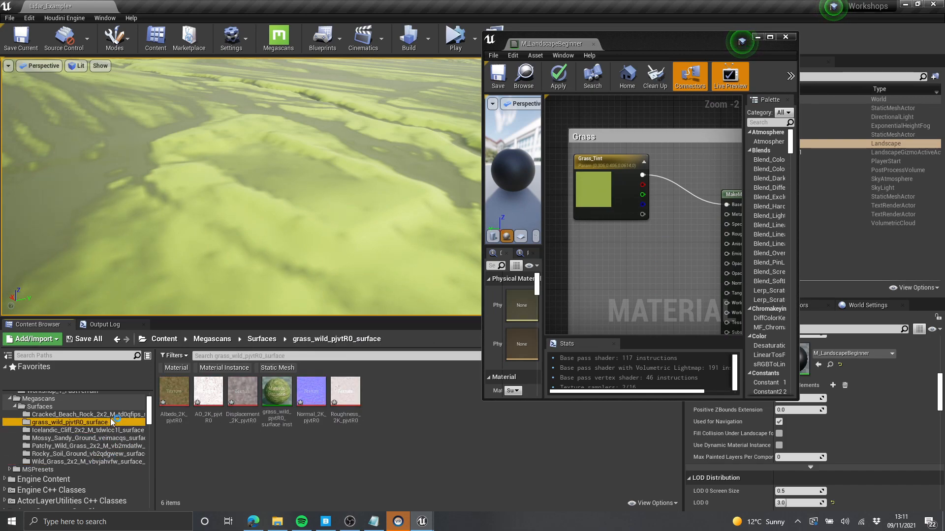
{"action": "left_click", "coordinate": [83, 438]}
{"action": "left_click", "coordinate": [84, 454]}
{"action": "left_click", "coordinate": [40, 470]}
{"action": "left_click", "coordinate": [89, 445]}
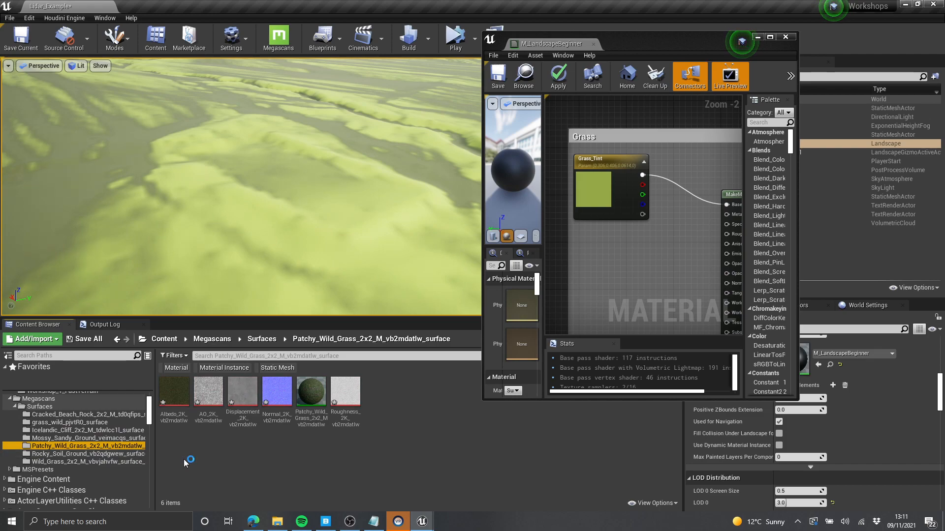
{"action": "left_click", "coordinate": [84, 462]}
{"action": "left_click", "coordinate": [112, 421]}
{"action": "left_click", "coordinate": [111, 415]}
{"action": "left_click", "coordinate": [99, 461]}
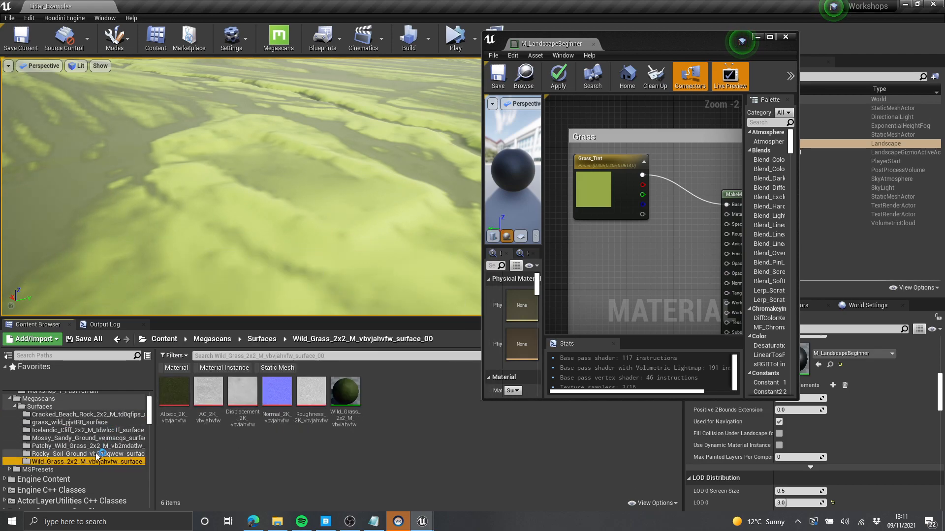
{"action": "left_click", "coordinate": [91, 446]}
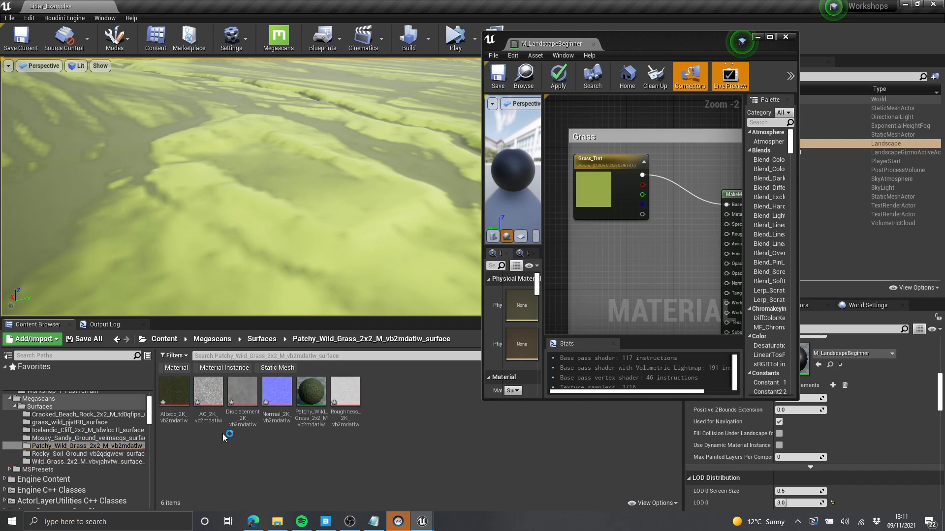
- Add the Patchy_Wild_Grass albedo, normal, roughness and AO textures to the material's Grass group and maximize the material editor
{"action": "left_click", "coordinate": [175, 394]}
{"action": "left_click", "coordinate": [277, 394], "text": "ctrl"}
{"action": "left_click", "coordinate": [345, 400], "text": "ctrl"}
{"action": "left_click", "coordinate": [208, 396], "text": "ctrl"}
{"action": "left_click_drag", "start_coordinate": [209, 399], "coordinate": [593, 266]}
{"action": "left_click_drag", "start_coordinate": [644, 222], "coordinate": [609, 254]}
{"action": "scroll", "coordinate": [566, 113], "scroll_direction": "down", "scroll_amount": 3}
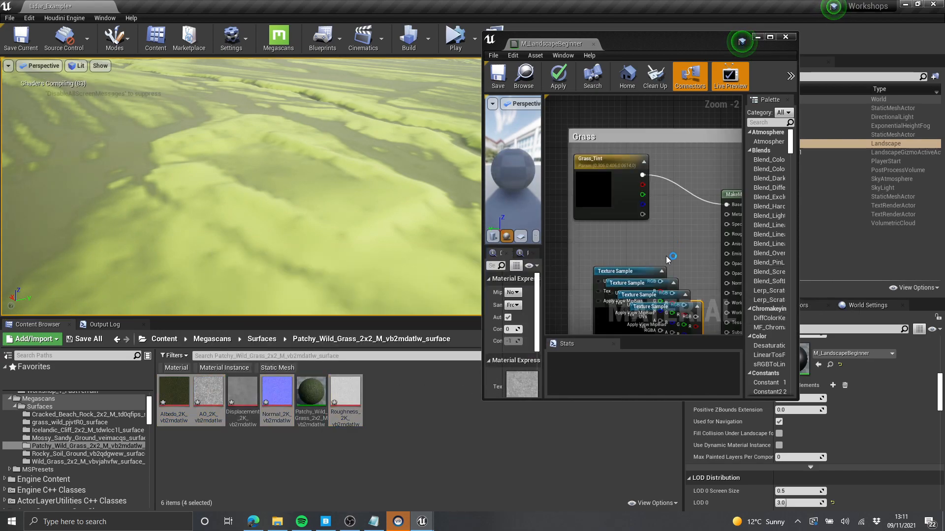
{"action": "double_click", "coordinate": [669, 43]}
{"action": "scroll", "coordinate": [432, 207], "scroll_direction": "up", "scroll_amount": 5}
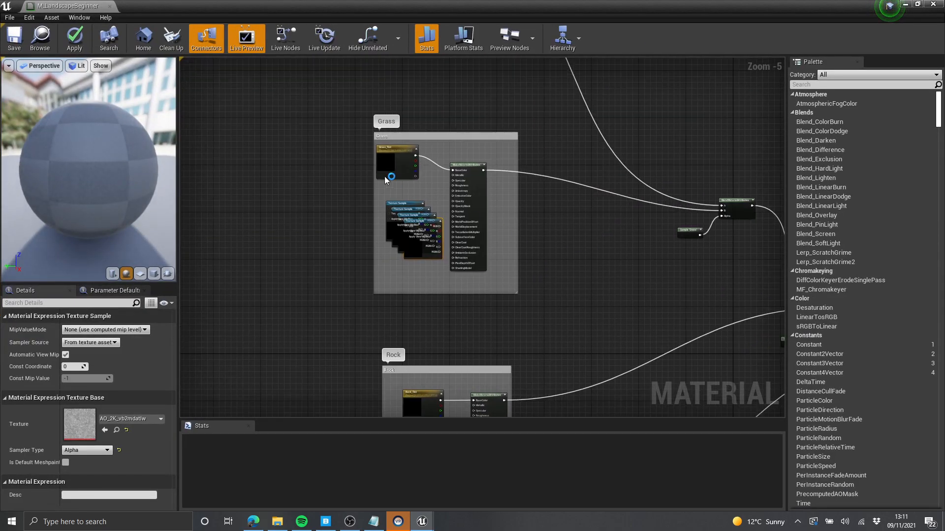
- Spread out the four overlapping grass texture samples beside the MakeMaterialAttributes node
{"action": "left_click_drag", "start_coordinate": [465, 210], "coordinate": [279, 152]}
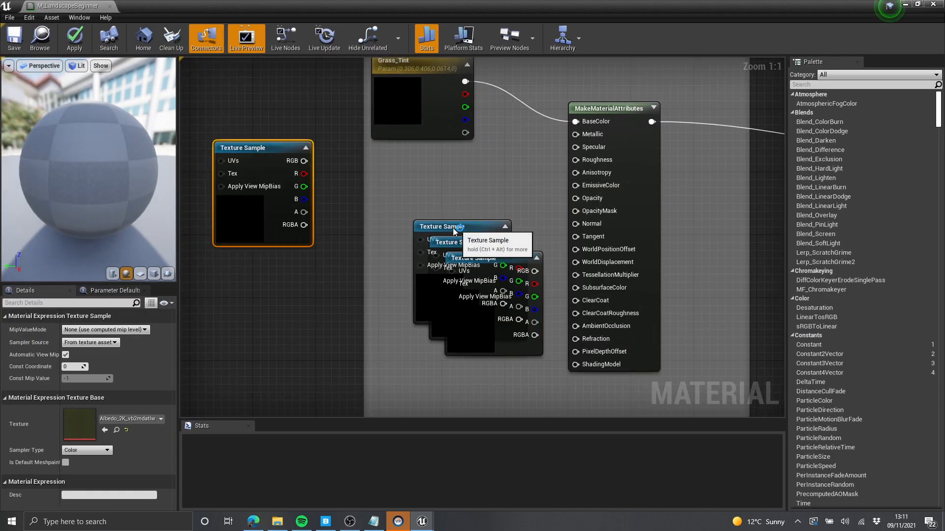
{"action": "left_click_drag", "start_coordinate": [457, 227], "coordinate": [259, 275]}
{"action": "right_click_drag", "start_coordinate": [525, 274], "coordinate": [546, 248]}
{"action": "left_click_drag", "start_coordinate": [495, 300], "coordinate": [279, 411]}
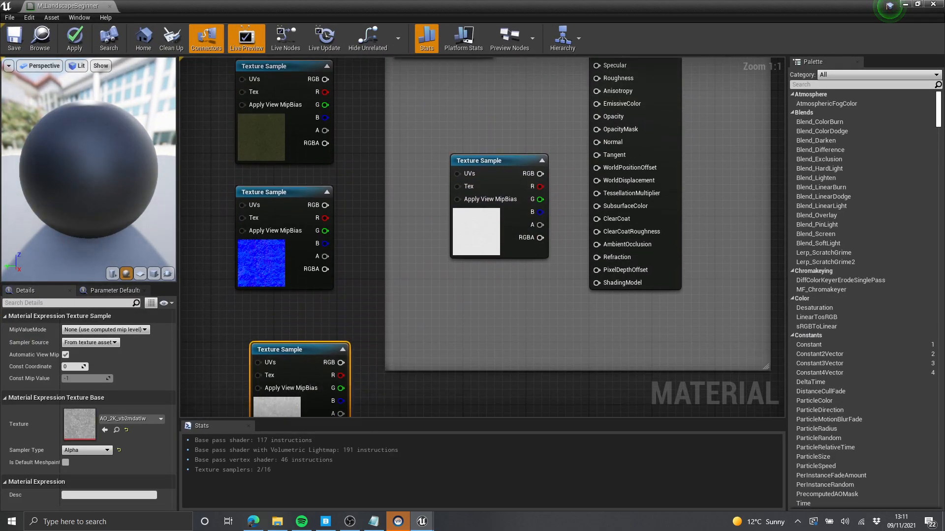
{"action": "scroll", "coordinate": [408, 317], "scroll_direction": "down", "scroll_amount": 1}
{"action": "left_click_drag", "start_coordinate": [346, 364], "coordinate": [326, 344]}
{"action": "right_click_drag", "start_coordinate": [507, 238], "coordinate": [501, 279]}
{"action": "left_click_drag", "start_coordinate": [504, 283], "coordinate": [482, 291]}
{"action": "right_click_drag", "start_coordinate": [522, 285], "coordinate": [432, 311]}
{"action": "scroll", "coordinate": [432, 311], "scroll_direction": "up", "scroll_amount": 1}
{"action": "right_click_drag", "start_coordinate": [347, 262], "coordinate": [456, 274]}
{"action": "right_click_drag", "start_coordinate": [661, 128], "coordinate": [673, 200]}
- Place the albedo texture sample beside the Grass group's attributes node and connect its RGB output to BaseColor
{"action": "left_click_drag", "start_coordinate": [454, 200], "coordinate": [470, 184]}
{"action": "right_click_drag", "start_coordinate": [447, 246], "coordinate": [431, 202]}
{"action": "left_click_drag", "start_coordinate": [262, 281], "coordinate": [404, 235]}
{"action": "right_click_drag", "start_coordinate": [530, 236], "coordinate": [416, 279]}
{"action": "left_click_drag", "start_coordinate": [330, 229], "coordinate": [497, 214]}
- Arrange the normal map sample below the albedo sample and connect its RGB output to the Normal input
{"action": "right_click_drag", "start_coordinate": [406, 316], "coordinate": [489, 161]}
{"action": "scroll", "coordinate": [365, 274], "scroll_direction": "down", "scroll_amount": 1}
{"action": "left_click_drag", "start_coordinate": [254, 274], "coordinate": [370, 211]}
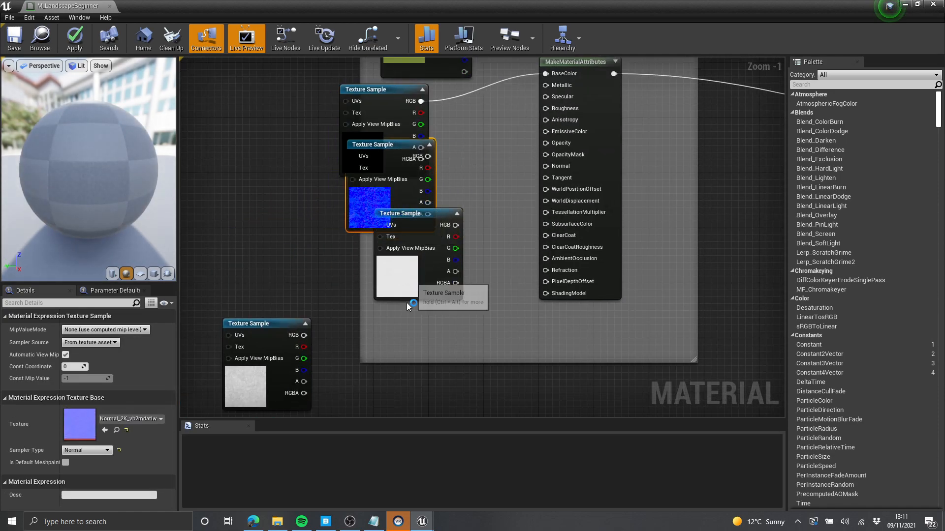
{"action": "left_click_drag", "start_coordinate": [412, 290], "coordinate": [405, 378]}
{"action": "right_click_drag", "start_coordinate": [412, 192], "coordinate": [384, 291]}
{"action": "left_click_drag", "start_coordinate": [324, 278], "coordinate": [359, 343]}
{"action": "left_click", "coordinate": [399, 353]}
{"action": "scroll", "coordinate": [399, 302], "scroll_direction": "up", "scroll_amount": 1}
{"action": "left_click_drag", "start_coordinate": [363, 236], "coordinate": [552, 255]}
{"action": "right_click_drag", "start_coordinate": [403, 278], "coordinate": [441, 140]}
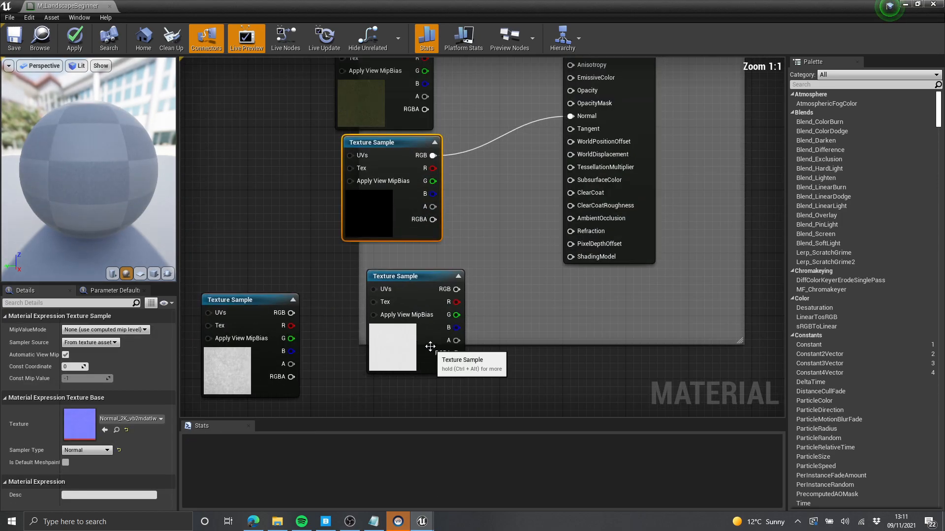
- Position the roughness texture sample below the normal map and connect its R output to the Roughness input
{"action": "left_click_drag", "start_coordinate": [429, 346], "coordinate": [422, 332]}
{"action": "right_click_drag", "start_coordinate": [541, 298], "coordinate": [428, 333]}
{"action": "left_click_drag", "start_coordinate": [382, 323], "coordinate": [519, 90]}
{"action": "scroll", "coordinate": [350, 327], "scroll_direction": "down", "scroll_amount": 1}
- Place the AO texture sample below the roughness sample and connect its R output to AmbientOcclusion
{"action": "right_click_drag", "start_coordinate": [351, 328], "coordinate": [439, 211]}
{"action": "scroll", "coordinate": [439, 211], "scroll_direction": "down", "scroll_amount": 1}
{"action": "left_click_drag", "start_coordinate": [316, 262], "coordinate": [428, 315]}
{"action": "left_click", "coordinate": [527, 299]}
{"action": "scroll", "coordinate": [453, 297], "scroll_direction": "up", "scroll_amount": 2}
{"action": "scroll", "coordinate": [463, 285], "scroll_direction": "down", "scroll_amount": 2}
{"action": "left_click_drag", "start_coordinate": [462, 286], "coordinate": [581, 141]}
{"action": "scroll", "coordinate": [565, 194], "scroll_direction": "up", "scroll_amount": 2}
{"action": "scroll", "coordinate": [496, 260], "scroll_direction": "down", "scroll_amount": 2}
{"action": "right_click_drag", "start_coordinate": [496, 259], "coordinate": [469, 343]}
{"action": "scroll", "coordinate": [347, 245], "scroll_direction": "down", "scroll_amount": 1}
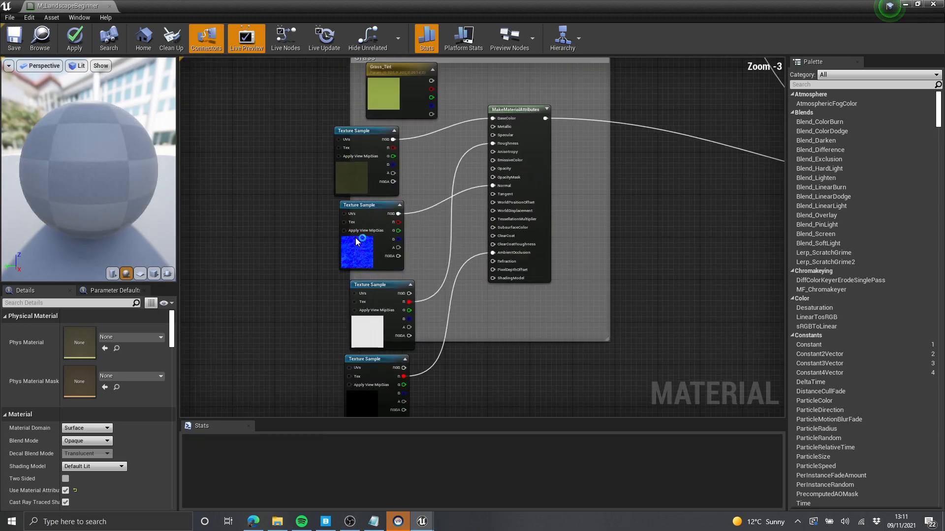
- Apply the material changes and save the level together with all the imported Megascans surface folders
{"action": "scroll", "coordinate": [430, 165], "scroll_direction": "down", "scroll_amount": 4}
{"action": "double_click", "coordinate": [314, 9]}
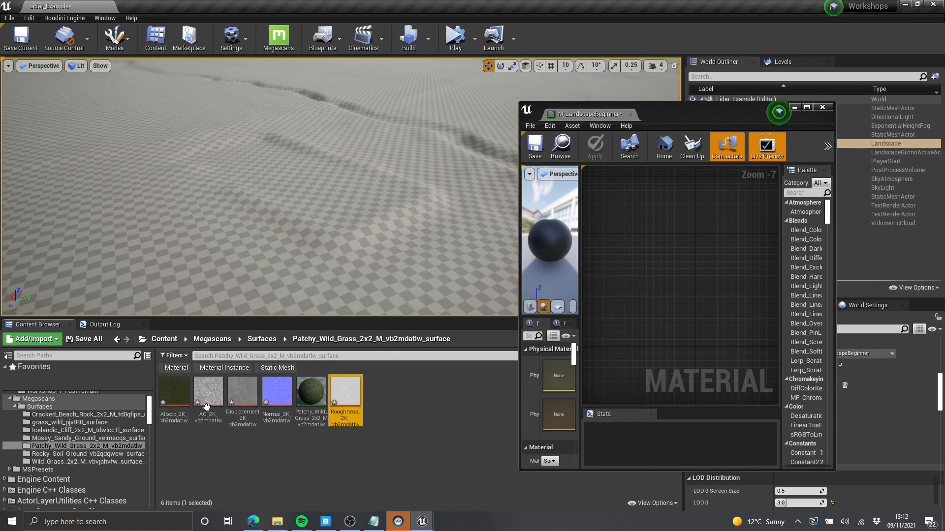
{"action": "left_click", "coordinate": [45, 406]}
{"action": "left_click", "coordinate": [59, 463], "text": "shift"}
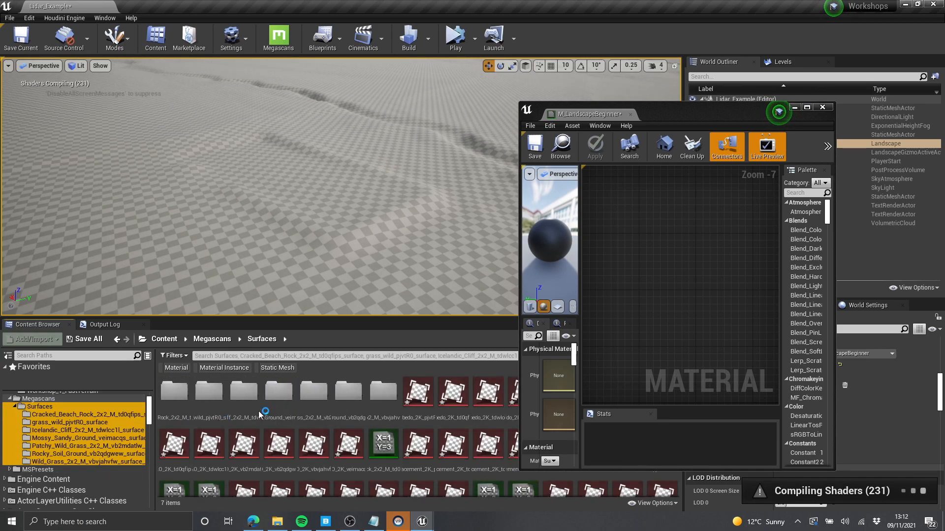
{"action": "key", "text": "ctrl+s"}
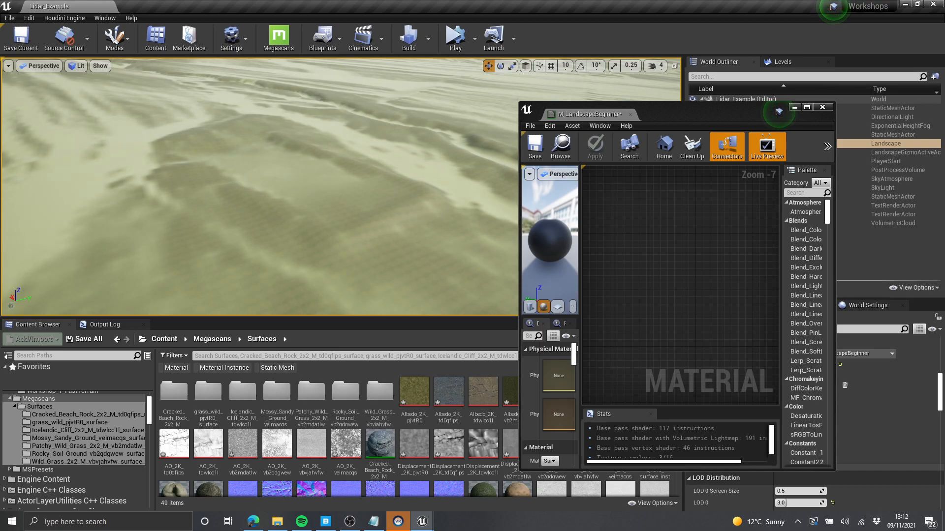
- Examine the grass texture on the landscape from near and far in the full-screen viewport
{"action": "key", "text": "F11"}
{"action": "right_click_drag", "start_coordinate": [420, 196], "coordinate": [423, 147]}
{"action": "key", "text": "g"}
{"action": "right_click_drag", "start_coordinate": [420, 196], "coordinate": [504, 275]}
{"action": "key", "text": "w"}
{"action": "scroll", "coordinate": [631, 204], "scroll_direction": "down", "scroll_amount": 5}
{"action": "scroll", "coordinate": [638, 246], "scroll_direction": "up", "scroll_amount": 10}
{"action": "right_click_drag", "start_coordinate": [747, 318], "coordinate": [680, 313]}
{"action": "scroll", "coordinate": [684, 330], "scroll_direction": "down", "scroll_amount": 4}
{"action": "scroll", "coordinate": [668, 301], "scroll_direction": "up", "scroll_amount": 3}
{"action": "right_click_drag", "start_coordinate": [325, 208], "coordinate": [277, 227]}
{"action": "right_click_drag", "start_coordinate": [717, 126], "coordinate": [654, 128]}
- Add a Multiply node to the Grass group in the maximized material editor and connect Grass_Tint to its A input
{"action": "double_click", "coordinate": [681, 112]}
{"action": "right_click_drag", "start_coordinate": [393, 175], "coordinate": [629, 211]}
{"action": "scroll", "coordinate": [425, 234], "scroll_direction": "up", "scroll_amount": 3}
{"action": "left_click_drag", "start_coordinate": [484, 323], "coordinate": [391, 307]}
{"action": "right_click_drag", "start_coordinate": [579, 245], "coordinate": [556, 260]}
{"action": "key", "text": "m"}
{"action": "left_click", "coordinate": [543, 243]}
{"action": "left_click_drag", "start_coordinate": [555, 248], "coordinate": [555, 216]}
{"action": "left_click_drag", "start_coordinate": [501, 169], "coordinate": [552, 229]}
{"action": "left_click", "coordinate": [553, 242]}
- Connect the albedo sample's RGB to the Multiply node's B input, feed the result into BaseColor and tidy the nodes
{"action": "left_click_drag", "start_coordinate": [374, 242], "coordinate": [387, 244]}
{"action": "right_click_drag", "start_coordinate": [591, 298], "coordinate": [507, 288]}
{"action": "left_click_drag", "start_coordinate": [560, 223], "coordinate": [471, 213]}
{"action": "scroll", "coordinate": [484, 196], "scroll_direction": "down", "scroll_amount": 1}
{"action": "right_click_drag", "start_coordinate": [484, 195], "coordinate": [512, 178]}
{"action": "scroll", "coordinate": [364, 251], "scroll_direction": "up", "scroll_amount": 1}
{"action": "left_click_drag", "start_coordinate": [338, 278], "coordinate": [396, 287]}
{"action": "scroll", "coordinate": [464, 204], "scroll_direction": "down", "scroll_amount": 1}
{"action": "right_click_drag", "start_coordinate": [464, 204], "coordinate": [427, 84]}
- Move the normal, roughness and AO texture samples together to line up beneath the albedo sample
{"action": "scroll", "coordinate": [424, 91], "scroll_direction": "down", "scroll_amount": 2}
{"action": "left_click_drag", "start_coordinate": [437, 151], "coordinate": [389, 350]}
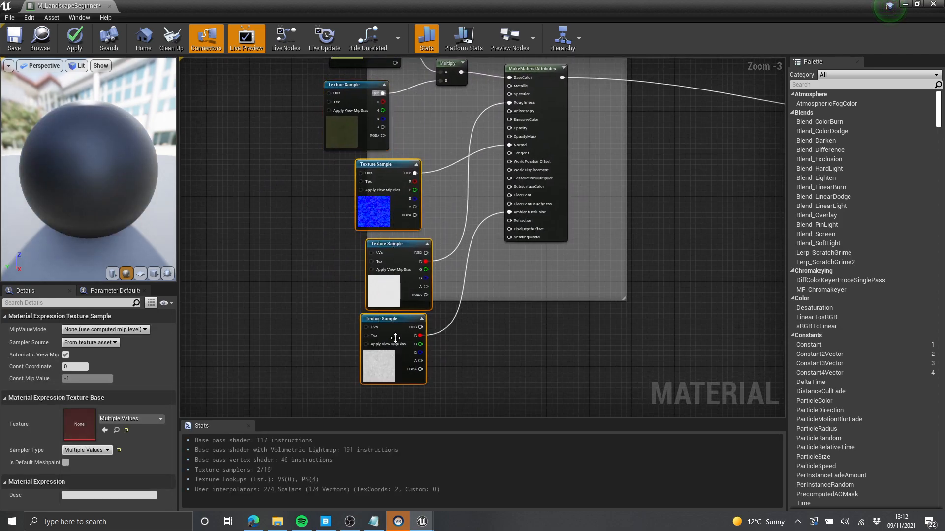
{"action": "left_click_drag", "start_coordinate": [414, 294], "coordinate": [382, 289]}
{"action": "scroll", "coordinate": [393, 288], "scroll_direction": "down", "scroll_amount": 3}
{"action": "right_click_drag", "start_coordinate": [429, 262], "coordinate": [418, 268]}
{"action": "scroll", "coordinate": [421, 258], "scroll_direction": "up", "scroll_amount": 3}
{"action": "scroll", "coordinate": [479, 198], "scroll_direction": "down", "scroll_amount": 3}
{"action": "right_click_drag", "start_coordinate": [479, 198], "coordinate": [436, 201]}
{"action": "scroll", "coordinate": [439, 201], "scroll_direction": "up", "scroll_amount": 2}
{"action": "right_click_drag", "start_coordinate": [343, 179], "coordinate": [468, 213]}
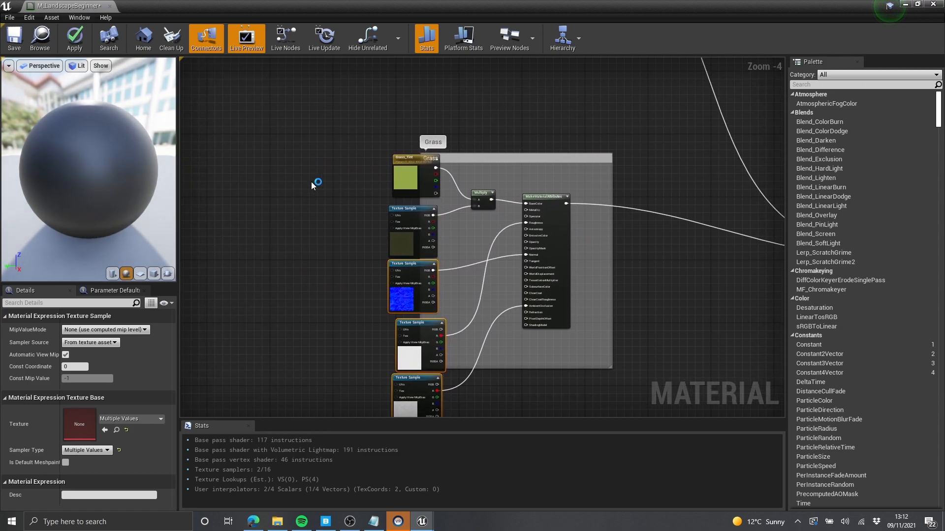
- Add a LandscapeCoords node in the empty graph area before the grass texture samples
{"action": "right_click_drag", "start_coordinate": [311, 180], "coordinate": [479, 138]}
{"action": "right_click", "coordinate": [405, 222]}
{"action": "type", "text": "texture"}
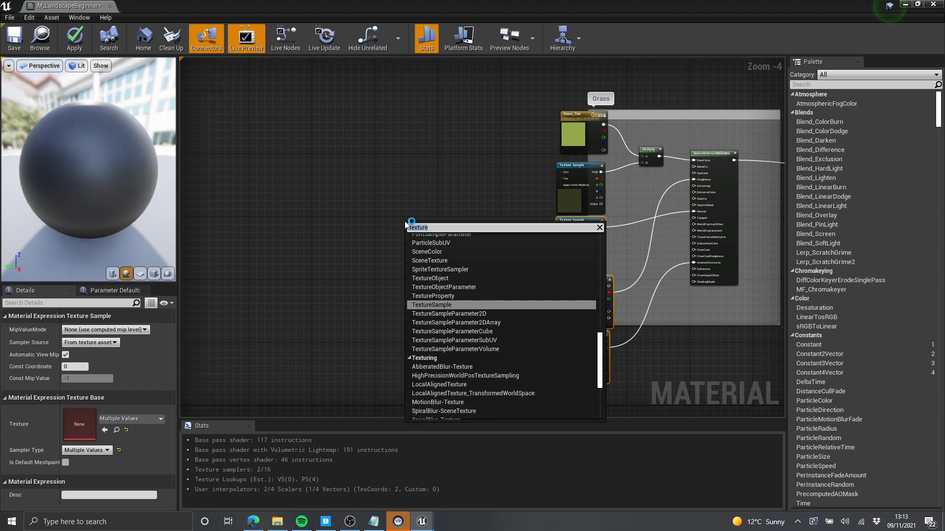
{"action": "type", "text": "landscap coo"}
{"action": "key", "text": "Return"}
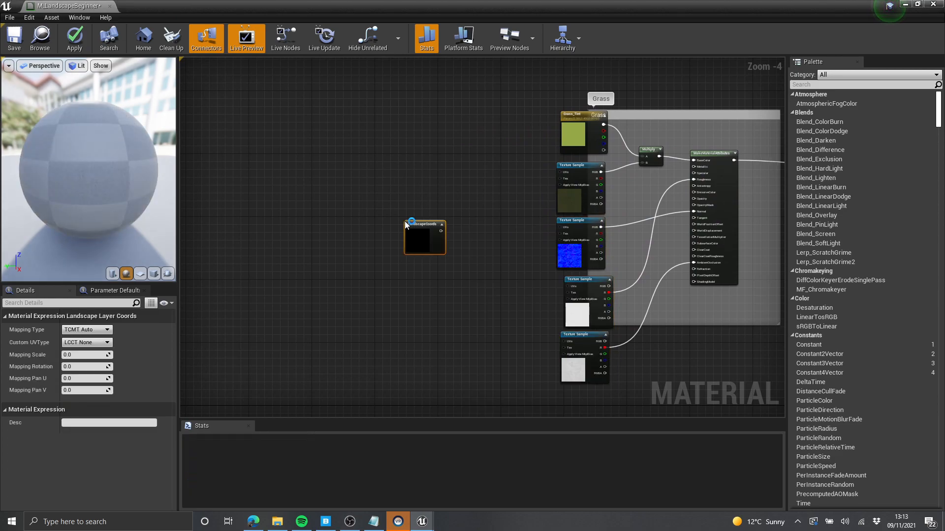
{"action": "left_click_drag", "start_coordinate": [420, 240], "coordinate": [388, 223]}
- Check the landscape's overall resolution in the level editor and set the LandscapeCoords Mapping Scale to 4033
{"action": "double_click", "coordinate": [413, 9]}
{"action": "right_click_drag", "start_coordinate": [594, 143], "coordinate": [474, 192]}
{"action": "key", "text": "F11"}
{"action": "scroll", "coordinate": [797, 456], "scroll_direction": "up", "scroll_amount": 10}
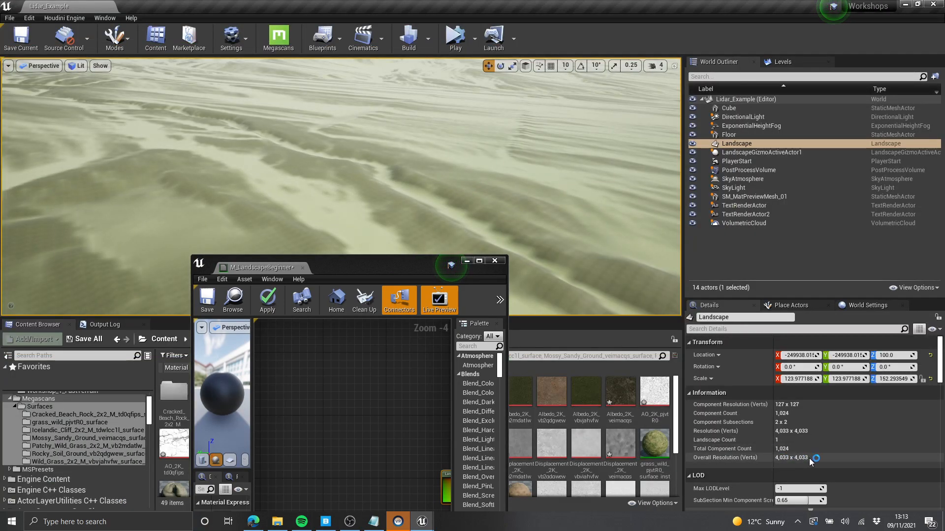
{"action": "double_click", "coordinate": [413, 266]}
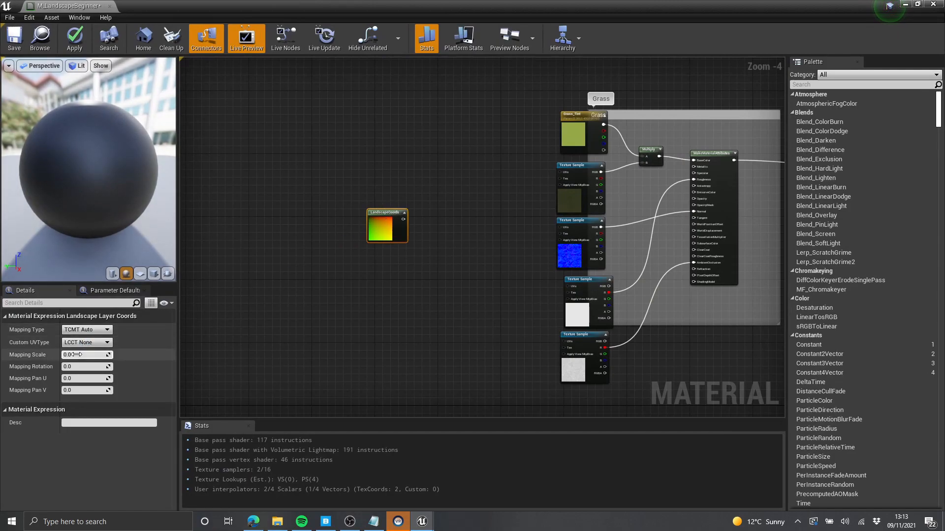
{"action": "key", "text": "Return"}
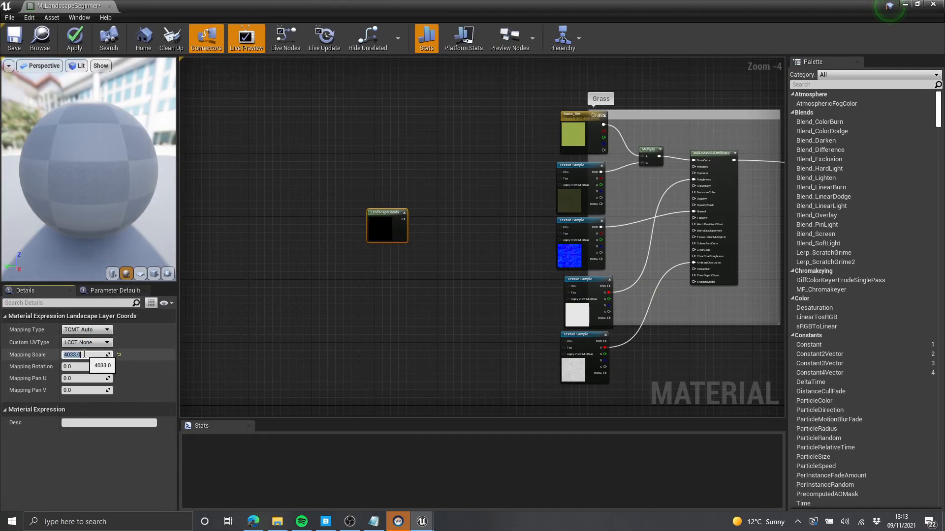
{"action": "left_click", "coordinate": [539, 172]}
{"action": "scroll", "coordinate": [460, 240], "scroll_direction": "up", "scroll_amount": 4}
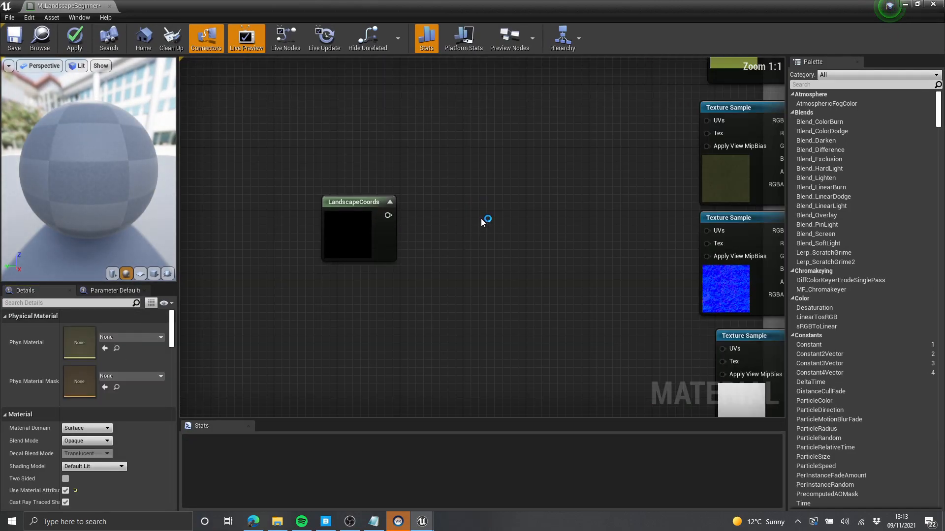
{"action": "left_click", "coordinate": [481, 219]}
{"action": "mouse_move", "coordinate": [388, 216]}
{"action": "left_mouse_down"}
{"action": "mouse_move", "coordinate": [476, 228]}
{"action": "mouse_move", "coordinate": [461, 298]}
{"action": "left_mouse_up"}
{"action": "left_click_drag", "start_coordinate": [475, 180], "coordinate": [546, 274]}
{"action": "scroll", "coordinate": [545, 274], "scroll_direction": "down", "scroll_amount": 4}
{"action": "right_click_drag", "start_coordinate": [546, 275], "coordinate": [446, 238]}
{"action": "key", "text": "Delete"}
- Move the LandscapeCoords node closer to the grass texture samples and connect its output to their UVs inputs
{"action": "left_click_drag", "start_coordinate": [371, 210], "coordinate": [522, 165]}
{"action": "scroll", "coordinate": [529, 175], "scroll_direction": "up", "scroll_amount": 3}
{"action": "right_click_drag", "start_coordinate": [492, 275], "coordinate": [559, 166]}
{"action": "scroll", "coordinate": [559, 166], "scroll_direction": "down", "scroll_amount": 1}
{"action": "left_click_drag", "start_coordinate": [596, 152], "coordinate": [346, 138]}
{"action": "left_click_drag", "start_coordinate": [346, 138], "coordinate": [595, 239]}
{"action": "left_click_drag", "start_coordinate": [346, 138], "coordinate": [599, 323]}
{"action": "scroll", "coordinate": [427, 296], "scroll_direction": "down", "scroll_amount": 3}
{"action": "right_click_drag", "start_coordinate": [517, 128], "coordinate": [496, 206]}
{"action": "scroll", "coordinate": [495, 204], "scroll_direction": "up", "scroll_amount": 4}
{"action": "right_click_drag", "start_coordinate": [545, 167], "coordinate": [490, 157]}
{"action": "right_click_drag", "start_coordinate": [563, 208], "coordinate": [523, 170]}
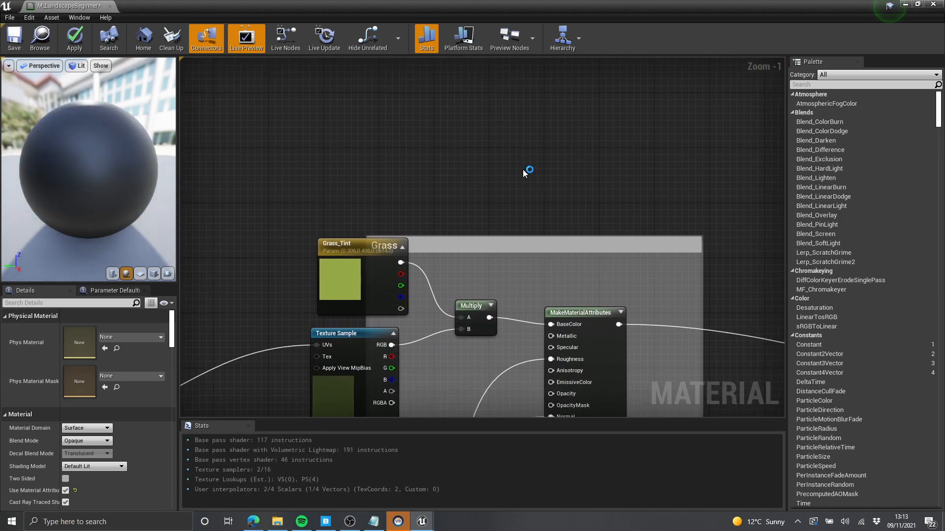
{"action": "key", "text": "m"}
{"action": "left_click", "coordinate": [480, 138]}
{"action": "left_click_drag", "start_coordinate": [514, 144], "coordinate": [542, 171]}
{"action": "key", "text": "Delete"}
{"action": "scroll", "coordinate": [509, 224], "scroll_direction": "down", "scroll_amount": 5}
{"action": "right_click_drag", "start_coordinate": [510, 224], "coordinate": [560, 121]}
{"action": "right_click_drag", "start_coordinate": [423, 125], "coordinate": [408, 177]}
{"action": "scroll", "coordinate": [412, 178], "scroll_direction": "up", "scroll_amount": 3}
{"action": "right_click_drag", "start_coordinate": [602, 216], "coordinate": [457, 146]}
{"action": "scroll", "coordinate": [432, 177], "scroll_direction": "down", "scroll_amount": 1}
{"action": "right_click_drag", "start_coordinate": [432, 177], "coordinate": [398, 121]}
{"action": "scroll", "coordinate": [583, 223], "scroll_direction": "down", "scroll_amount": 2}
{"action": "right_click_drag", "start_coordinate": [583, 224], "coordinate": [478, 200]}
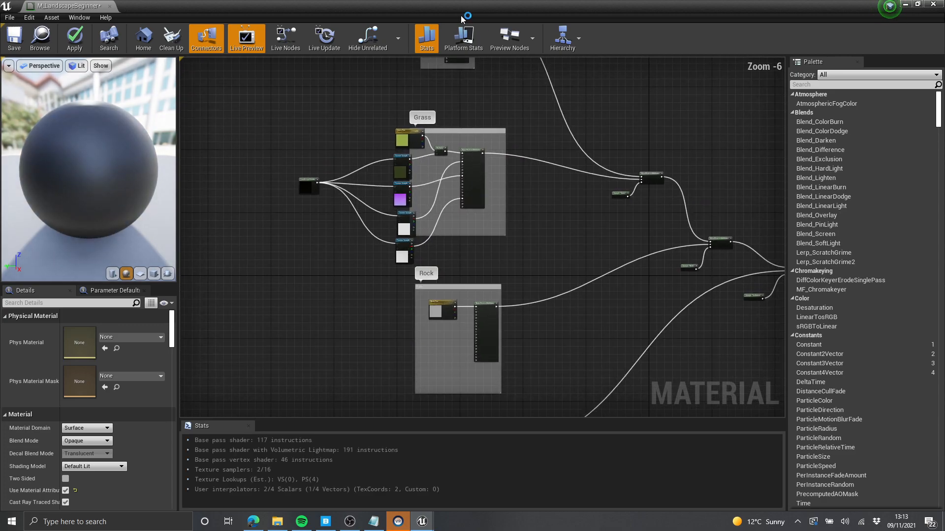
- Float the material editor in a smaller window over the level viewport and view the landscape from a distance
{"action": "scroll", "coordinate": [279, 205], "scroll_direction": "up", "scroll_amount": 5}
{"action": "left_click", "coordinate": [355, 132]}
{"action": "right_click_drag", "start_coordinate": [371, 192], "coordinate": [334, 244]}
{"action": "left_click_drag", "start_coordinate": [380, 15], "coordinate": [698, 199]}
{"action": "left_click", "coordinate": [616, 227]}
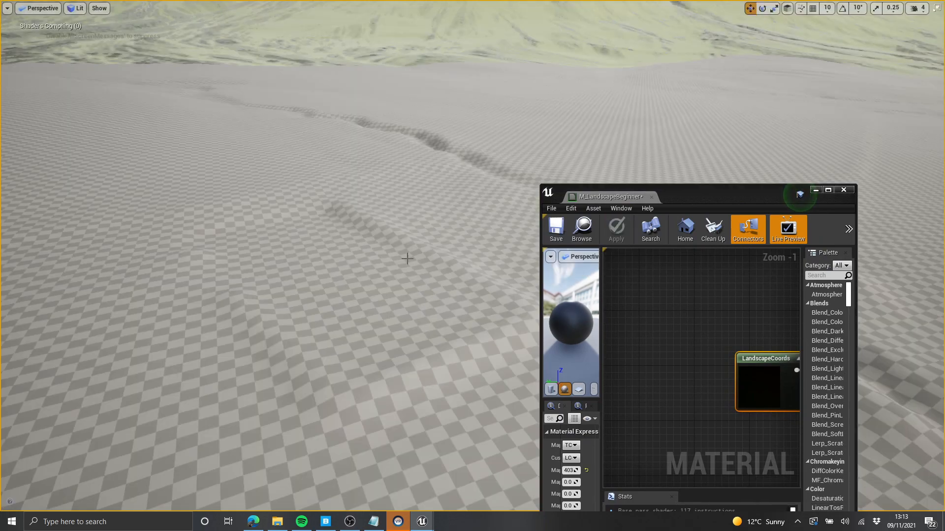
{"action": "right_click_drag", "start_coordinate": [315, 256], "coordinate": [349, 293]}
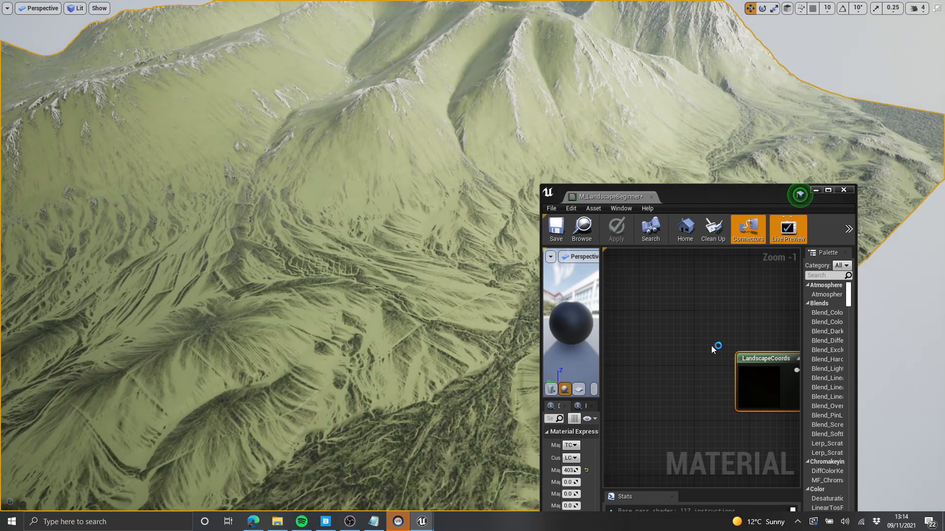
{"action": "scroll", "coordinate": [711, 346], "scroll_direction": "down", "scroll_amount": 3}
{"action": "left_click_drag", "start_coordinate": [684, 192], "coordinate": [659, 99]}
{"action": "scroll", "coordinate": [654, 274], "scroll_direction": "up", "scroll_amount": 4}
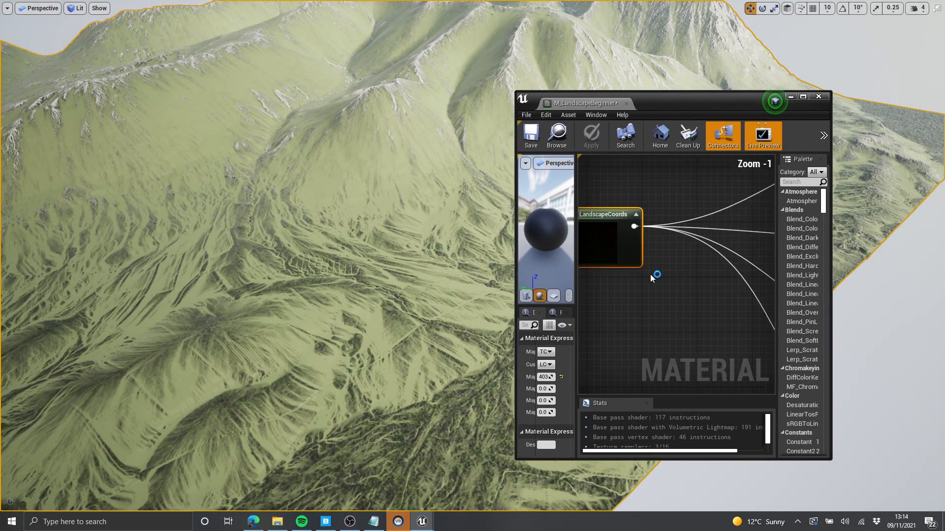
- Add a Multiply node after LandscapeCoords and transfer the grass texture UV links onto the Multiply output
{"action": "key", "text": "m"}
{"action": "left_click", "coordinate": [677, 264]}
{"action": "right_click_drag", "start_coordinate": [703, 232], "coordinate": [689, 244]}
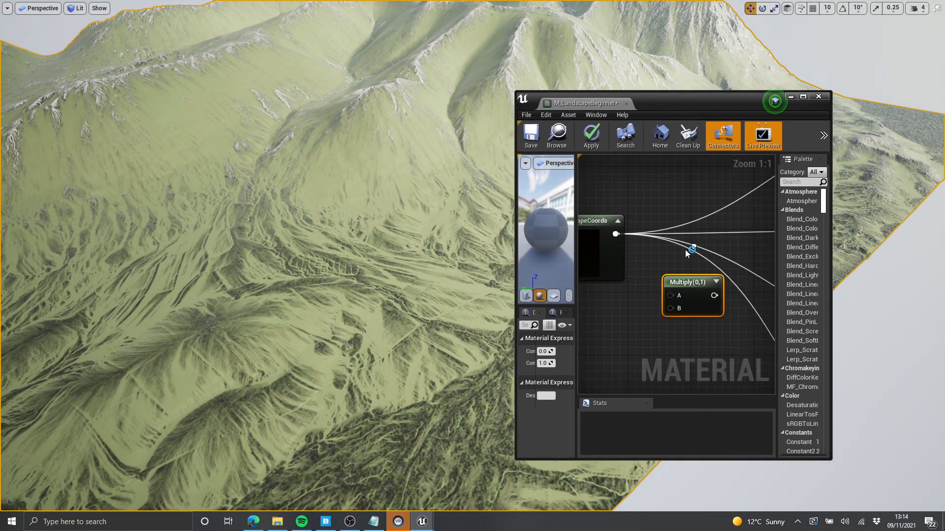
{"action": "left_click", "coordinate": [689, 246]}
{"action": "left_click_drag", "start_coordinate": [619, 234], "coordinate": [713, 295], "text": "ctrl"}
{"action": "right_click_drag", "start_coordinate": [678, 236], "coordinate": [676, 212]}
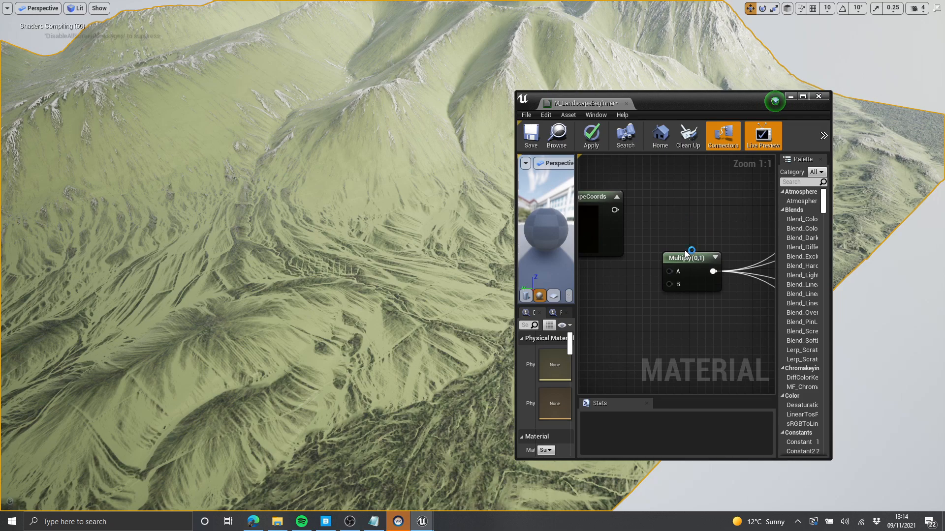
- Connect LandscapeCoords to the Multiply node's A input and arrange the two nodes with free space below
{"action": "left_click_drag", "start_coordinate": [686, 268], "coordinate": [681, 220]}
{"action": "right_click_drag", "start_coordinate": [640, 284], "coordinate": [705, 304]}
{"action": "left_click", "coordinate": [705, 303]}
{"action": "left_click_drag", "start_coordinate": [678, 231], "coordinate": [738, 252]}
{"action": "right_click_drag", "start_coordinate": [736, 305], "coordinate": [704, 292]}
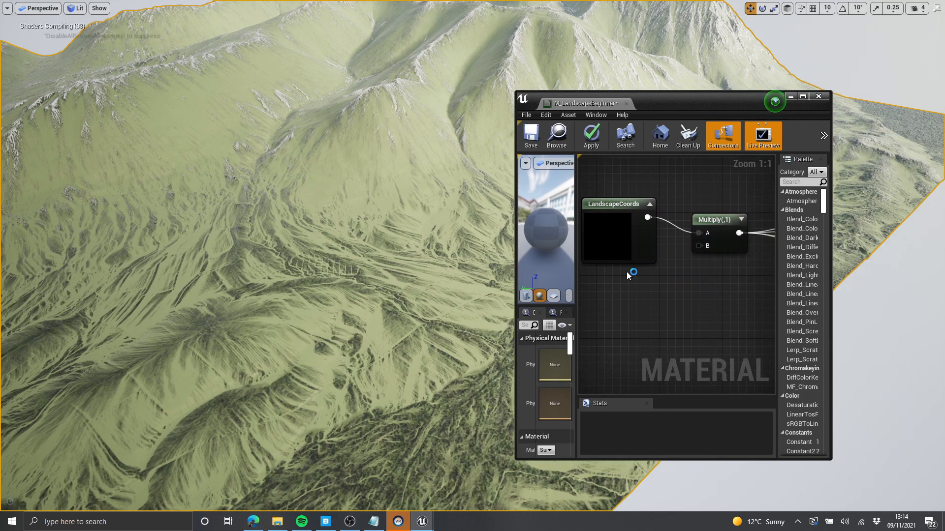
{"action": "left_click_drag", "start_coordinate": [625, 241], "coordinate": [619, 202]}
{"action": "right_click_drag", "start_coordinate": [669, 268], "coordinate": [698, 273]}
- Add a scalar parameter named Mapping_Scale below LandscapeCoords and connect it to the Multiply node's B input
{"action": "left_click", "coordinate": [662, 307]}
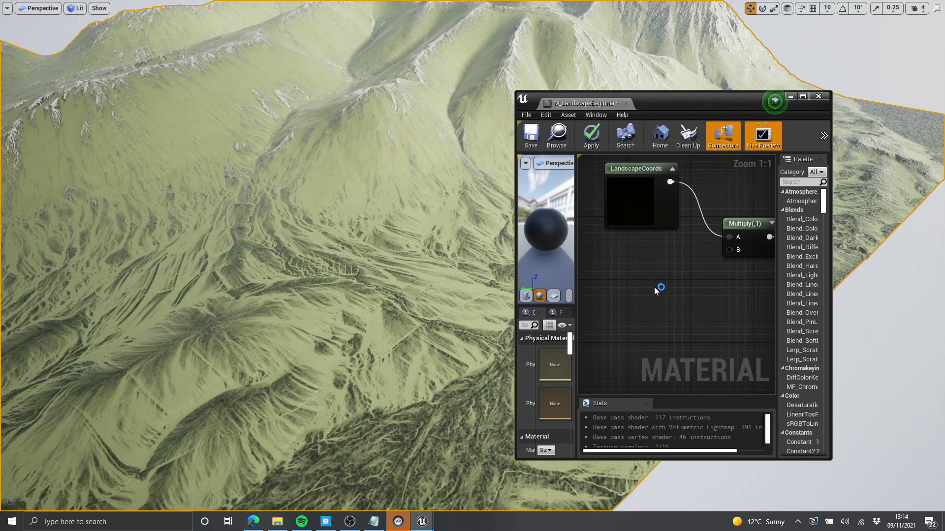
{"action": "left_click", "coordinate": [654, 287]}
{"action": "type", "text": "s"}
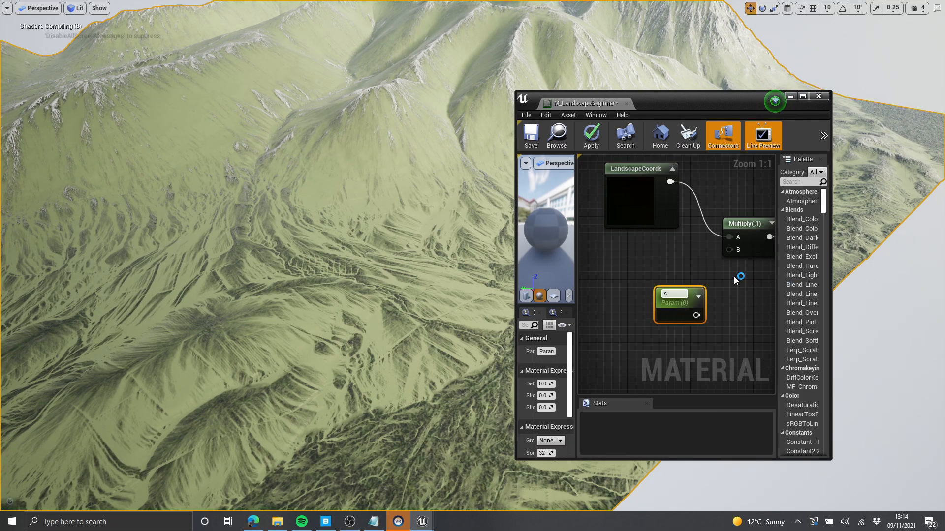
{"action": "type", "text": "Mapping_Scale"}
{"action": "key", "text": "Return"}
{"action": "left_click_drag", "start_coordinate": [701, 320], "coordinate": [664, 287]}
- Set the Mapping_Scale parameter's default value to 1 and save the material
{"action": "left_click", "coordinate": [550, 381]}
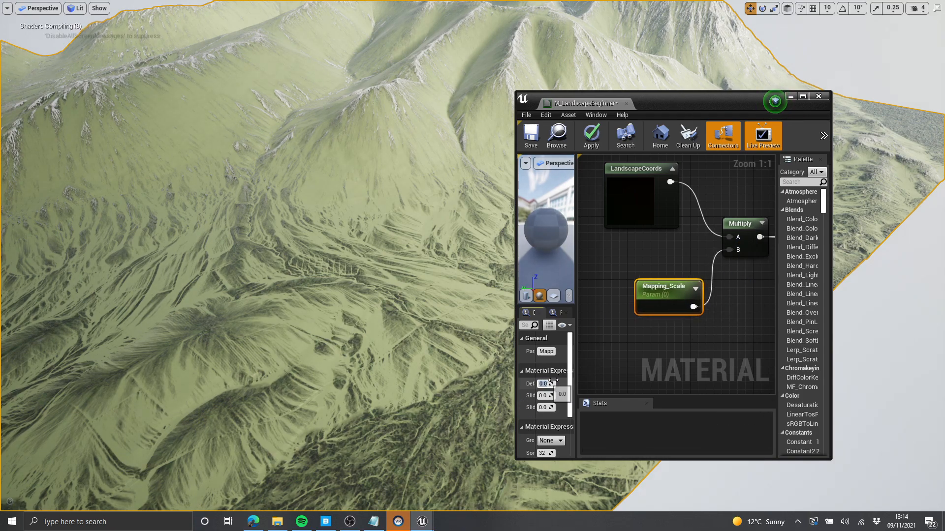
{"action": "key", "text": "Return"}
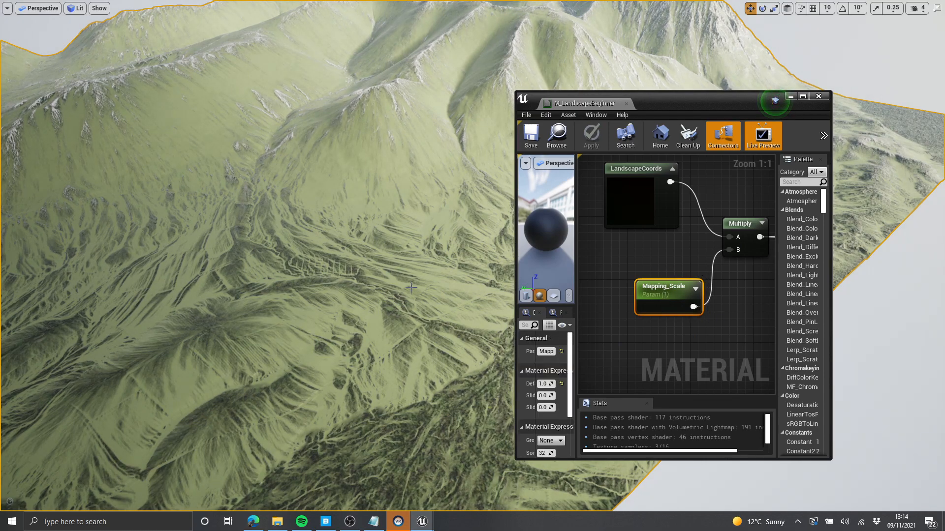
{"action": "key", "text": "ctrl+s"}
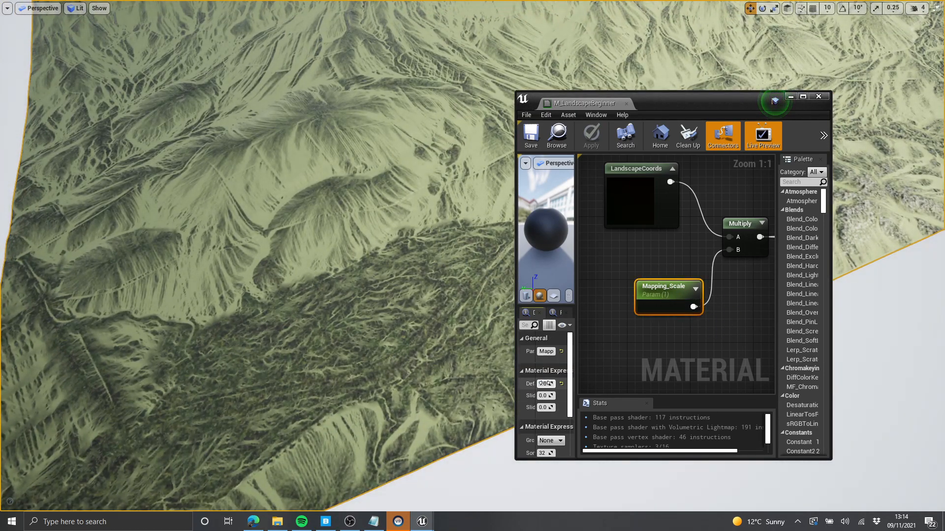
- Compare Mapping_Scale default values of 10, 1 and 20 on the landscape and settle on 50
{"action": "key", "text": "Return"}
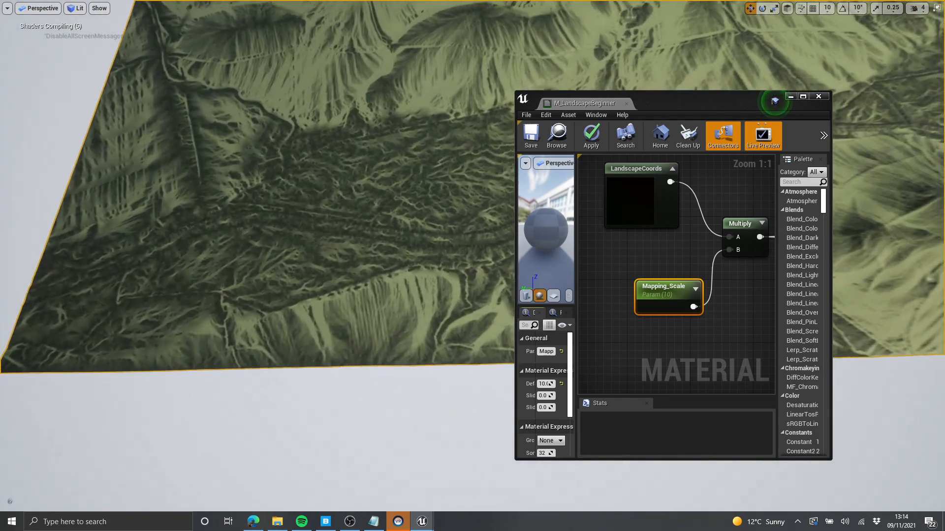
{"action": "key", "text": "w"}
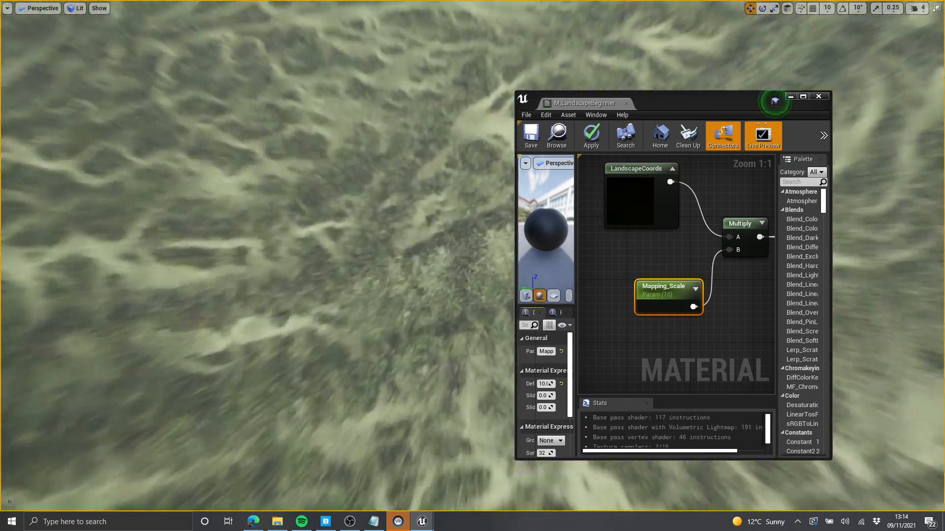
{"action": "left_click", "coordinate": [545, 383]}
{"action": "type", "text": "1"}
{"action": "key", "text": "Return"}
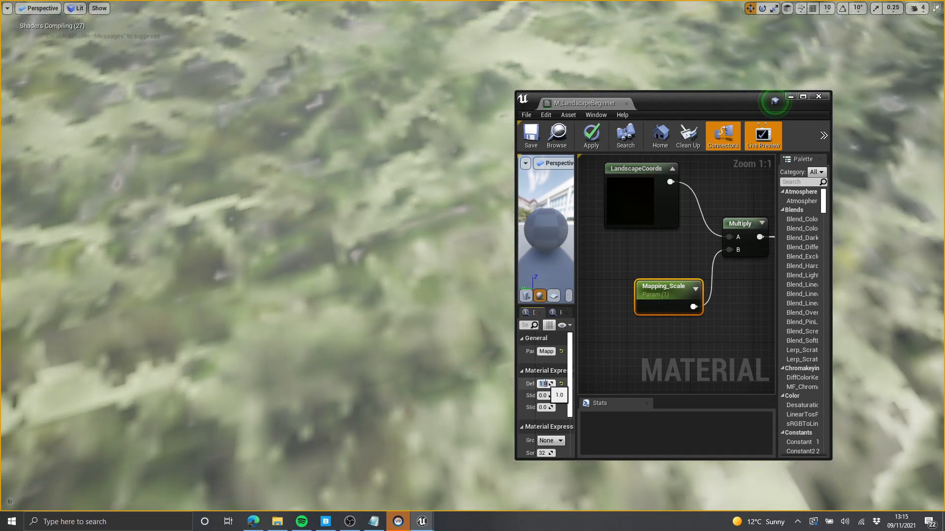
{"action": "type", "text": "10"}
{"action": "key", "text": "Return"}
{"action": "type", "text": "50"}
{"action": "key", "text": "Return"}
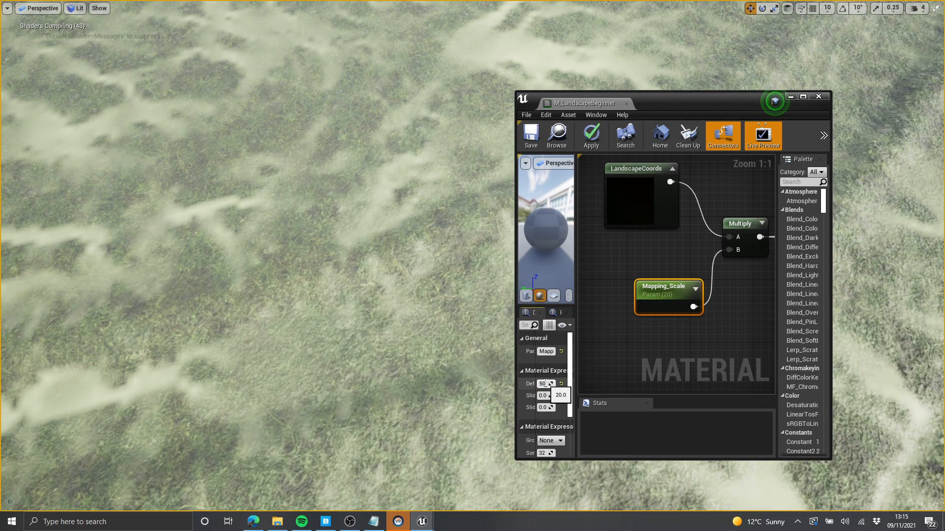
- Leave the full-screen viewport and place a Cube actor on the landscape as a size reference
{"action": "left_click", "coordinate": [791, 99]}
{"action": "right_click_drag", "start_coordinate": [548, 265], "coordinate": [541, 243]}
{"action": "key", "text": "F11"}
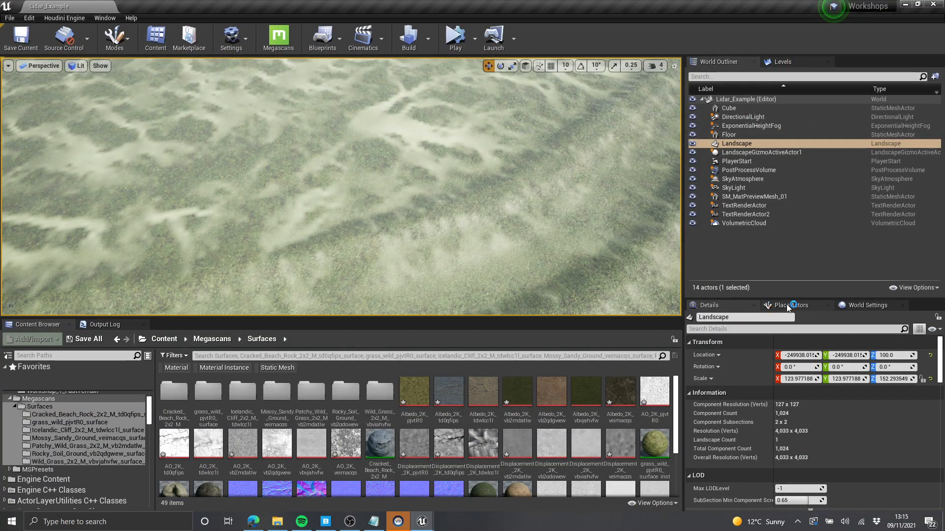
{"action": "left_click", "coordinate": [788, 306]}
{"action": "left_click_drag", "start_coordinate": [804, 459], "coordinate": [498, 287]}
- Frame the cube at ground level in the enlarged viewport and bring the material editor back into view
{"action": "key", "text": "f"}
{"action": "key", "text": "s"}
{"action": "right_click_drag", "start_coordinate": [498, 287], "coordinate": [613, 271]}
{"action": "key", "text": "w"}
{"action": "key", "text": "F11"}
{"action": "key", "text": "s"}
{"action": "key", "text": "a"}
{"action": "key", "text": "alt+Tab"}
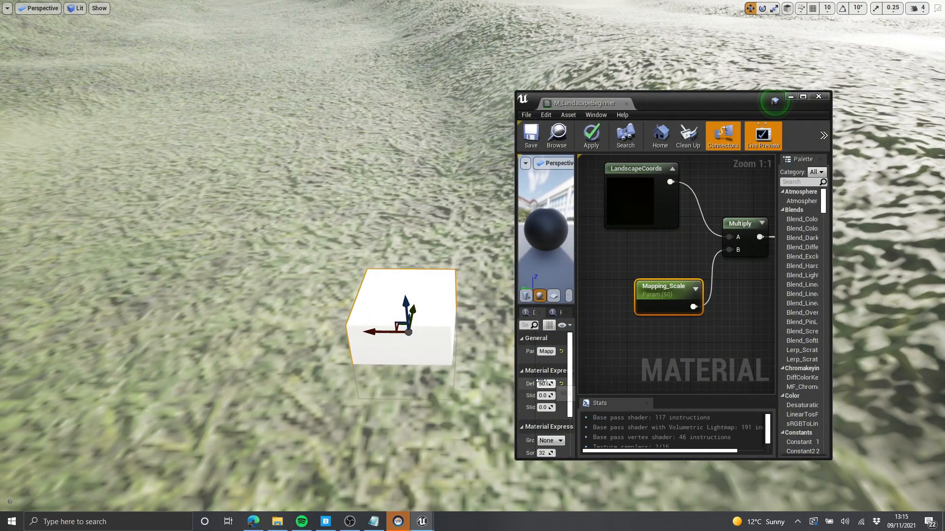
- Try Mapping_Scale default values of 100 and 400 to compare the grass tiling beside the cube
{"action": "key", "text": "Return"}
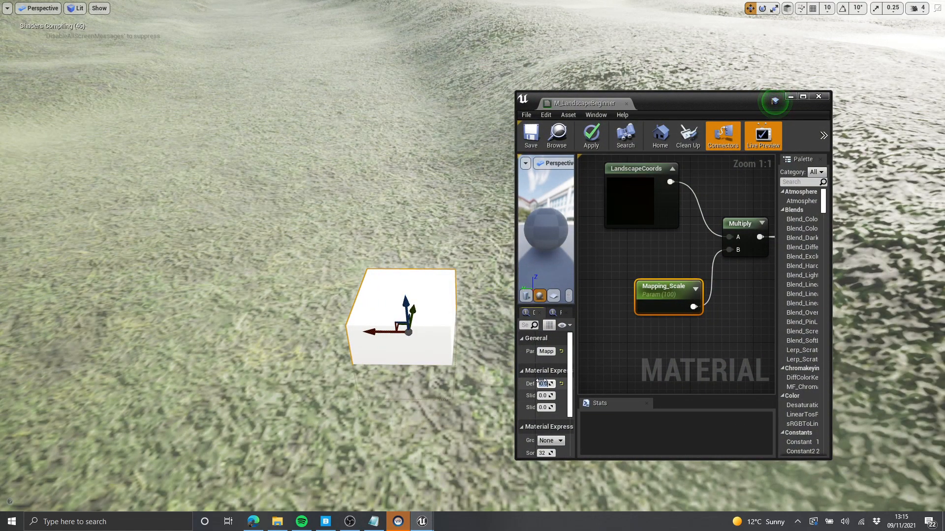
{"action": "type", "text": "400"}
{"action": "key", "text": "Return"}
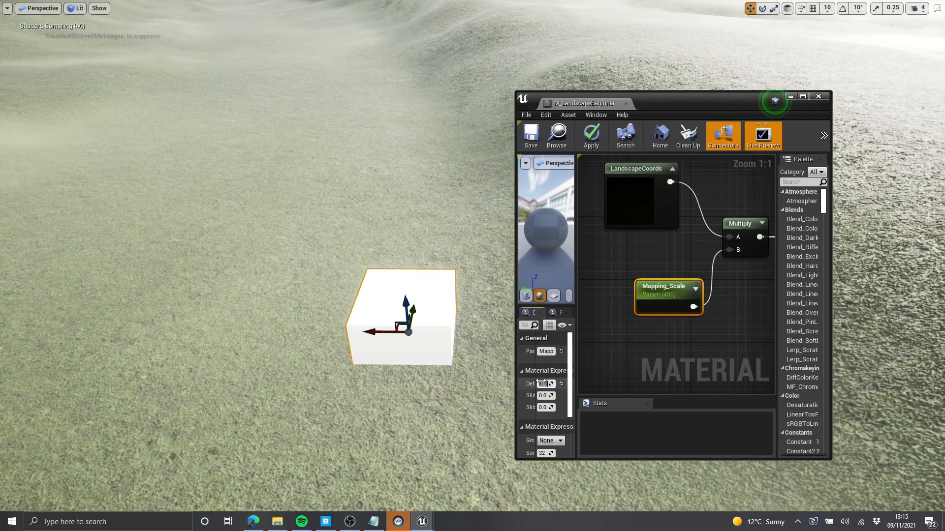
- Stretch the cube into a taller reference block and inspect the grass tiling around it and across the landscape
{"action": "left_click_drag", "start_coordinate": [405, 304], "coordinate": [403, 285]}
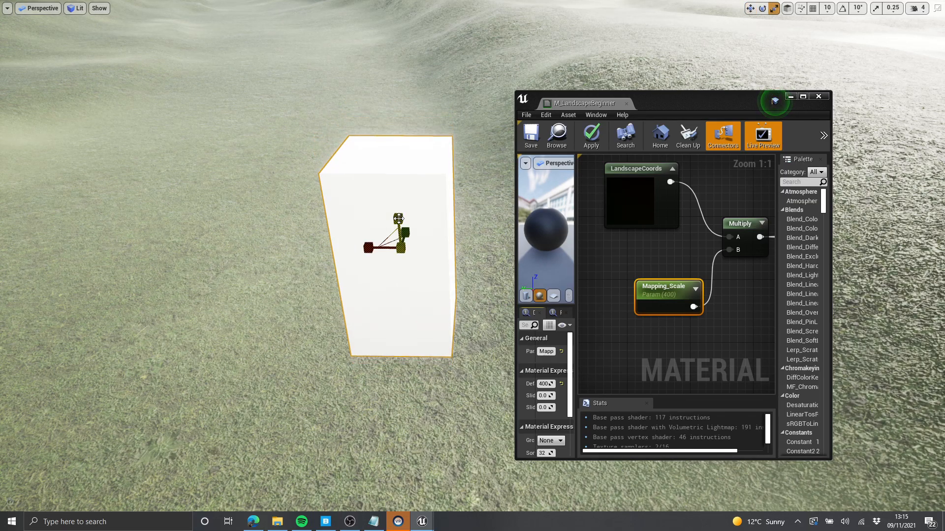
{"action": "left_click", "coordinate": [453, 205]}
{"action": "right_click_drag", "start_coordinate": [453, 205], "coordinate": [463, 256]}
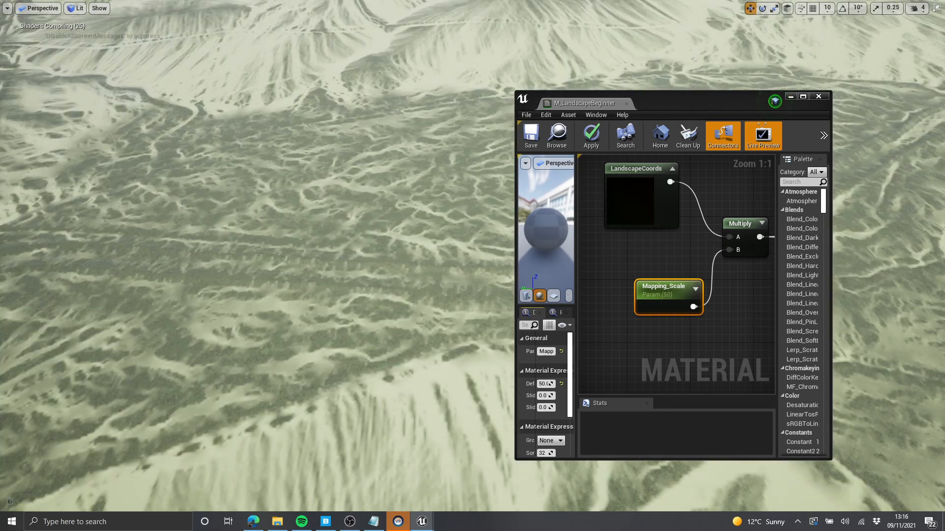
{"action": "right_click_drag", "start_coordinate": [315, 266], "coordinate": [295, 286]}
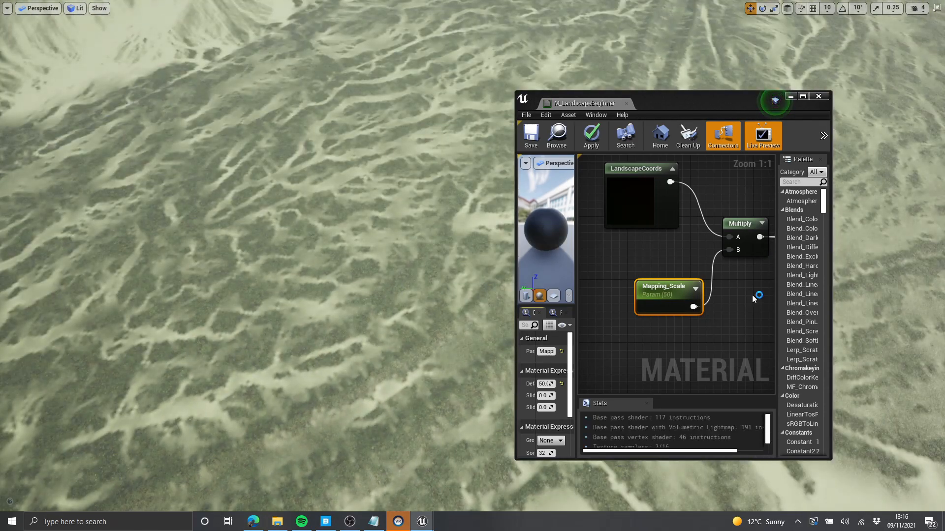
- Maximize the material editor and extend the Grass comment box downward past the lowest grass texture sample
{"action": "scroll", "coordinate": [677, 161], "scroll_direction": "down", "scroll_amount": 6}
{"action": "double_click", "coordinate": [710, 99]}
{"action": "right_click_drag", "start_coordinate": [377, 224], "coordinate": [553, 288]}
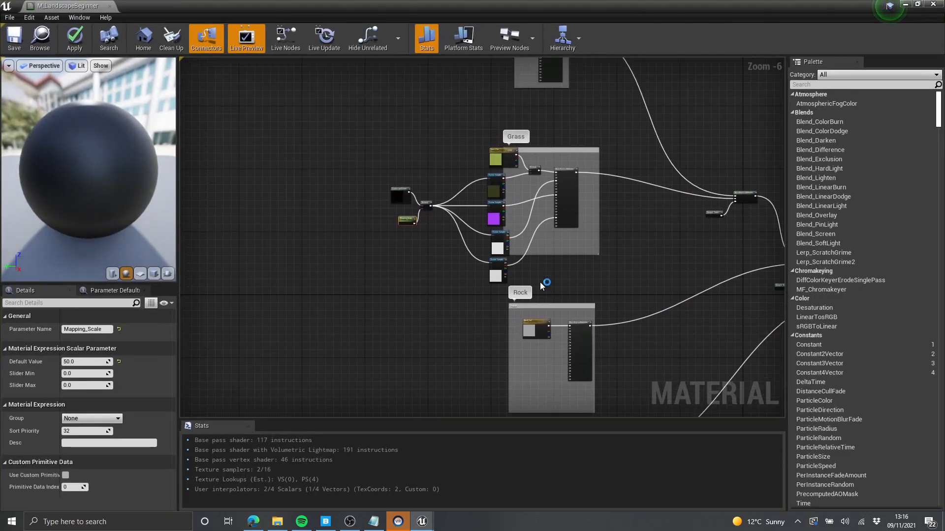
{"action": "scroll", "coordinate": [545, 275], "scroll_direction": "up", "scroll_amount": 4}
{"action": "scroll", "coordinate": [546, 246], "scroll_direction": "down", "scroll_amount": 3}
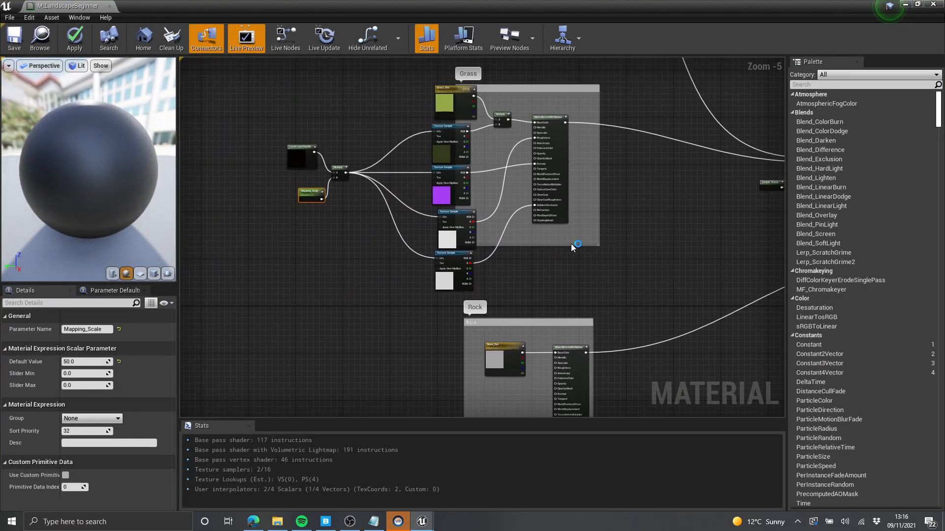
{"action": "left_click_drag", "start_coordinate": [574, 244], "coordinate": [574, 300]}
{"action": "scroll", "coordinate": [574, 300], "scroll_direction": "down", "scroll_amount": 1}
- Duplicate the whole Grass node group with its UV mapping nodes and place the copy beside the Rock group
{"action": "left_click_drag", "start_coordinate": [340, 150], "coordinate": [603, 297]}
{"action": "scroll", "coordinate": [603, 297], "scroll_direction": "up", "scroll_amount": 3}
{"action": "scroll", "coordinate": [571, 212], "scroll_direction": "down", "scroll_amount": 4}
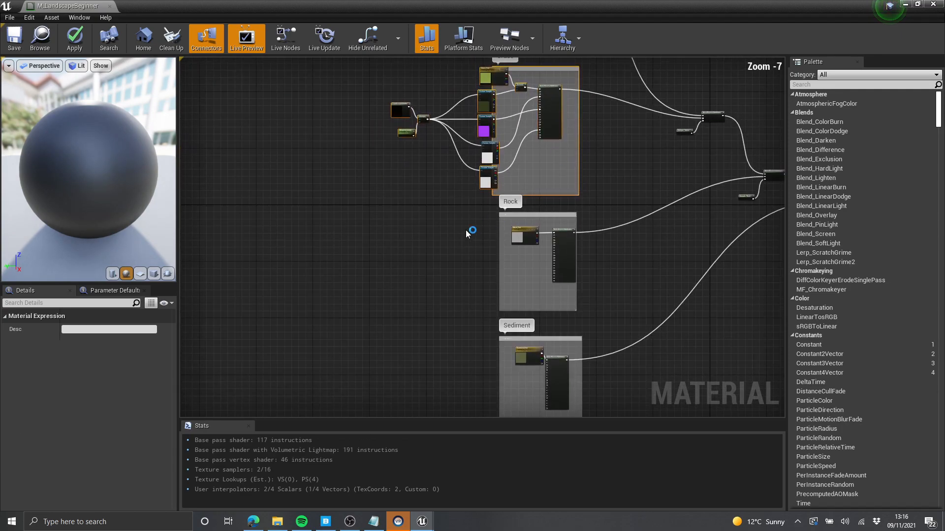
{"action": "right_click_drag", "start_coordinate": [416, 296], "coordinate": [424, 241]}
{"action": "key", "text": "ctrl+v"}
{"action": "scroll", "coordinate": [493, 228], "scroll_direction": "up", "scroll_amount": 3}
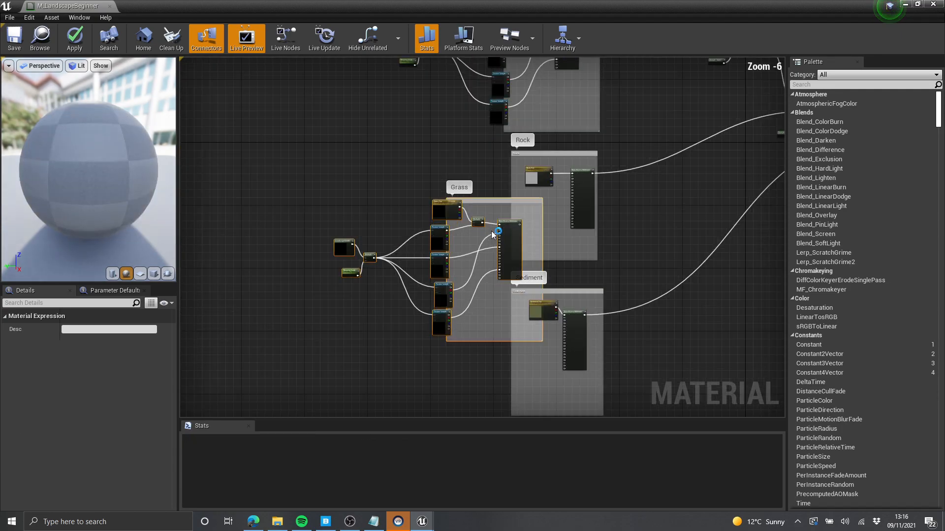
{"action": "left_click_drag", "start_coordinate": [534, 247], "coordinate": [470, 168]}
{"action": "right_click_drag", "start_coordinate": [579, 171], "coordinate": [457, 217]}
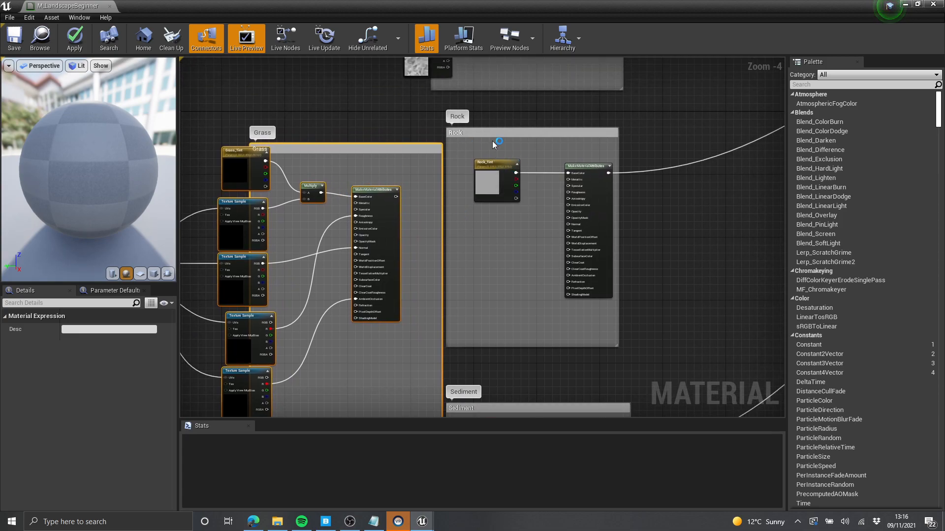
- Delete the Grass_Tint parameter and the Grass comment box from the duplicated node group
{"action": "scroll", "coordinate": [297, 188], "scroll_direction": "up", "scroll_amount": 2}
{"action": "mouse_move", "coordinate": [239, 169]}
{"action": "right_mouse_down"}
{"action": "mouse_move", "coordinate": [297, 187]}
{"action": "mouse_move", "coordinate": [245, 159]}
{"action": "right_mouse_up"}
{"action": "left_click", "coordinate": [298, 197]}
{"action": "scroll", "coordinate": [245, 158], "scroll_direction": "down", "scroll_amount": 2}
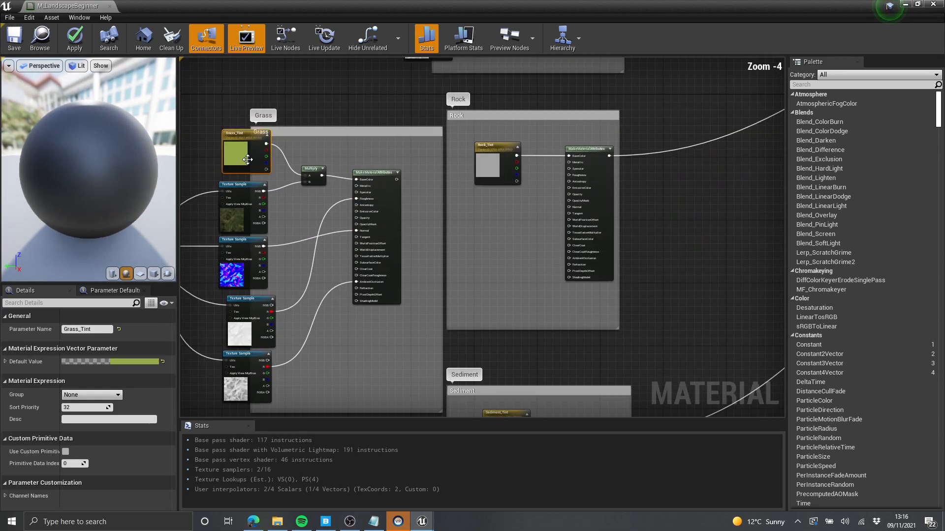
{"action": "key", "text": "Delete"}
{"action": "left_click", "coordinate": [358, 132]}
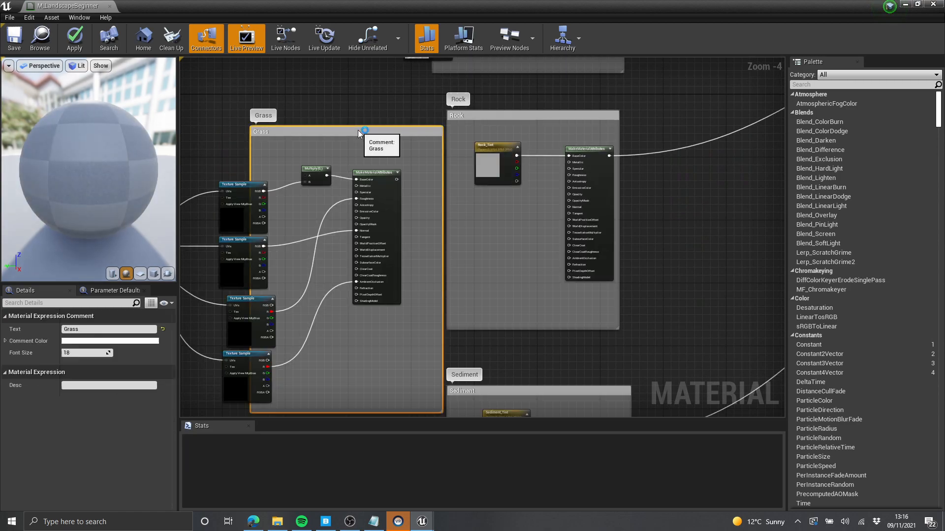
- Move Rock_Tint above the duplicated texture samples and connect it to the copied Multiply node's A input
{"action": "left_click", "coordinate": [512, 180]}
{"action": "left_click_drag", "start_coordinate": [511, 182], "coordinate": [310, 177]}
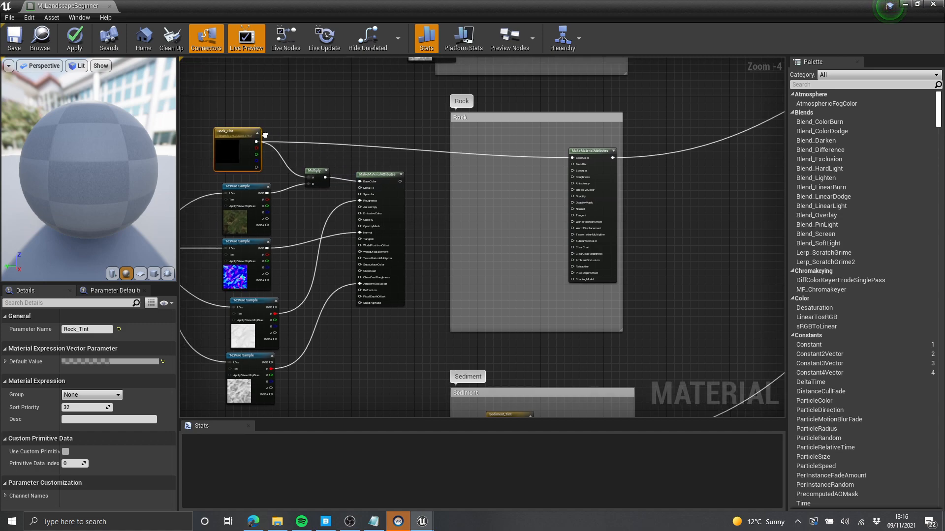
{"action": "right_click_drag", "start_coordinate": [429, 191], "coordinate": [433, 205]}
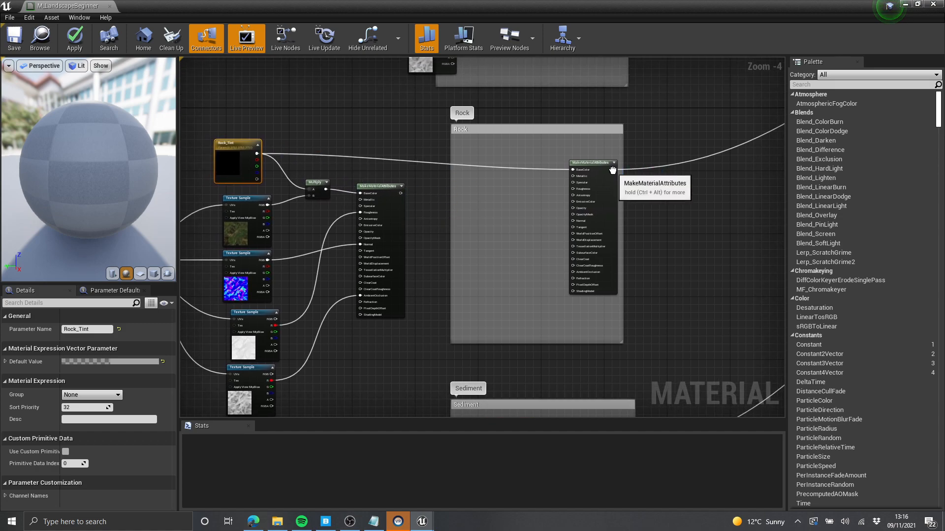
- Transfer the rock output link to the duplicated MakeMaterialAttributes node and delete the original Rock MakeMaterialAttributes node
{"action": "left_click_drag", "start_coordinate": [613, 170], "coordinate": [401, 193], "text": "ctrl"}
{"action": "left_click", "coordinate": [595, 204]}
{"action": "key", "text": "Delete"}
{"action": "scroll", "coordinate": [394, 143], "scroll_direction": "down", "scroll_amount": 2}
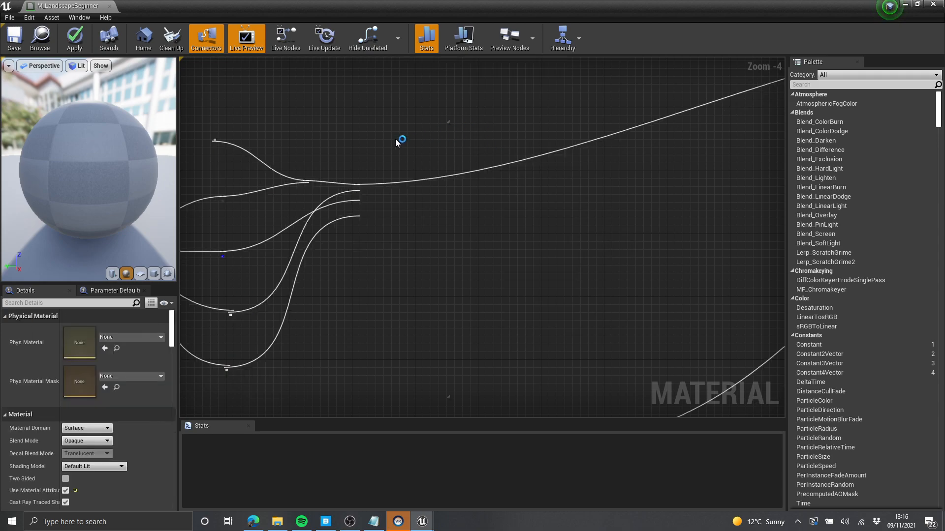
- Reposition the Rock comment box and the duplicated rock nodes relative to each other, undoing the last two adjustments
{"action": "right_click_drag", "start_coordinate": [386, 132], "coordinate": [431, 123]}
{"action": "scroll", "coordinate": [431, 123], "scroll_direction": "down", "scroll_amount": 1}
{"action": "left_click_drag", "start_coordinate": [485, 123], "coordinate": [452, 133]}
{"action": "right_click_drag", "start_coordinate": [481, 140], "coordinate": [469, 173]}
{"action": "left_click_drag", "start_coordinate": [243, 172], "coordinate": [416, 273]}
{"action": "left_click_drag", "start_coordinate": [429, 207], "coordinate": [520, 207]}
{"action": "left_click", "coordinate": [470, 166]}
{"action": "key", "text": "ctrl+z"}
{"action": "key", "text": "ctrl+z"}
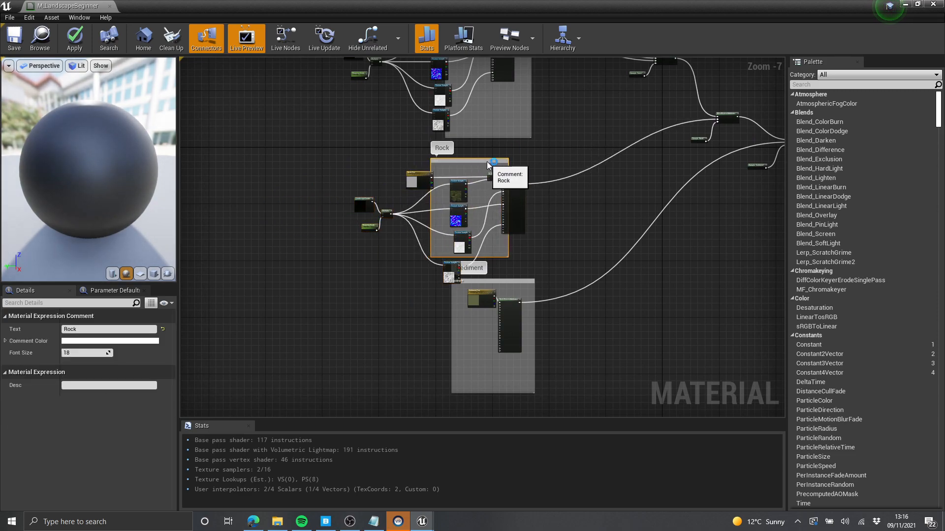
{"action": "left_click_drag", "start_coordinate": [479, 319], "coordinate": [511, 380]}
{"action": "right_click_drag", "start_coordinate": [537, 263], "coordinate": [537, 294]}
- Float the material editor beside the Content Browser and open the Patchy_Wild_Grass_2x2_M surface folder
{"action": "left_click_drag", "start_coordinate": [483, 1], "coordinate": [502, 0]}
{"action": "right_click_drag", "start_coordinate": [473, 115], "coordinate": [511, 125]}
{"action": "left_click_drag", "start_coordinate": [470, 2], "coordinate": [613, 66]}
{"action": "left_click", "coordinate": [937, 8]}
{"action": "left_click", "coordinate": [74, 446]}
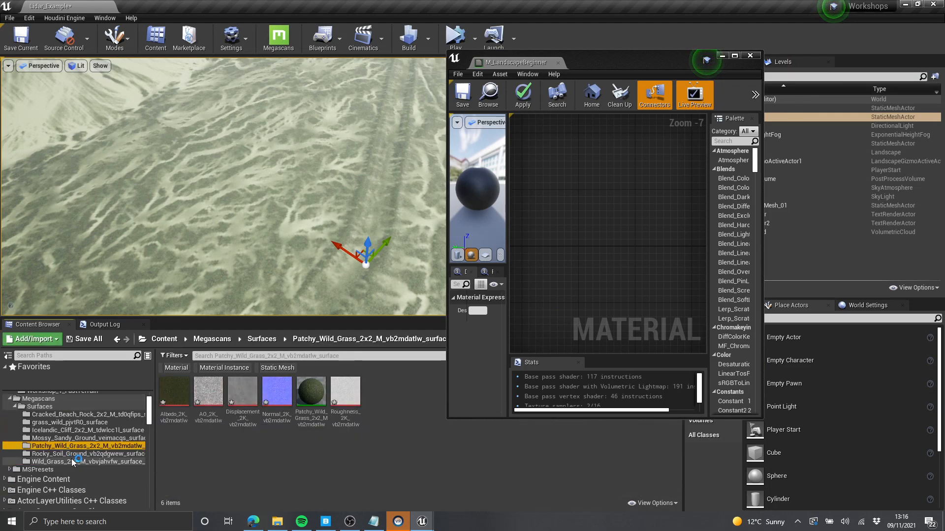
- Browse the Megascans surfaces and open the Icelandic_Cliff_2x2_M surface folder
{"action": "key", "text": "Up"}
{"action": "key", "text": "Up"}
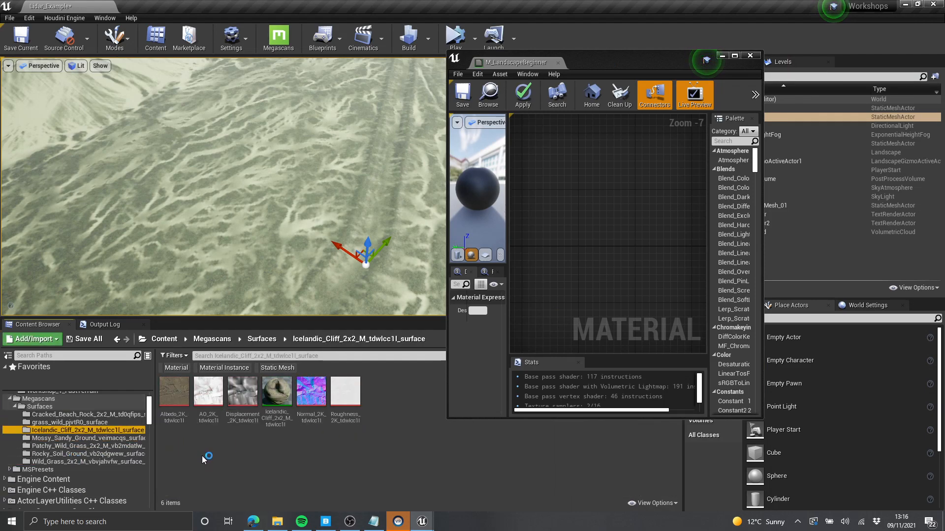
{"action": "key", "text": "Up"}
{"action": "key", "text": "Up"}
{"action": "key", "text": "Down"}
{"action": "key", "text": "Down"}
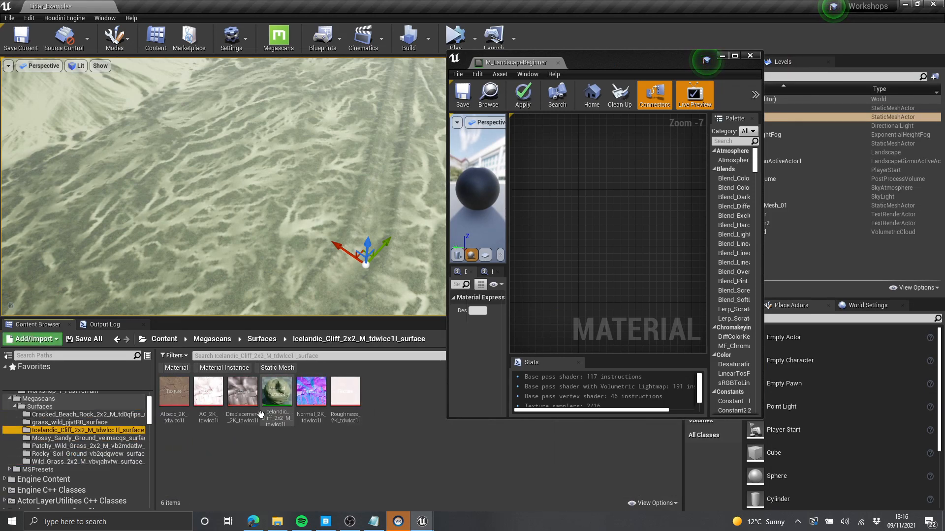
- Assign the Icelandic Cliff Albedo_2K texture to the rock layer's colour Texture Sample, widening the material's details area
{"action": "left_click", "coordinate": [178, 404]}
{"action": "left_click", "coordinate": [698, 253]}
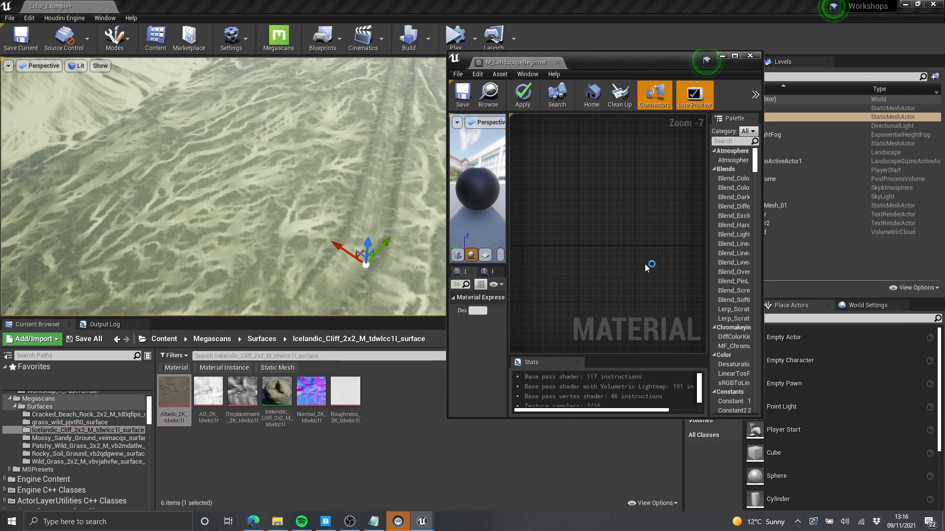
{"action": "scroll", "coordinate": [646, 268], "scroll_direction": "down", "scroll_amount": 5}
{"action": "right_click_drag", "start_coordinate": [646, 268], "coordinate": [554, 217]}
{"action": "scroll", "coordinate": [630, 231], "scroll_direction": "up", "scroll_amount": 10}
{"action": "right_click_drag", "start_coordinate": [656, 243], "coordinate": [585, 220]}
{"action": "left_click", "coordinate": [582, 221]}
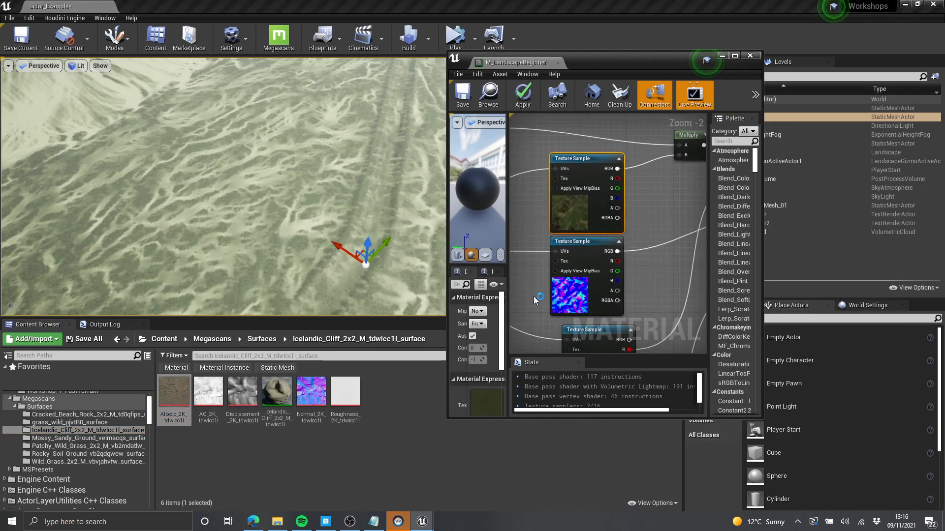
{"action": "scroll", "coordinate": [472, 399], "scroll_direction": "down", "scroll_amount": 3}
{"action": "left_click_drag", "start_coordinate": [507, 266], "coordinate": [574, 265]}
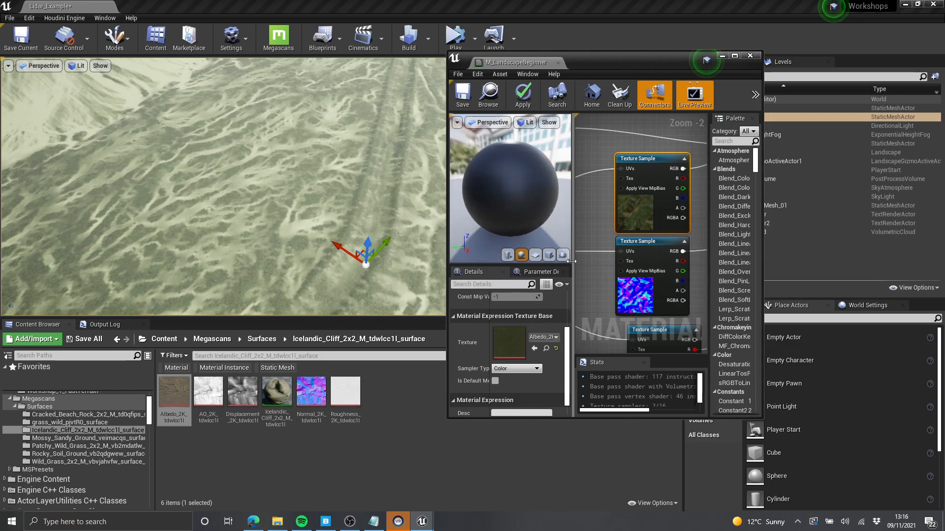
{"action": "scroll", "coordinate": [606, 206], "scroll_direction": "down", "scroll_amount": 3}
{"action": "scroll", "coordinate": [632, 210], "scroll_direction": "up", "scroll_amount": 2}
{"action": "right_click_drag", "start_coordinate": [614, 207], "coordinate": [657, 256]}
{"action": "left_click", "coordinate": [684, 202]}
{"action": "left_click", "coordinate": [631, 223]}
{"action": "left_click_drag", "start_coordinate": [166, 401], "coordinate": [515, 344]}
- Assign the Icelandic Cliff Normal_2K texture to the rock layer's normal Texture Sample
{"action": "left_click", "coordinate": [637, 300]}
{"action": "left_click_drag", "start_coordinate": [312, 395], "coordinate": [393, 373]}
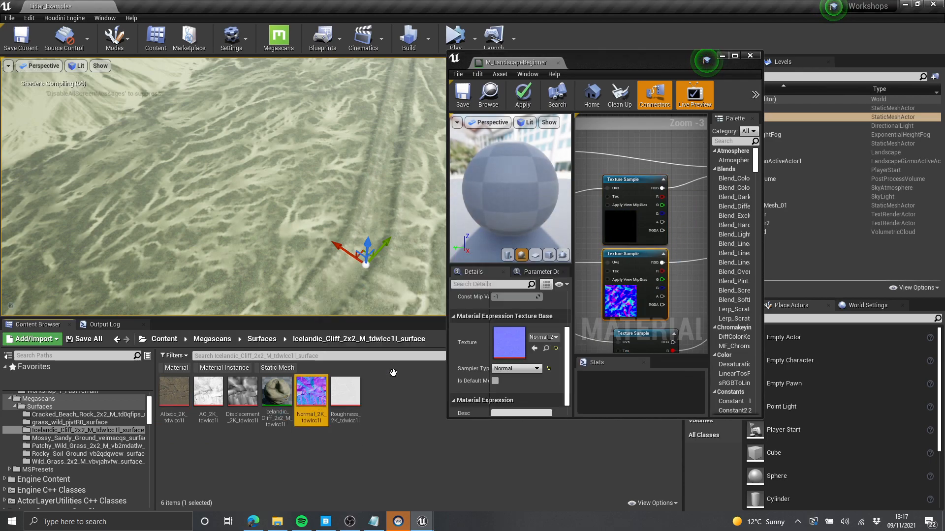
{"action": "left_click", "coordinate": [535, 349]}
- Assign the Icelandic Cliff Roughness_2K texture to the rock layer's third Texture Sample
{"action": "scroll", "coordinate": [656, 315], "scroll_direction": "down", "scroll_amount": 1}
{"action": "right_click_drag", "start_coordinate": [656, 315], "coordinate": [630, 247]}
{"action": "scroll", "coordinate": [630, 247], "scroll_direction": "up", "scroll_amount": 2}
{"action": "left_click", "coordinate": [622, 269]}
{"action": "left_click", "coordinate": [345, 392]}
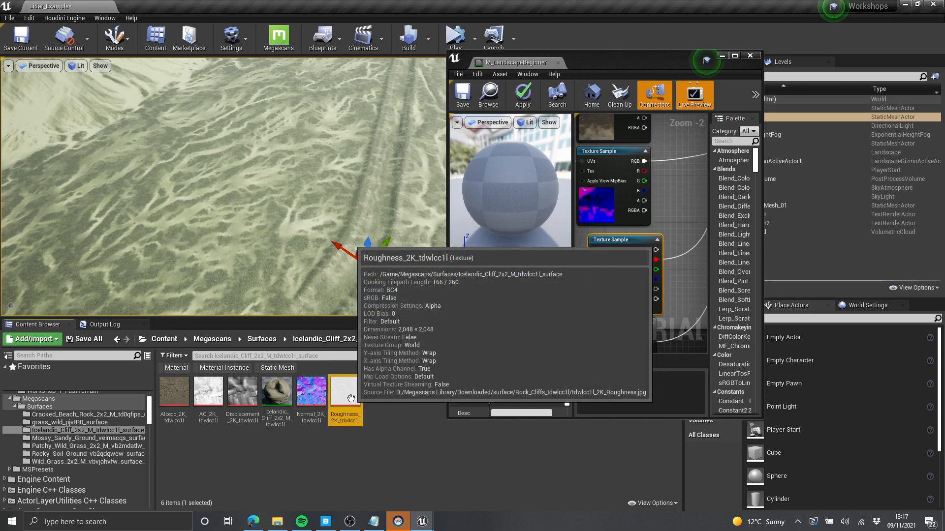
{"action": "left_click", "coordinate": [534, 349]}
- Assign the Icelandic Cliff AO_2K texture to the rock layer's fourth Texture Sample
{"action": "scroll", "coordinate": [644, 221], "scroll_direction": "down", "scroll_amount": 3}
{"action": "right_click_drag", "start_coordinate": [668, 294], "coordinate": [632, 240]}
{"action": "scroll", "coordinate": [621, 251], "scroll_direction": "up", "scroll_amount": 2}
{"action": "left_click", "coordinate": [620, 253]}
{"action": "left_click", "coordinate": [204, 408]}
{"action": "left_click", "coordinate": [534, 349]}
- Apply and save the M_LandscapeBeginner changes, and look over the landscape in the level
{"action": "left_click", "coordinate": [670, 296]}
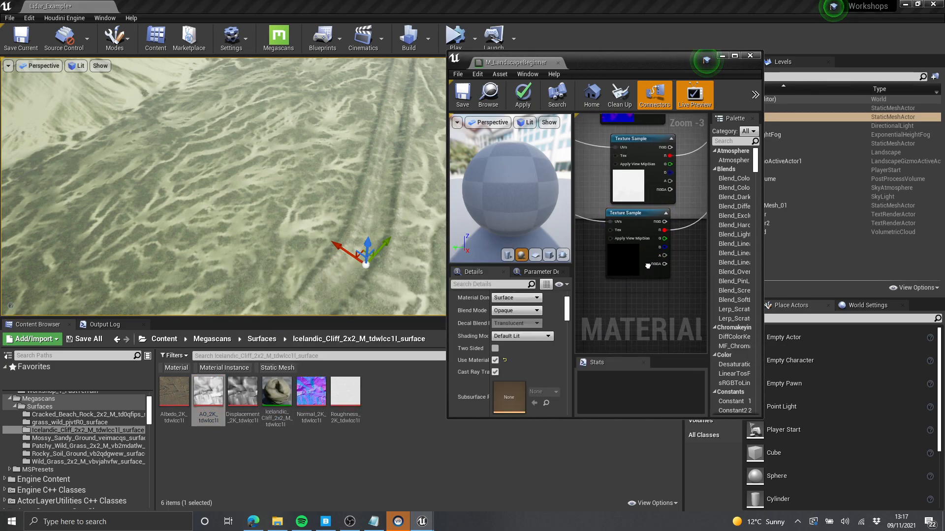
{"action": "scroll", "coordinate": [669, 295], "scroll_direction": "down", "scroll_amount": 2}
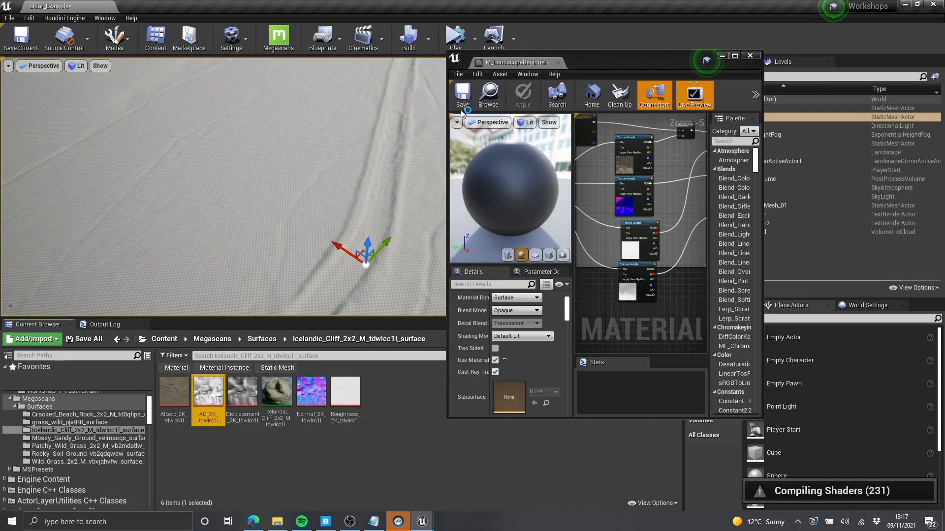
{"action": "key", "text": "ctrl+s"}
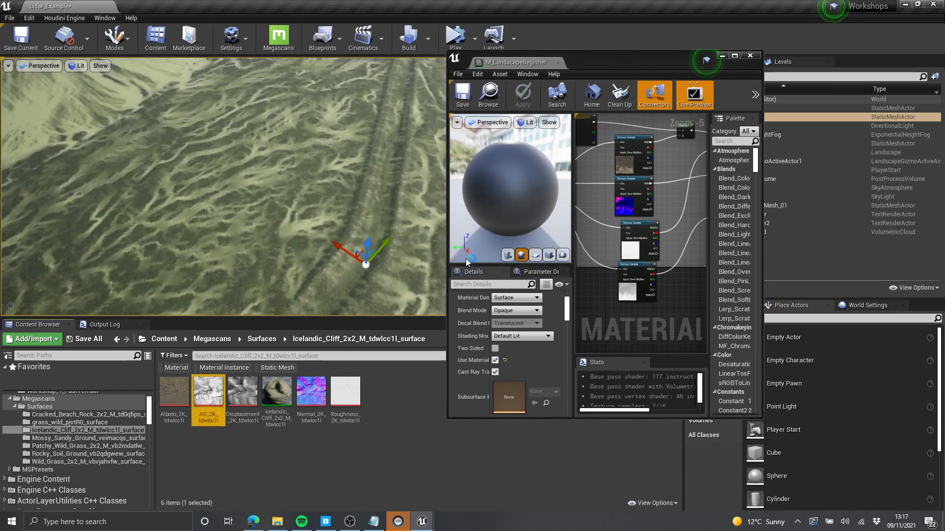
{"action": "right_click_drag", "start_coordinate": [382, 234], "coordinate": [368, 203]}
{"action": "key", "text": "F11"}
{"action": "key", "text": "F11"}
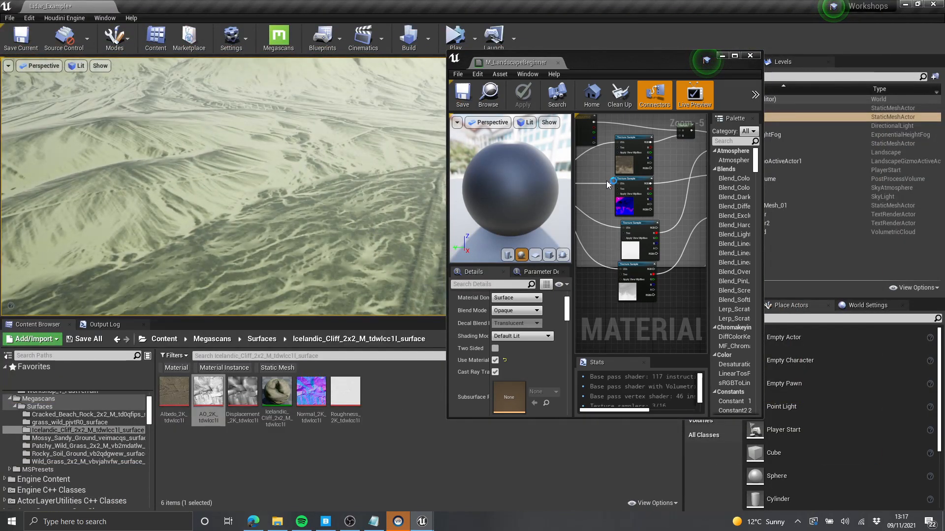
- Create a material instance of M_LandscapeBeginner named MI_LandscapeBeginner and open it for editing
{"action": "left_click", "coordinate": [490, 100]}
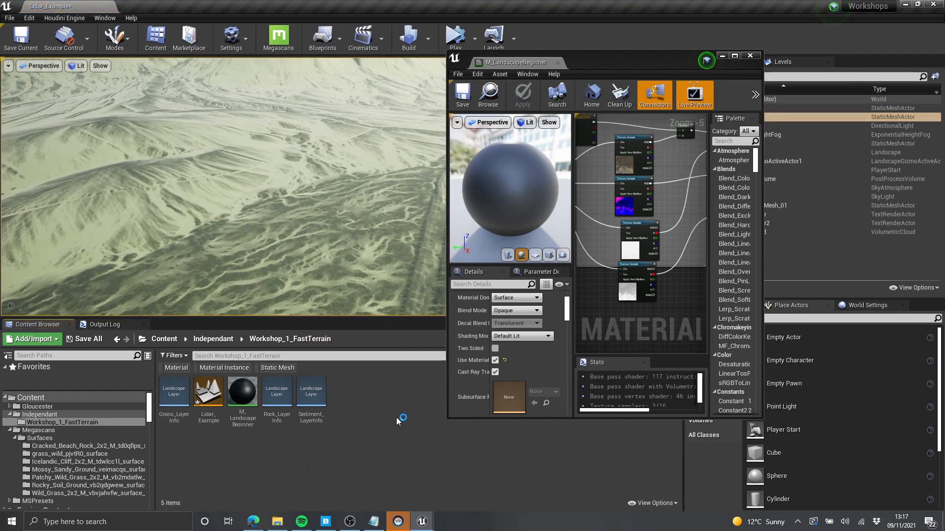
{"action": "right_click", "coordinate": [243, 393]}
{"action": "left_click", "coordinate": [294, 156]}
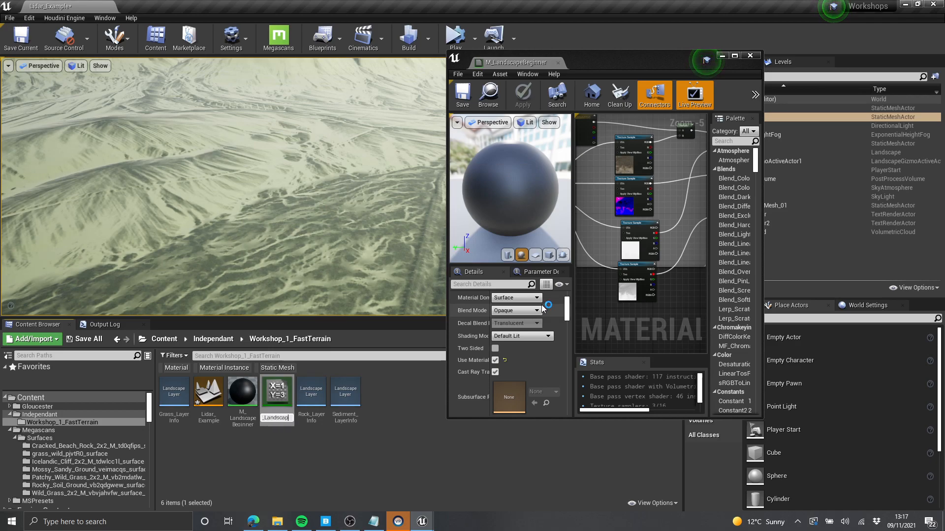
{"action": "type", "text": "MI_LandscapeBeginner"}
{"action": "key", "text": "Return"}
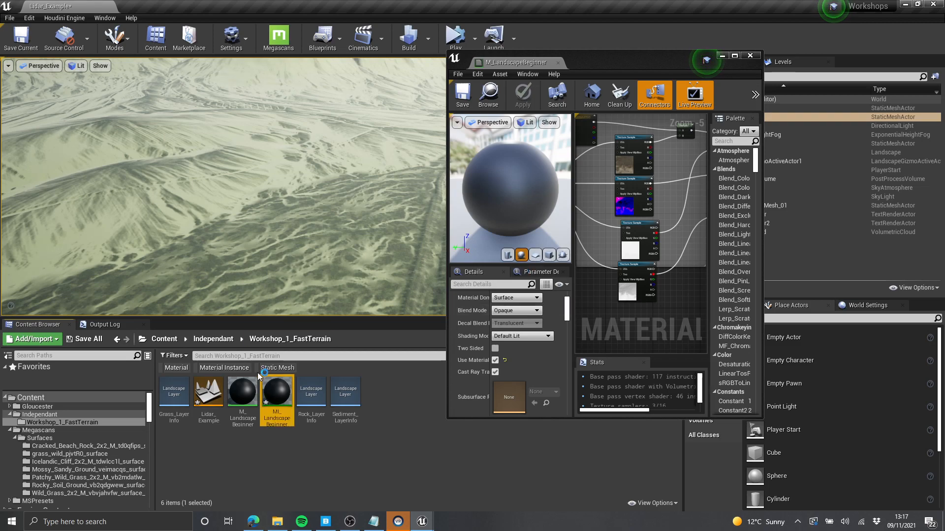
{"action": "double_click", "coordinate": [284, 403]}
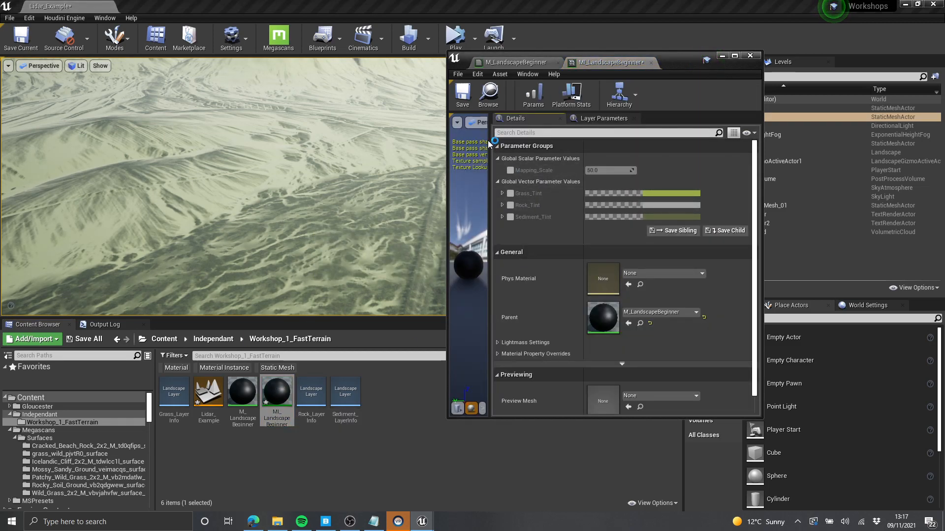
- Show the level viewport full screen and move the instance editor aside to expose the terrain
{"action": "right_click_drag", "start_coordinate": [323, 181], "coordinate": [352, 180]}
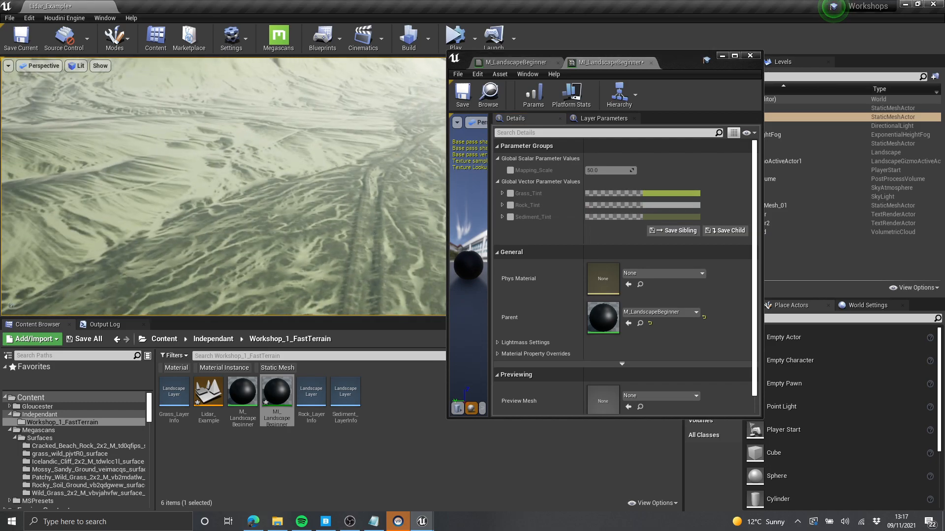
{"action": "key", "text": "F11"}
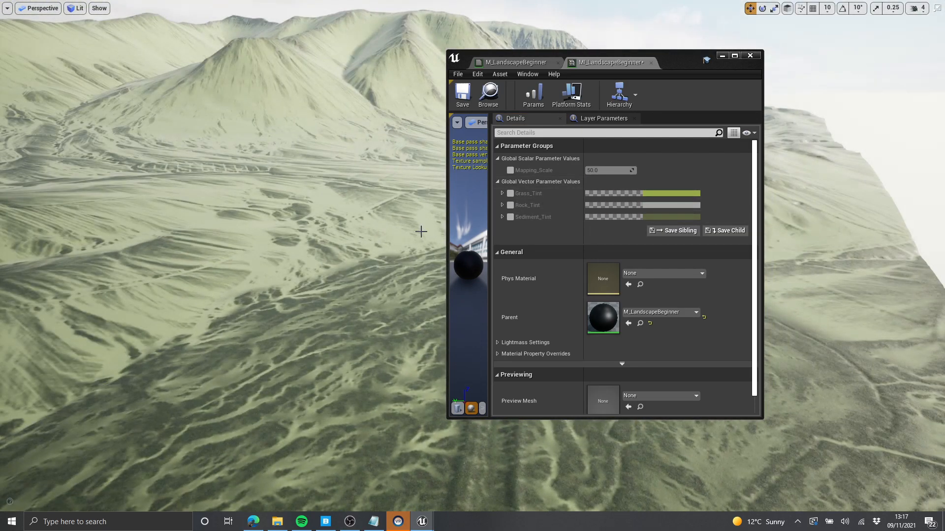
{"action": "right_click_drag", "start_coordinate": [298, 264], "coordinate": [268, 258]}
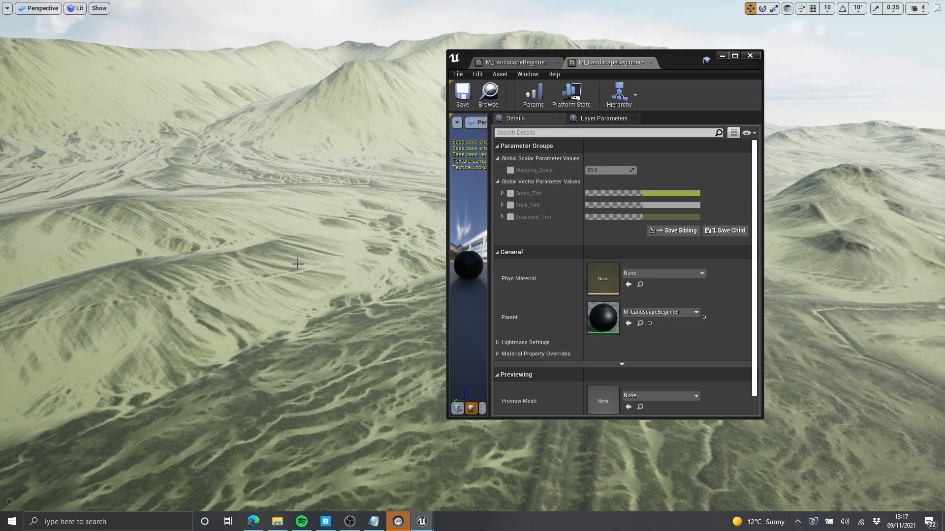
{"action": "left_click_drag", "start_coordinate": [698, 64], "coordinate": [843, 60]}
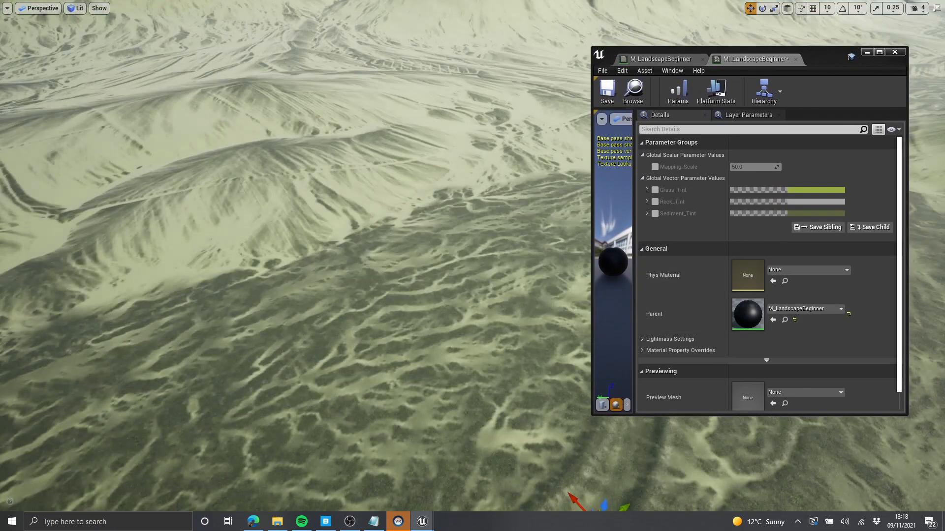
{"action": "right_click_drag", "start_coordinate": [446, 279], "coordinate": [465, 268]}
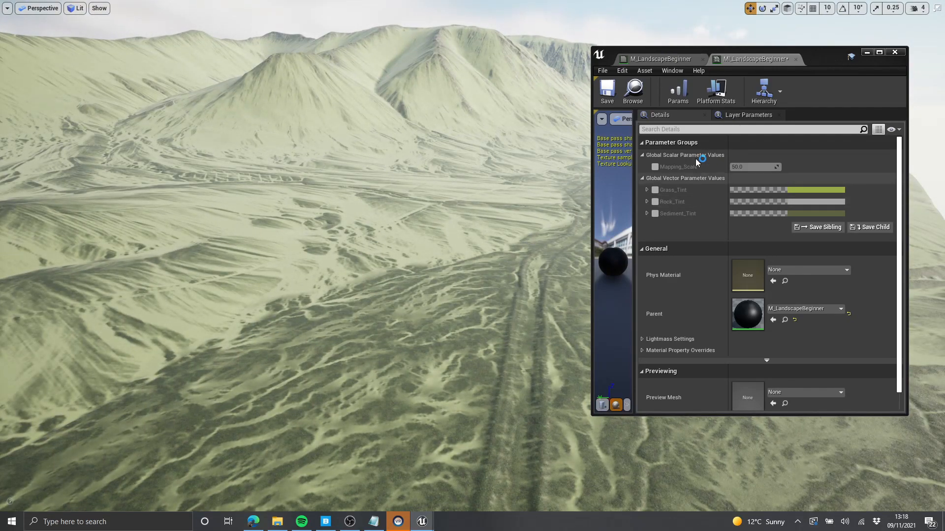
- Enable the Mapping_Scale override in the instance and try values of 100 and 20 on the terrain
{"action": "left_click", "coordinate": [655, 168]}
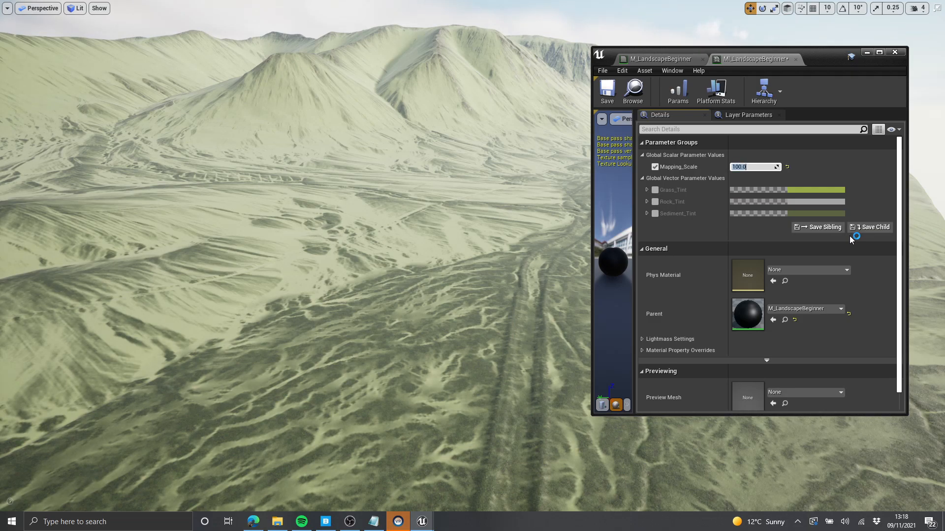
{"action": "key", "text": "w"}
{"action": "right_click_drag", "start_coordinate": [361, 266], "coordinate": [364, 376]}
{"action": "left_click", "coordinate": [754, 166]}
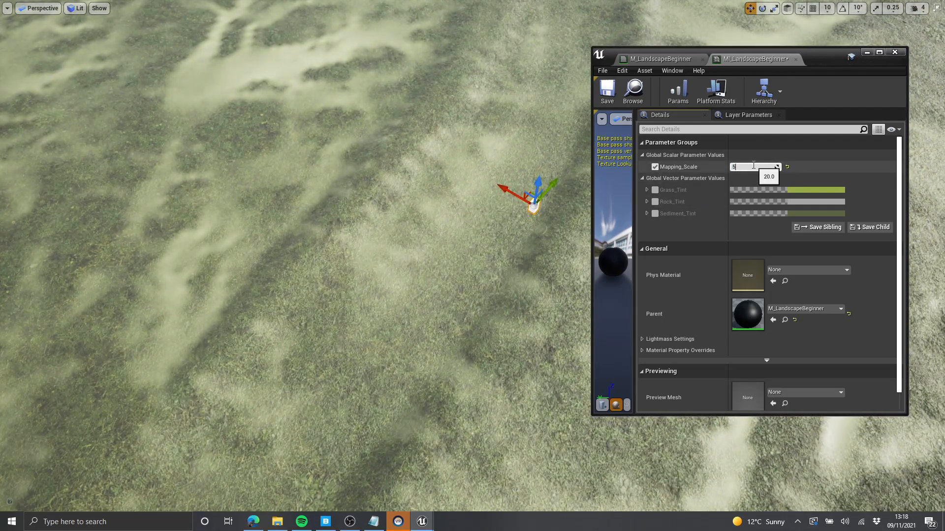
- Return to M_LandscapeBeginner, maximize its editor and locate the Mapping_Scale and Multiply nodes feeding the textures
{"action": "left_click", "coordinate": [658, 57]}
{"action": "left_click", "coordinate": [874, 51]}
{"action": "scroll", "coordinate": [566, 127], "scroll_direction": "down", "scroll_amount": 2}
{"action": "scroll", "coordinate": [605, 177], "scroll_direction": "up", "scroll_amount": 9}
{"action": "left_click_drag", "start_coordinate": [569, 147], "coordinate": [477, 292]}
{"action": "scroll", "coordinate": [517, 286], "scroll_direction": "down", "scroll_amount": 4}
{"action": "right_click_drag", "start_coordinate": [514, 259], "coordinate": [549, 350]}
{"action": "scroll", "coordinate": [521, 105], "scroll_direction": "up", "scroll_amount": 4}
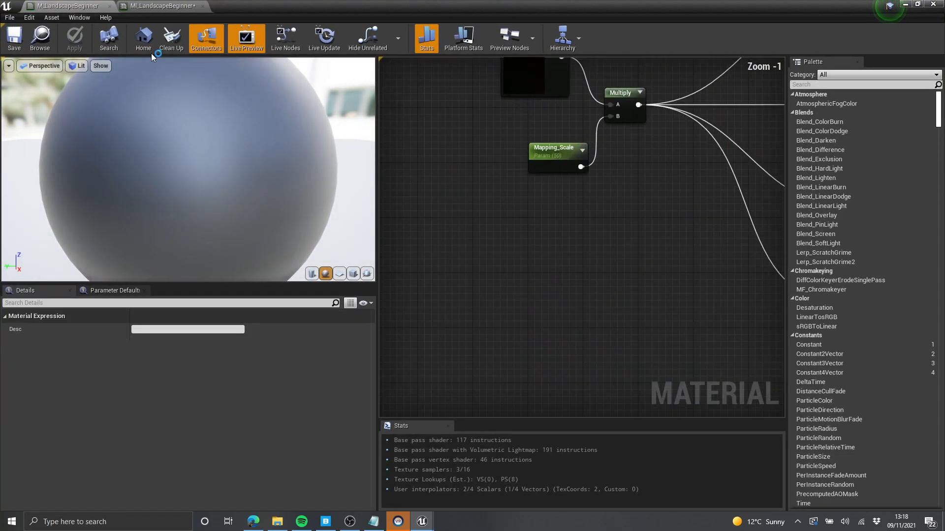
- Bring the other layer's LandscapeCoords, Multiply and Mapping_Scale nodes close to the rock layer's duplicate set
{"action": "scroll", "coordinate": [660, 231], "scroll_direction": "down", "scroll_amount": 4}
{"action": "right_click_drag", "start_coordinate": [660, 231], "coordinate": [561, 172]}
{"action": "left_click_drag", "start_coordinate": [482, 8], "coordinate": [542, 1]}
{"action": "scroll", "coordinate": [487, 241], "scroll_direction": "down", "scroll_amount": 1}
{"action": "left_click_drag", "start_coordinate": [477, 126], "coordinate": [534, 187]}
{"action": "right_click_drag", "start_coordinate": [520, 197], "coordinate": [505, 170]}
{"action": "scroll", "coordinate": [518, 176], "scroll_direction": "up", "scroll_amount": 4}
{"action": "left_click", "coordinate": [510, 173]}
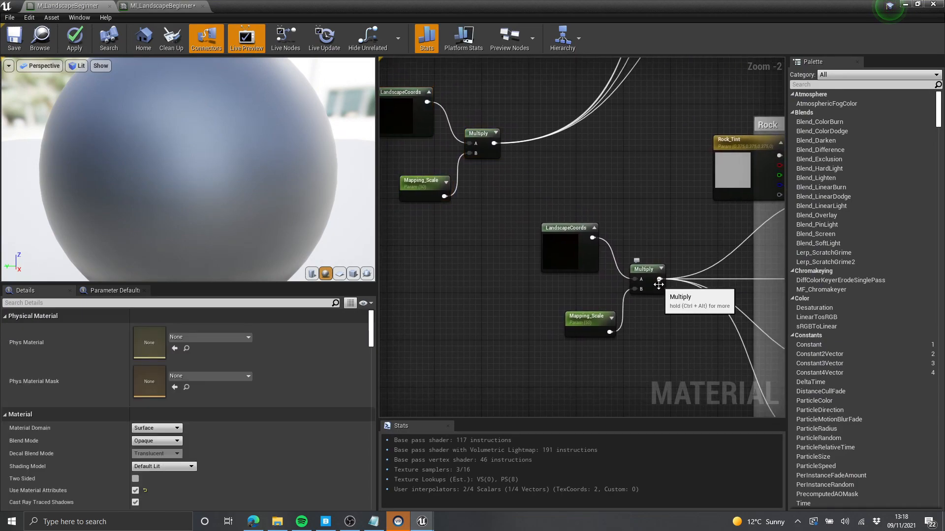
- Transfer the rock Multiply node's output links to the other Multiply node and delete the rock layer's duplicate UV nodes
{"action": "left_click_drag", "start_coordinate": [658, 280], "coordinate": [496, 149], "text": "ctrl"}
{"action": "left_click_drag", "start_coordinate": [497, 217], "coordinate": [664, 352]}
{"action": "key", "text": "Delete"}
- Reposition the shared LandscapeCoords, Multiply and Mapping_Scale nodes beside the layer groups they feed
{"action": "scroll", "coordinate": [611, 271], "scroll_direction": "down", "scroll_amount": 2}
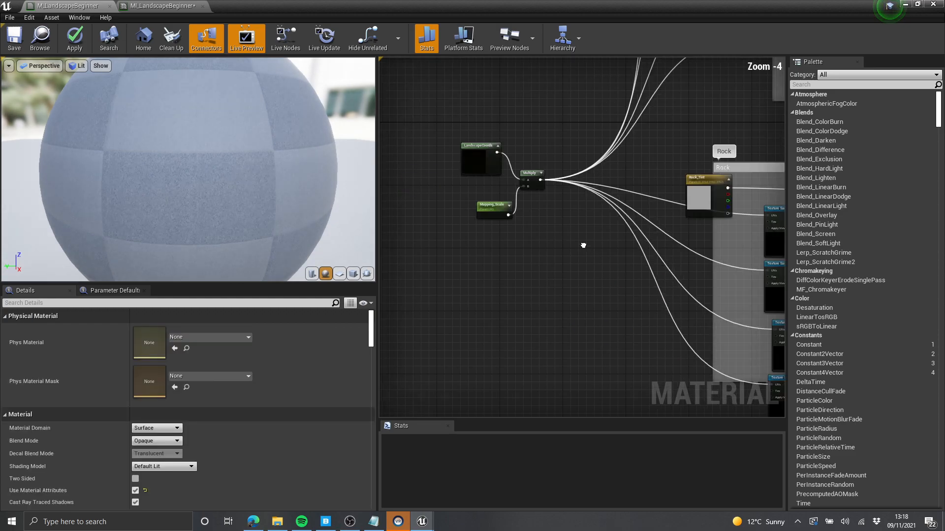
{"action": "right_click_drag", "start_coordinate": [582, 247], "coordinate": [538, 270]}
{"action": "scroll", "coordinate": [538, 270], "scroll_direction": "down", "scroll_amount": 3}
{"action": "left_click_drag", "start_coordinate": [442, 190], "coordinate": [473, 259]}
{"action": "scroll", "coordinate": [502, 275], "scroll_direction": "up", "scroll_amount": 7}
{"action": "right_click_drag", "start_coordinate": [510, 274], "coordinate": [535, 307]}
{"action": "left_click_drag", "start_coordinate": [613, 334], "coordinate": [458, 202]}
{"action": "left_click_drag", "start_coordinate": [484, 245], "coordinate": [456, 315]}
{"action": "scroll", "coordinate": [491, 287], "scroll_direction": "down", "scroll_amount": 2}
{"action": "right_click_drag", "start_coordinate": [491, 287], "coordinate": [530, 316]}
{"action": "left_click_drag", "start_coordinate": [615, 352], "coordinate": [489, 218]}
{"action": "right_click_drag", "start_coordinate": [490, 218], "coordinate": [483, 177]}
{"action": "left_click", "coordinate": [472, 143]}
- Float the material editor over the level, apply the material changes, and return to MI_LandscapeBeginner's parameters
{"action": "left_click_drag", "start_coordinate": [438, 5], "coordinate": [702, 150]}
{"action": "left_click", "coordinate": [617, 183]}
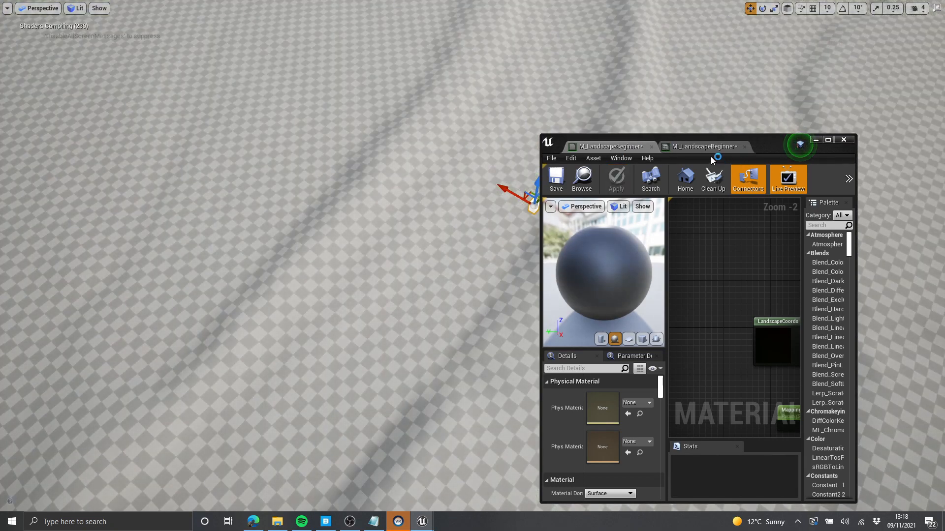
{"action": "left_click", "coordinate": [713, 148]}
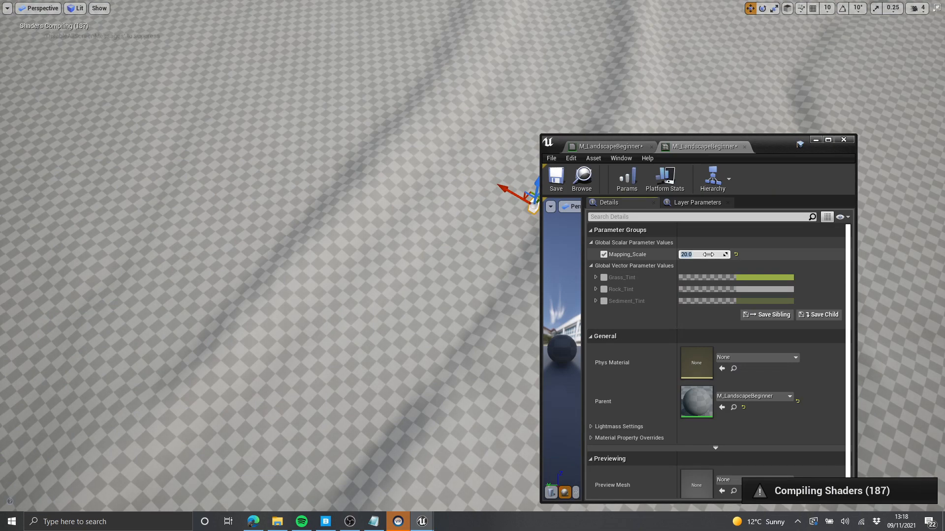
{"action": "left_click_drag", "start_coordinate": [761, 145], "coordinate": [788, 62]}
{"action": "type", "text": "0"}
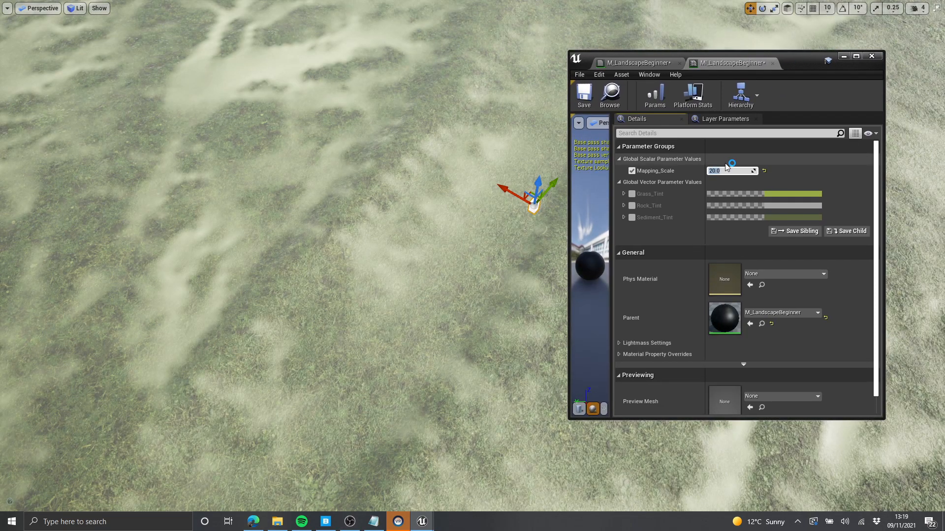
- Minimize the material editor, restore the standard layout, and assign MI_LandscapeBeginner as the Landscape actor's landscape material
{"action": "left_click", "coordinate": [843, 58]}
{"action": "right_click_drag", "start_coordinate": [597, 266], "coordinate": [598, 204]}
{"action": "key", "text": "F11"}
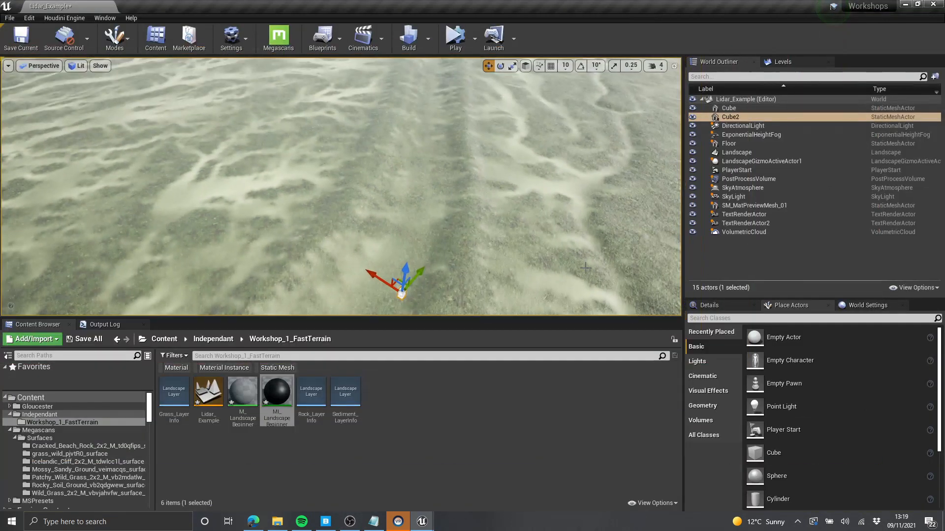
{"action": "left_click", "coordinate": [271, 393]}
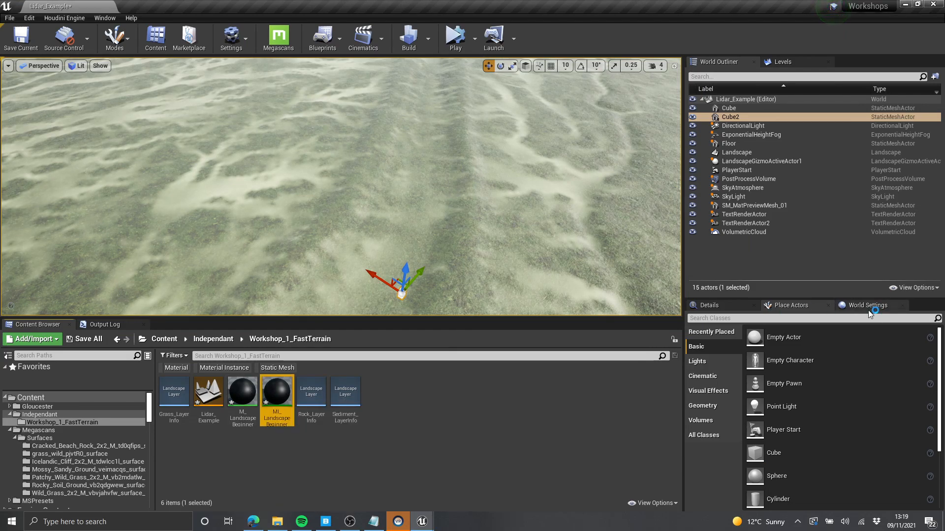
{"action": "left_click", "coordinate": [742, 152]}
{"action": "left_click", "coordinate": [726, 304]}
{"action": "scroll", "coordinate": [771, 367], "scroll_direction": "down", "scroll_amount": 6}
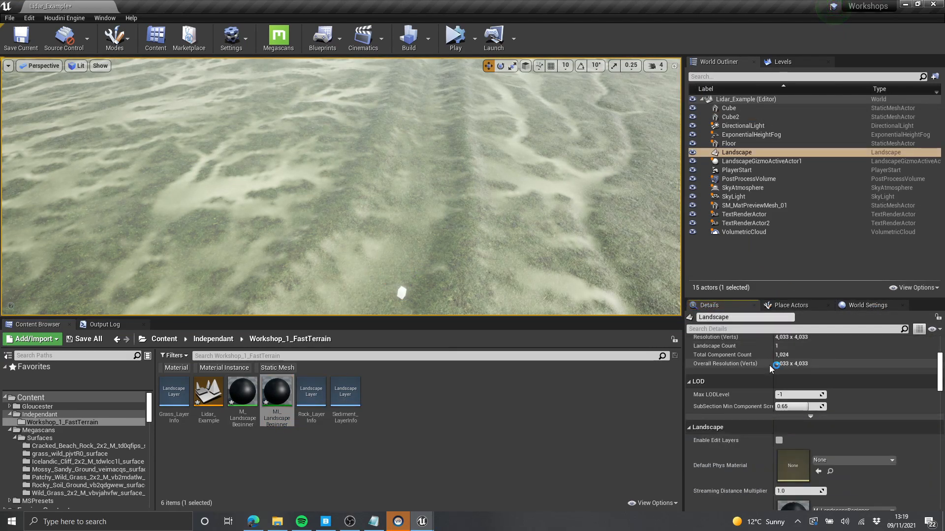
{"action": "scroll", "coordinate": [770, 367], "scroll_direction": "down", "scroll_amount": 3}
{"action": "left_click_drag", "start_coordinate": [277, 396], "coordinate": [925, 402]}
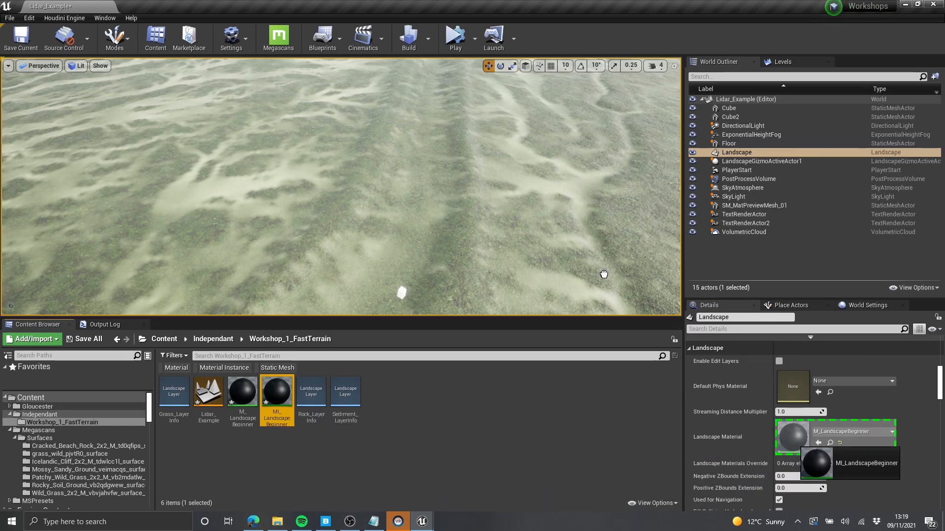
{"action": "left_click_drag", "start_coordinate": [801, 448], "coordinate": [797, 440]}
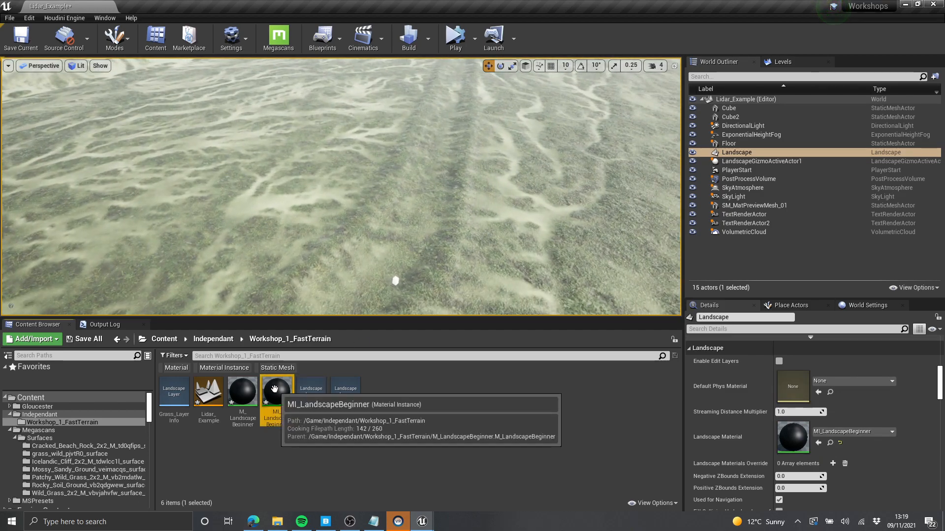
- Set MI_LandscapeBeginner's Mapping_Scale to 50 and check the terrain in the full-screen viewport
{"action": "double_click", "coordinate": [283, 426]}
{"action": "left_click", "coordinate": [721, 171]}
{"action": "type", "text": "50"}
{"action": "key", "text": "Return"}
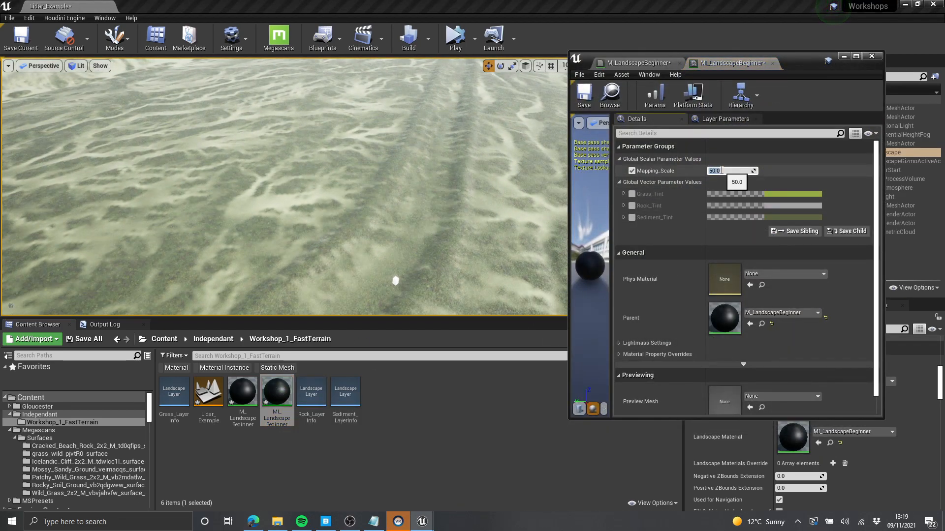
{"action": "right_click_drag", "start_coordinate": [426, 170], "coordinate": [440, 187]}
{"action": "key", "text": "F11"}
{"action": "right_click_drag", "start_coordinate": [344, 256], "coordinate": [345, 305]}
{"action": "right_click_drag", "start_coordinate": [433, 423], "coordinate": [427, 189]}
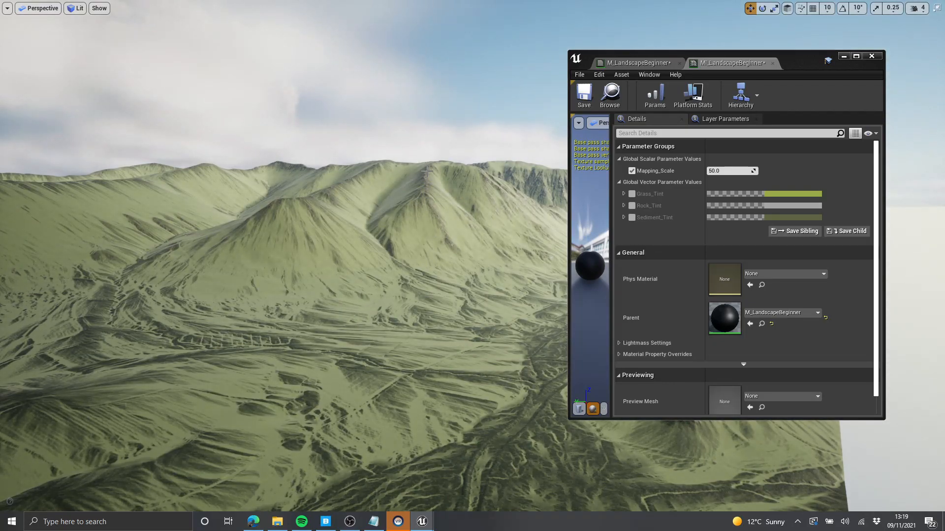
- Inspect the terrain surface up close, and examine the Grass and Rock layer groups in M_LandscapeBeginner's graph
{"action": "right_click_drag", "start_coordinate": [427, 189], "coordinate": [433, 300]}
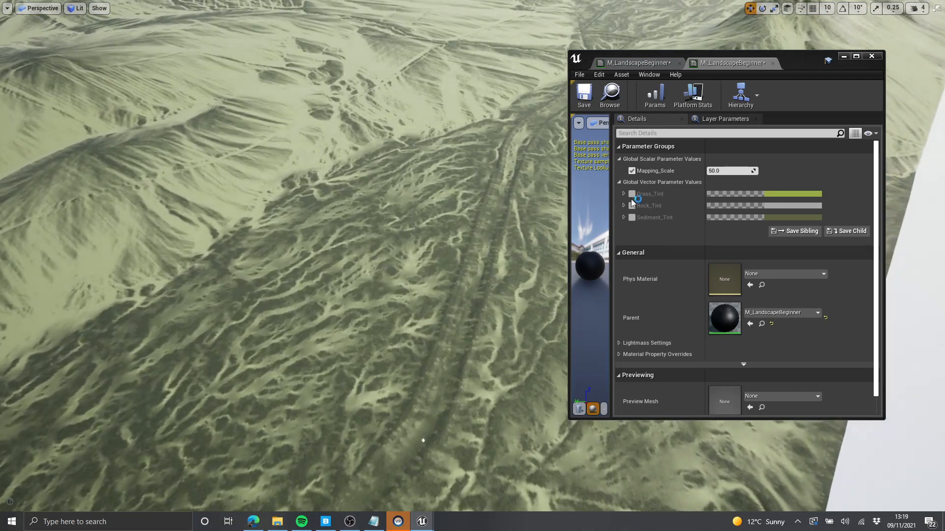
{"action": "left_click", "coordinate": [638, 63]}
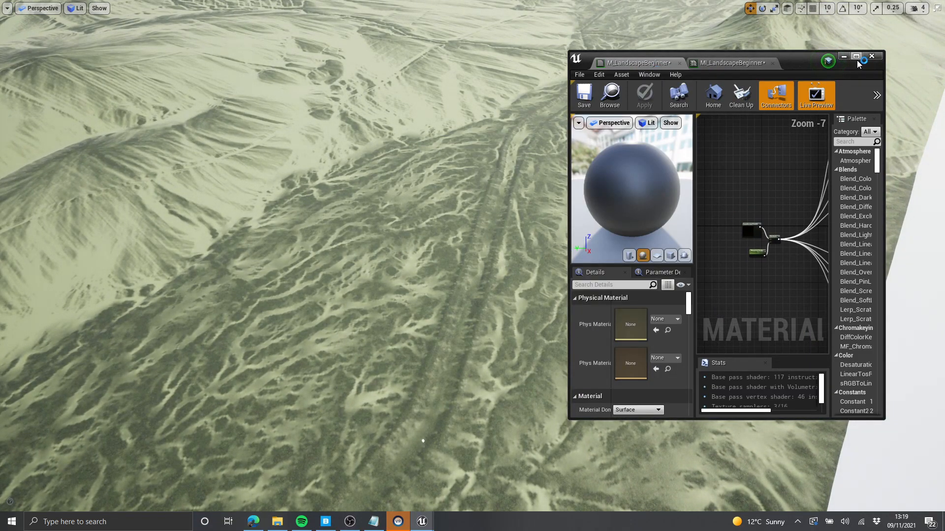
{"action": "left_click", "coordinate": [857, 58]}
{"action": "scroll", "coordinate": [516, 98], "scroll_direction": "down", "scroll_amount": 5}
{"action": "scroll", "coordinate": [555, 244], "scroll_direction": "up", "scroll_amount": 6}
{"action": "left_click_drag", "start_coordinate": [481, 165], "coordinate": [632, 312]}
{"action": "right_click_drag", "start_coordinate": [600, 259], "coordinate": [637, 324]}
{"action": "left_click_drag", "start_coordinate": [632, 287], "coordinate": [623, 254]}
{"action": "right_click_drag", "start_coordinate": [648, 149], "coordinate": [639, 280]}
{"action": "left_click", "coordinate": [640, 279]}
{"action": "right_click_drag", "start_coordinate": [609, 245], "coordinate": [637, 282]}
{"action": "scroll", "coordinate": [572, 244], "scroll_direction": "up", "scroll_amount": 2}
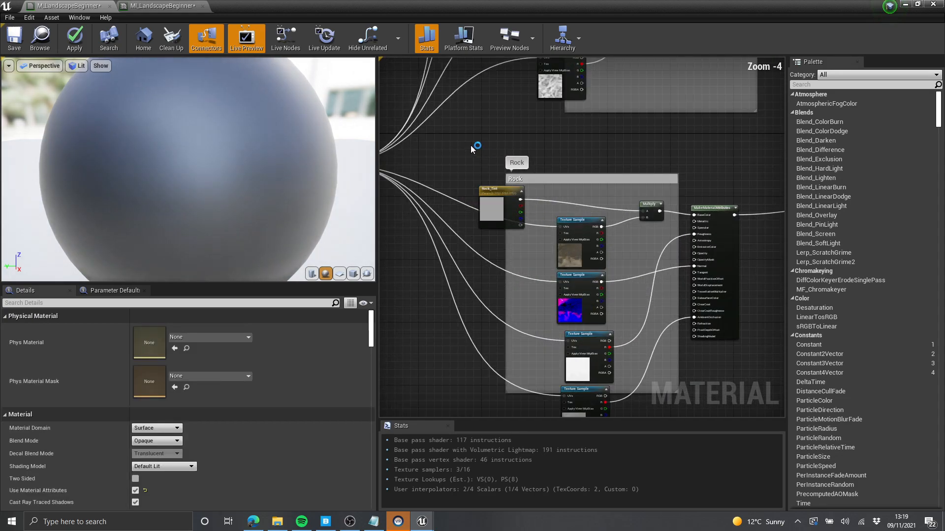
{"action": "left_click_drag", "start_coordinate": [729, 381], "coordinate": [727, 401]}
{"action": "right_click_drag", "start_coordinate": [721, 403], "coordinate": [582, 170]}
{"action": "scroll", "coordinate": [582, 170], "scroll_direction": "down", "scroll_amount": 3}
{"action": "scroll", "coordinate": [582, 168], "scroll_direction": "up", "scroll_amount": 2}
{"action": "scroll", "coordinate": [542, 286], "scroll_direction": "down", "scroll_amount": 1}
{"action": "left_click", "coordinate": [643, 248]}
{"action": "right_click_drag", "start_coordinate": [621, 195], "coordinate": [703, 317]}
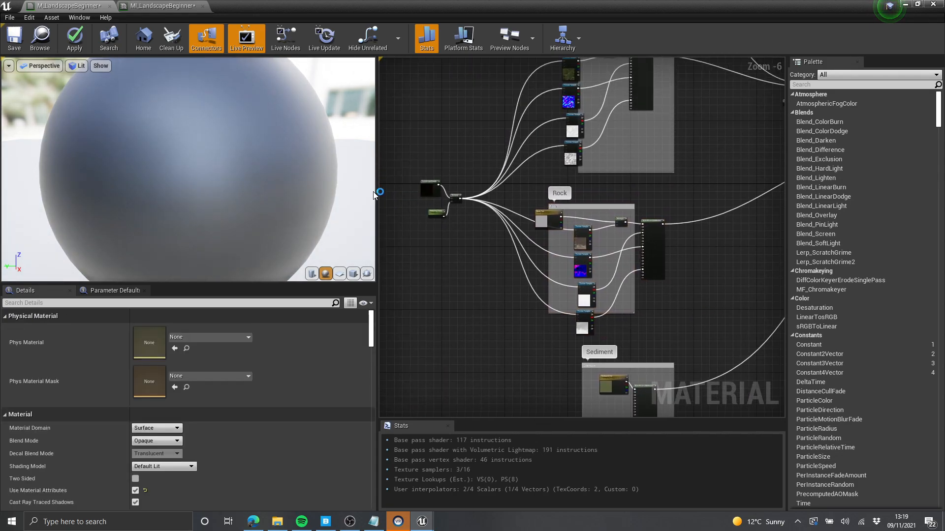
- Float MI_LandscapeBeginner's window over the level and inspect the terrain beside its parameters
{"action": "left_click", "coordinate": [165, 6]}
{"action": "left_click_drag", "start_coordinate": [271, 8], "coordinate": [734, 77]}
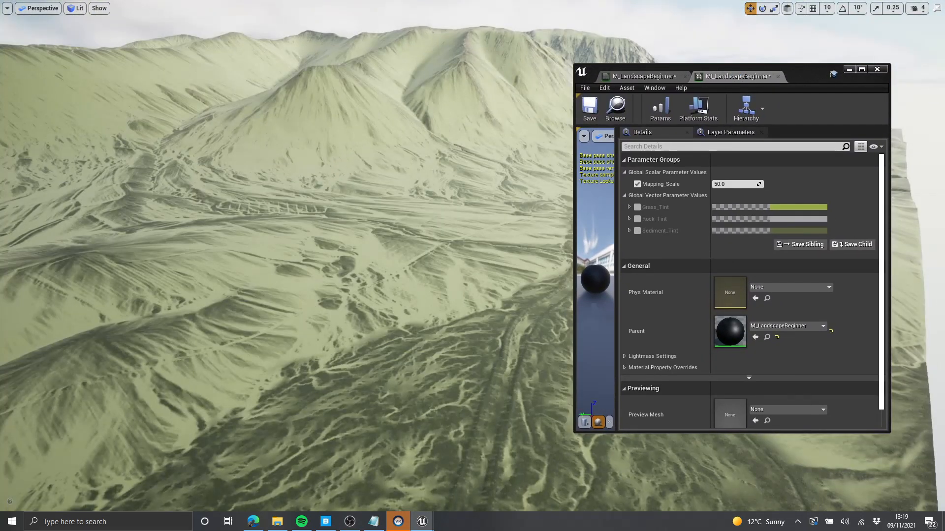
{"action": "right_click_drag", "start_coordinate": [487, 274], "coordinate": [479, 266]}
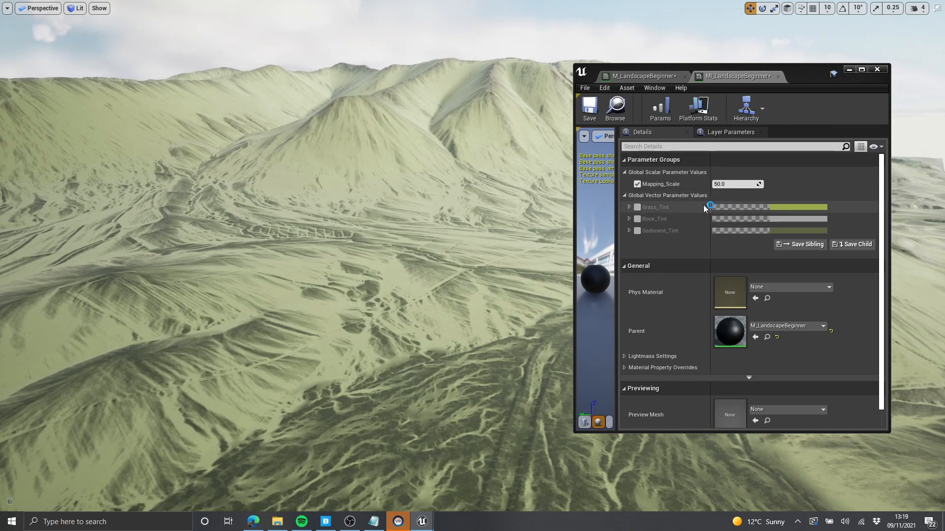
{"action": "right_click_drag", "start_coordinate": [436, 262], "coordinate": [436, 295]}
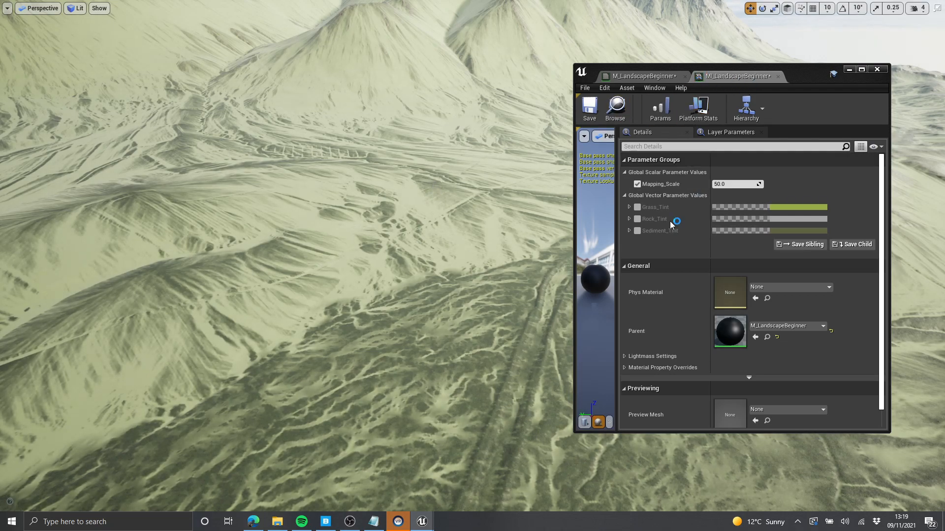
- Maximize M_LandscapeBeginner's editor and examine the individual texture samples in its layer groups
{"action": "left_click", "coordinate": [645, 76]}
{"action": "double_click", "coordinate": [817, 72]}
{"action": "scroll", "coordinate": [484, 202], "scroll_direction": "up", "scroll_amount": 11}
{"action": "left_click", "coordinate": [559, 202]}
{"action": "right_click_drag", "start_coordinate": [550, 234], "coordinate": [544, 104]}
{"action": "left_click", "coordinate": [544, 105]}
{"action": "right_click_drag", "start_coordinate": [555, 274], "coordinate": [544, 169]}
{"action": "left_click", "coordinate": [545, 169]}
{"action": "left_click", "coordinate": [553, 241]}
{"action": "scroll", "coordinate": [617, 297], "scroll_direction": "down", "scroll_amount": 2}
{"action": "right_click_drag", "start_coordinate": [607, 395], "coordinate": [571, 130]}
{"action": "left_click", "coordinate": [552, 262]}
{"action": "scroll", "coordinate": [552, 295], "scroll_direction": "down", "scroll_amount": 2}
{"action": "right_click_drag", "start_coordinate": [552, 319], "coordinate": [538, 181]}
{"action": "scroll", "coordinate": [539, 219], "scroll_direction": "up", "scroll_amount": 2}
{"action": "left_click", "coordinate": [538, 208]}
{"action": "left_click", "coordinate": [540, 302]}
{"action": "left_click", "coordinate": [557, 365]}
{"action": "left_click", "coordinate": [544, 274]}
{"action": "left_click", "coordinate": [545, 191]}
- Align the Rock group's lower texture samples with those above and extend its comment box to enclose the bottom one
{"action": "left_click_drag", "start_coordinate": [548, 299], "coordinate": [536, 299]}
{"action": "left_click_drag", "start_coordinate": [548, 362], "coordinate": [542, 361]}
{"action": "scroll", "coordinate": [649, 338], "scroll_direction": "down", "scroll_amount": 3}
{"action": "right_click_drag", "start_coordinate": [650, 339], "coordinate": [627, 348]}
{"action": "scroll", "coordinate": [582, 301], "scroll_direction": "up", "scroll_amount": 2}
{"action": "scroll", "coordinate": [582, 301], "scroll_direction": "down", "scroll_amount": 4}
{"action": "right_click_drag", "start_coordinate": [582, 301], "coordinate": [517, 191]}
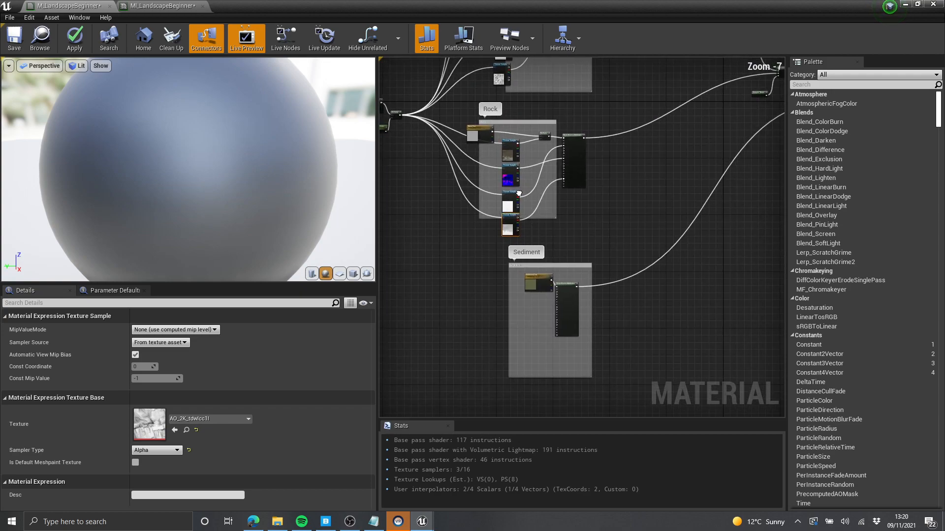
{"action": "scroll", "coordinate": [520, 206], "scroll_direction": "up", "scroll_amount": 4}
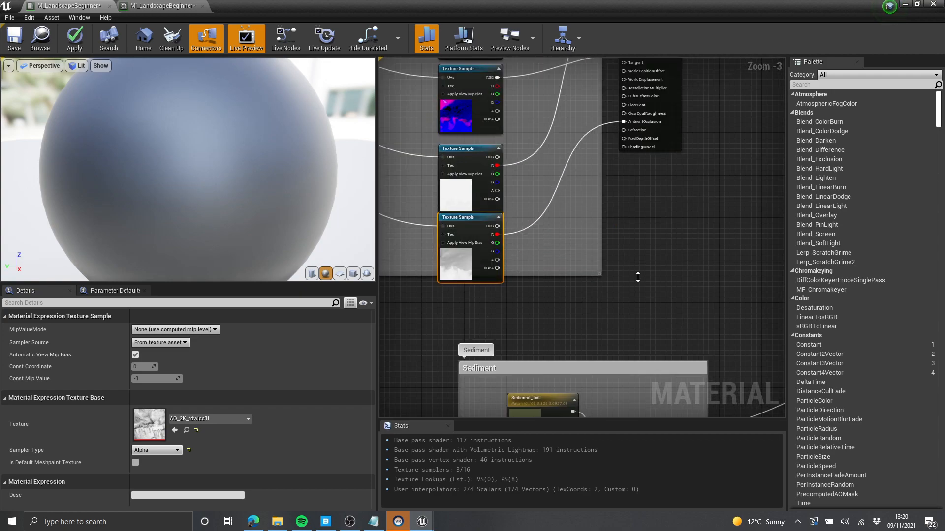
{"action": "scroll", "coordinate": [601, 291], "scroll_direction": "down", "scroll_amount": 3}
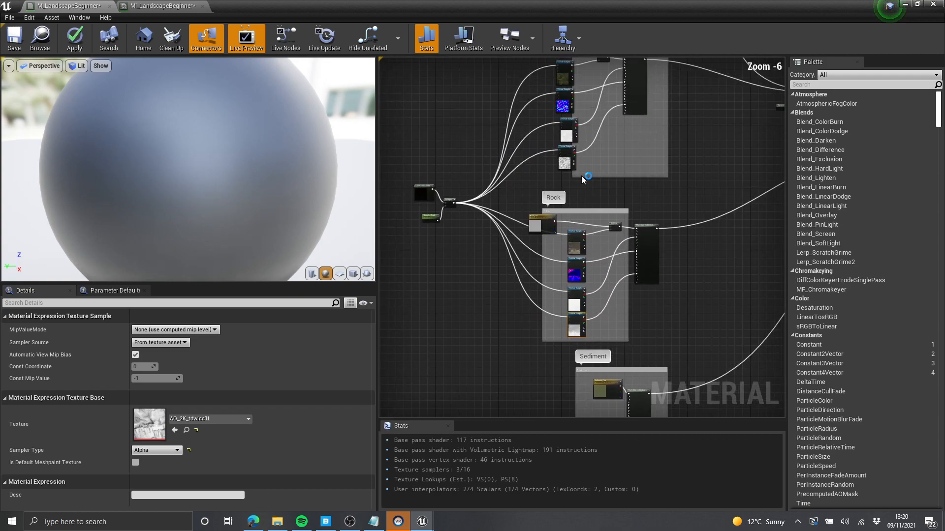
- Compare MI_LandscapeBeginner's parameters with the Grass and Rock groups in M_LandscapeBeginner's graph
{"action": "left_click", "coordinate": [148, 5]}
{"action": "left_click", "coordinate": [72, 8]}
{"action": "scroll", "coordinate": [500, 140], "scroll_direction": "up", "scroll_amount": 6}
{"action": "scroll", "coordinate": [500, 140], "scroll_direction": "down", "scroll_amount": 3}
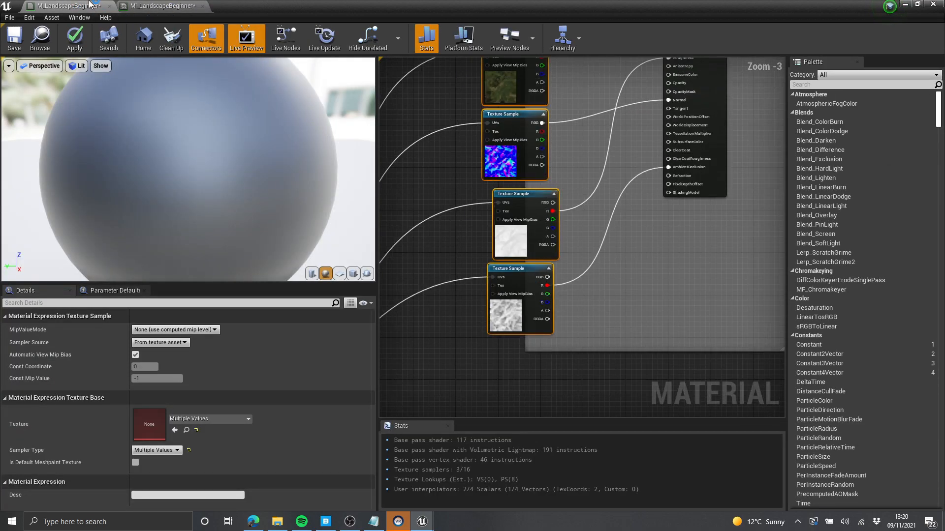
{"action": "left_click", "coordinate": [148, 6]}
{"action": "left_click", "coordinate": [73, 5]}
{"action": "right_click_drag", "start_coordinate": [619, 190], "coordinate": [629, 268]}
{"action": "left_click", "coordinate": [600, 201]}
{"action": "scroll", "coordinate": [602, 197], "scroll_direction": "down", "scroll_amount": 1}
{"action": "right_click_drag", "start_coordinate": [603, 198], "coordinate": [620, 179]}
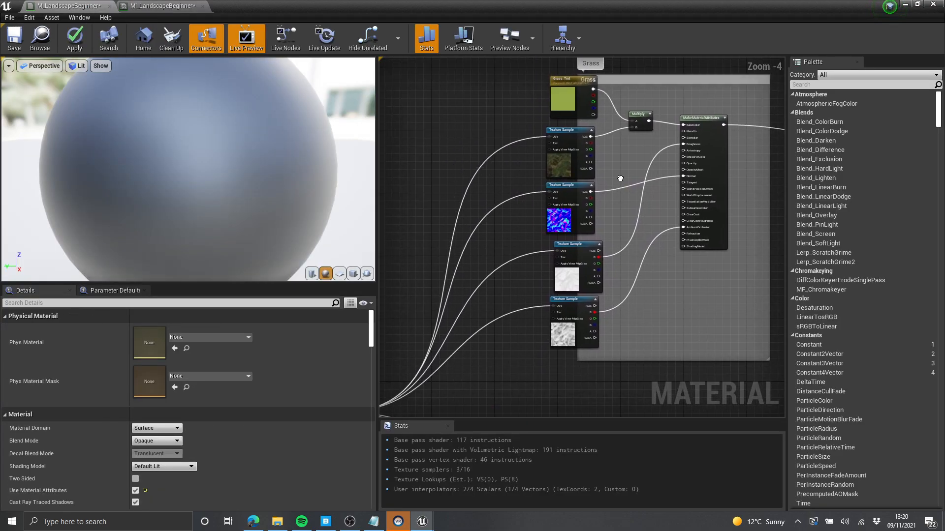
{"action": "scroll", "coordinate": [577, 147], "scroll_direction": "up", "scroll_amount": 4}
{"action": "scroll", "coordinate": [589, 224], "scroll_direction": "down", "scroll_amount": 4}
{"action": "right_click_drag", "start_coordinate": [588, 256], "coordinate": [552, 79]}
{"action": "right_click_drag", "start_coordinate": [541, 302], "coordinate": [523, 149]}
{"action": "scroll", "coordinate": [523, 149], "scroll_direction": "up", "scroll_amount": 1}
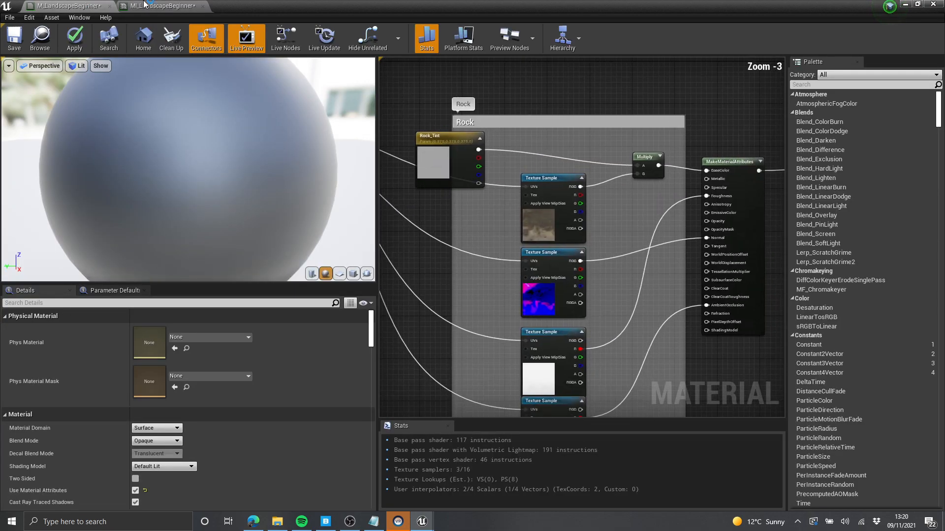
{"action": "left_click", "coordinate": [146, 6]}
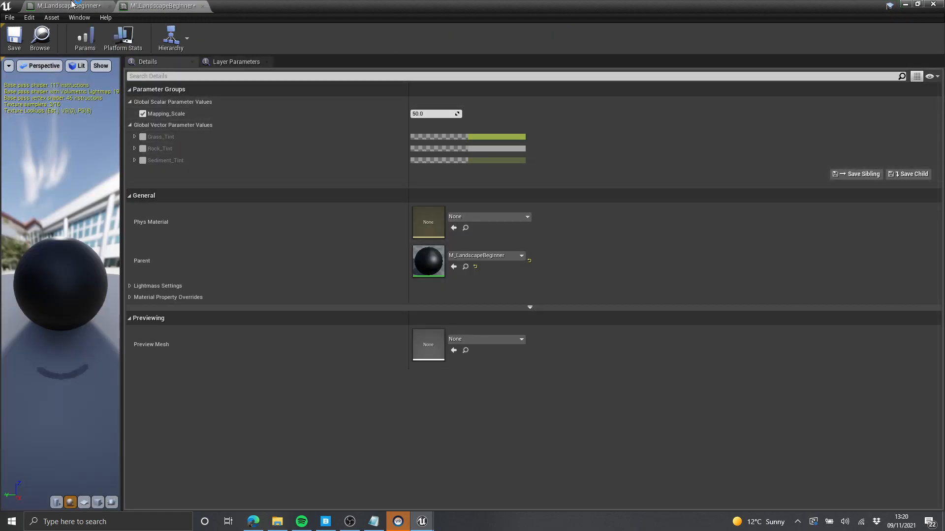
{"action": "left_click", "coordinate": [86, 7]}
{"action": "scroll", "coordinate": [642, 251], "scroll_direction": "down", "scroll_amount": 3}
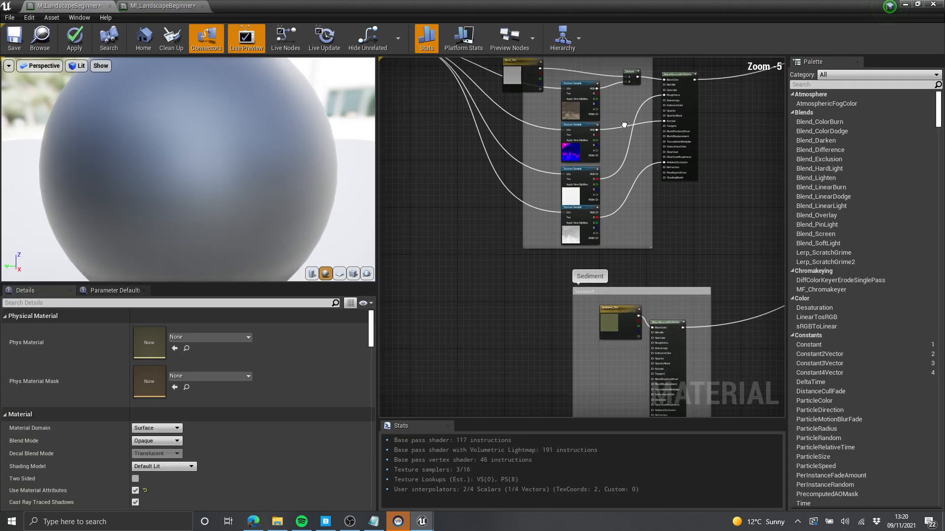
- Copy the whole Rock group and paste three duplicates of it below the Sediment group
{"action": "scroll", "coordinate": [625, 207], "scroll_direction": "up", "scroll_amount": 5}
{"action": "left_click", "coordinate": [514, 172]}
{"action": "scroll", "coordinate": [514, 172], "scroll_direction": "down", "scroll_amount": 11}
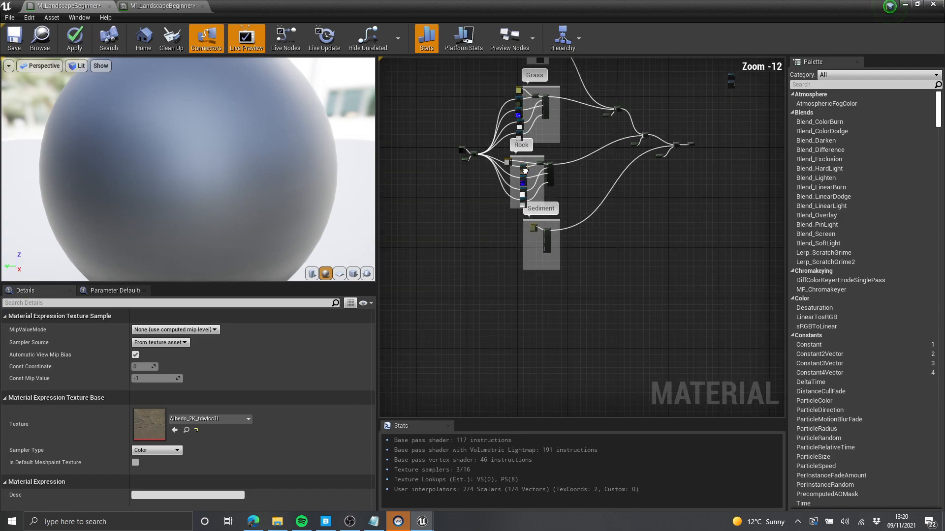
{"action": "scroll", "coordinate": [577, 238], "scroll_direction": "up", "scroll_amount": 5}
{"action": "left_click_drag", "start_coordinate": [471, 167], "coordinate": [450, 121]}
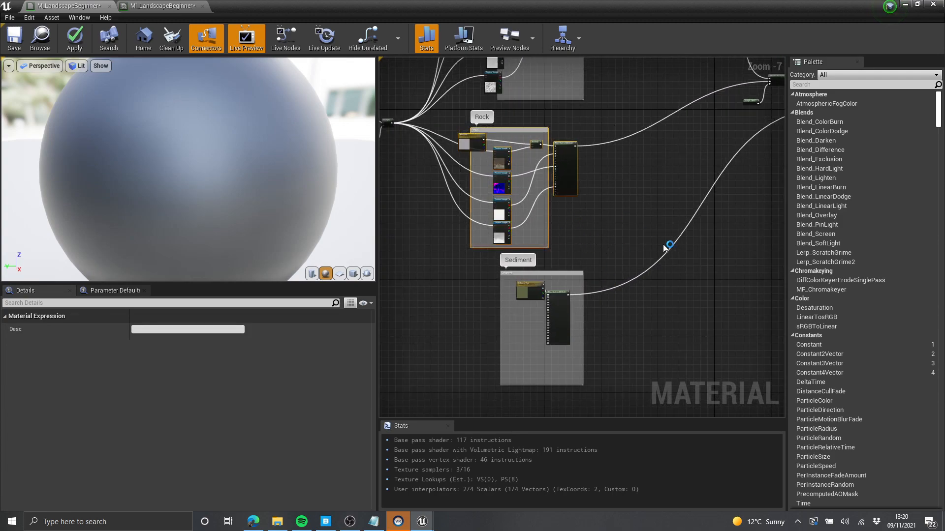
{"action": "key", "text": "ctrl+c"}
{"action": "scroll", "coordinate": [566, 397], "scroll_direction": "down", "scroll_amount": 2}
{"action": "right_click_drag", "start_coordinate": [565, 399], "coordinate": [533, 229]}
{"action": "key", "text": "ctrl+v"}
{"action": "scroll", "coordinate": [661, 298], "scroll_direction": "down", "scroll_amount": 2}
{"action": "right_click_drag", "start_coordinate": [659, 305], "coordinate": [642, 134]}
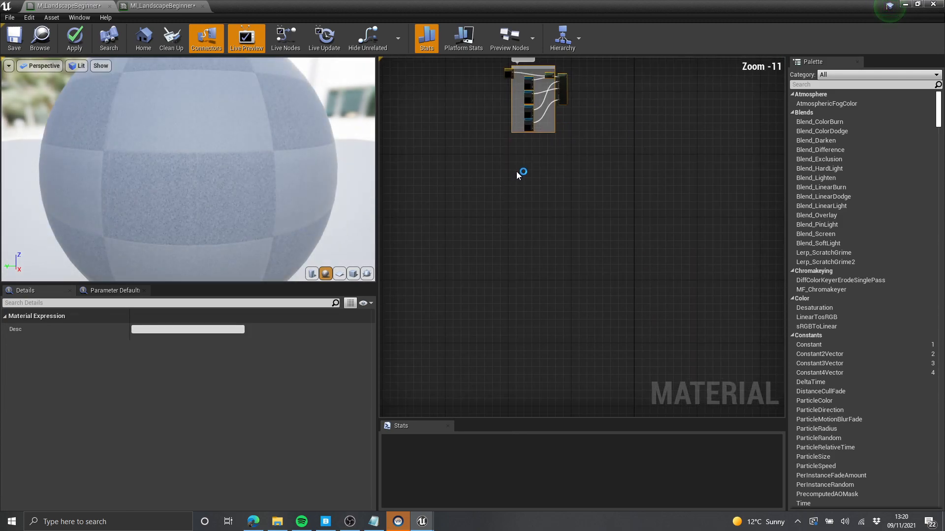
{"action": "key", "text": "ctrl+v"}
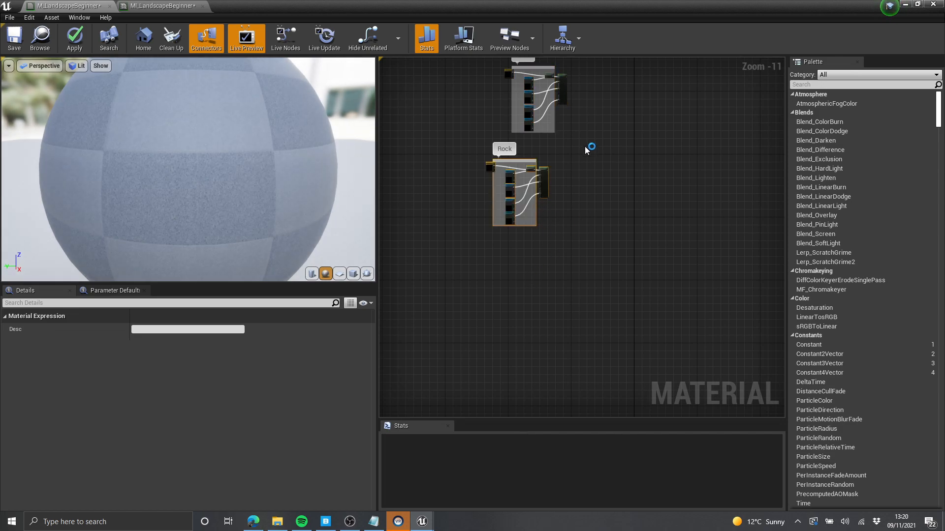
{"action": "key", "text": "ctrl+v"}
- Examine the Grass texture samples, the instance's parameters, and the shared LandscapeCoords, Multiply and Mapping_Scale nodes
{"action": "scroll", "coordinate": [560, 145], "scroll_direction": "down", "scroll_amount": 1}
{"action": "right_click_drag", "start_coordinate": [559, 144], "coordinate": [587, 311]}
{"action": "scroll", "coordinate": [557, 133], "scroll_direction": "up", "scroll_amount": 7}
{"action": "scroll", "coordinate": [514, 91], "scroll_direction": "up", "scroll_amount": 5}
{"action": "right_click_drag", "start_coordinate": [589, 88], "coordinate": [599, 174]}
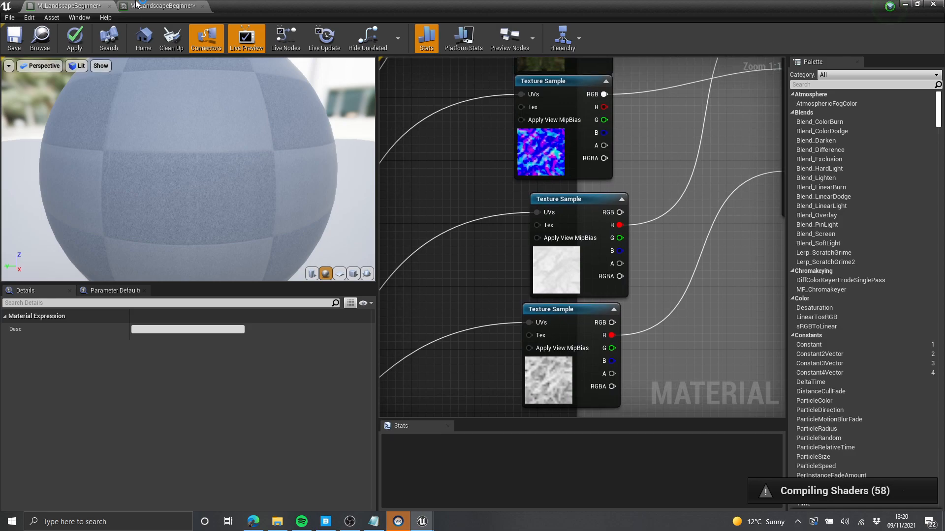
{"action": "left_click", "coordinate": [138, 4]}
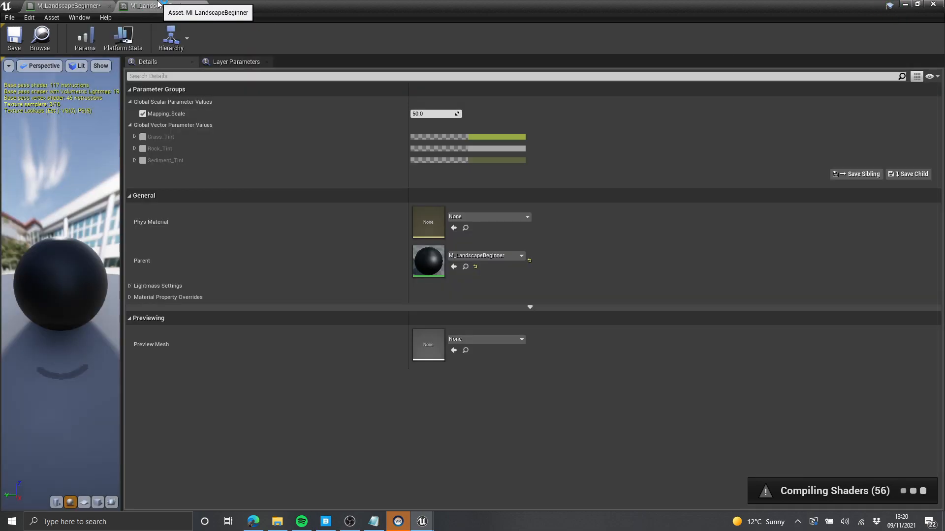
{"action": "left_click", "coordinate": [89, 4]}
{"action": "scroll", "coordinate": [556, 230], "scroll_direction": "down", "scroll_amount": 3}
{"action": "right_click_drag", "start_coordinate": [556, 229], "coordinate": [723, 153]}
{"action": "scroll", "coordinate": [723, 153], "scroll_direction": "down", "scroll_amount": 2}
{"action": "scroll", "coordinate": [512, 292], "scroll_direction": "up", "scroll_amount": 5}
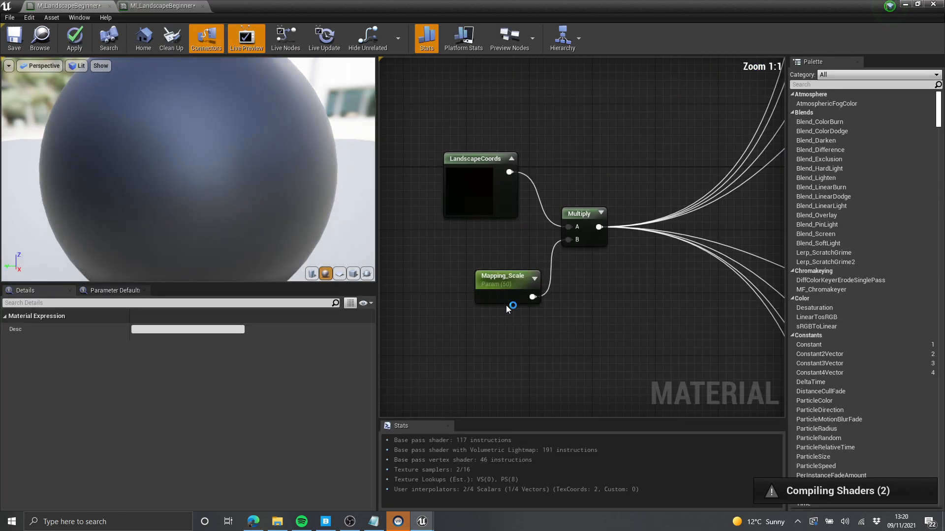
- Add a Multiply node between the shared mapping nodes and the Grass group
{"action": "left_click", "coordinate": [509, 295]}
{"action": "scroll", "coordinate": [628, 268], "scroll_direction": "down", "scroll_amount": 5}
{"action": "right_click_drag", "start_coordinate": [578, 199], "coordinate": [658, 193]}
{"action": "scroll", "coordinate": [547, 210], "scroll_direction": "up", "scroll_amount": 4}
{"action": "right_click_drag", "start_coordinate": [547, 210], "coordinate": [534, 163]}
{"action": "key", "text": "m"}
{"action": "left_click", "coordinate": [568, 162]}
{"action": "scroll", "coordinate": [569, 165], "scroll_direction": "down", "scroll_amount": 6}
- Add a scalar parameter node just below the new Multiply node beside the Grass group
{"action": "right_click_drag", "start_coordinate": [568, 363], "coordinate": [499, 239]}
{"action": "scroll", "coordinate": [499, 240], "scroll_direction": "down", "scroll_amount": 1}
{"action": "right_click_drag", "start_coordinate": [508, 113], "coordinate": [459, 167]}
{"action": "scroll", "coordinate": [544, 201], "scroll_direction": "up", "scroll_amount": 8}
{"action": "key", "text": "s"}
{"action": "left_click", "coordinate": [495, 144]}
{"action": "left_click", "coordinate": [527, 212]}
{"action": "scroll", "coordinate": [527, 212], "scroll_direction": "down", "scroll_amount": 6}
{"action": "scroll", "coordinate": [583, 213], "scroll_direction": "up", "scroll_amount": 4}
{"action": "right_click_drag", "start_coordinate": [583, 213], "coordinate": [668, 193]}
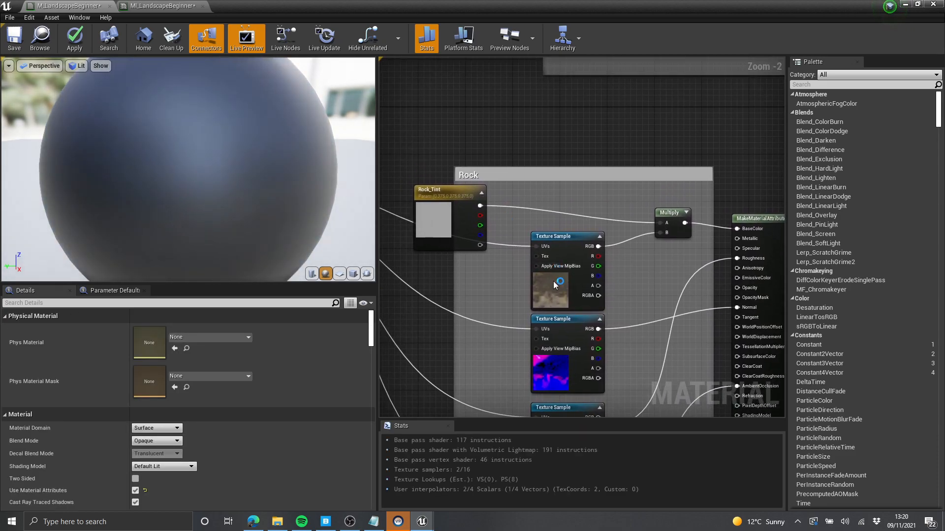
{"action": "left_click", "coordinate": [580, 288]}
{"action": "key", "text": "ctrl+v"}
{"action": "right_click_drag", "start_coordinate": [614, 203], "coordinate": [576, 228]}
{"action": "left_click_drag", "start_coordinate": [576, 229], "coordinate": [518, 202]}
{"action": "right_click_drag", "start_coordinate": [616, 189], "coordinate": [548, 160]}
{"action": "right_click", "coordinate": [615, 142]}
{"action": "left_click_drag", "start_coordinate": [460, 174], "coordinate": [478, 192]}
{"action": "left_click", "coordinate": [559, 188]}
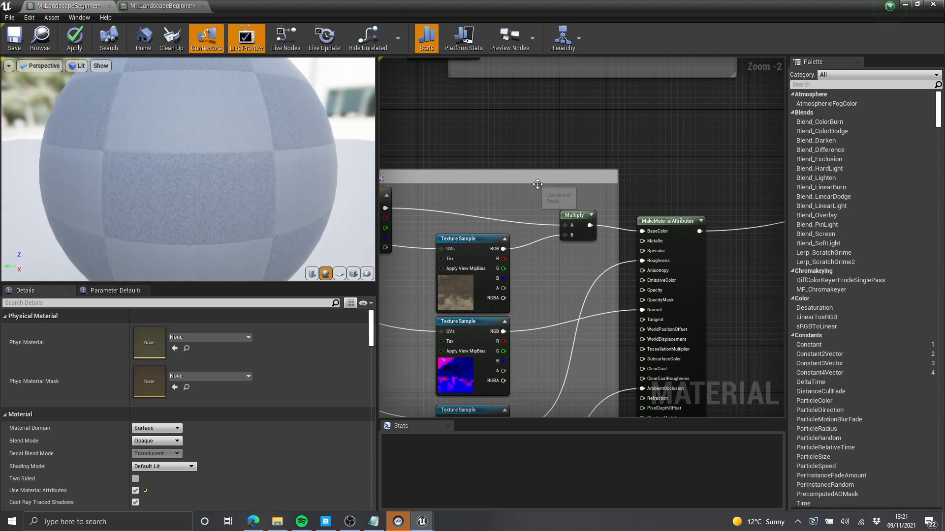
- Delete the two lowest Rock group duplicates, keeping the copy directly below Sediment
{"action": "scroll", "coordinate": [576, 211], "scroll_direction": "down", "scroll_amount": 9}
{"action": "scroll", "coordinate": [593, 236], "scroll_direction": "down", "scroll_amount": 1}
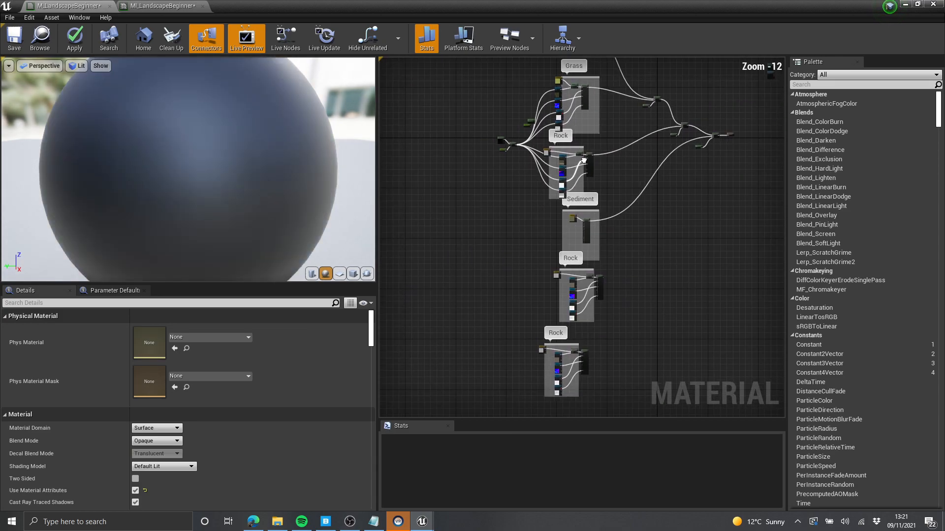
{"action": "scroll", "coordinate": [625, 217], "scroll_direction": "up", "scroll_amount": 5}
{"action": "right_click_drag", "start_coordinate": [631, 216], "coordinate": [668, 202]}
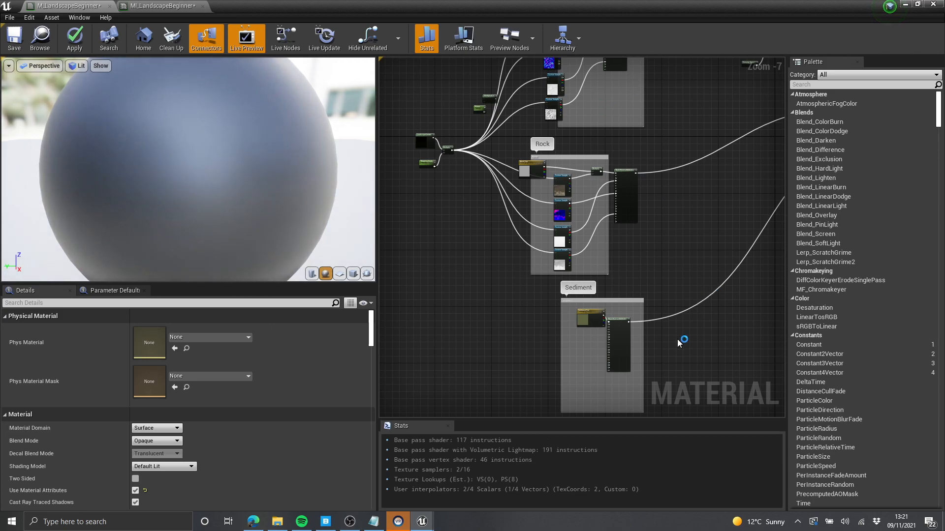
{"action": "scroll", "coordinate": [615, 231], "scroll_direction": "down", "scroll_amount": 3}
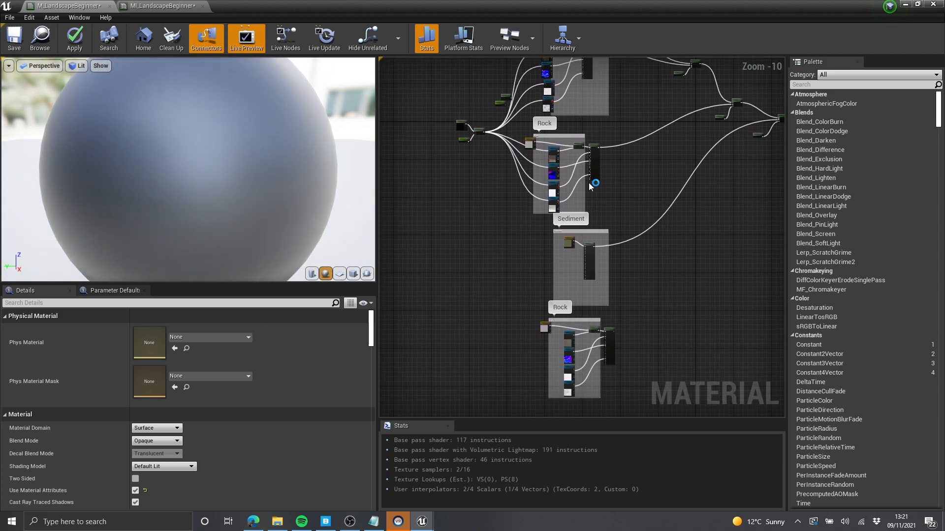
{"action": "scroll", "coordinate": [591, 184], "scroll_direction": "down", "scroll_amount": 2}
{"action": "right_click_drag", "start_coordinate": [596, 246], "coordinate": [627, 172]}
{"action": "right_click_drag", "start_coordinate": [572, 315], "coordinate": [558, 236]}
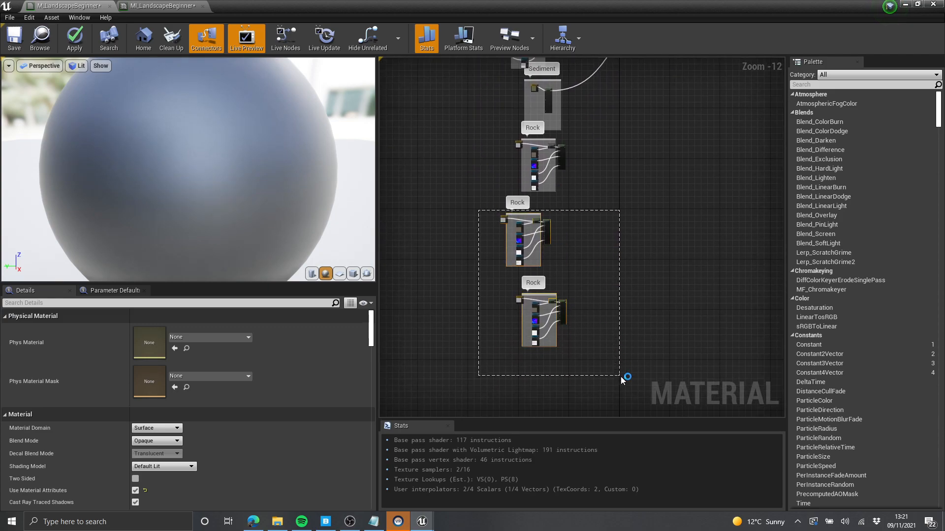
{"action": "left_click_drag", "start_coordinate": [621, 380], "coordinate": [623, 381]}
{"action": "key", "text": "Delete"}
{"action": "right_click_drag", "start_coordinate": [625, 145], "coordinate": [620, 356]}
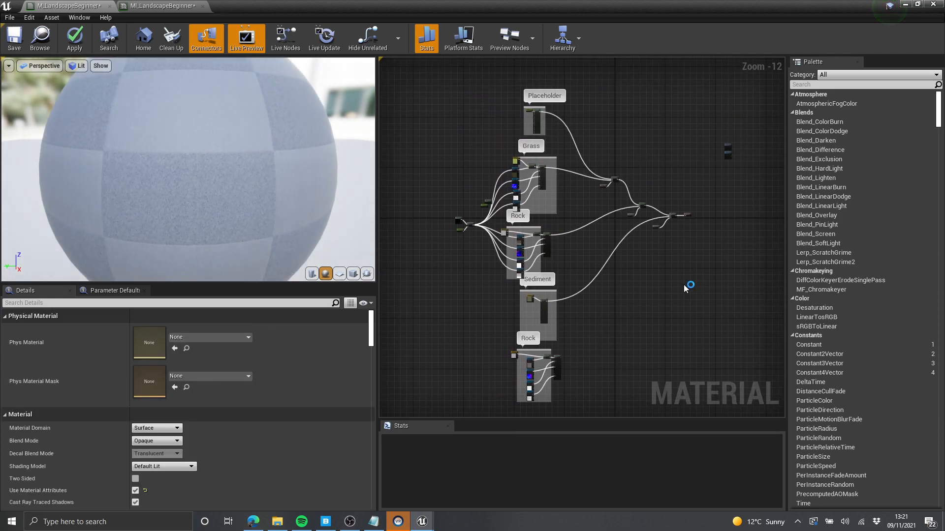
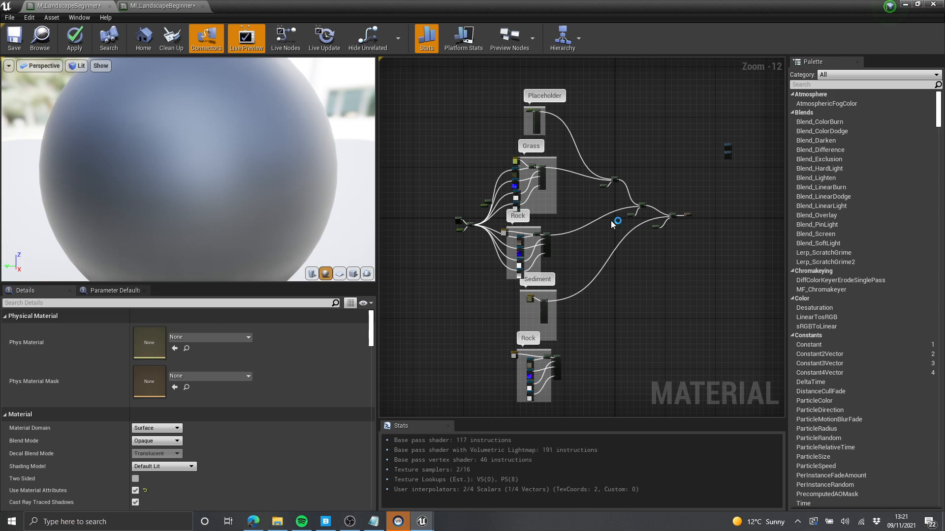
- Examine how the shared mapping nodes feed the Grass group's texture samples
{"action": "scroll", "coordinate": [612, 225], "scroll_direction": "up", "scroll_amount": 8}
{"action": "scroll", "coordinate": [540, 216], "scroll_direction": "down", "scroll_amount": 3}
{"action": "right_click_drag", "start_coordinate": [539, 217], "coordinate": [637, 207]}
{"action": "scroll", "coordinate": [493, 296], "scroll_direction": "down", "scroll_amount": 3}
{"action": "right_click_drag", "start_coordinate": [493, 296], "coordinate": [576, 231]}
{"action": "scroll", "coordinate": [599, 226], "scroll_direction": "down", "scroll_amount": 1}
{"action": "scroll", "coordinate": [567, 239], "scroll_direction": "up", "scroll_amount": 1}
{"action": "scroll", "coordinate": [552, 177], "scroll_direction": "up", "scroll_amount": 5}
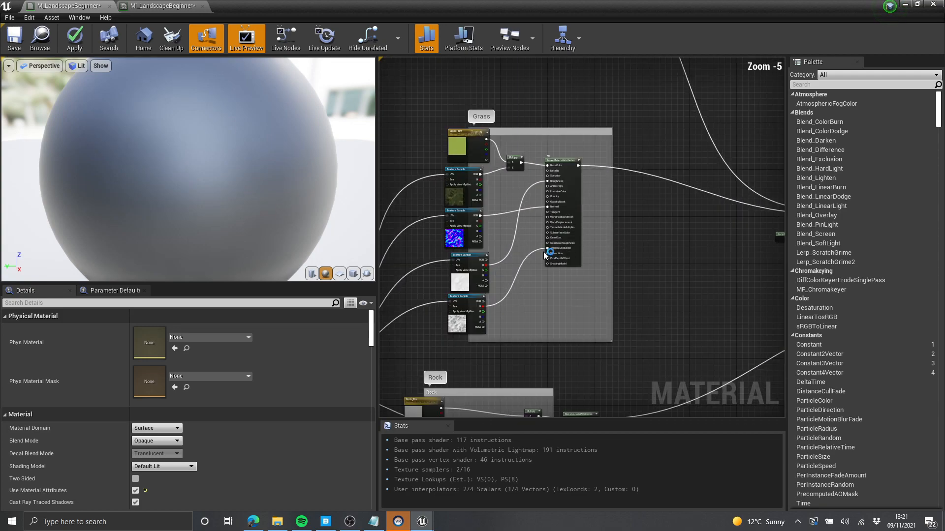
{"action": "right_click_drag", "start_coordinate": [514, 229], "coordinate": [564, 249]}
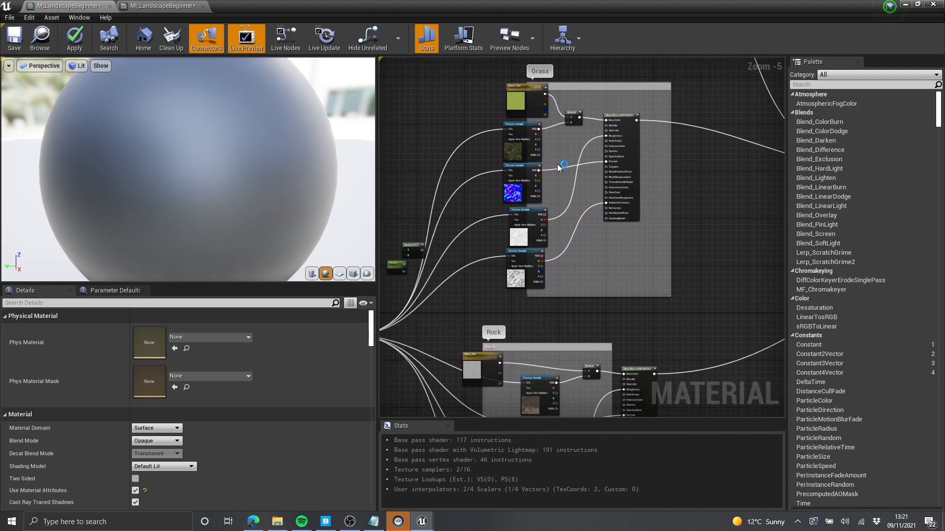
{"action": "right_click_drag", "start_coordinate": [558, 168], "coordinate": [636, 130]}
{"action": "scroll", "coordinate": [620, 173], "scroll_direction": "up", "scroll_amount": 5}
{"action": "scroll", "coordinate": [621, 172], "scroll_direction": "down", "scroll_amount": 2}
- Select the Grass group's texture samples and compare their setup with the Rock and Sediment groups
{"action": "left_click_drag", "start_coordinate": [572, 344], "coordinate": [574, 344]}
{"action": "scroll", "coordinate": [581, 305], "scroll_direction": "down", "scroll_amount": 2}
{"action": "right_click_drag", "start_coordinate": [580, 296], "coordinate": [544, 280]}
{"action": "left_click_drag", "start_coordinate": [536, 193], "coordinate": [498, 199]}
{"action": "right_click_drag", "start_coordinate": [633, 181], "coordinate": [612, 194]}
{"action": "left_click", "coordinate": [557, 232]}
{"action": "scroll", "coordinate": [612, 194], "scroll_direction": "down", "scroll_amount": 1}
{"action": "left_click_drag", "start_coordinate": [494, 190], "coordinate": [558, 269]}
{"action": "scroll", "coordinate": [659, 251], "scroll_direction": "down", "scroll_amount": 2}
{"action": "right_click_drag", "start_coordinate": [659, 251], "coordinate": [557, 113]}
{"action": "scroll", "coordinate": [587, 248], "scroll_direction": "up", "scroll_amount": 1}
{"action": "right_click_drag", "start_coordinate": [620, 257], "coordinate": [582, 105]}
{"action": "right_click_drag", "start_coordinate": [587, 290], "coordinate": [586, 363]}
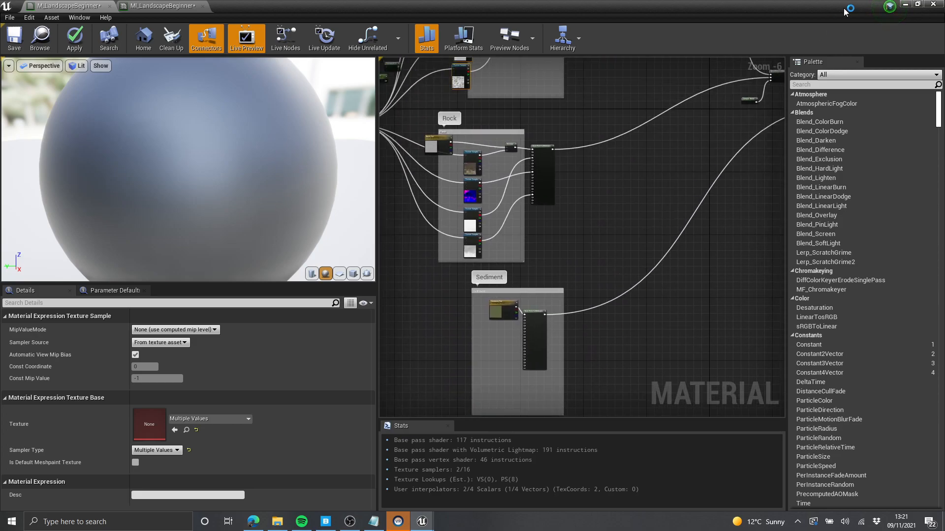
- Create a material function named MF_LandscapeLayer in the Workshop_1_FastTerrain folder and open it for editing
{"action": "left_click", "coordinate": [905, 4]}
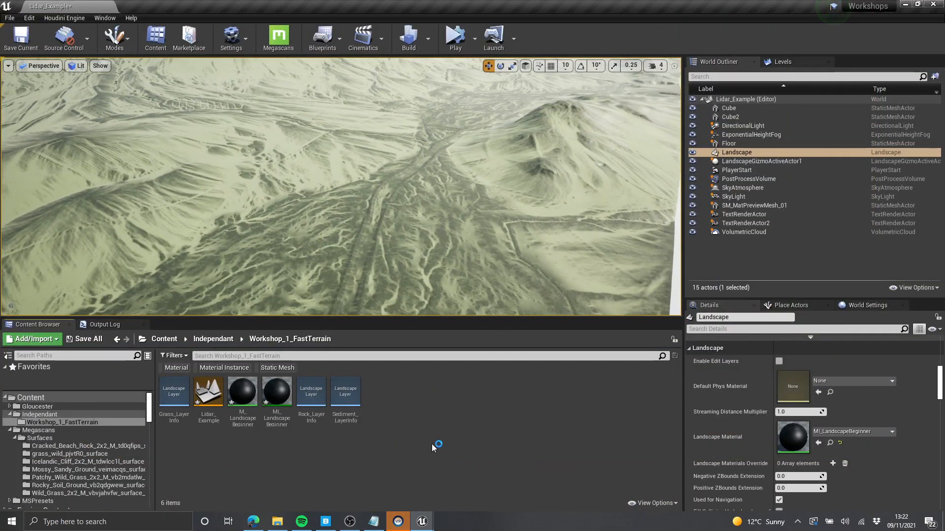
{"action": "right_click", "coordinate": [387, 404]}
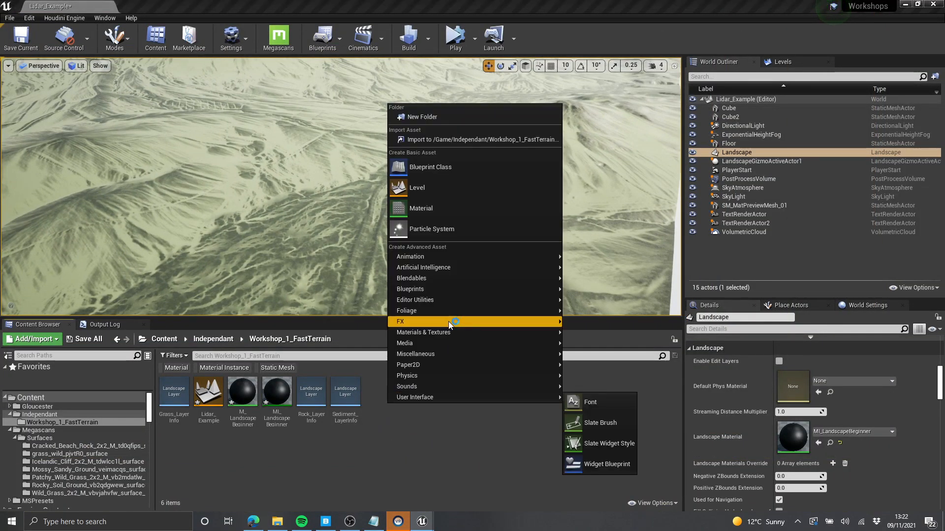
{"action": "mouse_move", "coordinate": [451, 333]}
{"action": "left_click", "coordinate": [632, 273]}
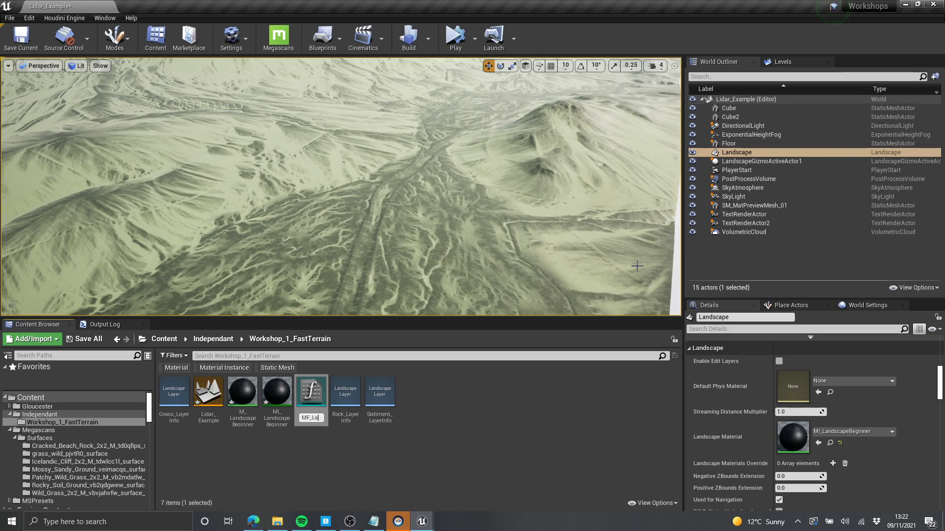
{"action": "key", "text": "Return"}
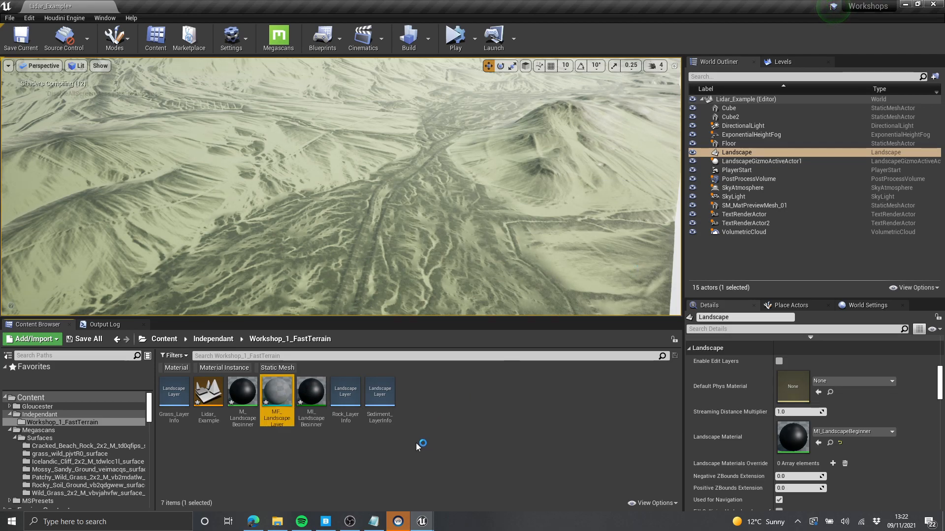
{"action": "double_click", "coordinate": [269, 399]}
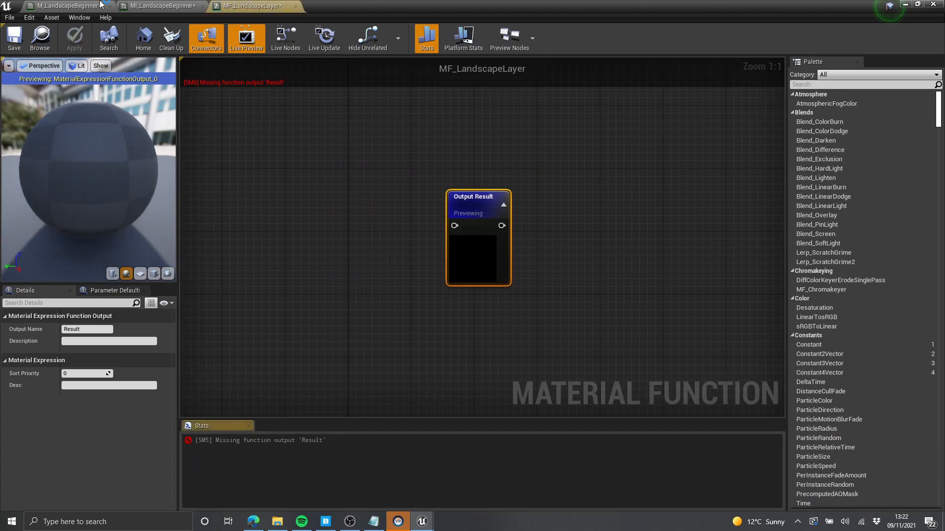
- Copy the Grass group's tint, four texture samples, Multiply and MakeMaterialAttributes nodes from M_LandscapeBeginner
{"action": "left_click", "coordinate": [138, 6]}
{"action": "left_click", "coordinate": [69, 6]}
{"action": "scroll", "coordinate": [589, 266], "scroll_direction": "up", "scroll_amount": 6}
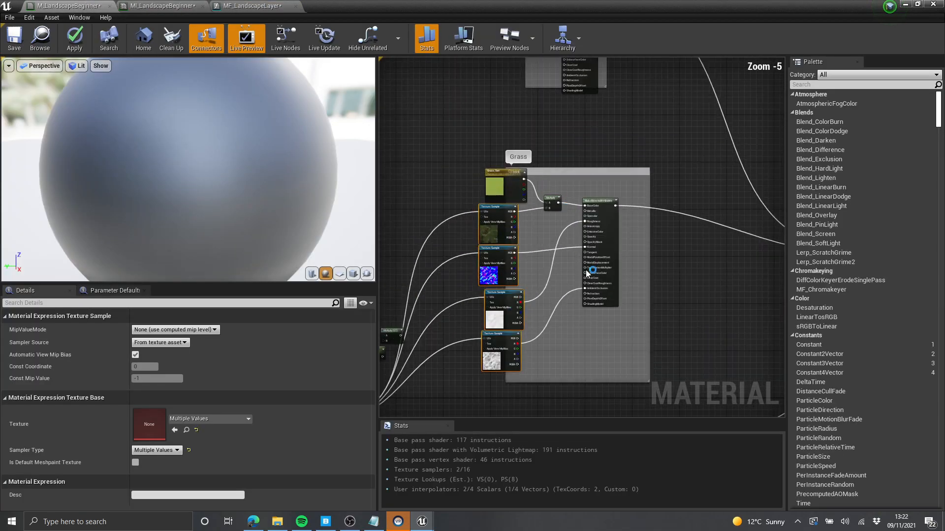
{"action": "right_click_drag", "start_coordinate": [658, 297], "coordinate": [659, 224]}
{"action": "scroll", "coordinate": [659, 225], "scroll_direction": "down", "scroll_amount": 3}
{"action": "scroll", "coordinate": [658, 225], "scroll_direction": "up", "scroll_amount": 2}
{"action": "scroll", "coordinate": [633, 158], "scroll_direction": "up", "scroll_amount": 3}
{"action": "left_click_drag", "start_coordinate": [647, 147], "coordinate": [569, 238]}
{"action": "scroll", "coordinate": [570, 119], "scroll_direction": "down", "scroll_amount": 1}
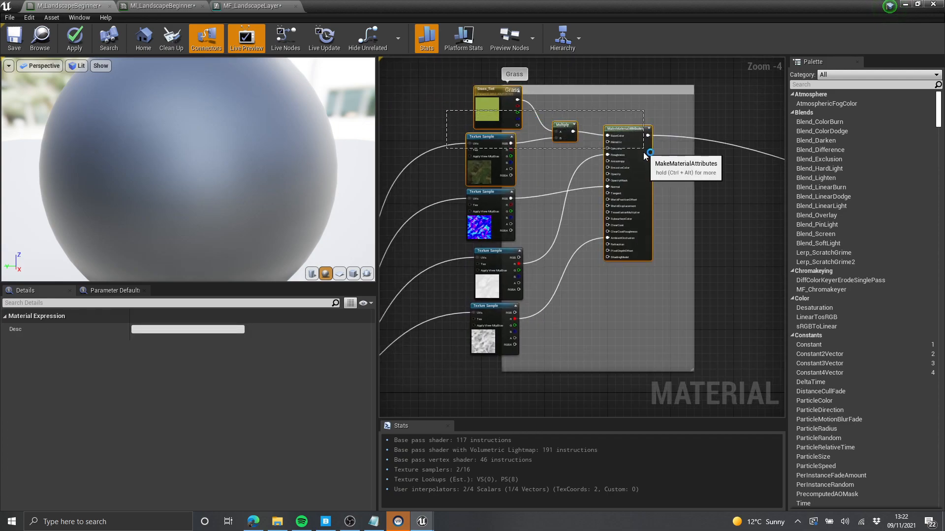
{"action": "left_click_drag", "start_coordinate": [644, 152], "coordinate": [646, 239]}
{"action": "right_click_drag", "start_coordinate": [387, 361], "coordinate": [413, 337]}
{"action": "scroll", "coordinate": [643, 188], "scroll_direction": "down", "scroll_amount": 2}
{"action": "right_click_drag", "start_coordinate": [644, 188], "coordinate": [565, 295]}
- Paste the copied grass nodes into MF_LandscapeLayer, beside the Output Result node
{"action": "left_click", "coordinate": [253, 7]}
{"action": "scroll", "coordinate": [246, 217], "scroll_direction": "down", "scroll_amount": 2}
{"action": "right_click_drag", "start_coordinate": [196, 241], "coordinate": [319, 190]}
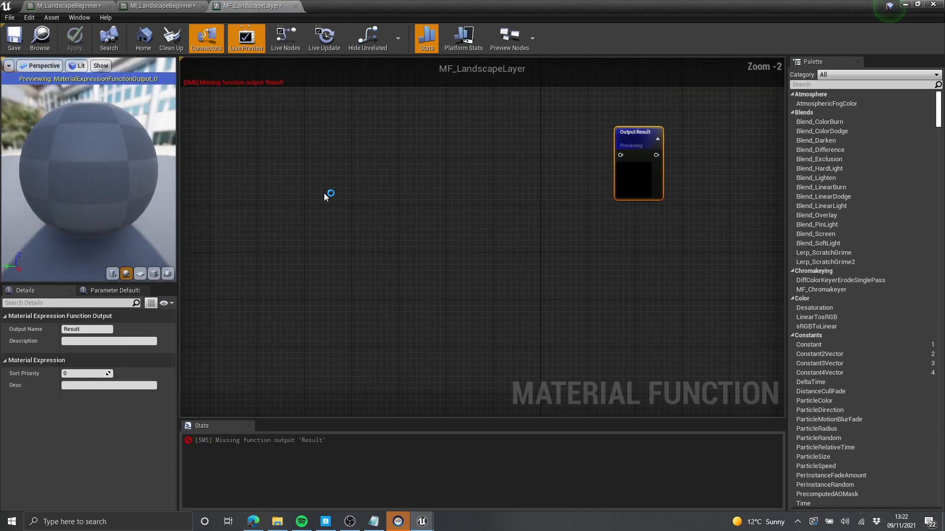
{"action": "key", "text": "ctrl+v"}
{"action": "scroll", "coordinate": [557, 192], "scroll_direction": "down", "scroll_amount": 2}
{"action": "right_click_drag", "start_coordinate": [559, 177], "coordinate": [524, 224]}
{"action": "left_click_drag", "start_coordinate": [521, 220], "coordinate": [513, 199]}
{"action": "left_click", "coordinate": [550, 222]}
- Connect MakeMaterialAttributes to Output Result, line the output node up beside it and apply the function
{"action": "scroll", "coordinate": [551, 224], "scroll_direction": "up", "scroll_amount": 4}
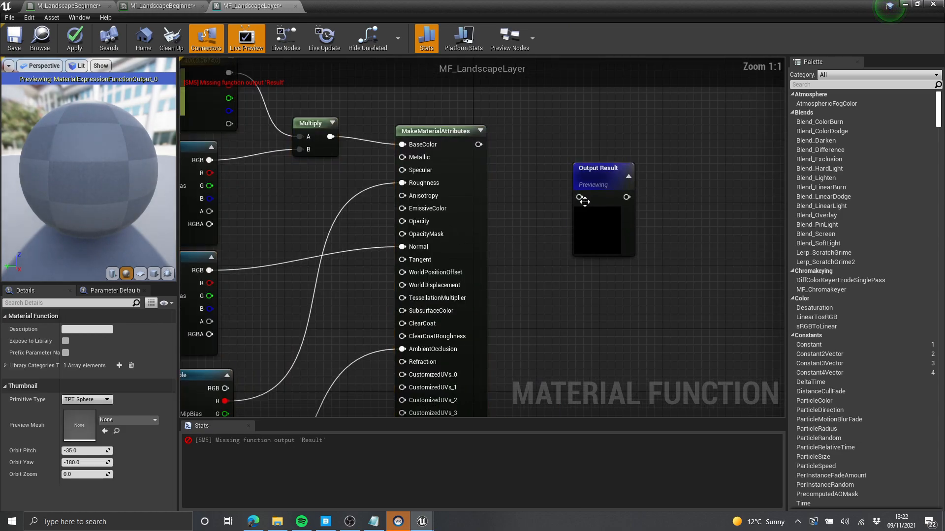
{"action": "left_click_drag", "start_coordinate": [471, 149], "coordinate": [597, 197]}
{"action": "left_click", "coordinate": [466, 145]}
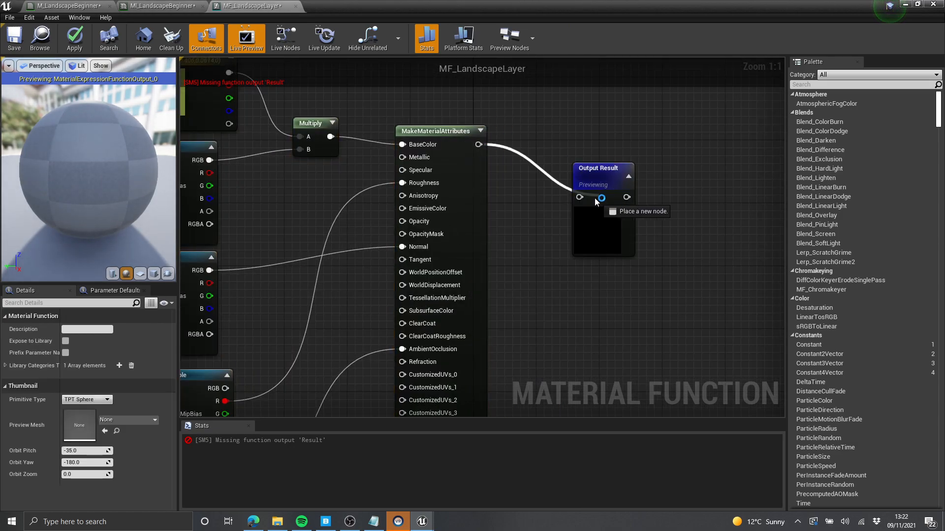
{"action": "left_click_drag", "start_coordinate": [612, 240], "coordinate": [559, 168]}
{"action": "scroll", "coordinate": [510, 223], "scroll_direction": "down", "scroll_amount": 3}
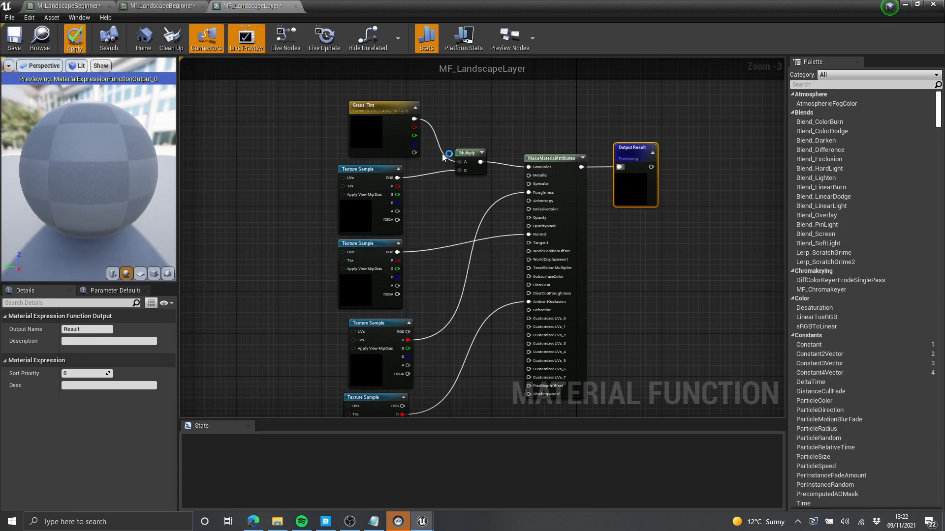
- Add a MaterialFunctionCall node for MF_LandscapeLayer between the Placeholder and Grass groups in M_LandscapeBeginner
{"action": "left_click", "coordinate": [69, 5]}
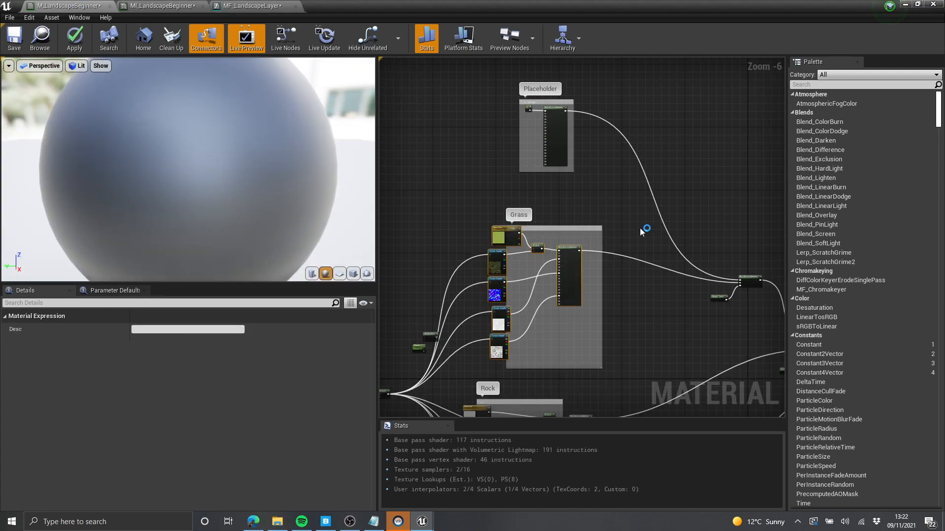
{"action": "right_click_drag", "start_coordinate": [640, 229], "coordinate": [517, 182]}
{"action": "left_click", "coordinate": [516, 182]}
{"action": "right_click", "coordinate": [516, 182]}
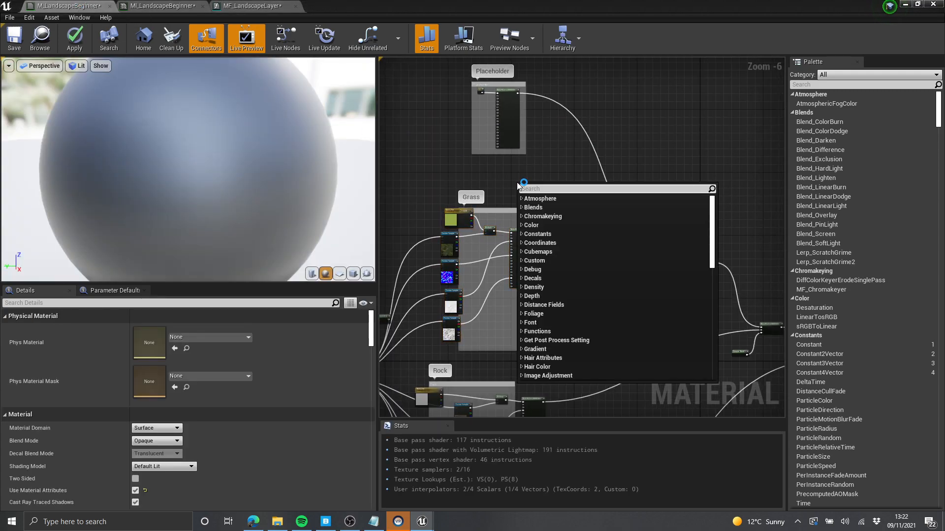
{"action": "type", "text": "mf"}
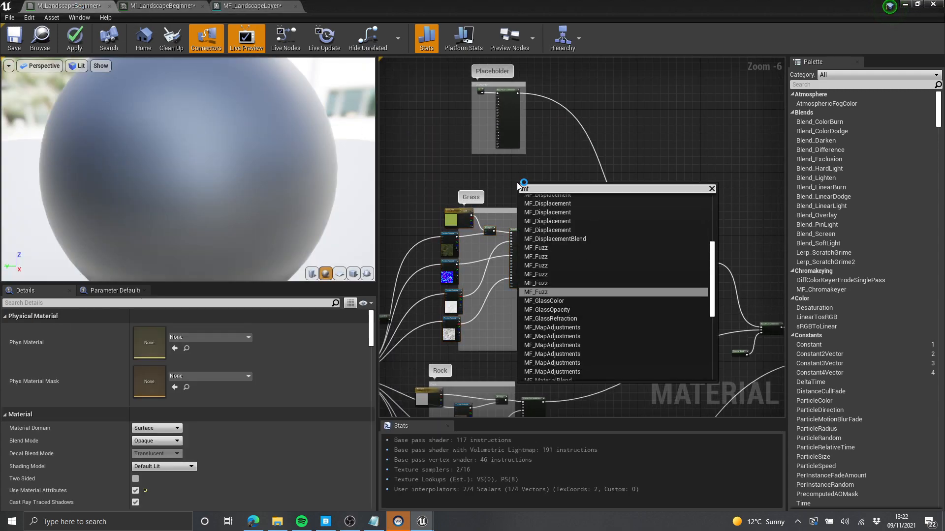
{"action": "key", "text": "BackSpace"}
{"action": "key", "text": "BackSpace"}
{"action": "type", "text": "material fun"}
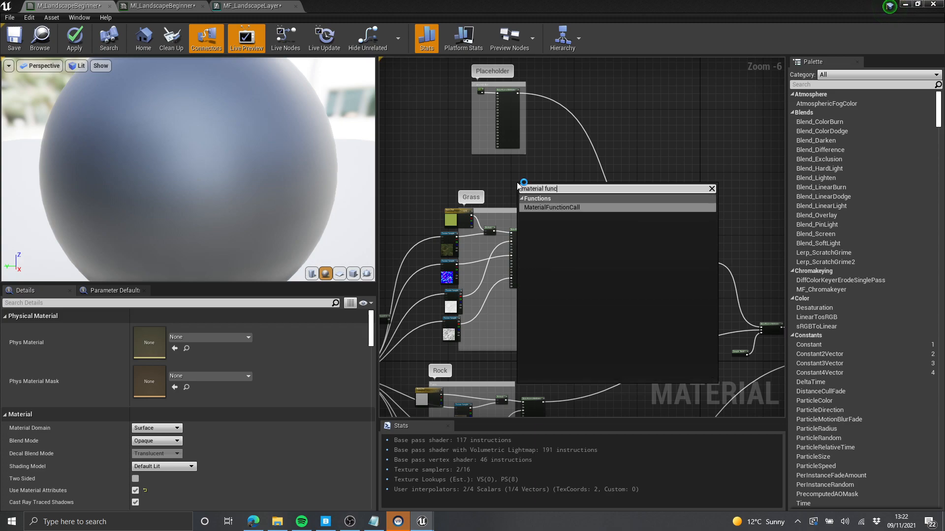
{"action": "type", "text": "c"}
{"action": "key", "text": "Return"}
{"action": "scroll", "coordinate": [521, 189], "scroll_direction": "up", "scroll_amount": 6}
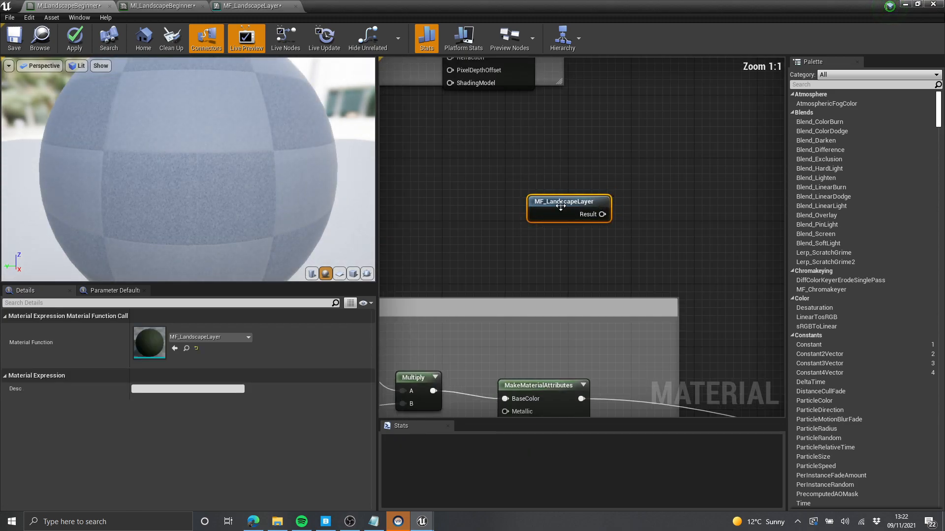
- Examine which material function asset the new function call node references
{"action": "left_click_drag", "start_coordinate": [477, 6], "coordinate": [575, 47]}
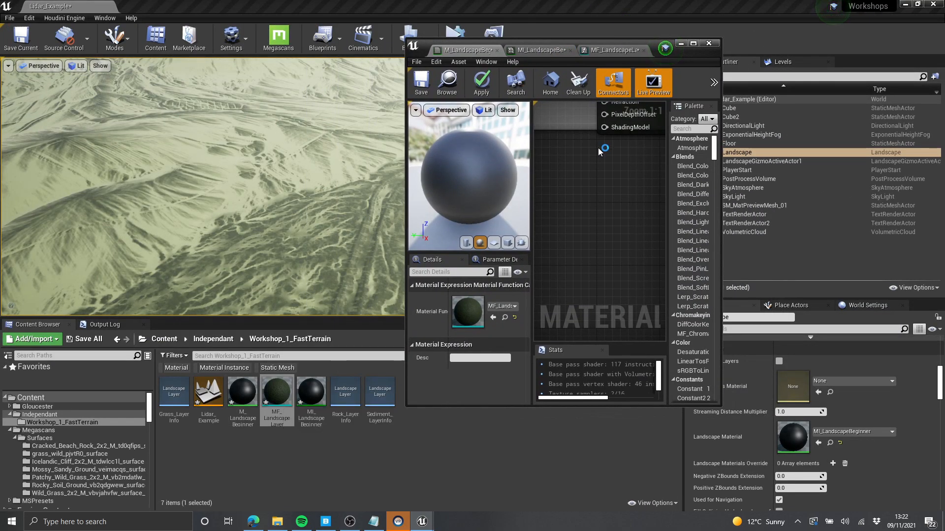
{"action": "scroll", "coordinate": [599, 213], "scroll_direction": "up", "scroll_amount": 2}
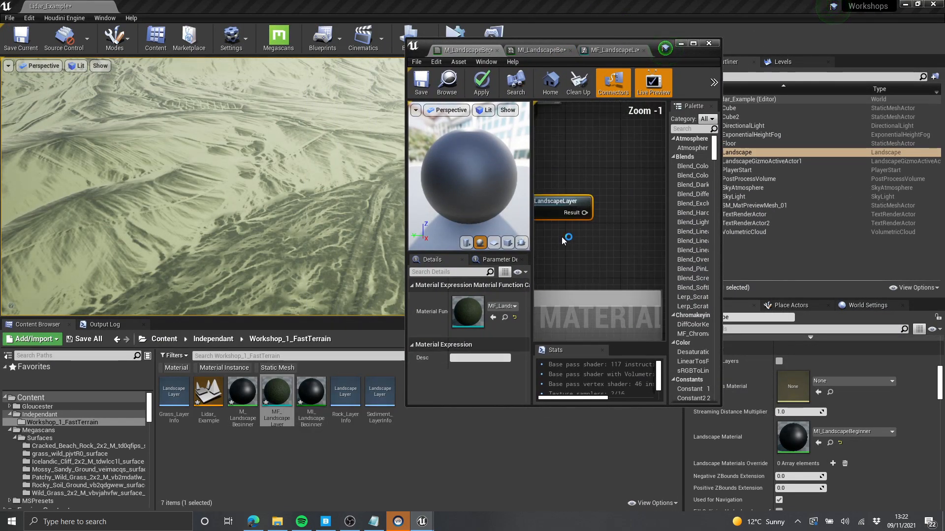
{"action": "left_click", "coordinate": [694, 44]}
{"action": "right_click_drag", "start_coordinate": [457, 189], "coordinate": [600, 207]}
{"action": "left_click", "coordinate": [599, 207]}
{"action": "left_click", "coordinate": [524, 175]}
{"action": "left_click", "coordinate": [205, 338]}
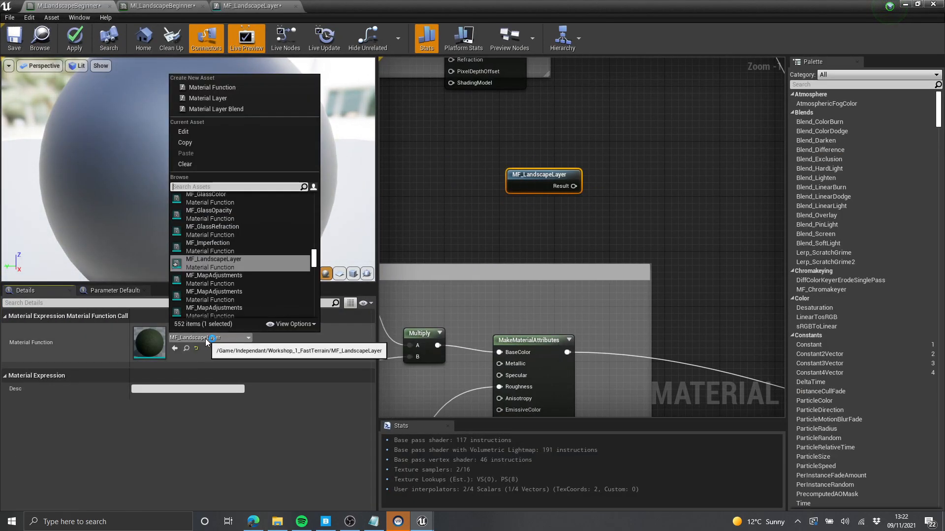
{"action": "left_click", "coordinate": [526, 253]}
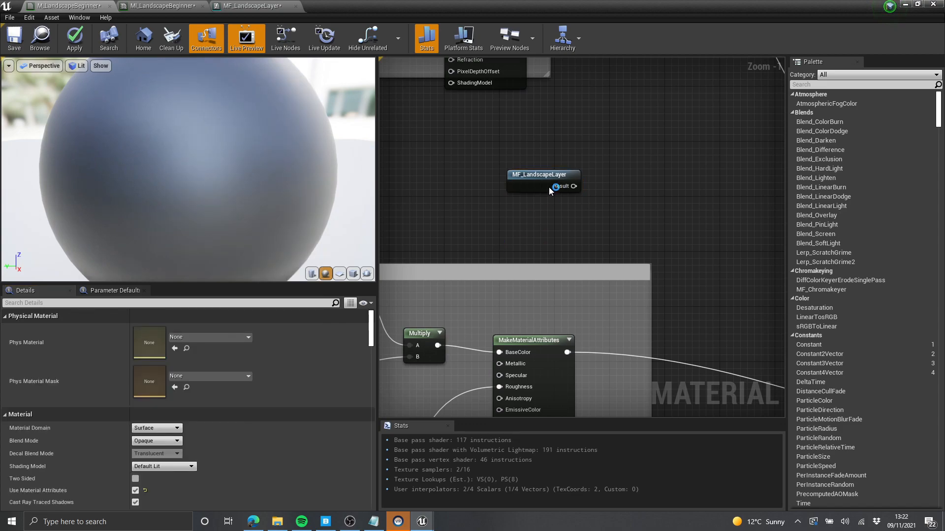
{"action": "scroll", "coordinate": [555, 268], "scroll_direction": "up", "scroll_amount": 2}
{"action": "left_click", "coordinate": [571, 249]}
{"action": "scroll", "coordinate": [591, 261], "scroll_direction": "down", "scroll_amount": 5}
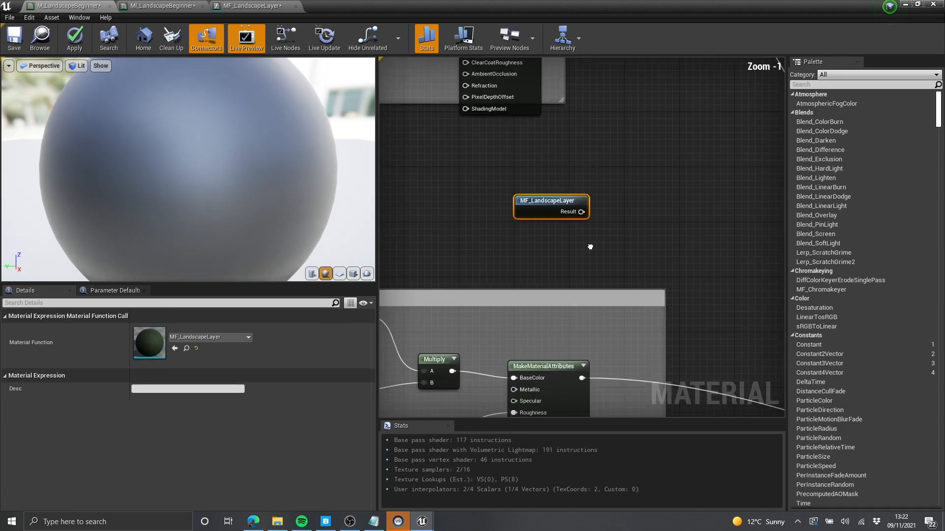
- Move the Grass MakeMaterialAttributes output link to the MF_LandscapeLayer result and place that node by the Grass group's edge
{"action": "right_click_drag", "start_coordinate": [671, 150], "coordinate": [562, 152]}
{"action": "scroll", "coordinate": [565, 150], "scroll_direction": "up", "scroll_amount": 3}
{"action": "scroll", "coordinate": [565, 150], "scroll_direction": "down", "scroll_amount": 1}
{"action": "left_click_drag", "start_coordinate": [507, 224], "coordinate": [507, 86], "text": "ctrl"}
{"action": "right_click_drag", "start_coordinate": [533, 122], "coordinate": [543, 169]}
{"action": "left_click_drag", "start_coordinate": [486, 130], "coordinate": [556, 238]}
- Review the grass node setup inside MF_LandscapeLayer
{"action": "left_click", "coordinate": [252, 6]}
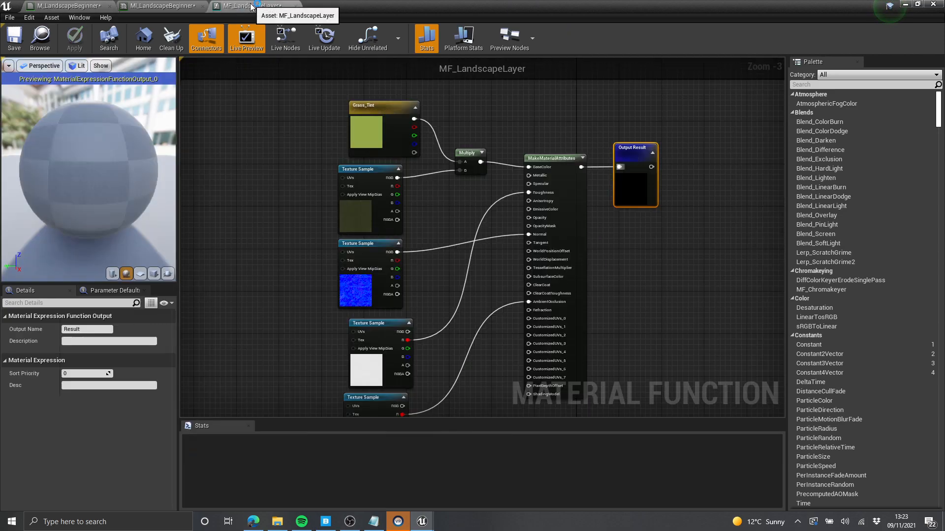
{"action": "left_click", "coordinate": [354, 231]}
{"action": "scroll", "coordinate": [354, 232], "scroll_direction": "down", "scroll_amount": 2}
{"action": "right_click_drag", "start_coordinate": [384, 301], "coordinate": [418, 416]}
{"action": "scroll", "coordinate": [438, 128], "scroll_direction": "up", "scroll_amount": 2}
{"action": "scroll", "coordinate": [350, 192], "scroll_direction": "down", "scroll_amount": 3}
{"action": "right_click_drag", "start_coordinate": [269, 274], "coordinate": [356, 167]}
{"action": "left_click", "coordinate": [427, 218]}
{"action": "scroll", "coordinate": [428, 218], "scroll_direction": "down", "scroll_amount": 1}
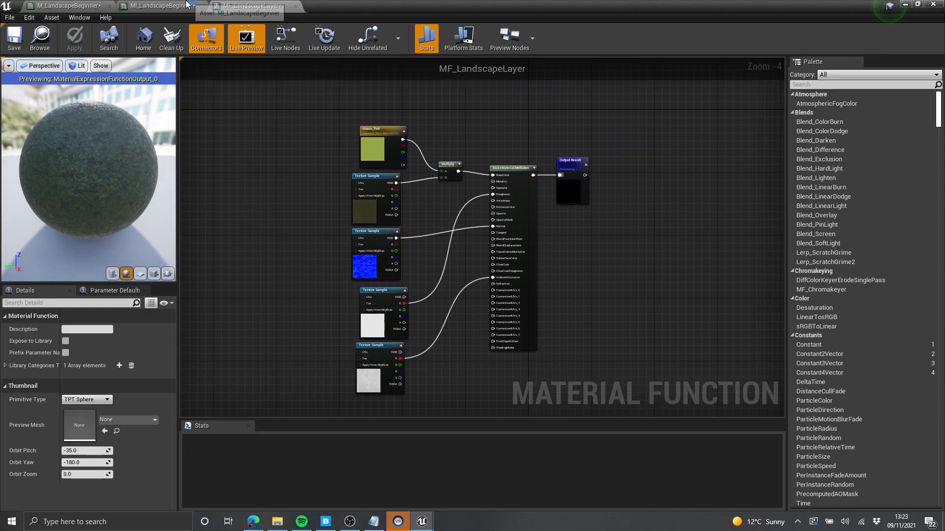
- Apply the changes to the M_LandscapeBeginner material
{"action": "left_click", "coordinate": [165, 6]}
{"action": "left_click", "coordinate": [78, 7]}
{"action": "left_click", "coordinate": [75, 38]}
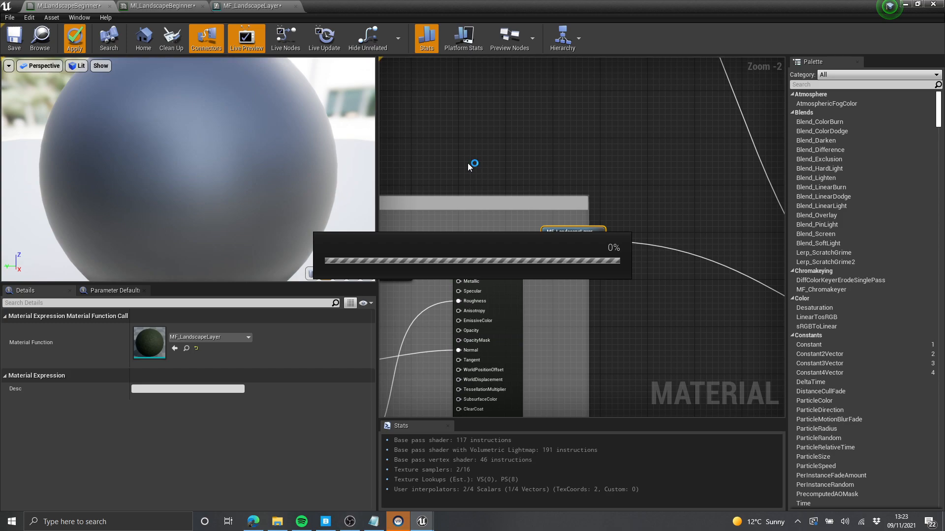
- Inspect the landscape full screen with the function-driven Grass layer, and return to the material editor
{"action": "left_click_drag", "start_coordinate": [430, 13], "coordinate": [684, 196]}
{"action": "left_click", "coordinate": [662, 188]}
{"action": "right_click_drag", "start_coordinate": [549, 157], "coordinate": [525, 117]}
{"action": "mouse_move", "coordinate": [539, 159]}
{"action": "right_mouse_down"}
{"action": "mouse_move", "coordinate": [552, 183]}
{"action": "mouse_move", "coordinate": [537, 160]}
{"action": "right_mouse_up"}
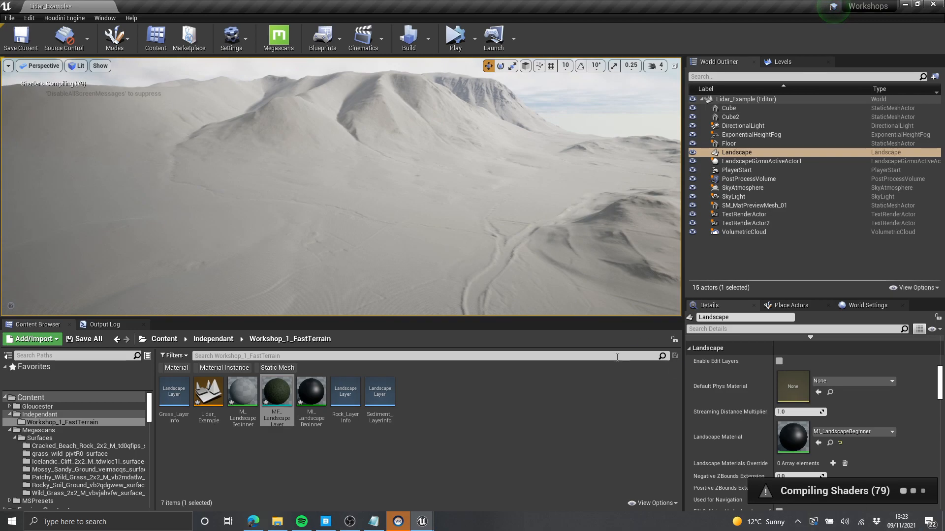
{"action": "key", "text": "w"}
{"action": "right_click_drag", "start_coordinate": [466, 197], "coordinate": [424, 275]}
{"action": "key", "text": "F11"}
{"action": "key", "text": "s"}
{"action": "key", "text": "s"}
{"action": "key", "text": "alt+Tab"}
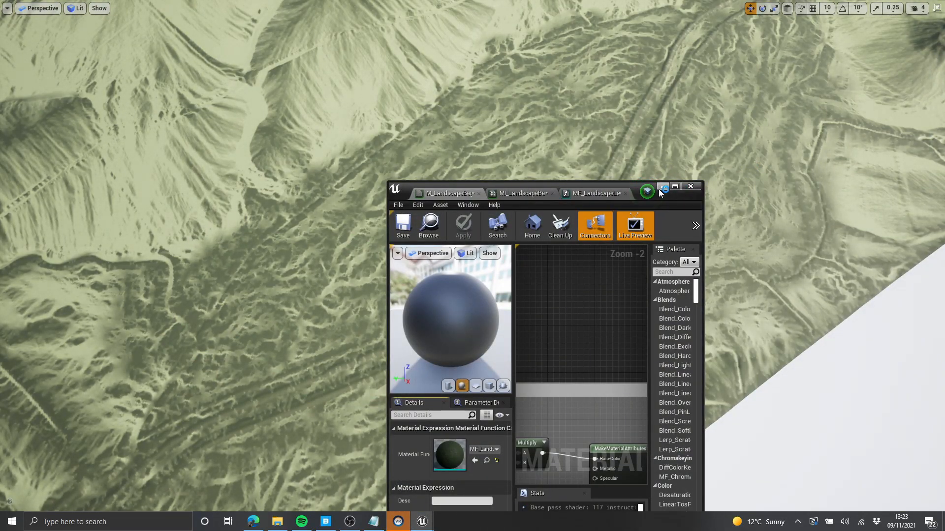
{"action": "left_click", "coordinate": [662, 188]}
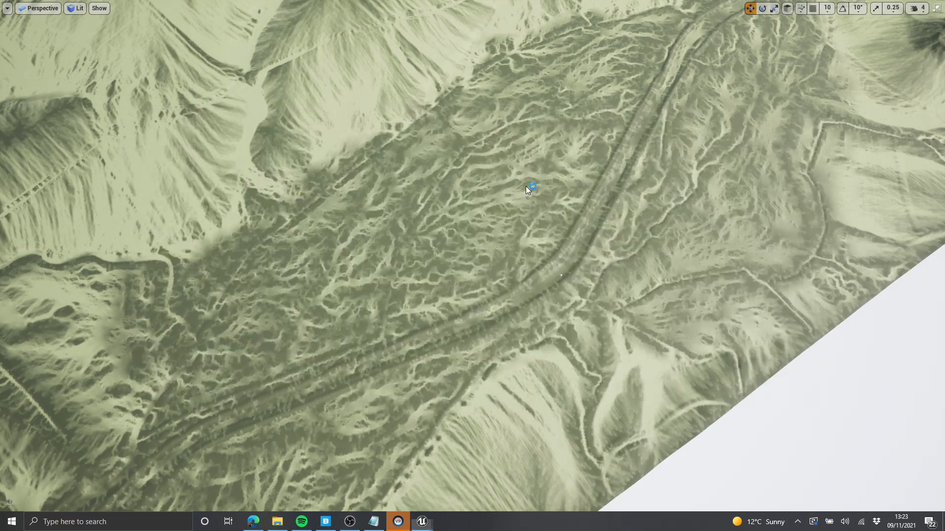
{"action": "key", "text": "alt+Tab"}
{"action": "left_click", "coordinate": [675, 186]}
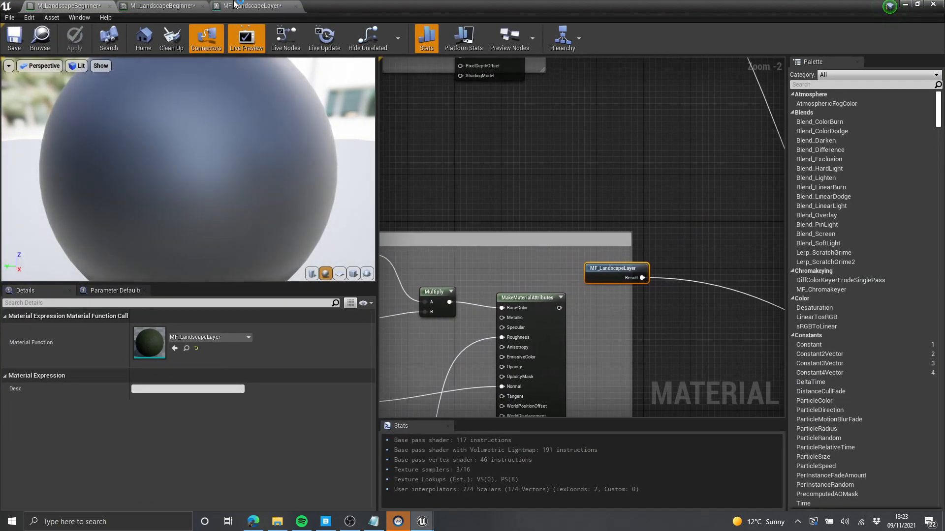
- Select the texture samples in MF_LandscapeLayer to examine which nodes need external inputs
{"action": "left_click", "coordinate": [233, 4]}
{"action": "right_click_drag", "start_coordinate": [394, 224], "coordinate": [527, 197]}
{"action": "scroll", "coordinate": [527, 196], "scroll_direction": "up", "scroll_amount": 1}
{"action": "scroll", "coordinate": [389, 188], "scroll_direction": "down", "scroll_amount": 1}
{"action": "left_click_drag", "start_coordinate": [419, 162], "coordinate": [468, 345]}
{"action": "right_click_drag", "start_coordinate": [465, 165], "coordinate": [471, 216]}
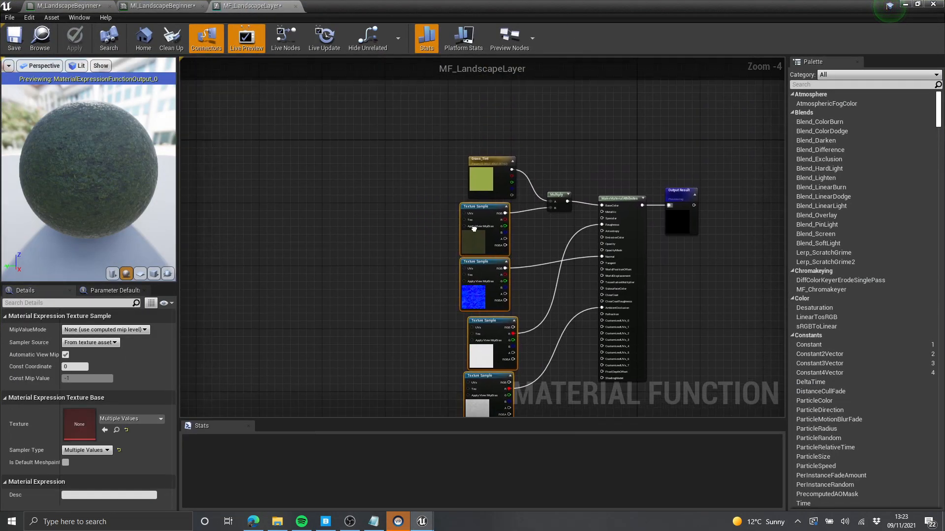
- Add a Vector3 function input node beside Grass_Tint and name it Tint
{"action": "scroll", "coordinate": [379, 160], "scroll_direction": "up", "scroll_amount": 1}
{"action": "left_click", "coordinate": [378, 160]}
{"action": "right_click", "coordinate": [379, 160]}
{"action": "type", "text": "functio"}
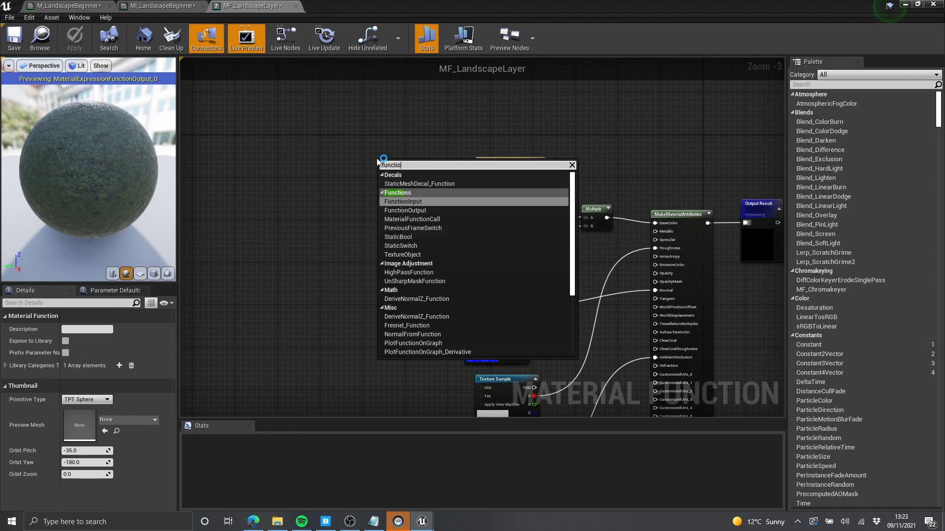
{"action": "type", "text": "n"}
{"action": "key", "text": "Return"}
{"action": "scroll", "coordinate": [354, 202], "scroll_direction": "up", "scroll_amount": 3}
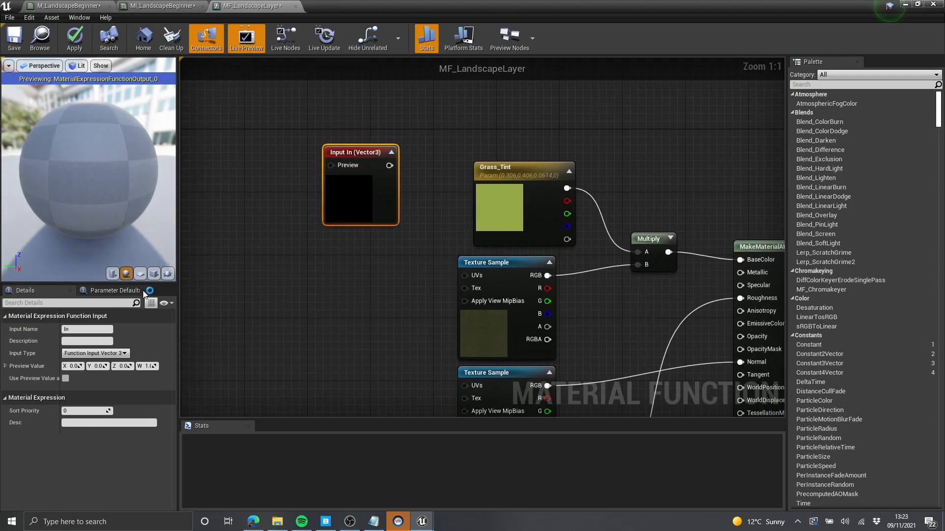
{"action": "left_click", "coordinate": [92, 331]}
{"action": "type", "text": "Tint"}
{"action": "key", "text": "Return"}
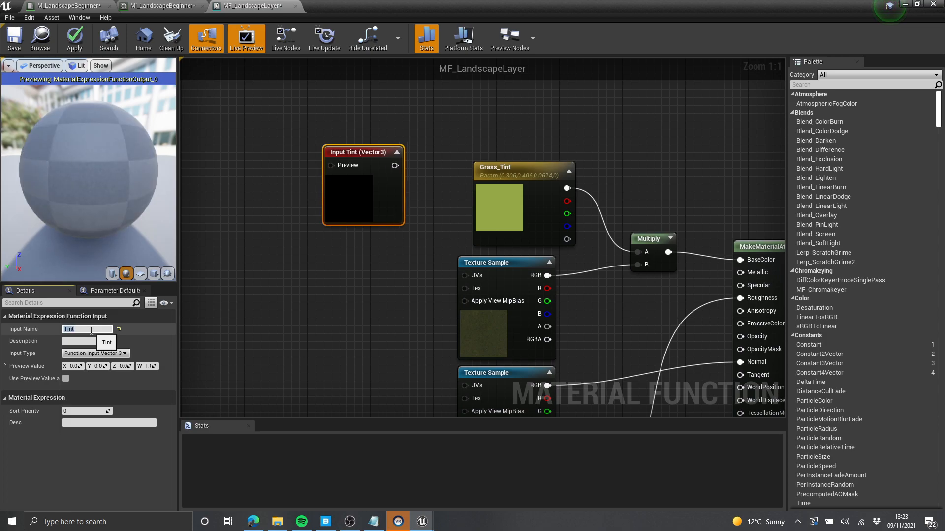
- Arrange the Grass_Tint parameter and Tint input side by side, with the input between the parameter and the Multiply node
{"action": "left_click_drag", "start_coordinate": [502, 216], "coordinate": [218, 168]}
{"action": "right_click_drag", "start_coordinate": [261, 173], "coordinate": [379, 185]}
{"action": "scroll", "coordinate": [416, 158], "scroll_direction": "up", "scroll_amount": 1}
{"action": "right_click_drag", "start_coordinate": [412, 154], "coordinate": [358, 160]}
{"action": "left_click_drag", "start_coordinate": [409, 219], "coordinate": [432, 251]}
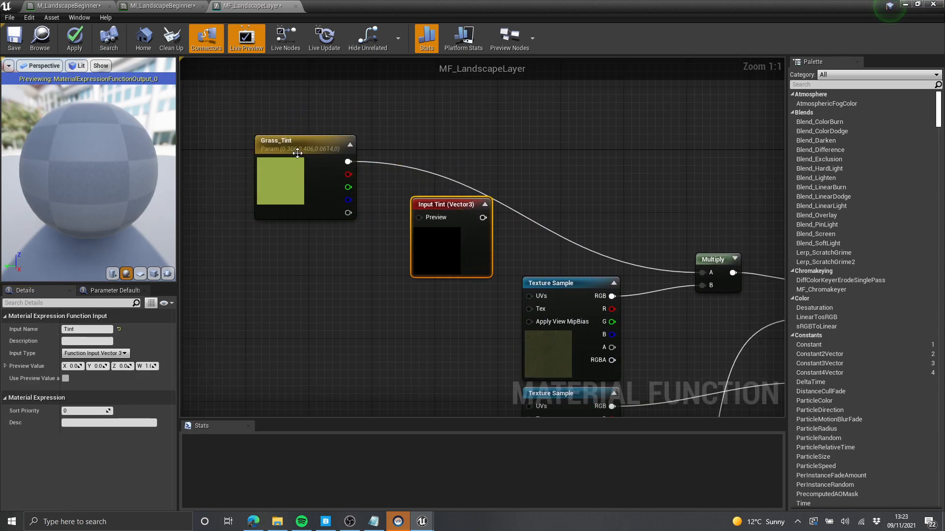
{"action": "left_click_drag", "start_coordinate": [294, 149], "coordinate": [294, 172]}
{"action": "left_click_drag", "start_coordinate": [444, 238], "coordinate": [452, 206]}
{"action": "right_click_drag", "start_coordinate": [399, 195], "coordinate": [381, 222]}
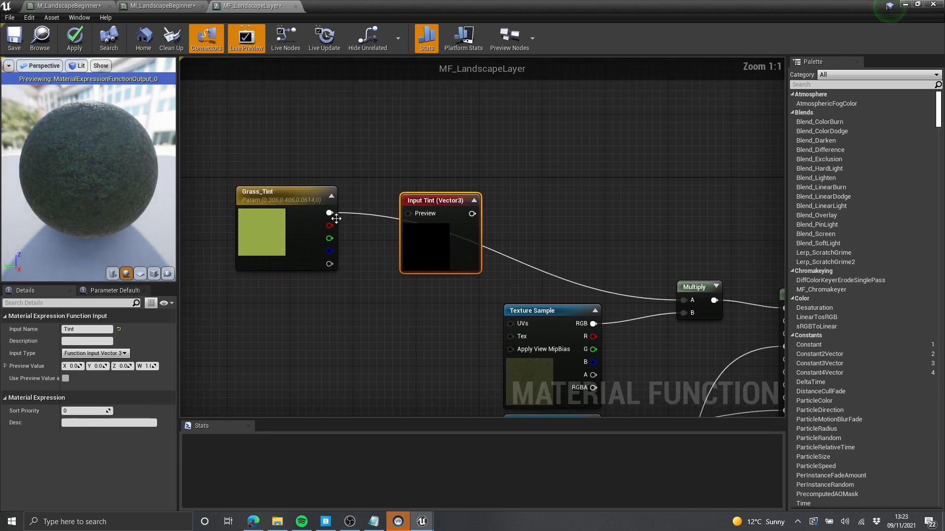
- Convert the Grass_Tint parameter to a constant, connect it to the Tint input's Preview pin, and space the two nodes apart
{"action": "right_click", "coordinate": [274, 216]}
{"action": "left_click", "coordinate": [277, 178]}
{"action": "left_click_drag", "start_coordinate": [273, 216], "coordinate": [293, 208]}
{"action": "right_click", "coordinate": [303, 208]}
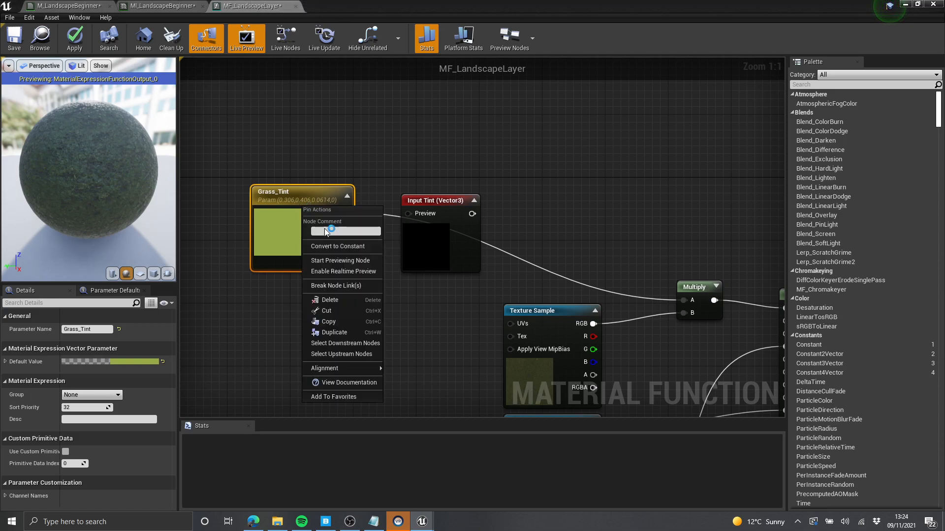
{"action": "left_click", "coordinate": [350, 247]}
{"action": "left_click_drag", "start_coordinate": [292, 189], "coordinate": [309, 207]}
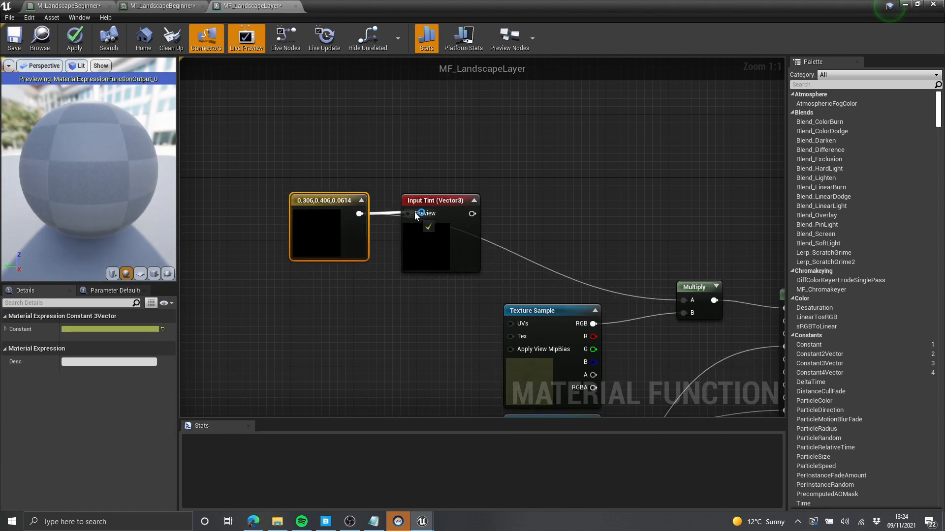
{"action": "left_click_drag", "start_coordinate": [438, 212], "coordinate": [468, 249]}
- Set the tint constant's colour to white, with saturation 0 and value 1
{"action": "left_click", "coordinate": [317, 242]}
{"action": "left_click", "coordinate": [344, 243]}
{"action": "left_click", "coordinate": [108, 332]}
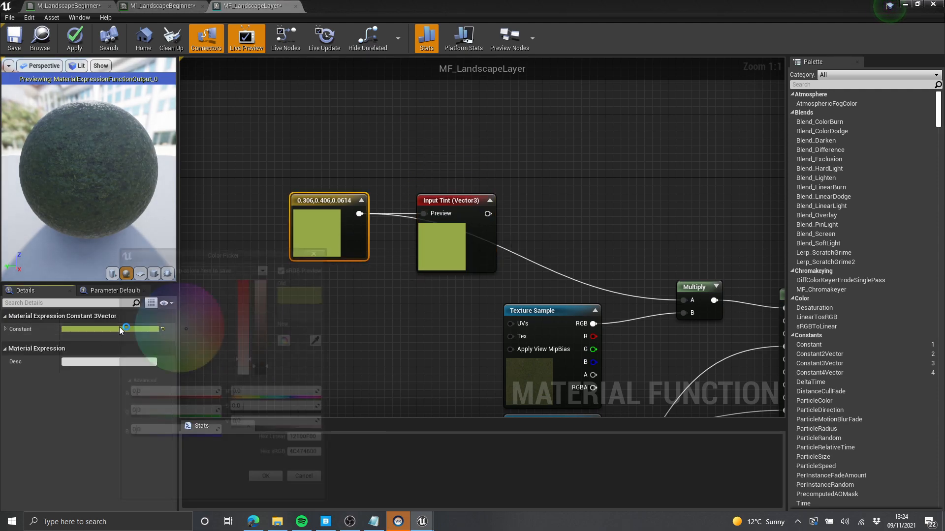
{"action": "key", "text": "Return"}
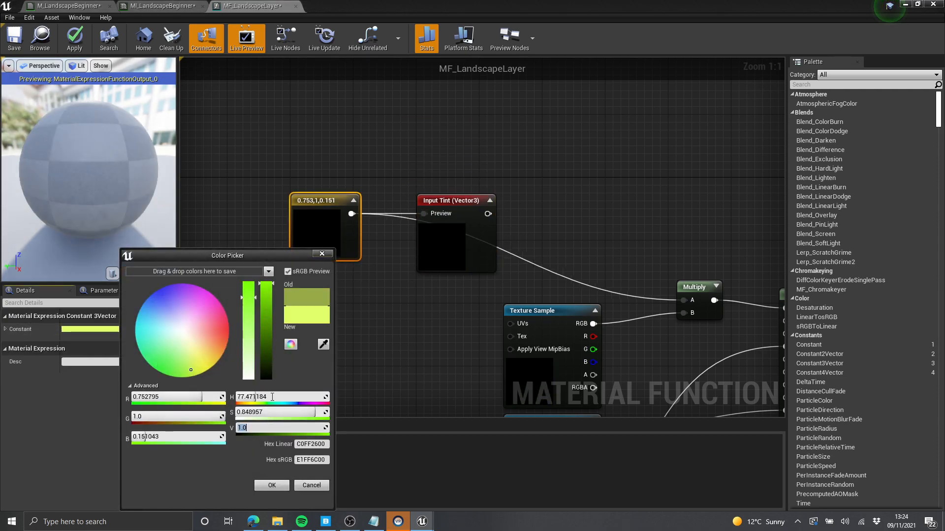
{"action": "left_click_drag", "start_coordinate": [253, 336], "coordinate": [257, 401]}
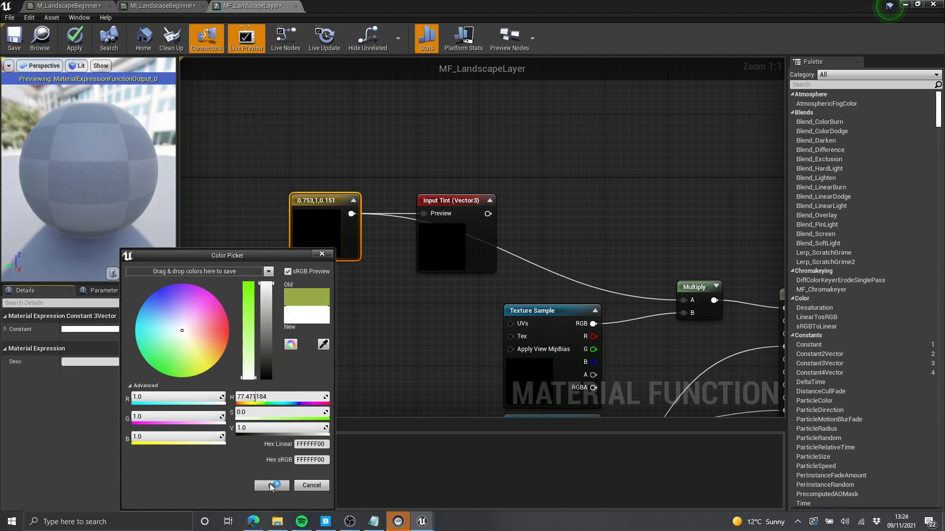
{"action": "left_click", "coordinate": [424, 323]}
- Connect the Tint input's output to the Multiply node's A input, replacing the constant's direct link
{"action": "scroll", "coordinate": [440, 319], "scroll_direction": "down", "scroll_amount": 2}
{"action": "right_click_drag", "start_coordinate": [440, 319], "coordinate": [285, 216]}
{"action": "scroll", "coordinate": [309, 142], "scroll_direction": "up", "scroll_amount": 2}
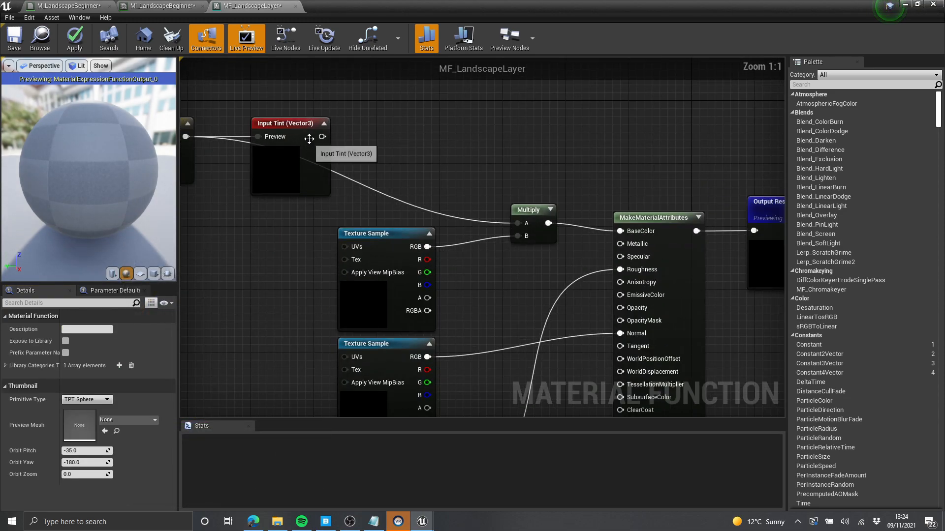
{"action": "left_click_drag", "start_coordinate": [322, 137], "coordinate": [523, 225]}
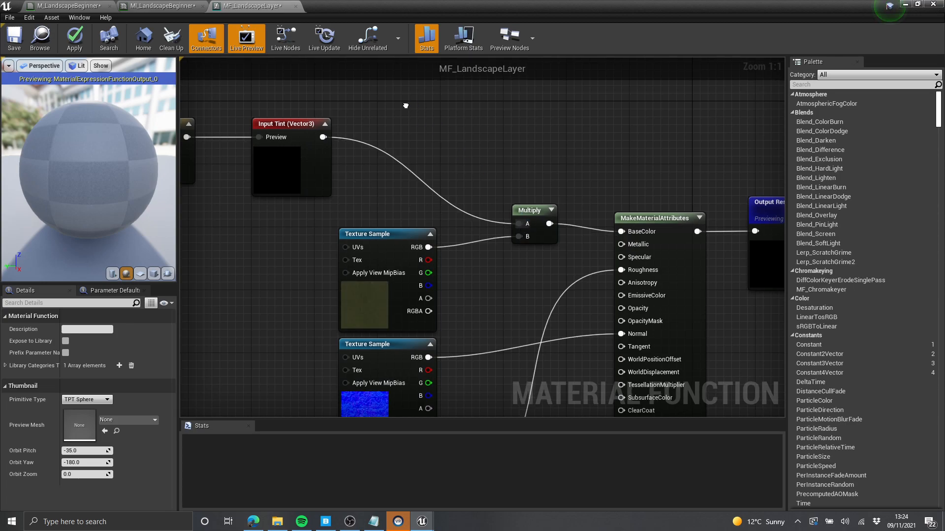
- Apply the material function changes, then in M_LandscapeBeginner move the MF_LandscapeLayer node over the Grass comment group
{"action": "scroll", "coordinate": [600, 213], "scroll_direction": "down", "scroll_amount": 2}
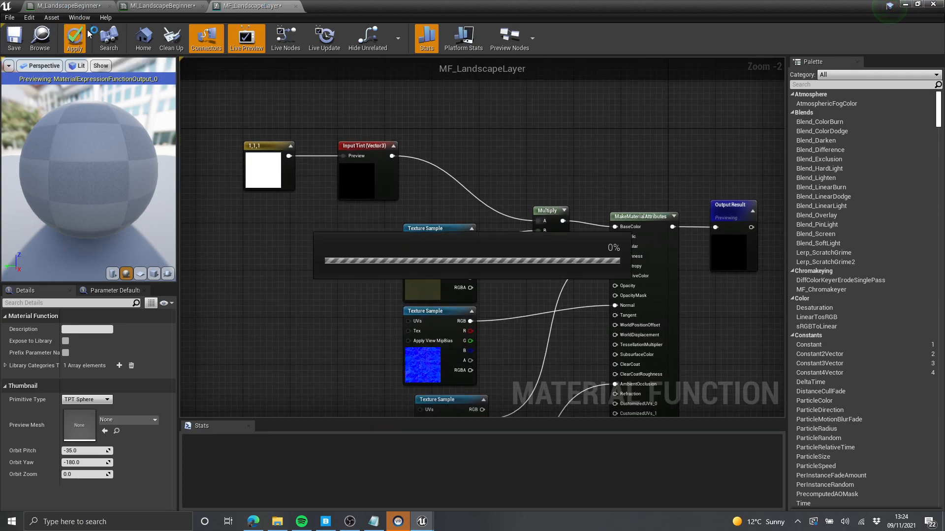
{"action": "left_click", "coordinate": [76, 4]}
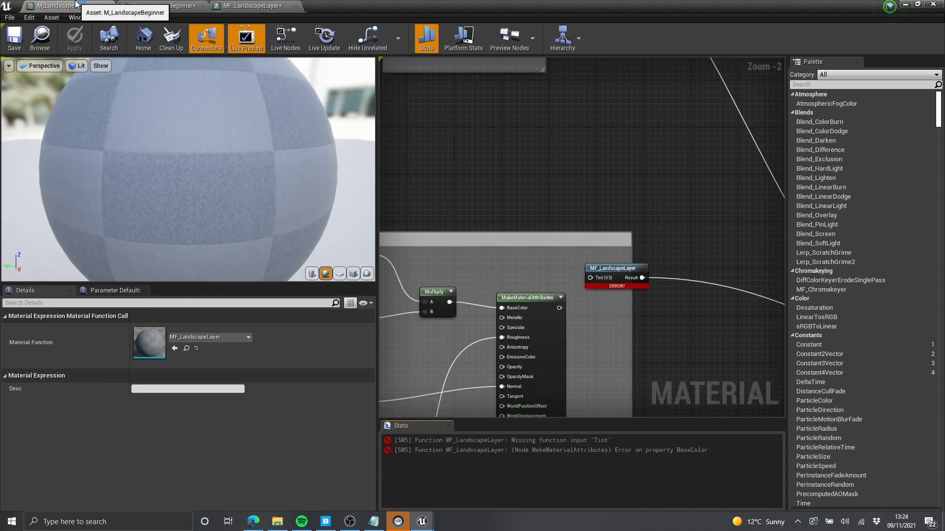
{"action": "right_click_drag", "start_coordinate": [605, 230], "coordinate": [552, 143]}
{"action": "scroll", "coordinate": [553, 143], "scroll_direction": "up", "scroll_amount": 3}
{"action": "left_click_drag", "start_coordinate": [582, 201], "coordinate": [549, 183]}
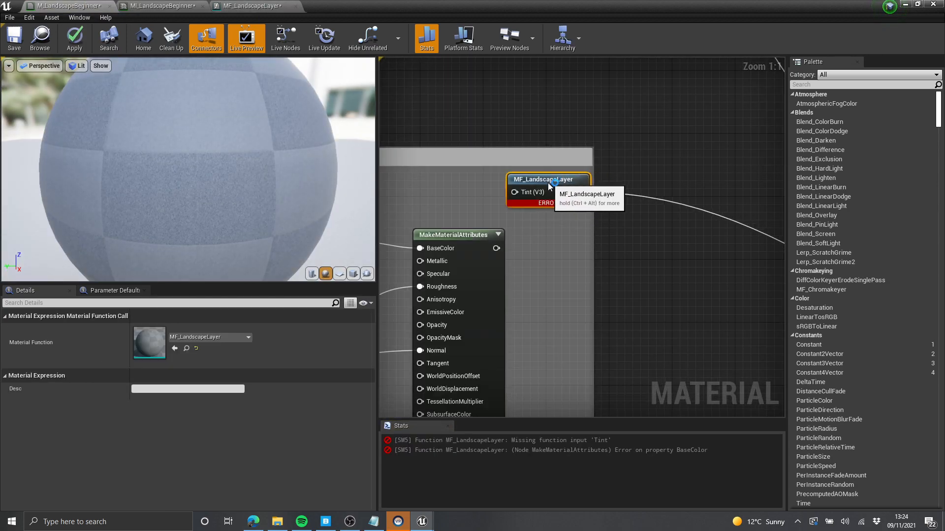
- Move the Grass_Tint parameter out of the Grass group and connect it to MF_LandscapeLayer's Tint input
{"action": "scroll", "coordinate": [571, 267], "scroll_direction": "down", "scroll_amount": 2}
{"action": "right_click_drag", "start_coordinate": [571, 267], "coordinate": [758, 208]}
{"action": "scroll", "coordinate": [605, 178], "scroll_direction": "down", "scroll_amount": 1}
{"action": "right_click_drag", "start_coordinate": [616, 161], "coordinate": [541, 188]}
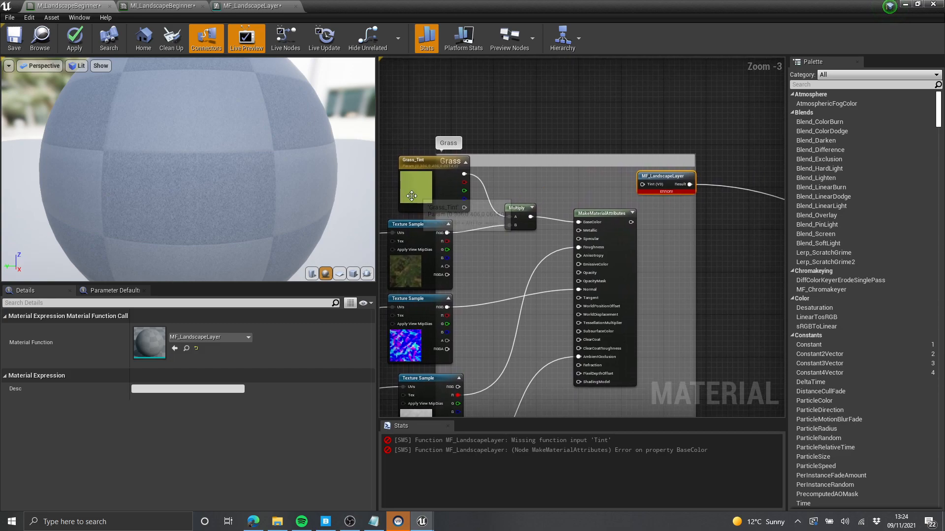
{"action": "left_click_drag", "start_coordinate": [404, 188], "coordinate": [542, 128]}
{"action": "scroll", "coordinate": [639, 161], "scroll_direction": "up", "scroll_amount": 3}
{"action": "left_click_drag", "start_coordinate": [484, 103], "coordinate": [486, 103]}
{"action": "scroll", "coordinate": [591, 135], "scroll_direction": "down", "scroll_amount": 2}
- Place the MF_LandscapeLayer node beside Grass_Tint above the Grass group, and widen the graph area by narrowing the preview panel
{"action": "right_click_drag", "start_coordinate": [493, 189], "coordinate": [520, 234]}
{"action": "right_click_drag", "start_coordinate": [649, 209], "coordinate": [561, 195]}
{"action": "left_click_drag", "start_coordinate": [561, 196], "coordinate": [585, 120]}
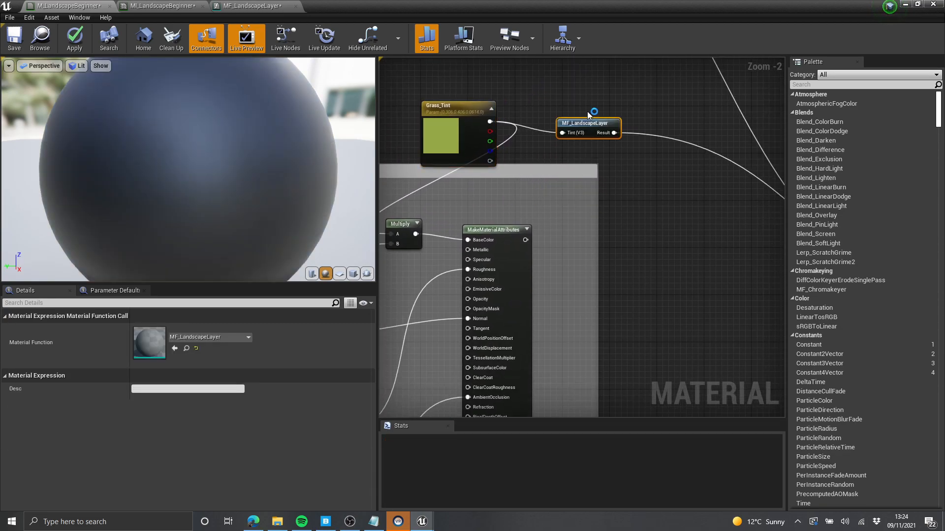
{"action": "left_click_drag", "start_coordinate": [377, 159], "coordinate": [223, 159]}
{"action": "scroll", "coordinate": [492, 221], "scroll_direction": "down", "scroll_amount": 4}
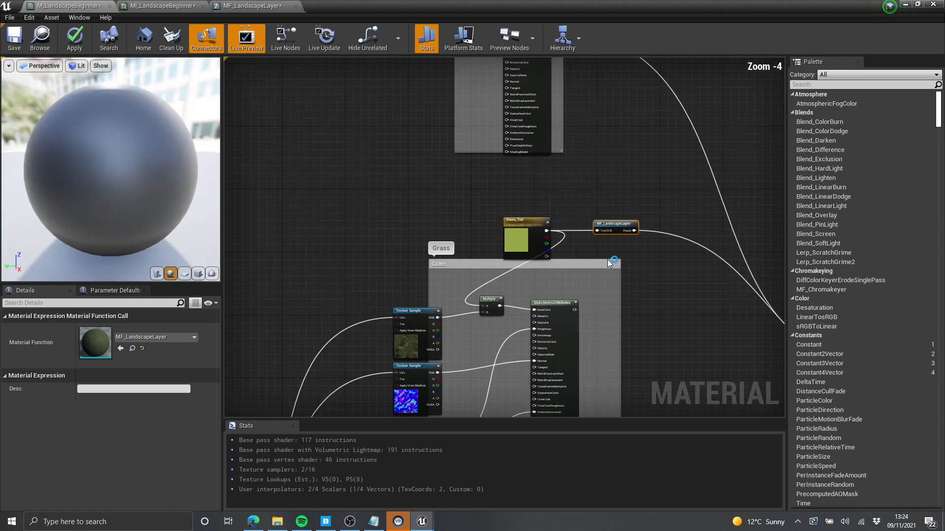
- Move the four Grass texture samples left out of the comment group and place Grass_Tint above them
{"action": "scroll", "coordinate": [489, 219], "scroll_direction": "up", "scroll_amount": 2}
{"action": "scroll", "coordinate": [489, 220], "scroll_direction": "up", "scroll_amount": 3}
{"action": "left_click_drag", "start_coordinate": [526, 181], "coordinate": [532, 170]}
{"action": "scroll", "coordinate": [500, 235], "scroll_direction": "down", "scroll_amount": 3}
{"action": "right_click_drag", "start_coordinate": [391, 233], "coordinate": [532, 99]}
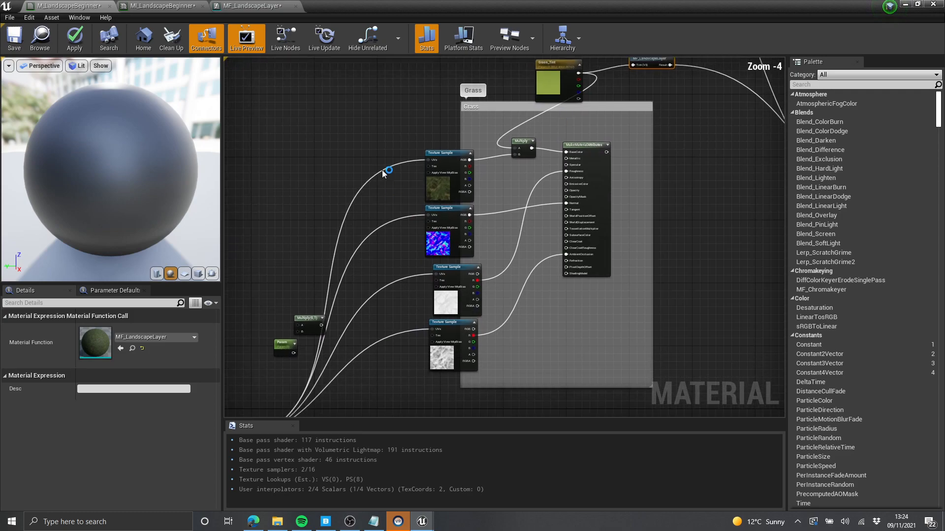
{"action": "left_click_drag", "start_coordinate": [449, 366], "coordinate": [450, 366]}
{"action": "left_click_drag", "start_coordinate": [470, 239], "coordinate": [395, 228]}
{"action": "right_click_drag", "start_coordinate": [528, 217], "coordinate": [507, 301]}
{"action": "left_click_drag", "start_coordinate": [524, 154], "coordinate": [326, 113]}
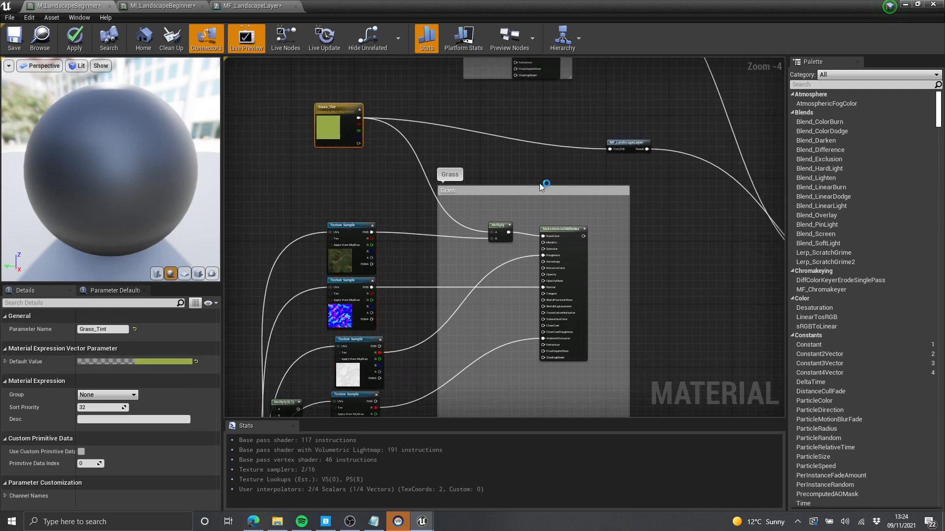
- Nudge the MF_LandscapeLayer node to the left and open its material function graph
{"action": "right_click_drag", "start_coordinate": [654, 178], "coordinate": [525, 191]}
{"action": "scroll", "coordinate": [529, 163], "scroll_direction": "up", "scroll_amount": 3}
{"action": "left_click_drag", "start_coordinate": [477, 154], "coordinate": [455, 154]}
{"action": "right_click_drag", "start_coordinate": [364, 164], "coordinate": [498, 138]}
{"action": "right_click_drag", "start_coordinate": [577, 141], "coordinate": [479, 203]}
{"action": "double_click", "coordinate": [552, 108]}
{"action": "scroll", "coordinate": [564, 103], "scroll_direction": "down", "scroll_amount": 3}
{"action": "scroll", "coordinate": [479, 203], "scroll_direction": "down", "scroll_amount": 3}
{"action": "scroll", "coordinate": [475, 189], "scroll_direction": "up", "scroll_amount": 5}
{"action": "double_click", "coordinate": [559, 175]}
- Duplicate the Tint function input and place the copy beside the first Texture Sample
{"action": "scroll", "coordinate": [416, 231], "scroll_direction": "down", "scroll_amount": 3}
{"action": "right_click_drag", "start_coordinate": [401, 255], "coordinate": [468, 221]}
{"action": "scroll", "coordinate": [411, 173], "scroll_direction": "up", "scroll_amount": 3}
{"action": "left_click", "coordinate": [448, 151]}
{"action": "right_click_drag", "start_coordinate": [445, 163], "coordinate": [455, 93]}
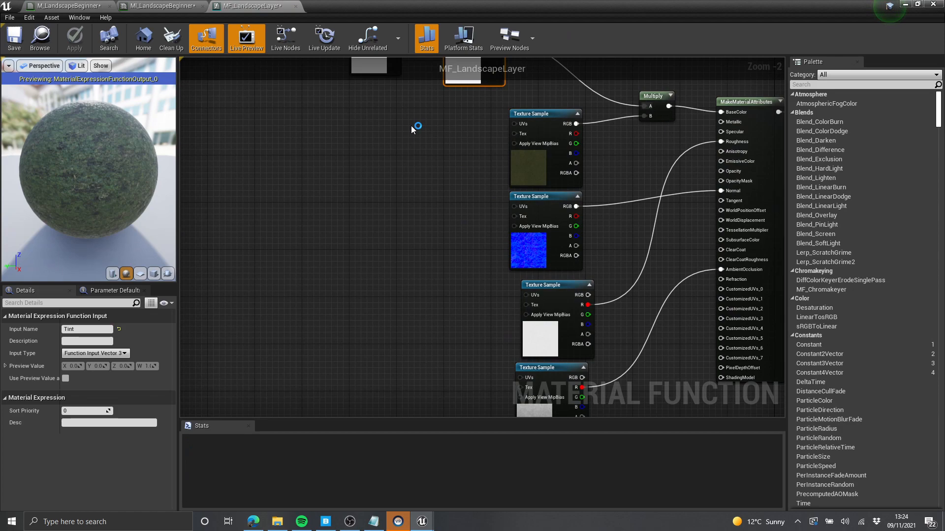
{"action": "key", "text": "ctrl+c"}
{"action": "key", "text": "ctrl+v"}
{"action": "right_click_drag", "start_coordinate": [405, 137], "coordinate": [378, 170]}
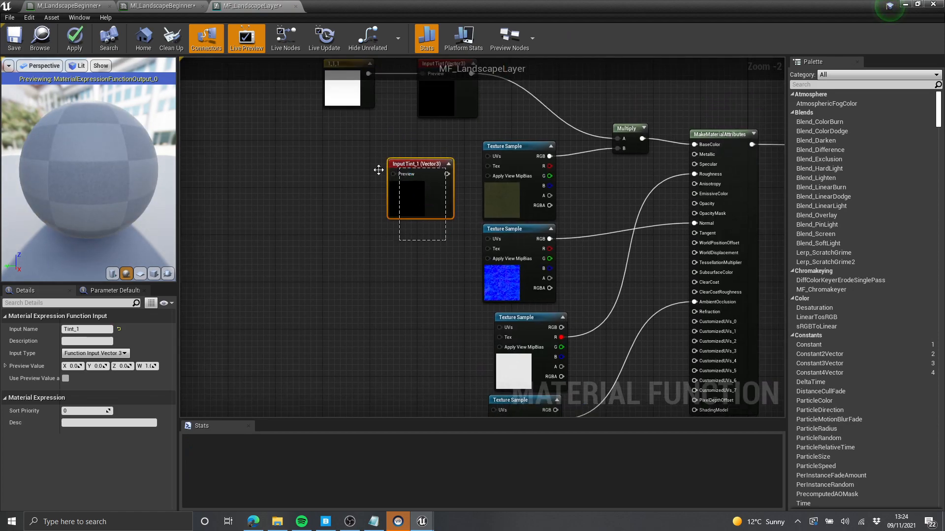
- Set the duplicated input's type to Function Input Texture 2D and shift its node slightly left
{"action": "left_click", "coordinate": [112, 355]}
{"action": "left_click", "coordinate": [127, 389]}
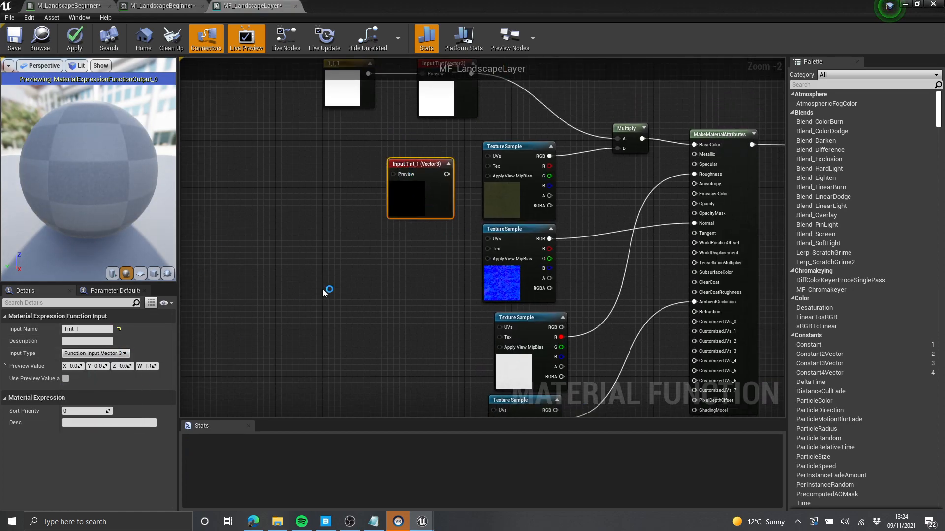
{"action": "left_click_drag", "start_coordinate": [422, 206], "coordinate": [390, 196]}
{"action": "scroll", "coordinate": [423, 172], "scroll_direction": "up", "scroll_amount": 2}
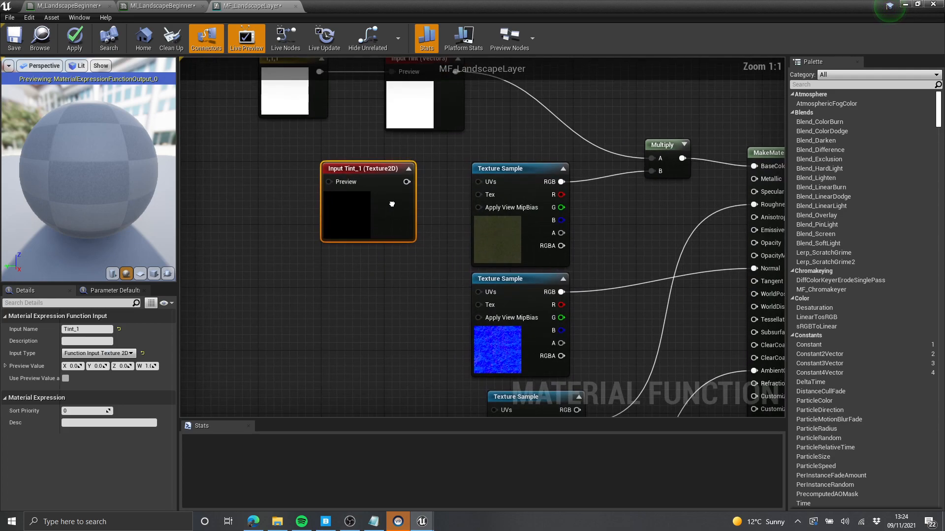
- Duplicate the Texture 2D input three times, placing one copy beside each remaining Texture Sample
{"action": "scroll", "coordinate": [396, 210], "scroll_direction": "down", "scroll_amount": 3}
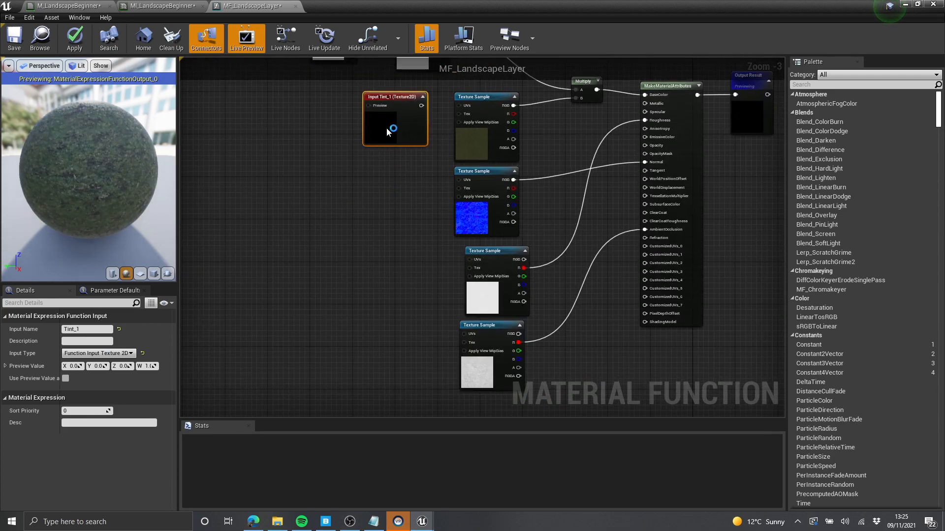
{"action": "right_click_drag", "start_coordinate": [386, 127], "coordinate": [380, 161]}
{"action": "key", "text": "ctrl+v"}
{"action": "key", "text": "ctrl+v"}
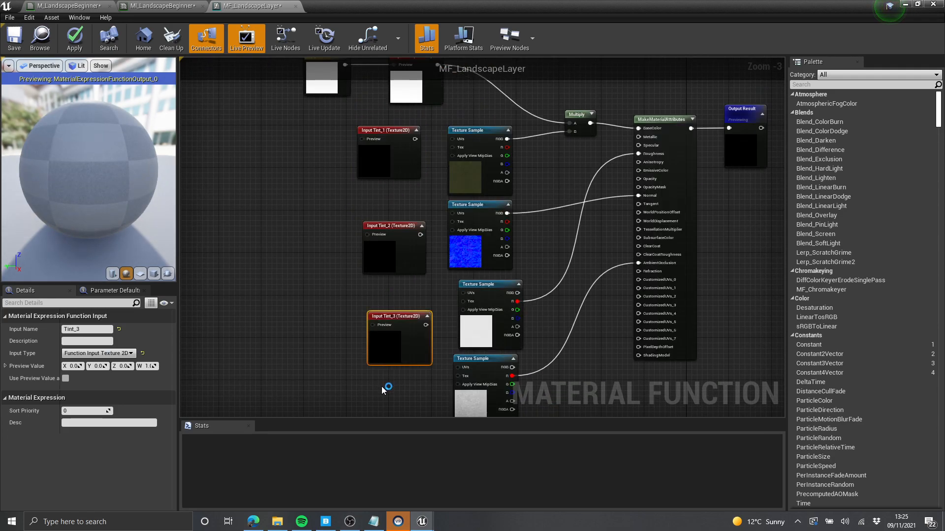
{"action": "scroll", "coordinate": [390, 331], "scroll_direction": "down", "scroll_amount": 1}
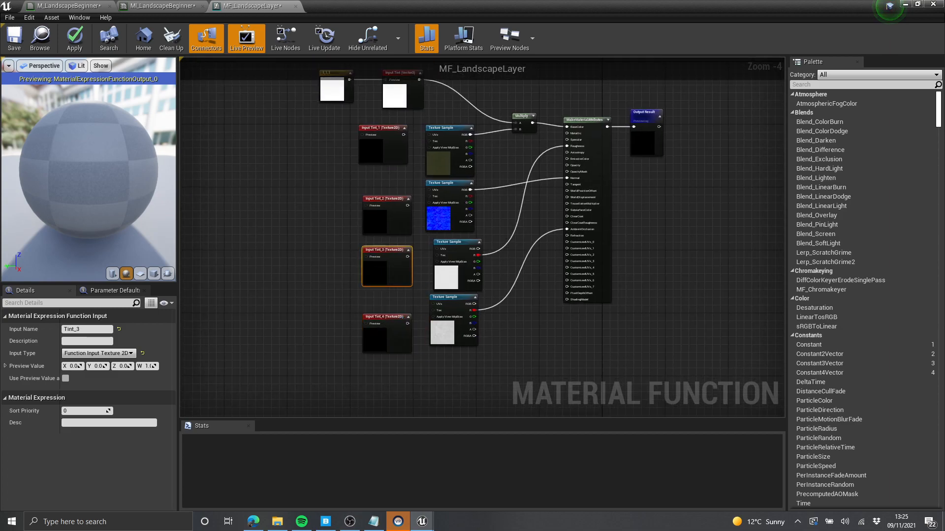
- Rename the first Texture 2D input as Colour and the second as Normal
{"action": "scroll", "coordinate": [384, 195], "scroll_direction": "up", "scroll_amount": 4}
{"action": "left_click", "coordinate": [88, 329]}
{"action": "type", "text": "Colour"}
{"action": "key", "text": "Return"}
{"action": "left_click_drag", "start_coordinate": [380, 259], "coordinate": [339, 321]}
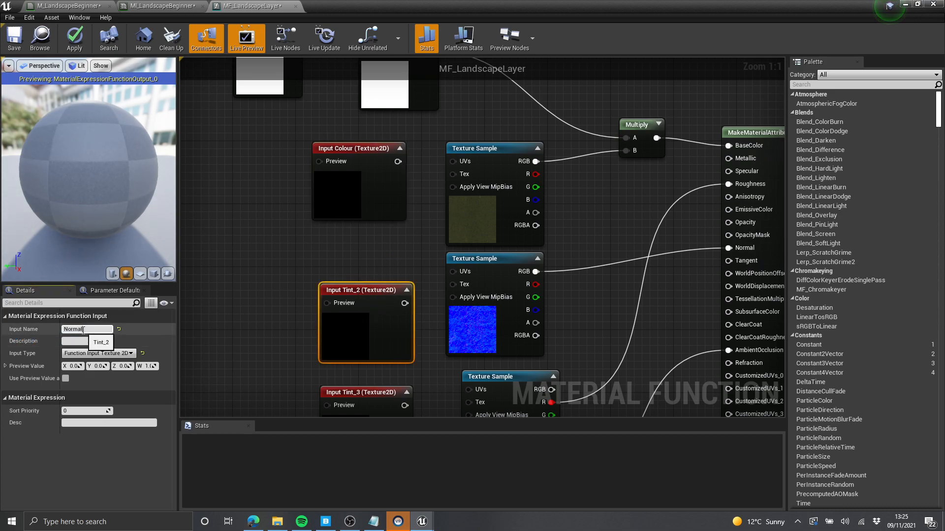
{"action": "key", "text": "Return"}
- Rename the third Texture 2D input as Roughness
{"action": "right_click_drag", "start_coordinate": [360, 277], "coordinate": [358, 135]}
{"action": "left_click", "coordinate": [365, 276]}
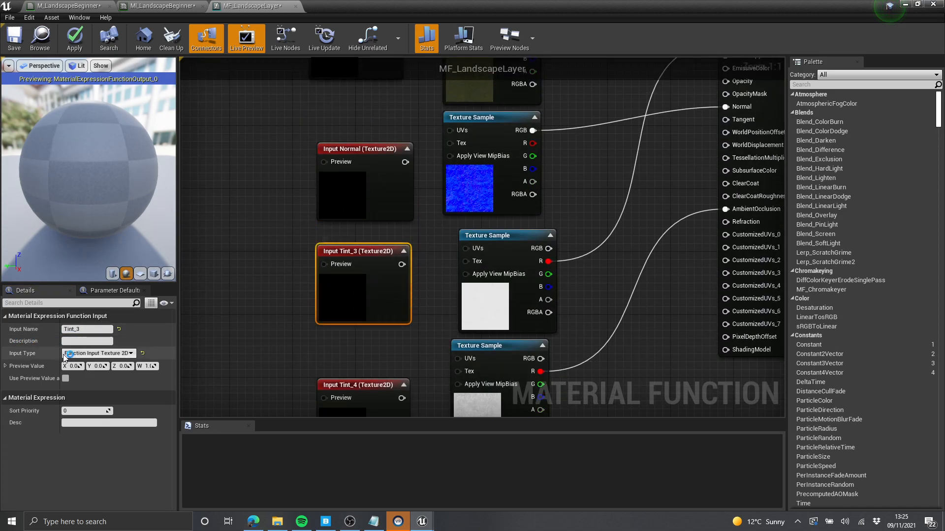
{"action": "left_click", "coordinate": [461, 296]}
{"action": "left_click", "coordinate": [353, 280]}
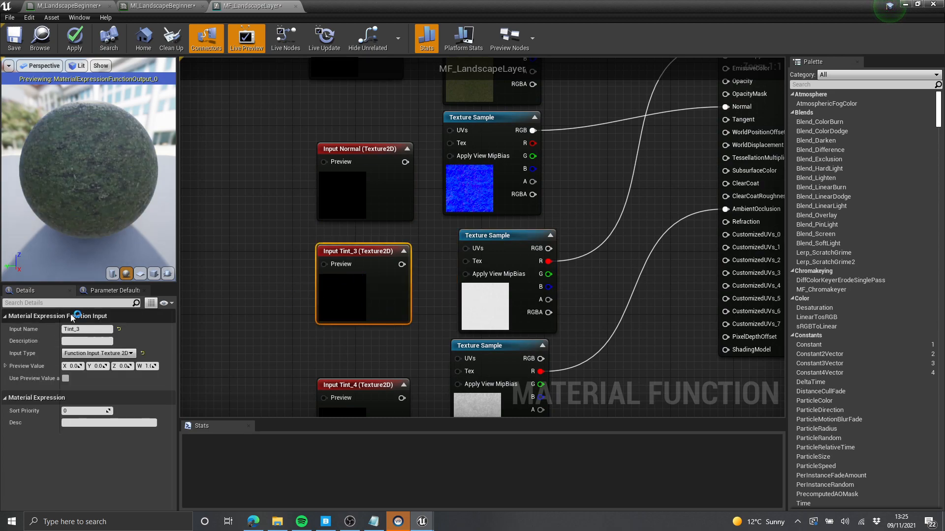
{"action": "left_click", "coordinate": [79, 329]}
{"action": "type", "text": "Roughnes"}
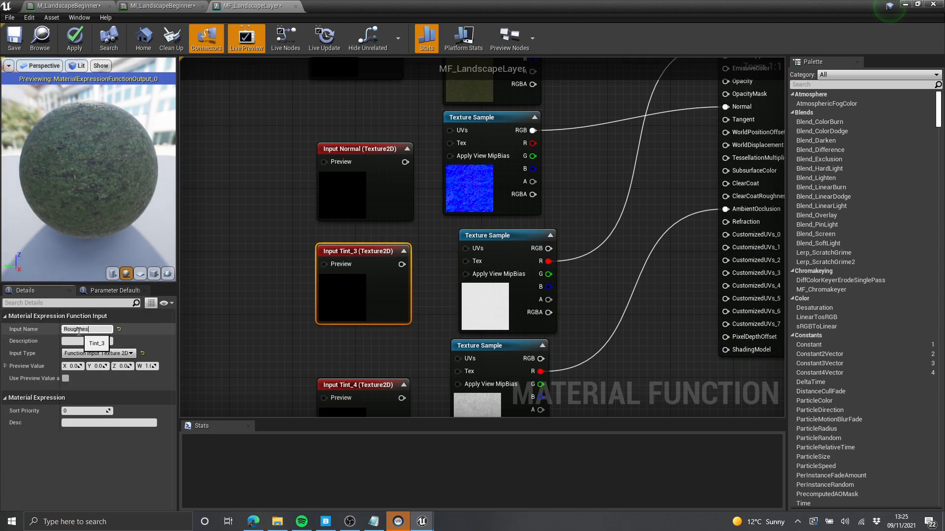
{"action": "type", "text": "s"}
{"action": "key", "text": "Return"}
- Connect the fourth Texture 2D input to the last Texture Sample's Tex pin and rename the input as AO
{"action": "right_click_drag", "start_coordinate": [400, 397], "coordinate": [384, 266]}
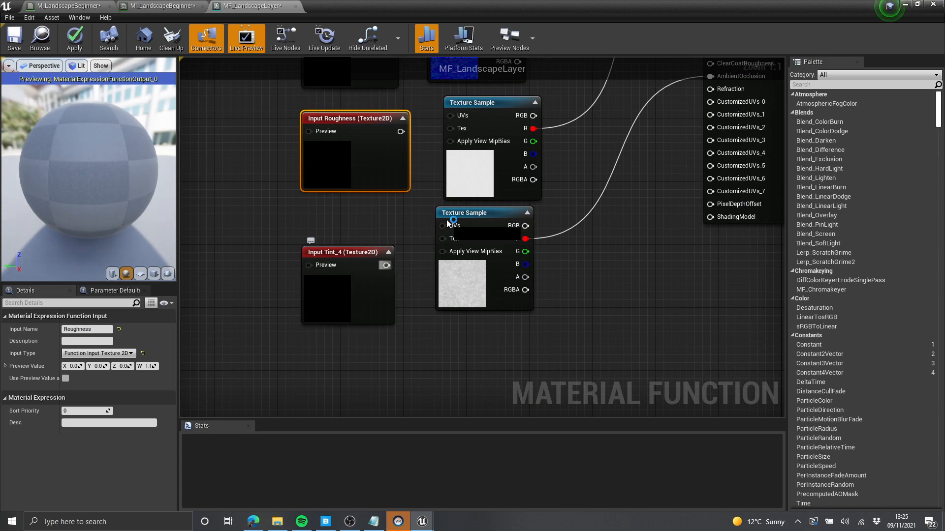
{"action": "left_click_drag", "start_coordinate": [432, 242], "coordinate": [438, 238]}
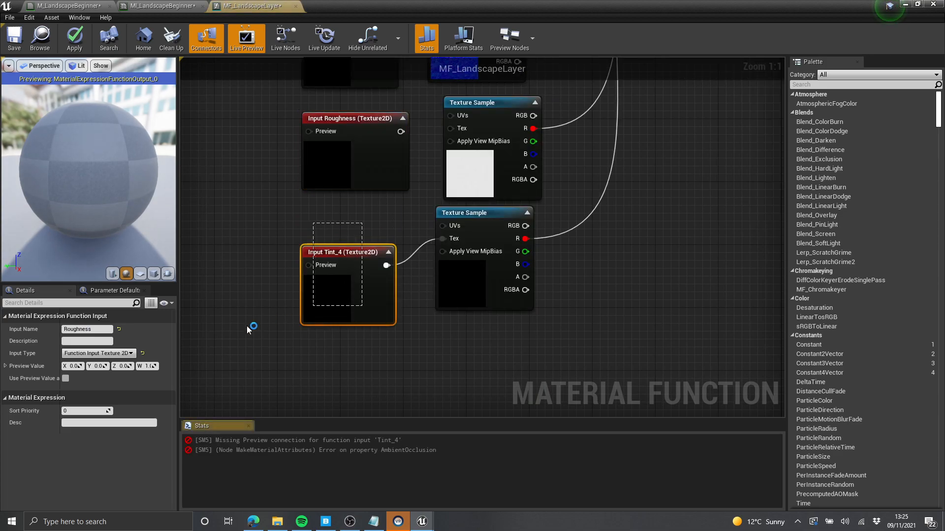
{"action": "key", "text": "Return"}
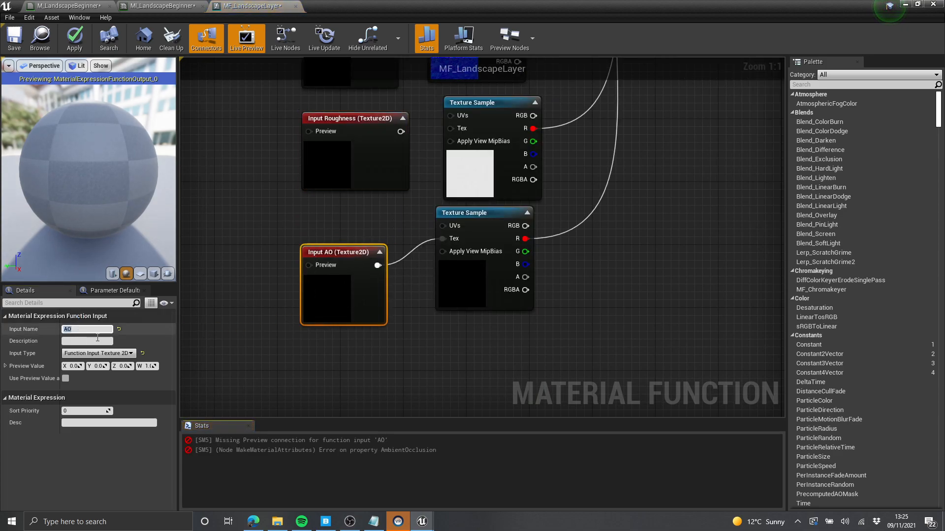
{"action": "left_click", "coordinate": [656, 218]}
- Connect the Colour, Normal and Roughness inputs to the Tex pins of their matching Texture Samples
{"action": "scroll", "coordinate": [551, 167], "scroll_direction": "down", "scroll_amount": 3}
{"action": "right_click_drag", "start_coordinate": [453, 115], "coordinate": [519, 296]}
{"action": "scroll", "coordinate": [369, 189], "scroll_direction": "up", "scroll_amount": 2}
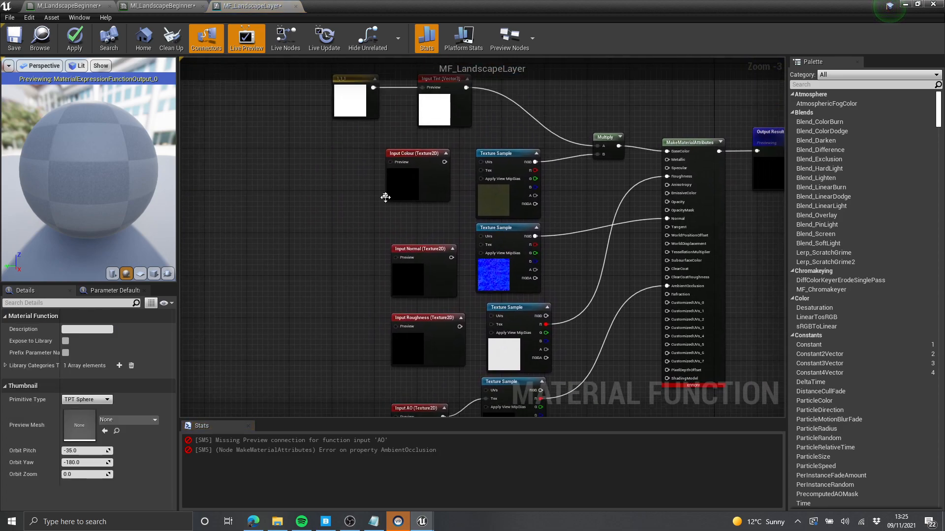
{"action": "left_click_drag", "start_coordinate": [449, 160], "coordinate": [493, 171]}
{"action": "left_click_drag", "start_coordinate": [495, 268], "coordinate": [457, 284]}
{"action": "scroll", "coordinate": [459, 364], "scroll_direction": "down", "scroll_amount": 1}
{"action": "right_click_drag", "start_coordinate": [458, 364], "coordinate": [458, 279]}
{"action": "scroll", "coordinate": [459, 281], "scroll_direction": "up", "scroll_amount": 1}
{"action": "left_click_drag", "start_coordinate": [466, 294], "coordinate": [506, 285]}
{"action": "scroll", "coordinate": [385, 183], "scroll_direction": "down", "scroll_amount": 1}
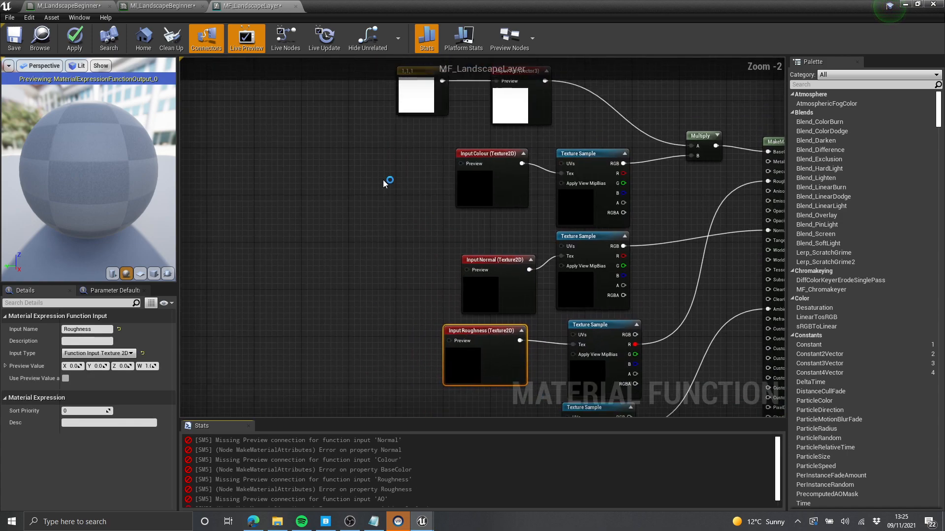
- Add a TextureObject node and connect it to the Colour input's Preview pin
{"action": "right_click", "coordinate": [386, 183]}
{"action": "type", "text": "texture"}
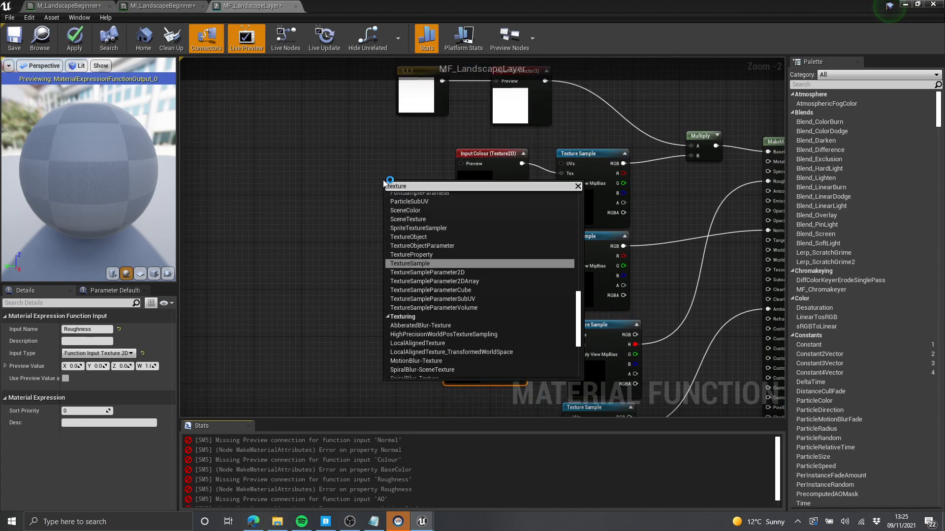
{"action": "type", "text": " obje"}
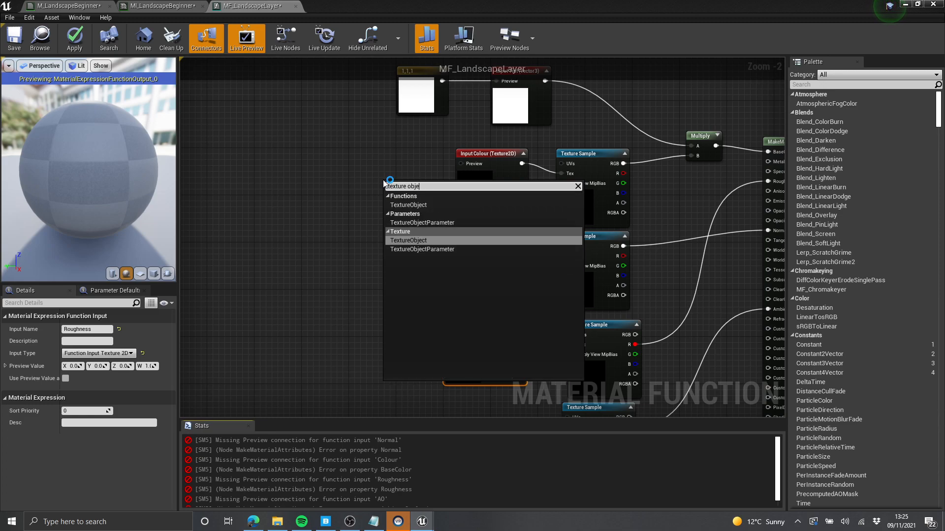
{"action": "key", "text": "Return"}
{"action": "scroll", "coordinate": [404, 192], "scroll_direction": "up", "scroll_amount": 2}
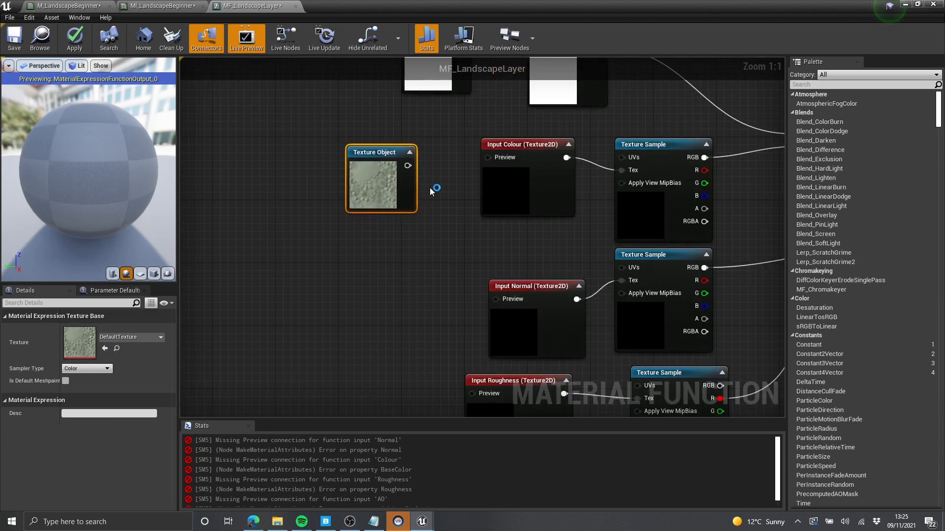
{"action": "left_click_drag", "start_coordinate": [498, 159], "coordinate": [499, 159]}
{"action": "scroll", "coordinate": [458, 225], "scroll_direction": "down", "scroll_amount": 2}
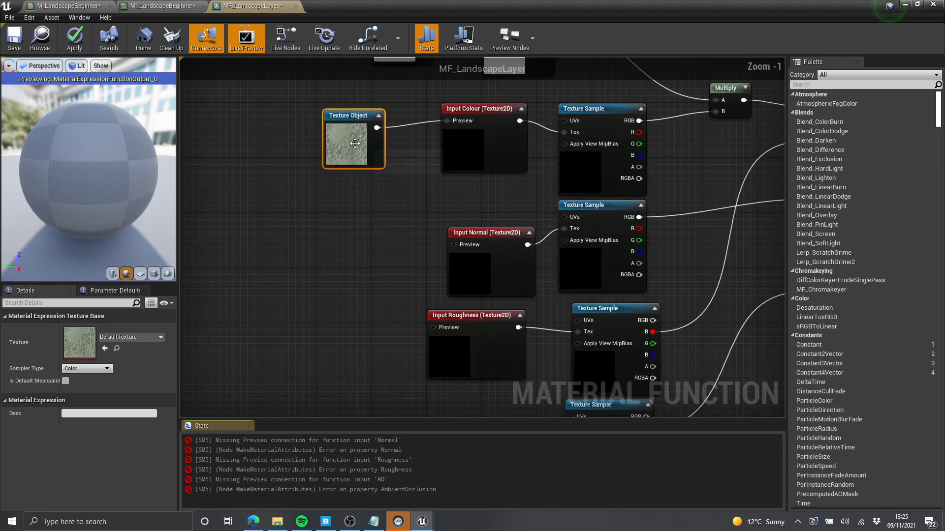
- Duplicate the Texture Object, set its texture to BaseFlattenNormalMap and connect it to the Normal input's Preview pin
{"action": "key", "text": "ctrl+v"}
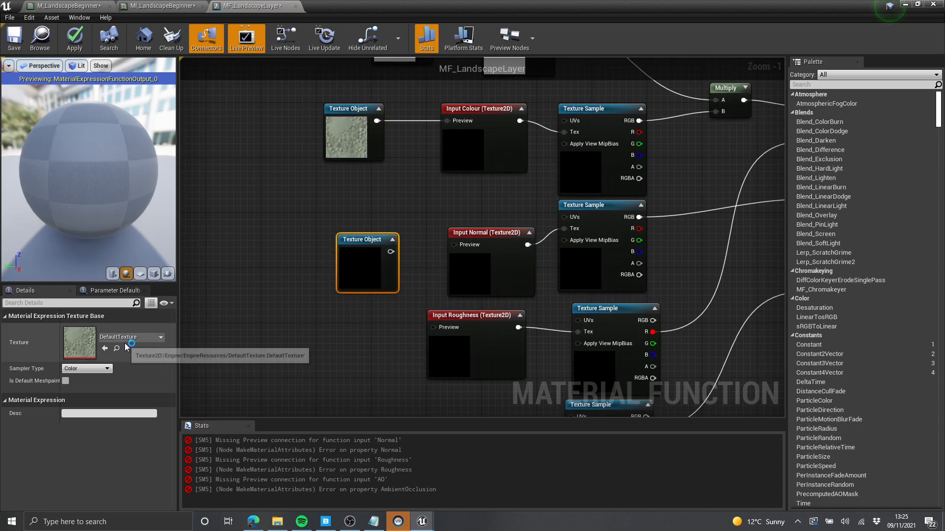
{"action": "left_click", "coordinate": [129, 337]}
{"action": "type", "text": "base flatt"}
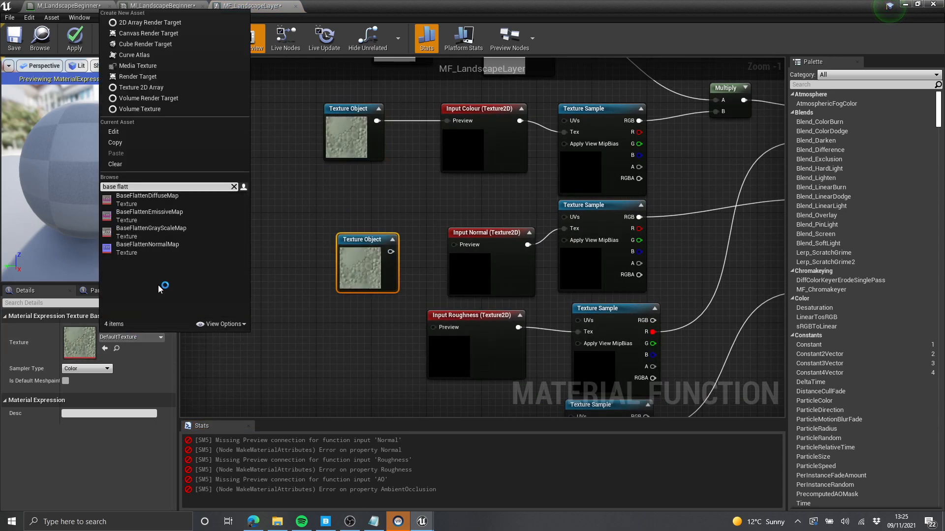
{"action": "left_click", "coordinate": [166, 250]}
{"action": "left_click_drag", "start_coordinate": [391, 252], "coordinate": [453, 245]}
- Duplicate the normal map Texture Object, set its texture to WhiteSquareTexture and connect it to the Roughness input's Preview pin
{"action": "right_click_drag", "start_coordinate": [338, 364], "coordinate": [333, 223]}
{"action": "key", "text": "ctrl+v"}
{"action": "left_click_drag", "start_coordinate": [374, 261], "coordinate": [361, 232]}
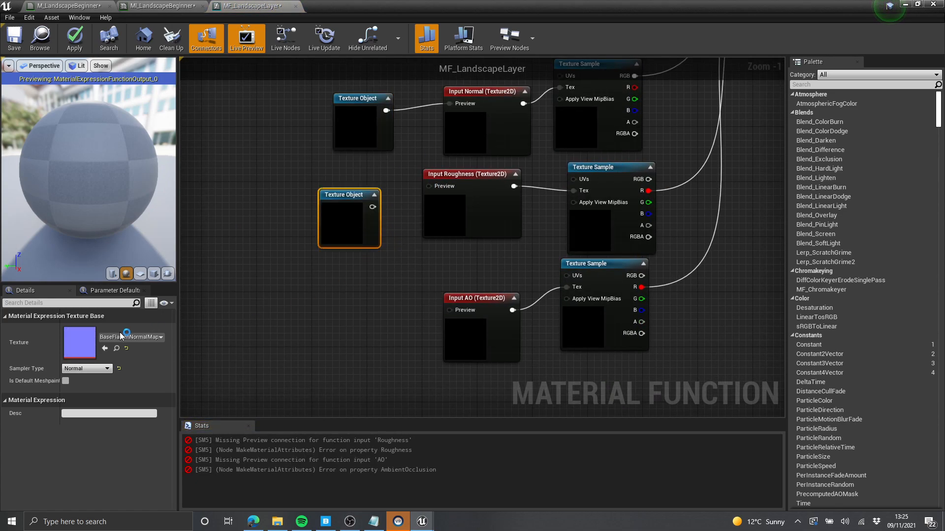
{"action": "left_click", "coordinate": [118, 338]}
{"action": "type", "text": "white"}
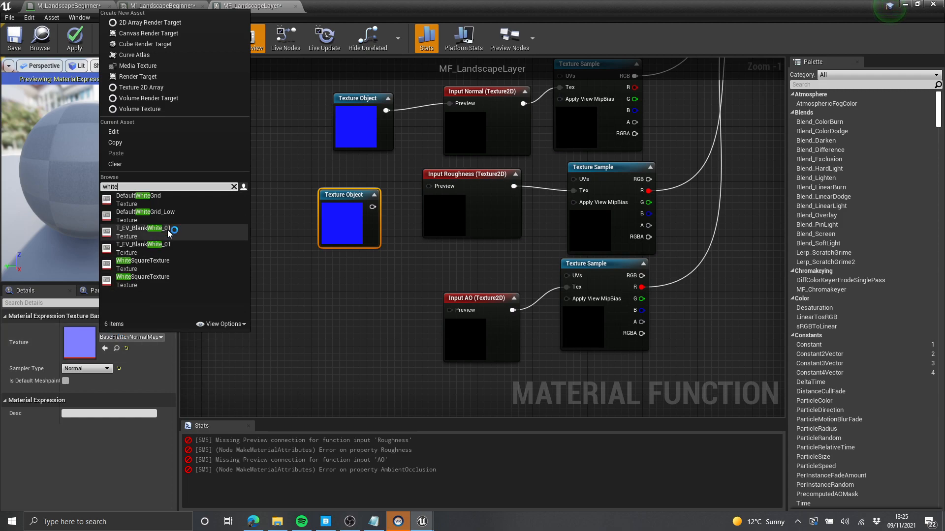
{"action": "left_click", "coordinate": [173, 261]}
{"action": "left_click_drag", "start_coordinate": [373, 207], "coordinate": [437, 189]}
- Duplicate the white Texture Object and connect the copy to the AO input's Preview pin
{"action": "left_click", "coordinate": [314, 232]}
{"action": "left_click_drag", "start_coordinate": [340, 224], "coordinate": [342, 210]}
{"action": "key", "text": "ctrl+w"}
{"action": "left_click_drag", "start_coordinate": [449, 310], "coordinate": [370, 341]}
{"action": "scroll", "coordinate": [378, 329], "scroll_direction": "down", "scroll_amount": 5}
{"action": "right_click_drag", "start_coordinate": [388, 312], "coordinate": [391, 304]}
{"action": "scroll", "coordinate": [391, 303], "scroll_direction": "up", "scroll_amount": 1}
{"action": "left_click_drag", "start_coordinate": [331, 180], "coordinate": [388, 358]}
{"action": "left_click_drag", "start_coordinate": [451, 341], "coordinate": [487, 346]}
{"action": "left_click", "coordinate": [477, 351]}
- Apply the changes made to the MF_LandscapeLayer material function
{"action": "right_click_drag", "start_coordinate": [462, 243], "coordinate": [431, 307]}
{"action": "scroll", "coordinate": [412, 149], "scroll_direction": "up", "scroll_amount": 1}
{"action": "scroll", "coordinate": [294, 159], "scroll_direction": "up", "scroll_amount": 4}
{"action": "left_click_drag", "start_coordinate": [365, 176], "coordinate": [365, 182]}
{"action": "right_click_drag", "start_coordinate": [384, 351], "coordinate": [395, 213]}
{"action": "scroll", "coordinate": [394, 213], "scroll_direction": "down", "scroll_amount": 3}
{"action": "right_click_drag", "start_coordinate": [612, 292], "coordinate": [465, 189]}
{"action": "left_click", "coordinate": [82, 36]}
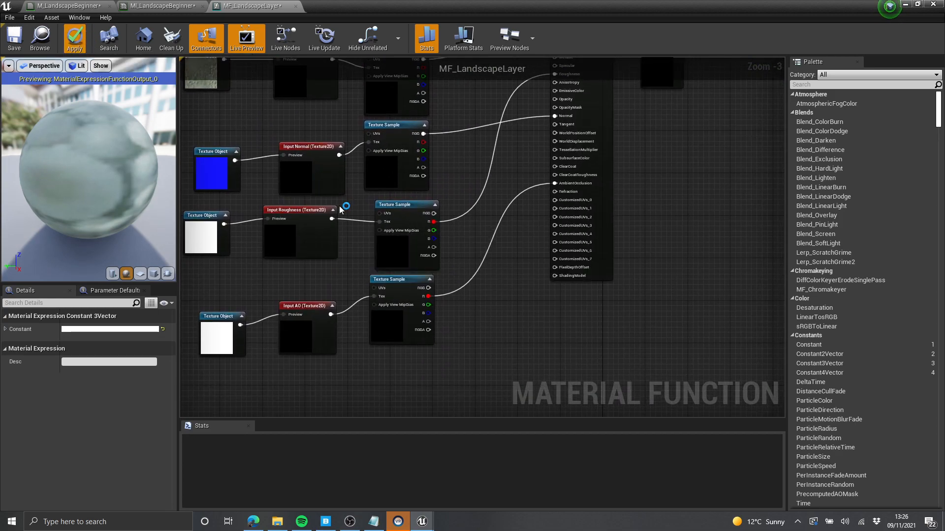
- Return to the M_LandscapeBeginner material and examine the MF_LandscapeLayer node's input pins
{"action": "left_click", "coordinate": [64, 6]}
{"action": "right_click_drag", "start_coordinate": [257, 160], "coordinate": [372, 154]}
{"action": "scroll", "coordinate": [283, 173], "scroll_direction": "down", "scroll_amount": 1}
{"action": "scroll", "coordinate": [679, 198], "scroll_direction": "up", "scroll_amount": 3}
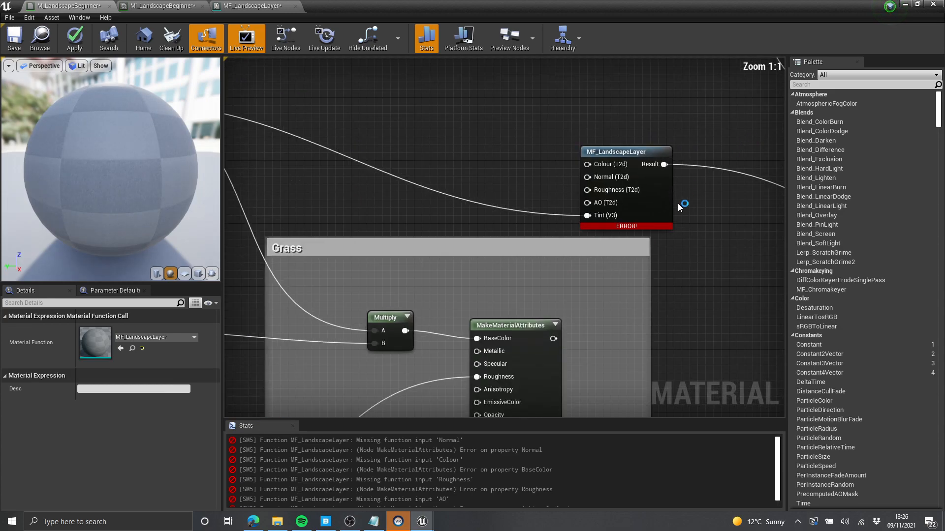
{"action": "scroll", "coordinate": [663, 208], "scroll_direction": "down", "scroll_amount": 1}
{"action": "right_click_drag", "start_coordinate": [661, 209], "coordinate": [600, 146]}
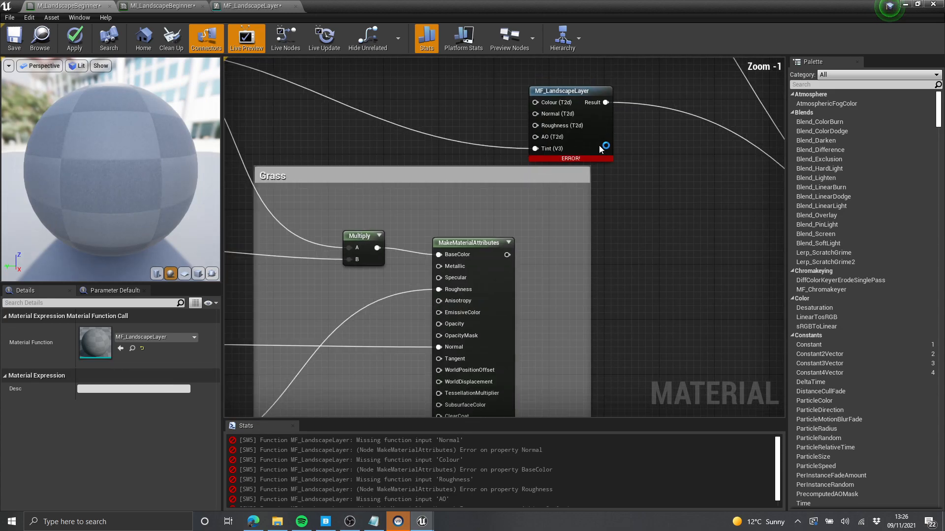
- Switch to the level editor, hide engine and plugin content in the Content Browser, and collapse the Content folder tree
{"action": "left_click", "coordinate": [904, 5]}
{"action": "key", "text": "F11"}
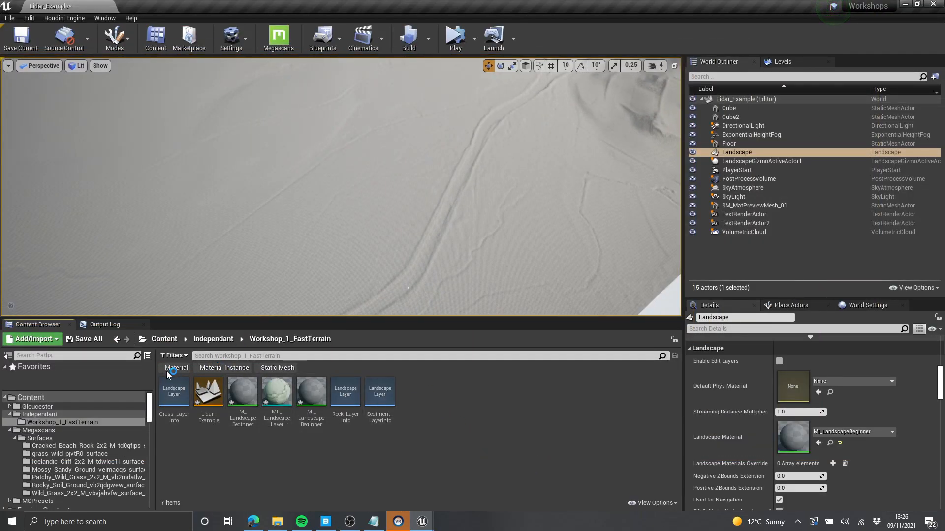
{"action": "left_click", "coordinate": [655, 503]}
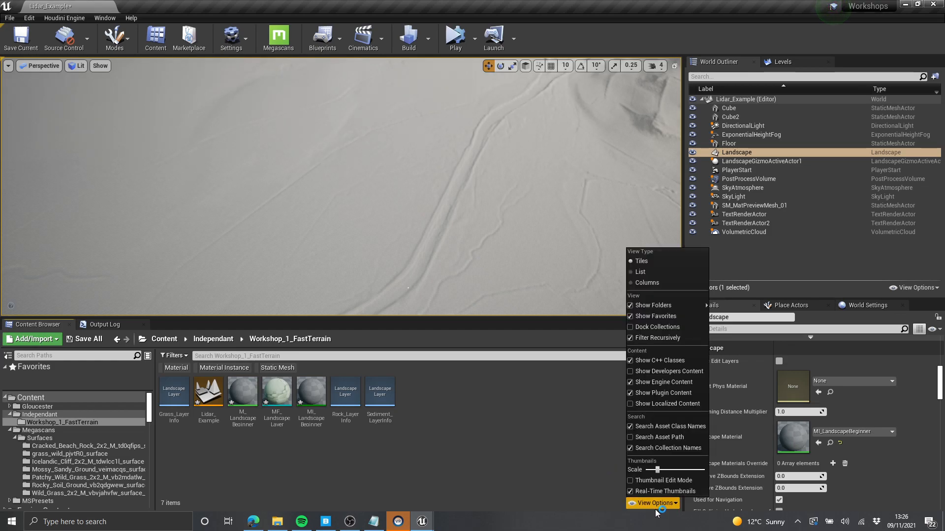
{"action": "left_click", "coordinate": [631, 382]}
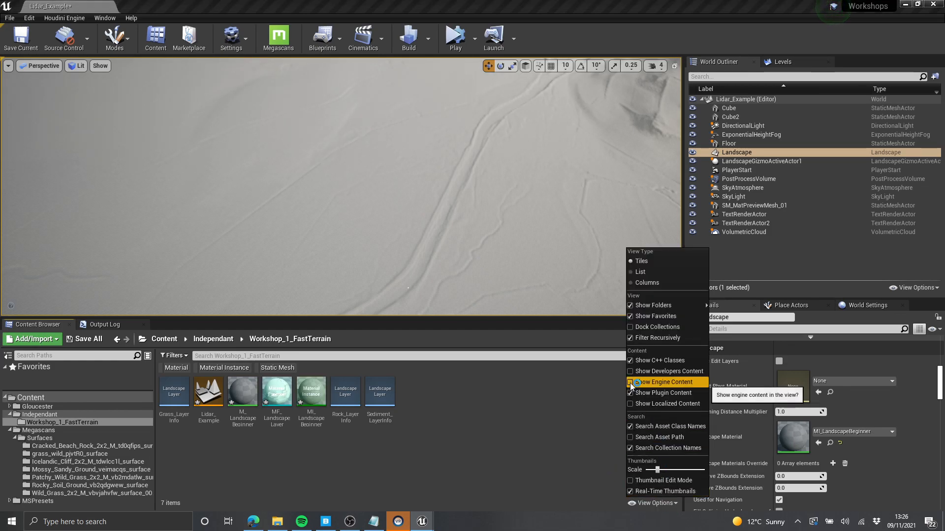
{"action": "left_click", "coordinate": [633, 393]}
{"action": "left_click", "coordinate": [630, 397]}
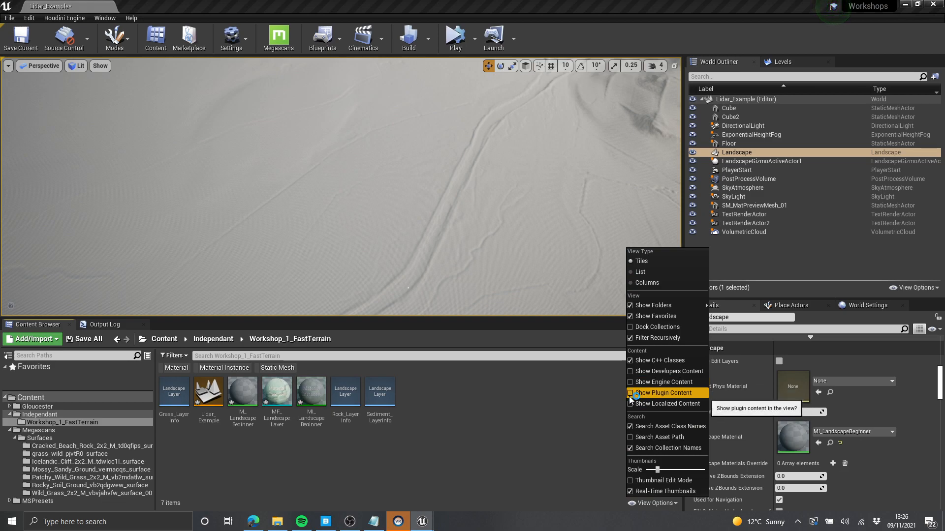
{"action": "left_click", "coordinate": [589, 429]}
{"action": "double_click", "coordinate": [14, 400]}
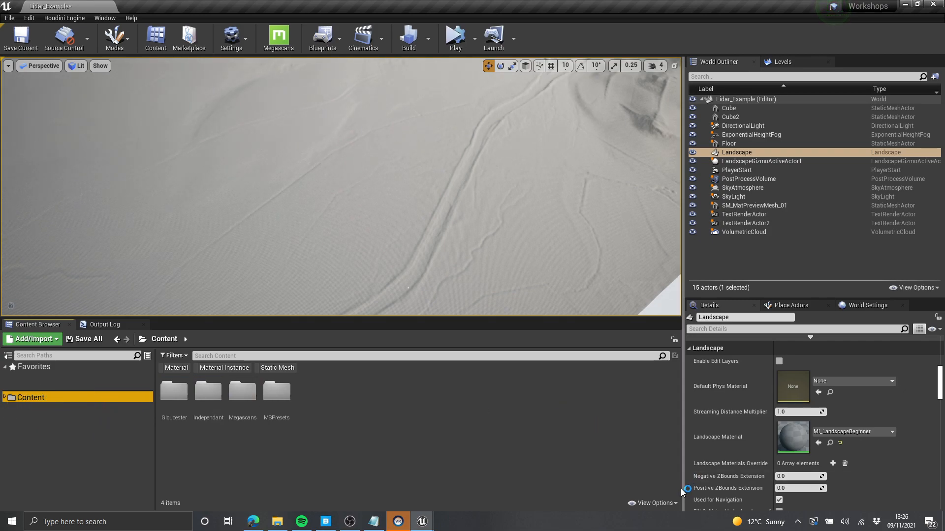
- Show engine content again in the Content Browser, check the Engine Content folder and go back to the Content folder
{"action": "left_click", "coordinate": [647, 503]}
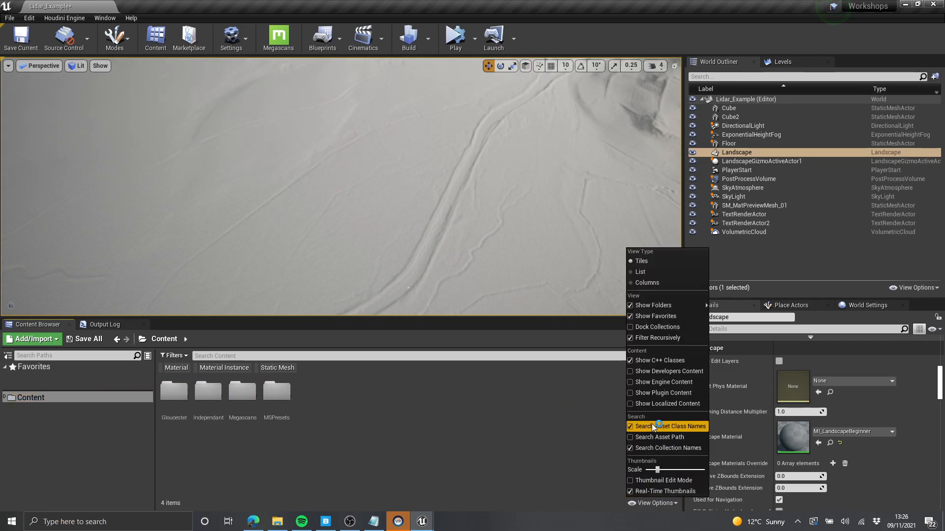
{"action": "left_click", "coordinate": [635, 382]}
{"action": "left_click", "coordinate": [51, 407]}
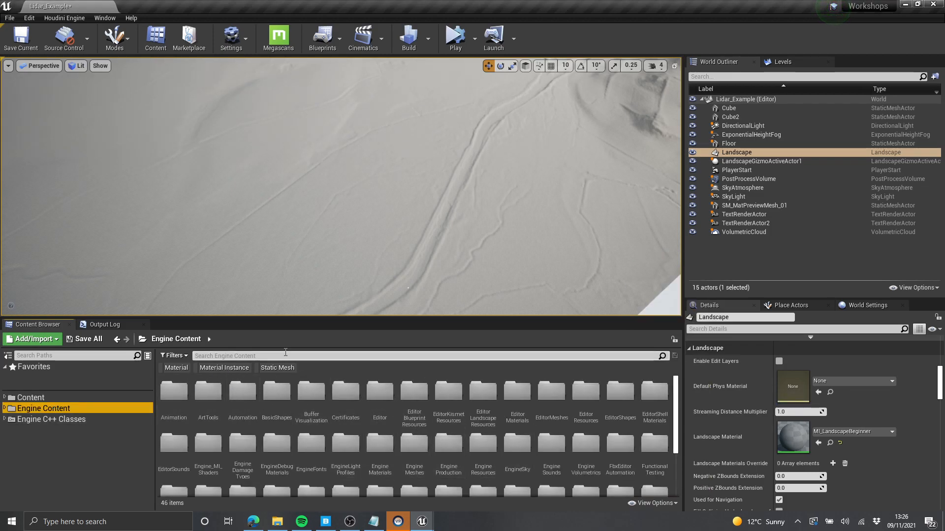
{"action": "left_click", "coordinate": [31, 397]}
- Switch back to the M_LandscapeBeginner graph and examine the MF_LandscapeLayer node against the old Grass layer nodes
{"action": "key", "text": "alt+Tab"}
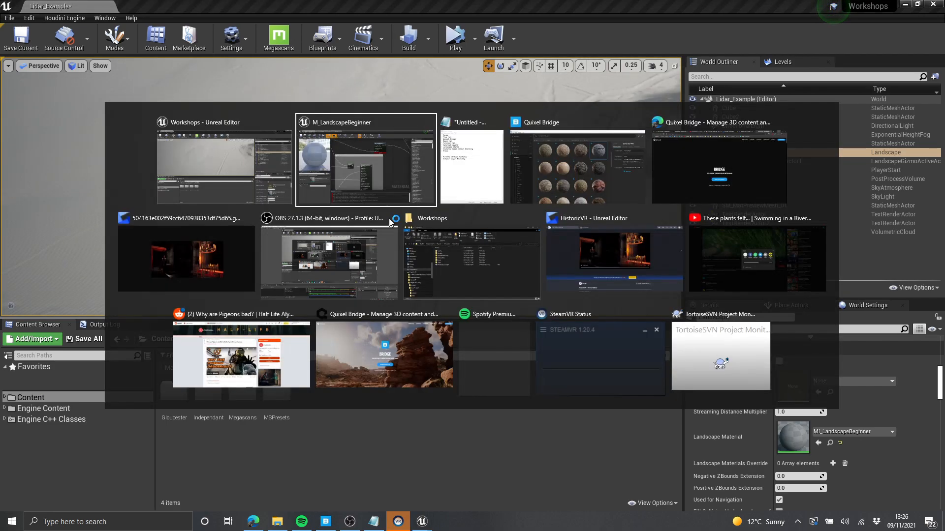
{"action": "left_click", "coordinate": [433, 200]}
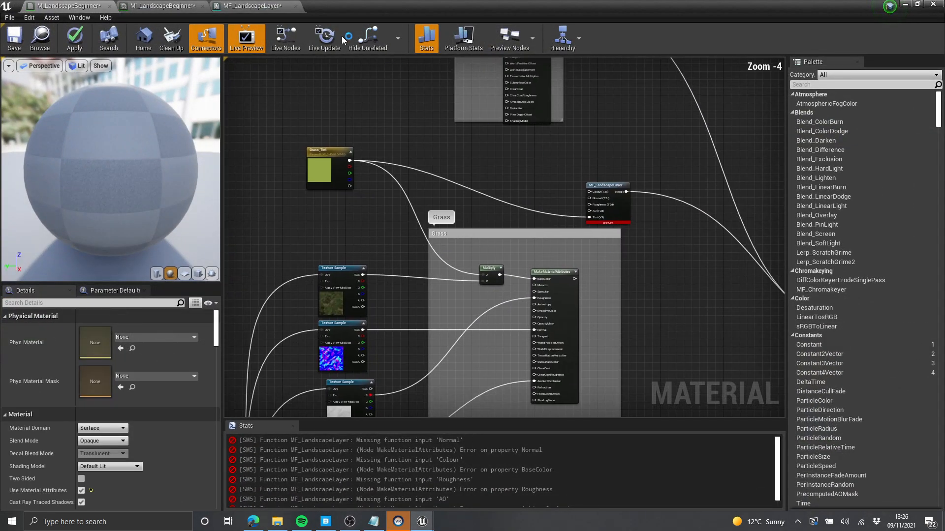
{"action": "scroll", "coordinate": [566, 190], "scroll_direction": "up", "scroll_amount": 4}
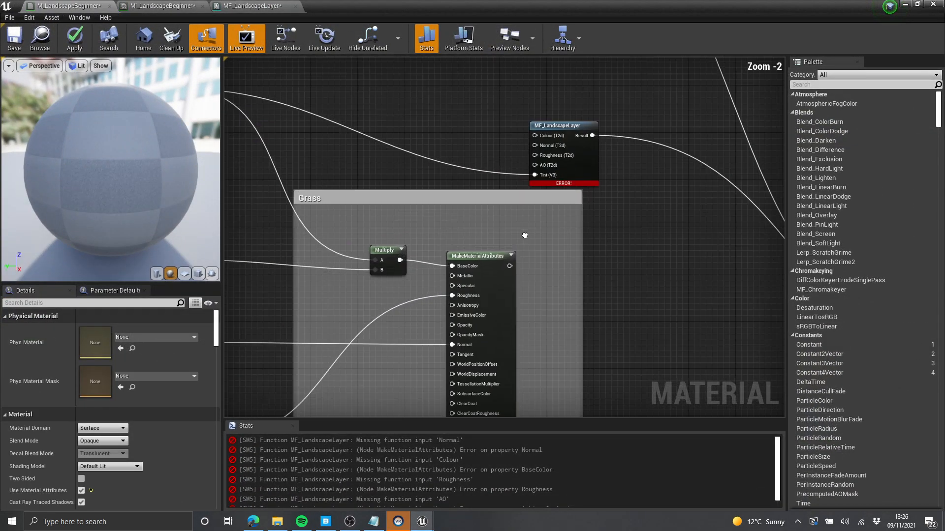
{"action": "left_click", "coordinate": [583, 171]}
{"action": "scroll", "coordinate": [583, 183], "scroll_direction": "down", "scroll_amount": 4}
{"action": "scroll", "coordinate": [569, 211], "scroll_direction": "up", "scroll_amount": 3}
{"action": "right_click_drag", "start_coordinate": [569, 211], "coordinate": [675, 179]}
{"action": "scroll", "coordinate": [672, 182], "scroll_direction": "down", "scroll_amount": 2}
{"action": "scroll", "coordinate": [530, 215], "scroll_direction": "down", "scroll_amount": 3}
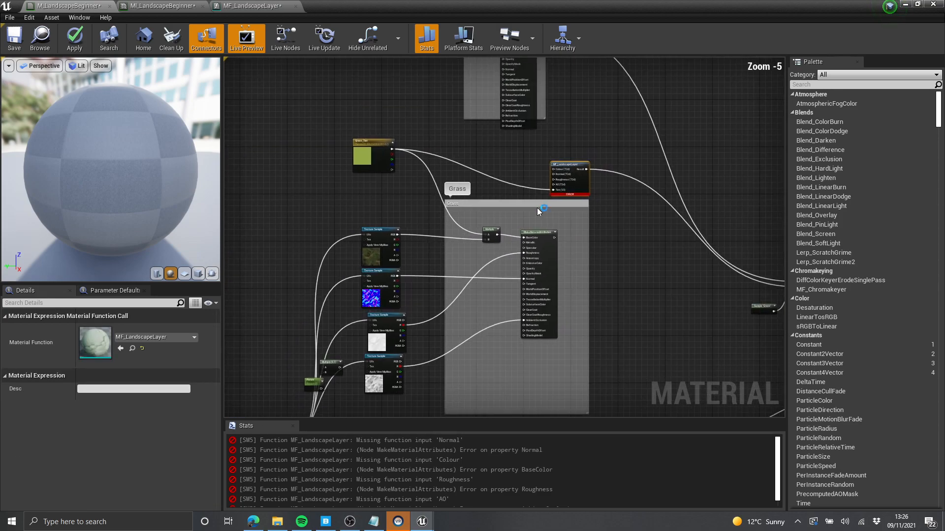
{"action": "scroll", "coordinate": [593, 197], "scroll_direction": "up", "scroll_amount": 6}
{"action": "scroll", "coordinate": [591, 190], "scroll_direction": "down", "scroll_amount": 3}
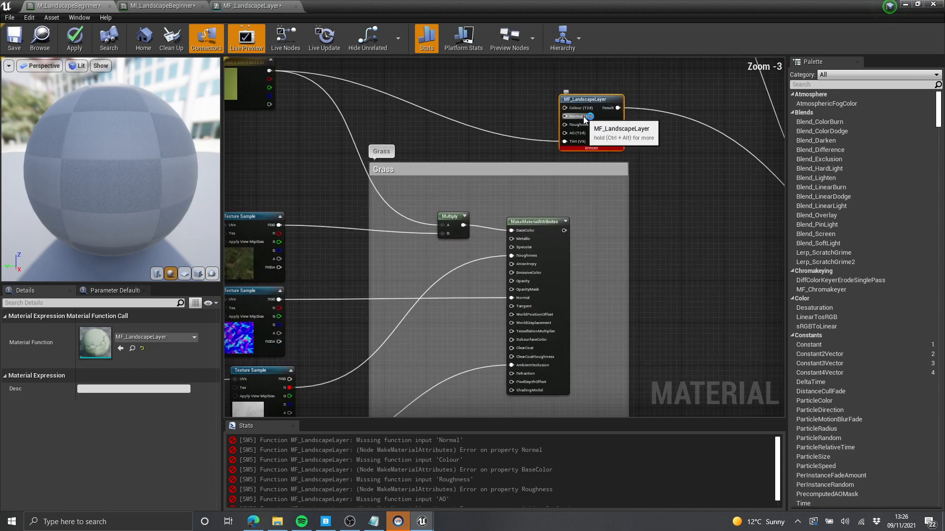
{"action": "scroll", "coordinate": [577, 196], "scroll_direction": "down", "scroll_amount": 3}
{"action": "scroll", "coordinate": [598, 164], "scroll_direction": "up", "scroll_amount": 3}
- Delete the Grass layer's Multiply and MakeMaterialAttributes nodes and move the MF_LandscapeLayer node into the Grass comment
{"action": "left_click_drag", "start_coordinate": [574, 180], "coordinate": [428, 280]}
{"action": "key", "text": "Delete"}
{"action": "right_click_drag", "start_coordinate": [525, 184], "coordinate": [552, 214]}
{"action": "left_click_drag", "start_coordinate": [596, 118], "coordinate": [562, 299]}
{"action": "right_click_drag", "start_coordinate": [552, 294], "coordinate": [600, 214]}
{"action": "scroll", "coordinate": [601, 214], "scroll_direction": "down", "scroll_amount": 1}
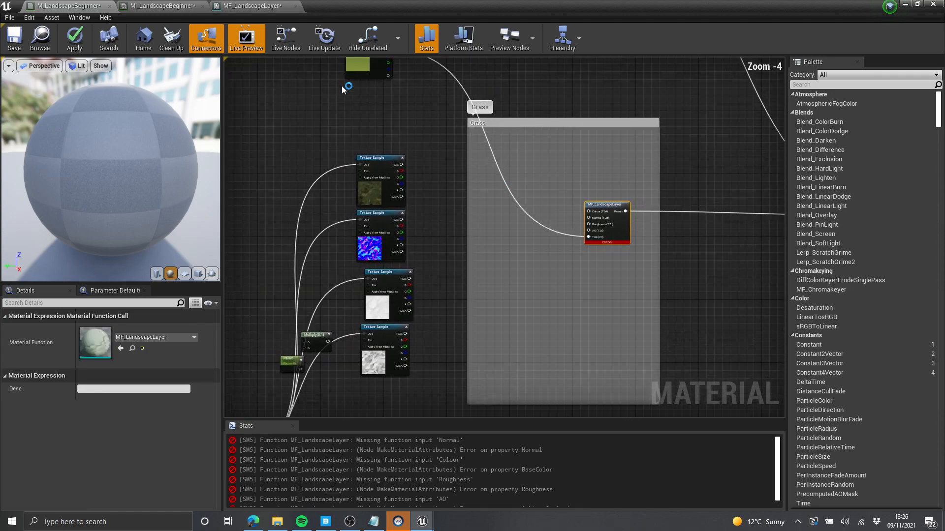
- Move the Grass_Tint parameter into the Grass comment, just below the MF_LandscapeLayer node
{"action": "left_click_drag", "start_coordinate": [482, 236], "coordinate": [522, 281]}
{"action": "right_click_drag", "start_coordinate": [442, 172], "coordinate": [439, 231]}
{"action": "left_click_drag", "start_coordinate": [364, 97], "coordinate": [556, 335]}
{"action": "scroll", "coordinate": [619, 315], "scroll_direction": "up", "scroll_amount": 4}
{"action": "right_click_drag", "start_coordinate": [619, 314], "coordinate": [617, 307]}
{"action": "scroll", "coordinate": [359, 251], "scroll_direction": "down", "scroll_amount": 2}
- Move the four grass Texture Samples with their Multiply and Param nodes together to the edge of the Grass comment
{"action": "right_click_drag", "start_coordinate": [359, 252], "coordinate": [510, 226]}
{"action": "scroll", "coordinate": [399, 196], "scroll_direction": "down", "scroll_amount": 1}
{"action": "left_click", "coordinate": [394, 164]}
{"action": "scroll", "coordinate": [402, 117], "scroll_direction": "down", "scroll_amount": 1}
{"action": "right_click_drag", "start_coordinate": [402, 118], "coordinate": [430, 84]}
{"action": "left_click_drag", "start_coordinate": [430, 84], "coordinate": [300, 316]}
{"action": "scroll", "coordinate": [477, 270], "scroll_direction": "up", "scroll_amount": 1}
{"action": "right_click_drag", "start_coordinate": [477, 270], "coordinate": [461, 345]}
{"action": "left_click_drag", "start_coordinate": [353, 247], "coordinate": [463, 150]}
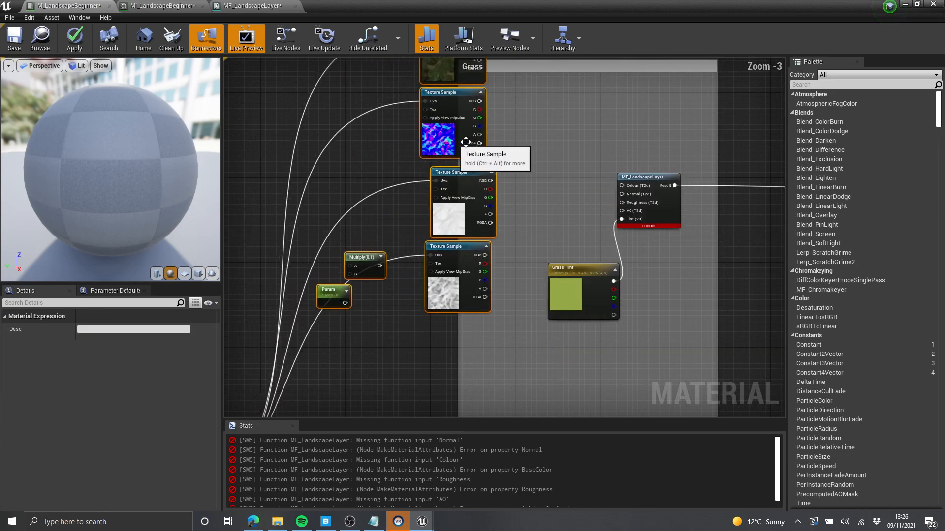
- Reposition the grass Texture Samples near the upper corner of the Grass comment
{"action": "scroll", "coordinate": [552, 126], "scroll_direction": "up", "scroll_amount": 1}
{"action": "right_click_drag", "start_coordinate": [552, 126], "coordinate": [481, 202]}
{"action": "left_click", "coordinate": [481, 202]}
{"action": "left_click_drag", "start_coordinate": [494, 128], "coordinate": [473, 69]}
{"action": "left_click_drag", "start_coordinate": [402, 91], "coordinate": [563, 272]}
{"action": "right_click_drag", "start_coordinate": [597, 205], "coordinate": [624, 253]}
- Line up the grass colour Texture Sample above the normal map one and check its assigned texture
{"action": "left_click", "coordinate": [471, 187]}
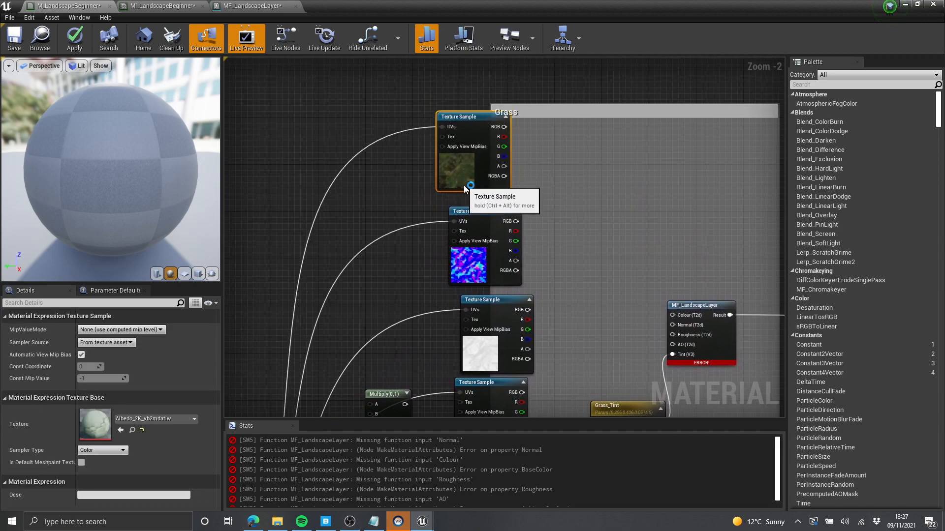
{"action": "scroll", "coordinate": [471, 164], "scroll_direction": "up", "scroll_amount": 2}
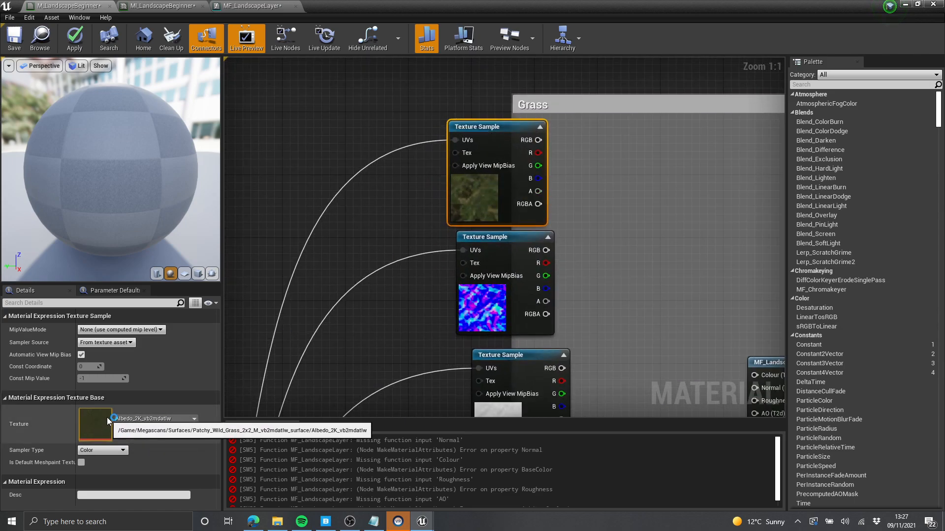
{"action": "right_click_drag", "start_coordinate": [552, 199], "coordinate": [501, 179]}
{"action": "left_click_drag", "start_coordinate": [434, 180], "coordinate": [444, 179]}
{"action": "right_click_drag", "start_coordinate": [580, 181], "coordinate": [461, 167]}
{"action": "left_click", "coordinate": [474, 163]}
{"action": "right_click_drag", "start_coordinate": [399, 119], "coordinate": [491, 167]}
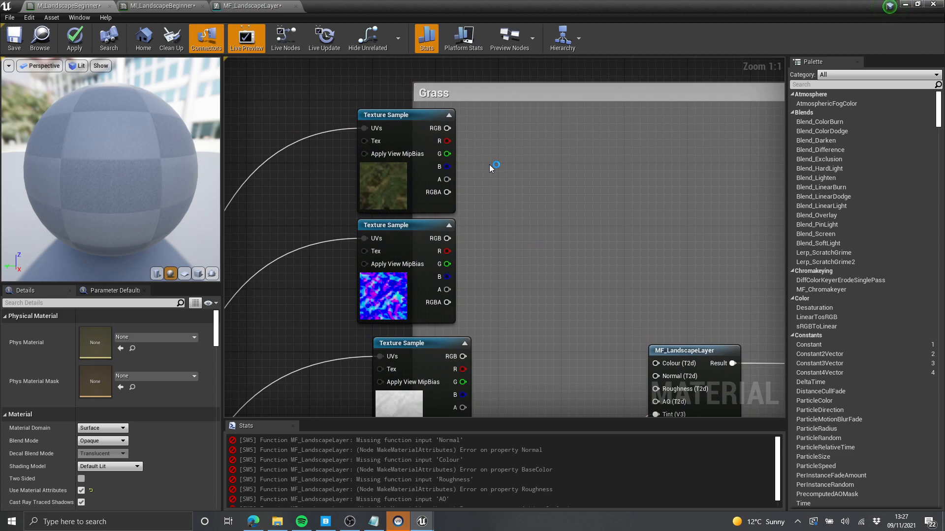
{"action": "right_click_drag", "start_coordinate": [462, 172], "coordinate": [460, 172]}
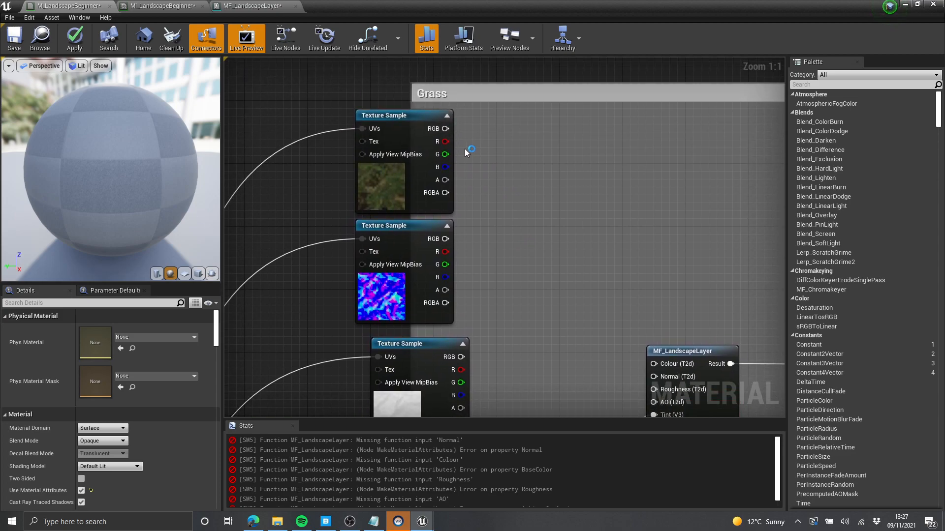
{"action": "left_click", "coordinate": [409, 201]}
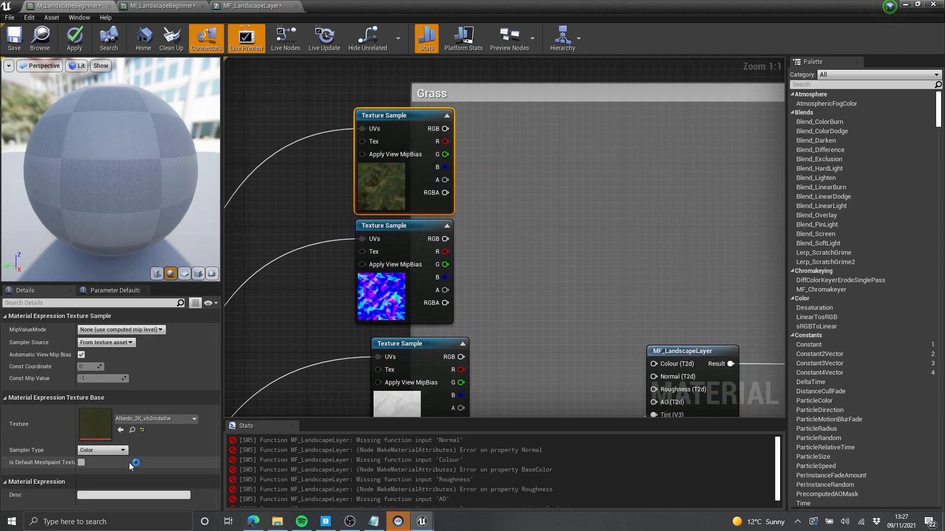
{"action": "scroll", "coordinate": [577, 145], "scroll_direction": "down", "scroll_amount": 1}
{"action": "right_click_drag", "start_coordinate": [565, 193], "coordinate": [594, 181]}
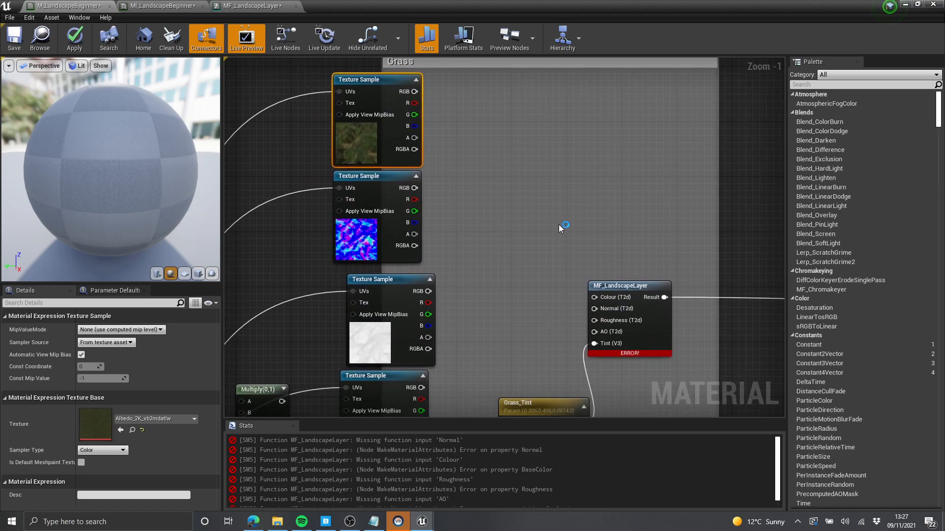
{"action": "mouse_move", "coordinate": [378, 133]}
{"action": "left_mouse_down"}
{"action": "mouse_move", "coordinate": [356, 128]}
{"action": "mouse_move", "coordinate": [376, 134]}
{"action": "left_mouse_up"}
- Open the MF_LandscapeLayer function and examine how its Texture Objects, Texture2D inputs and Texture Samples are chained
{"action": "double_click", "coordinate": [638, 292]}
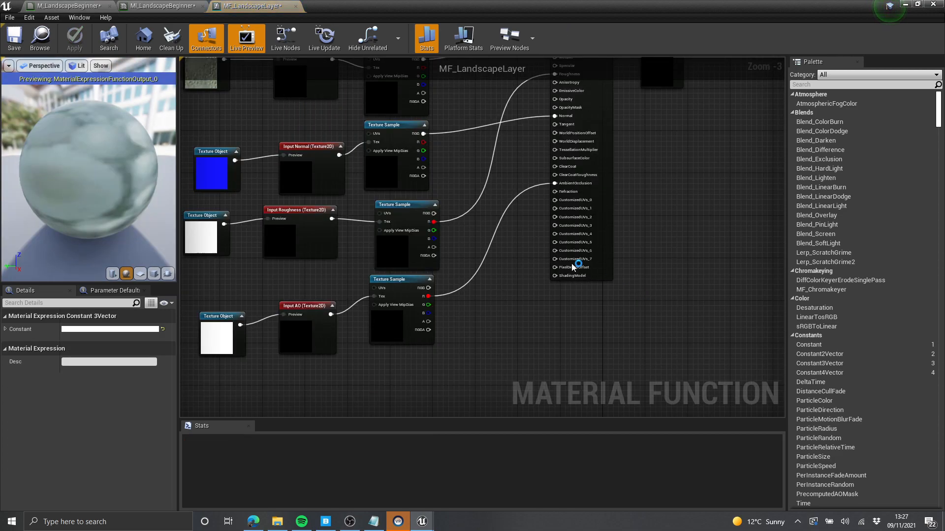
{"action": "scroll", "coordinate": [427, 101], "scroll_direction": "up", "scroll_amount": 4}
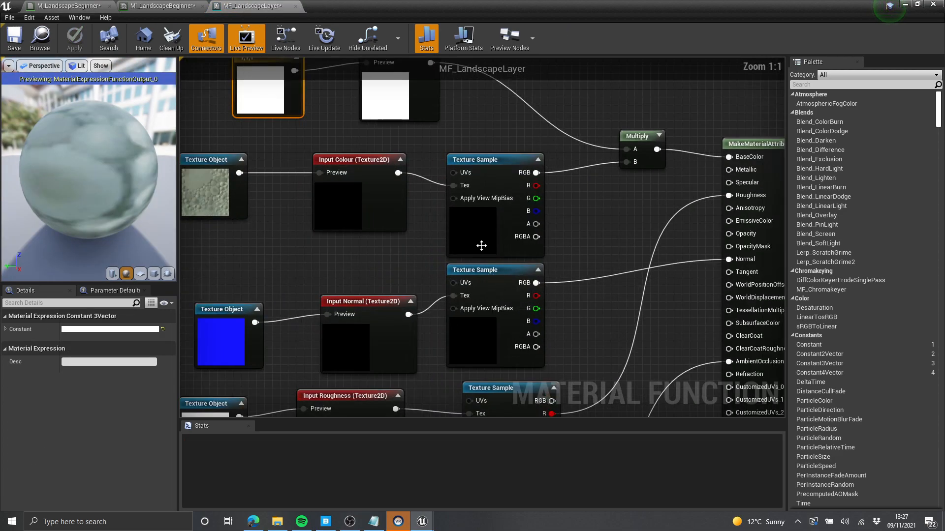
{"action": "left_click", "coordinate": [489, 217]}
{"action": "right_click_drag", "start_coordinate": [509, 155], "coordinate": [505, 205]}
{"action": "left_click_drag", "start_coordinate": [519, 240], "coordinate": [519, 233]}
{"action": "right_click_drag", "start_coordinate": [420, 215], "coordinate": [548, 217]}
{"action": "scroll", "coordinate": [547, 216], "scroll_direction": "down", "scroll_amount": 1}
{"action": "scroll", "coordinate": [548, 217], "scroll_direction": "up", "scroll_amount": 1}
{"action": "right_click_drag", "start_coordinate": [345, 194], "coordinate": [436, 207]}
{"action": "left_click_drag", "start_coordinate": [436, 205], "coordinate": [451, 206]}
{"action": "right_click_drag", "start_coordinate": [527, 242], "coordinate": [458, 219]}
{"action": "right_click_drag", "start_coordinate": [317, 249], "coordinate": [440, 279]}
{"action": "mouse_move", "coordinate": [411, 235]}
{"action": "left_mouse_down"}
{"action": "mouse_move", "coordinate": [388, 227]}
{"action": "mouse_move", "coordinate": [419, 235]}
{"action": "left_mouse_up"}
{"action": "right_click_drag", "start_coordinate": [545, 234], "coordinate": [378, 217]}
{"action": "scroll", "coordinate": [289, 126], "scroll_direction": "down", "scroll_amount": 4}
{"action": "right_click_drag", "start_coordinate": [289, 126], "coordinate": [289, 124]}
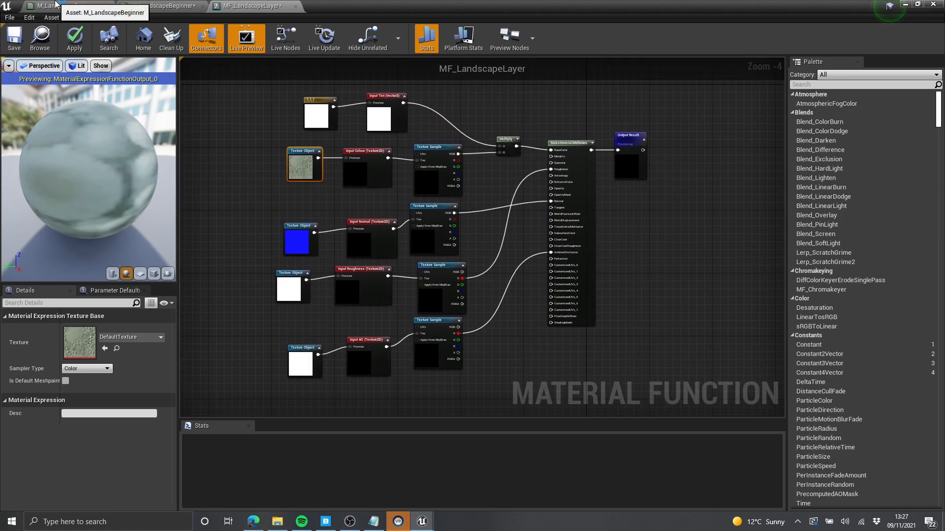
- Return to M_LandscapeBeginner and add a Texture Object node inside the Grass comment
{"action": "left_click", "coordinate": [57, 6]}
{"action": "right_click_drag", "start_coordinate": [426, 190], "coordinate": [468, 190]}
{"action": "scroll", "coordinate": [468, 190], "scroll_direction": "down", "scroll_amount": 1}
{"action": "scroll", "coordinate": [652, 278], "scroll_direction": "down", "scroll_amount": 1}
{"action": "right_click_drag", "start_coordinate": [652, 278], "coordinate": [442, 200]}
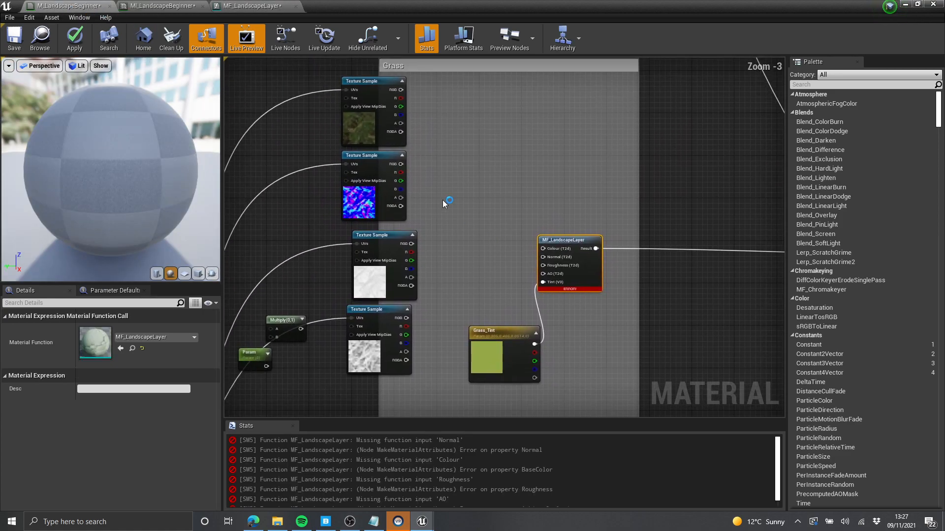
{"action": "right_click", "coordinate": [459, 175]}
{"action": "type", "text": "textureobject"}
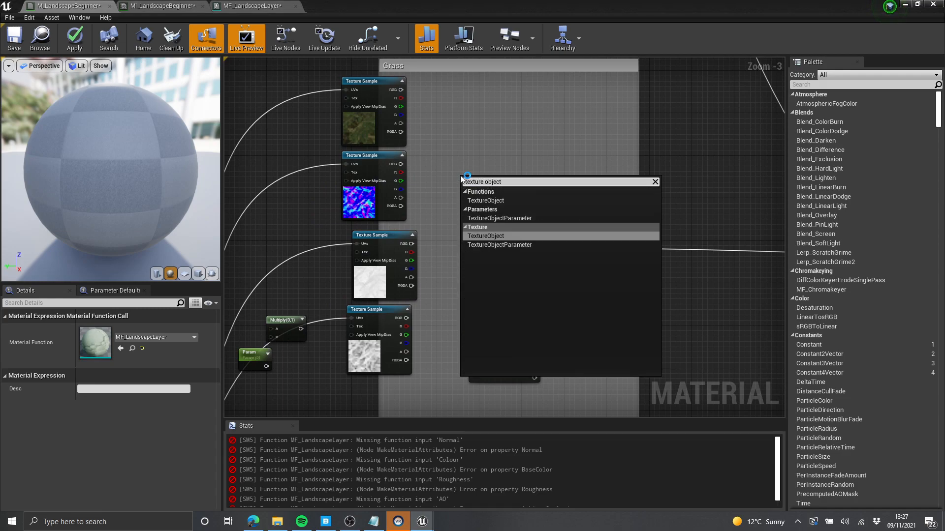
{"action": "key", "text": "Return"}
{"action": "scroll", "coordinate": [469, 185], "scroll_direction": "up", "scroll_amount": 3}
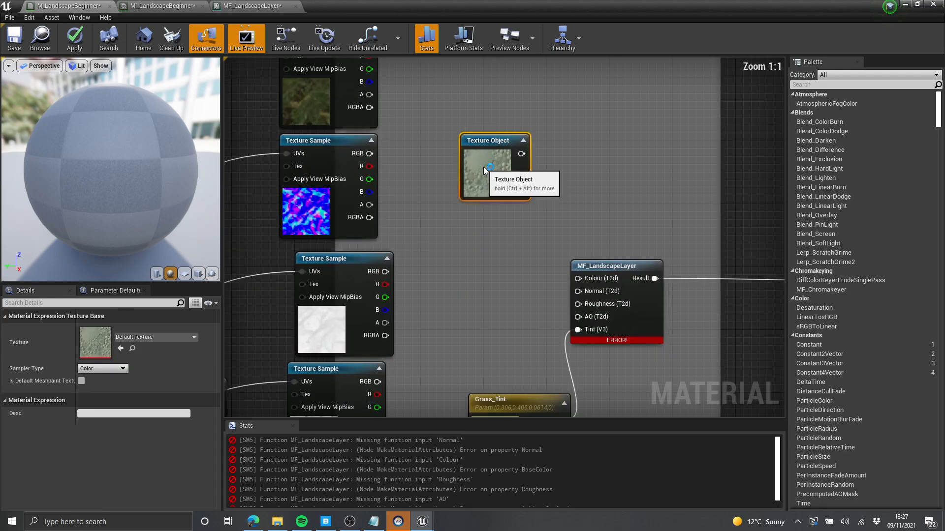
{"action": "left_click_drag", "start_coordinate": [483, 168], "coordinate": [482, 183]}
- Try connecting the Texture Object to the Tex pin of the grass colour Texture Sample
{"action": "right_click_drag", "start_coordinate": [586, 224], "coordinate": [450, 196]}
{"action": "right_click_drag", "start_coordinate": [502, 230], "coordinate": [501, 198]}
{"action": "right_click_drag", "start_coordinate": [576, 249], "coordinate": [535, 190]}
{"action": "right_click_drag", "start_coordinate": [594, 231], "coordinate": [625, 305]}
{"action": "right_click_drag", "start_coordinate": [527, 251], "coordinate": [620, 272]}
{"action": "left_click_drag", "start_coordinate": [647, 267], "coordinate": [435, 155]}
{"action": "left_click", "coordinate": [414, 173]}
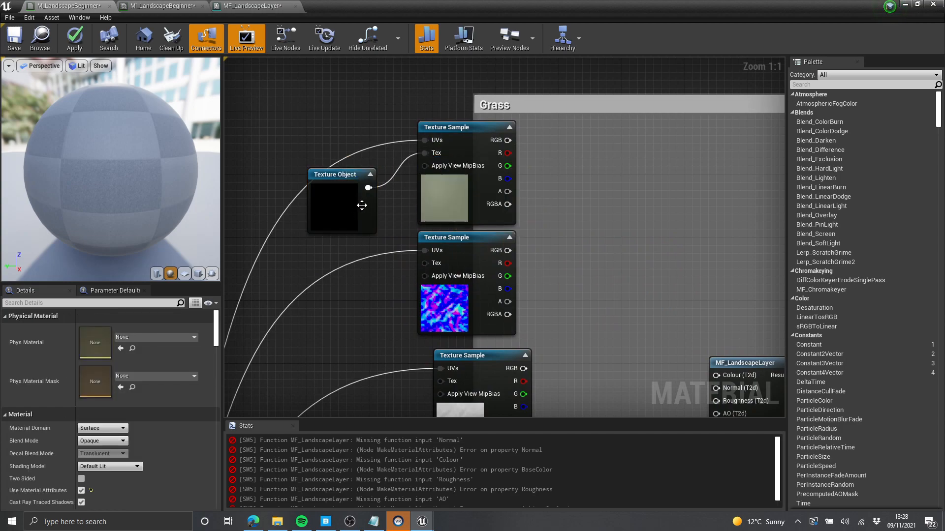
{"action": "left_click", "coordinate": [368, 188], "text": "alt"}
- Place the Texture Object in the Grass comment and set its texture to the colour sample's Albedo_2K_vb2mdatlw
{"action": "right_click_drag", "start_coordinate": [444, 225], "coordinate": [362, 152]}
{"action": "left_click_drag", "start_coordinate": [273, 132], "coordinate": [517, 204]}
{"action": "right_click_drag", "start_coordinate": [591, 279], "coordinate": [572, 305]}
{"action": "left_click_drag", "start_coordinate": [486, 224], "coordinate": [479, 146]}
{"action": "left_click", "coordinate": [331, 154]}
{"action": "left_click", "coordinate": [132, 431]}
{"action": "left_click", "coordinate": [120, 347]}
- Check the MI_LandscapeBeginner instance's parameters and the MF_LandscapeLayer function, and return to the M_LandscapeBeginner graph
{"action": "right_click_drag", "start_coordinate": [480, 175], "coordinate": [516, 88]}
{"action": "scroll", "coordinate": [542, 196], "scroll_direction": "down", "scroll_amount": 2}
{"action": "left_click_drag", "start_coordinate": [376, 86], "coordinate": [436, 294]}
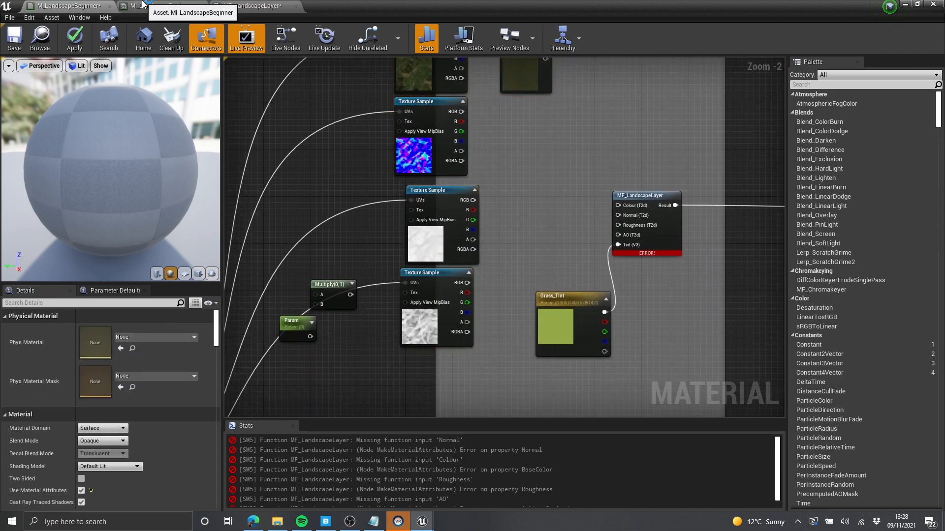
{"action": "left_click", "coordinate": [162, 6]}
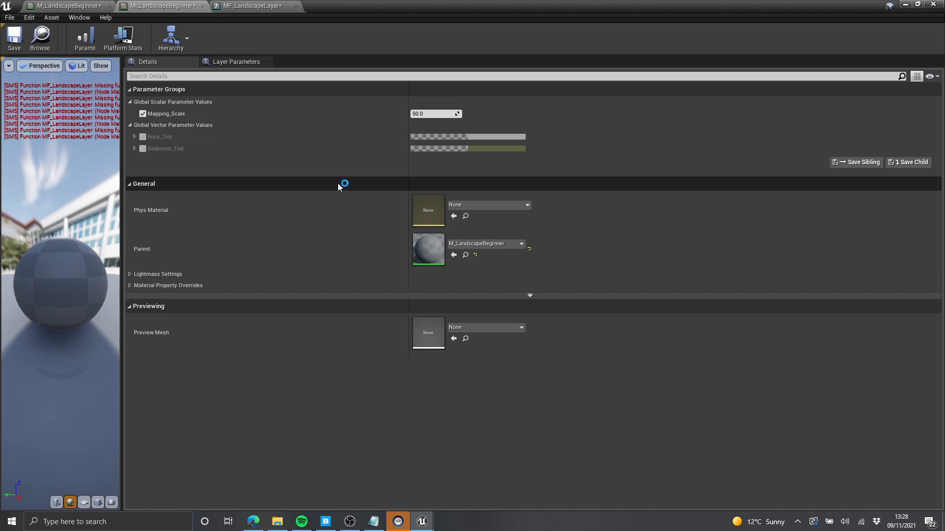
{"action": "left_click", "coordinate": [251, 5]}
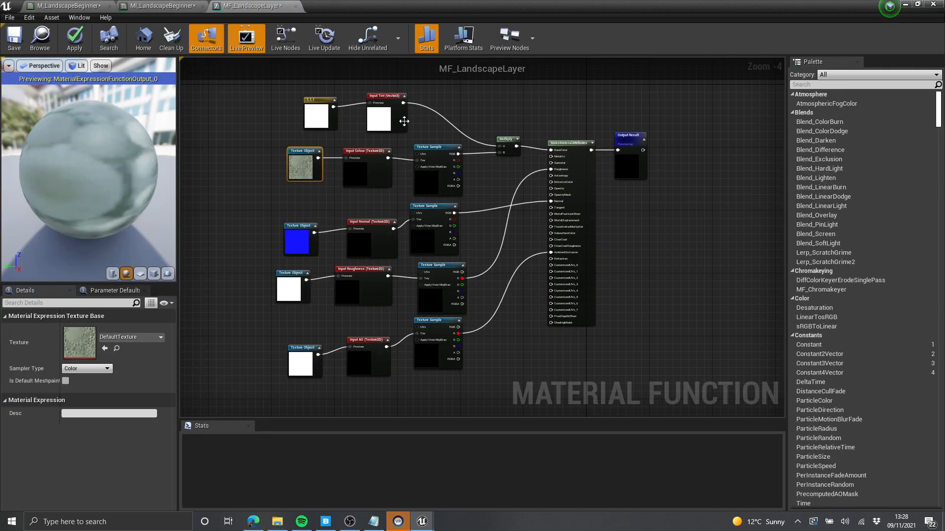
{"action": "left_click", "coordinate": [68, 6]}
- Convert the grass albedo Texture Object to a parameter
{"action": "right_click_drag", "start_coordinate": [526, 189], "coordinate": [504, 199]}
{"action": "scroll", "coordinate": [476, 163], "scroll_direction": "up", "scroll_amount": 2}
{"action": "right_click", "coordinate": [451, 183]}
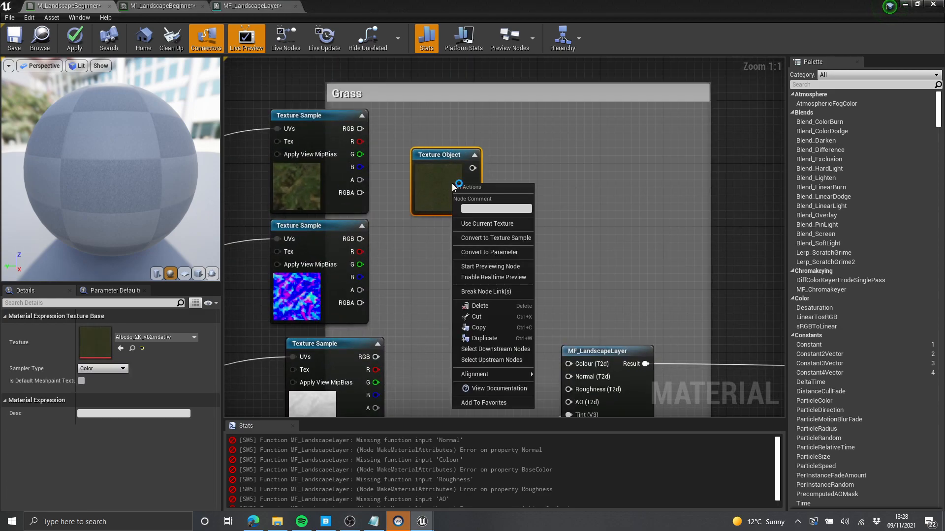
{"action": "left_click", "coordinate": [483, 251]}
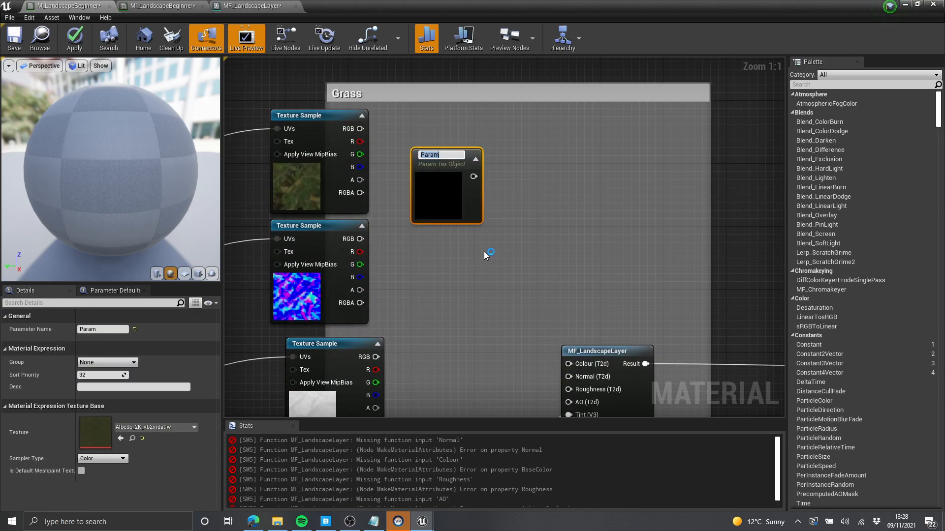
{"action": "left_click", "coordinate": [484, 252]}
- Add a separate TextureObjectParameter node in the Grass comment and delete it again
{"action": "right_click", "coordinate": [548, 180]}
{"action": "type", "text": "tex"}
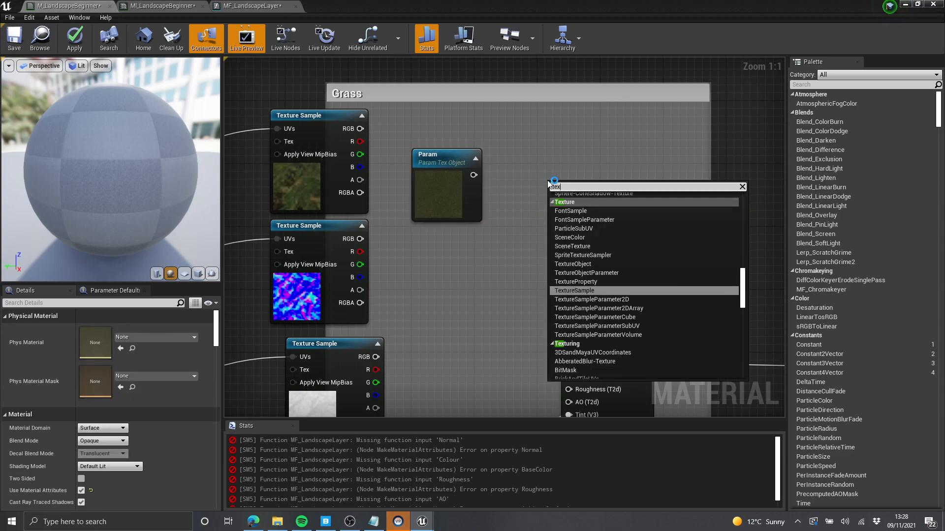
{"action": "type", "text": "ture object par"}
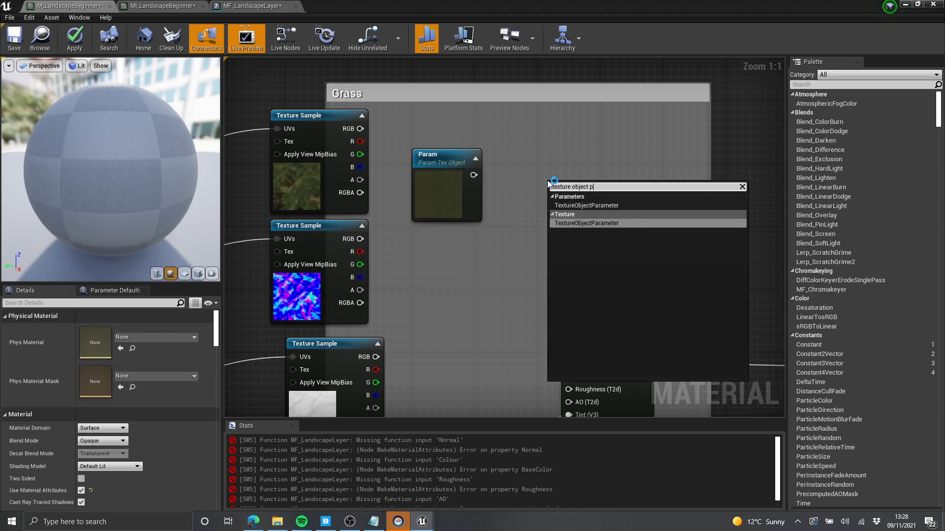
{"action": "key", "text": "Return"}
{"action": "left_click", "coordinate": [601, 221]}
{"action": "key", "text": "Delete"}
- Move the grass texture parameter within the Grass comment and name it Grass_Colour
{"action": "left_click_drag", "start_coordinate": [458, 186], "coordinate": [482, 233]}
{"action": "left_click", "coordinate": [104, 331]}
{"action": "type", "text": "Grass_Colour"}
{"action": "key", "text": "Return"}
{"action": "right_click_drag", "start_coordinate": [586, 232], "coordinate": [471, 98]}
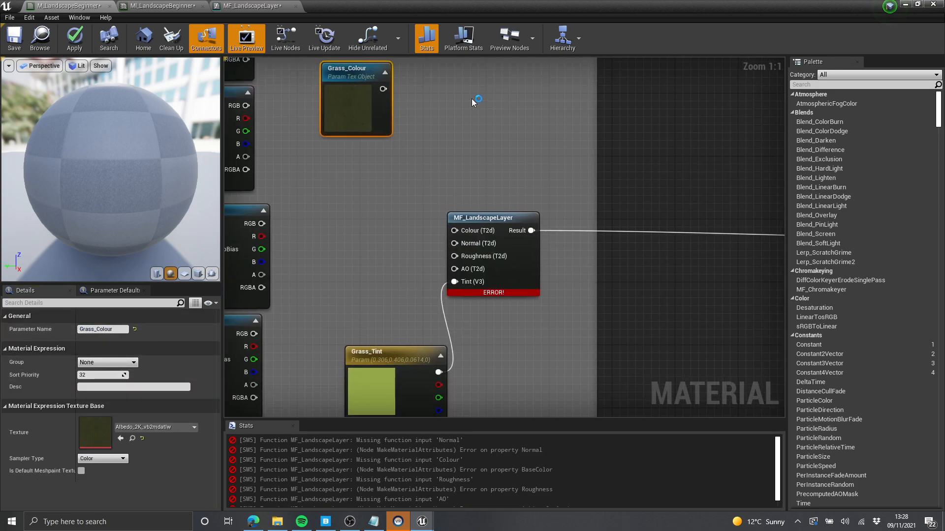
- Connect Grass_Colour to MF_LandscapeLayer's Colour input and apply the material to check it in MI_LandscapeBeginner
{"action": "left_click_drag", "start_coordinate": [384, 89], "coordinate": [406, 119]}
{"action": "left_click_drag", "start_coordinate": [462, 232], "coordinate": [463, 232]}
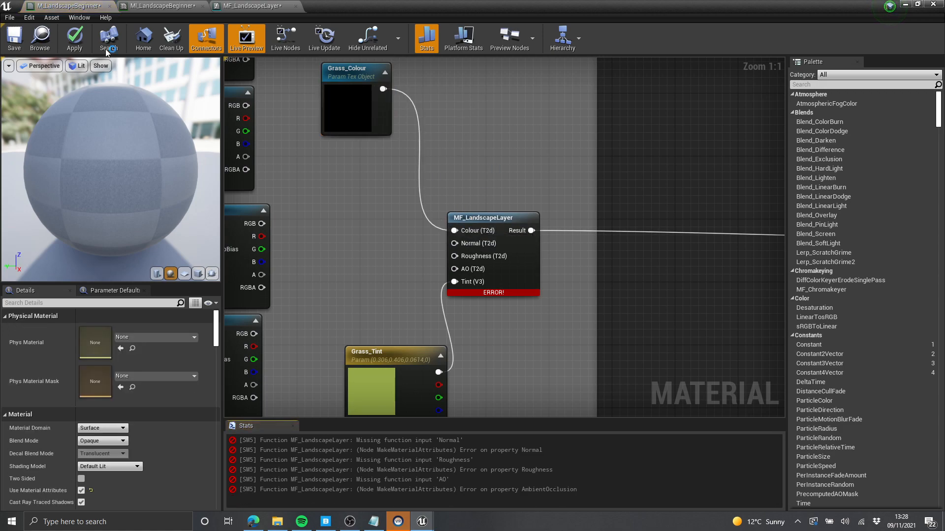
{"action": "left_click", "coordinate": [75, 38]}
{"action": "left_click", "coordinate": [544, 286]}
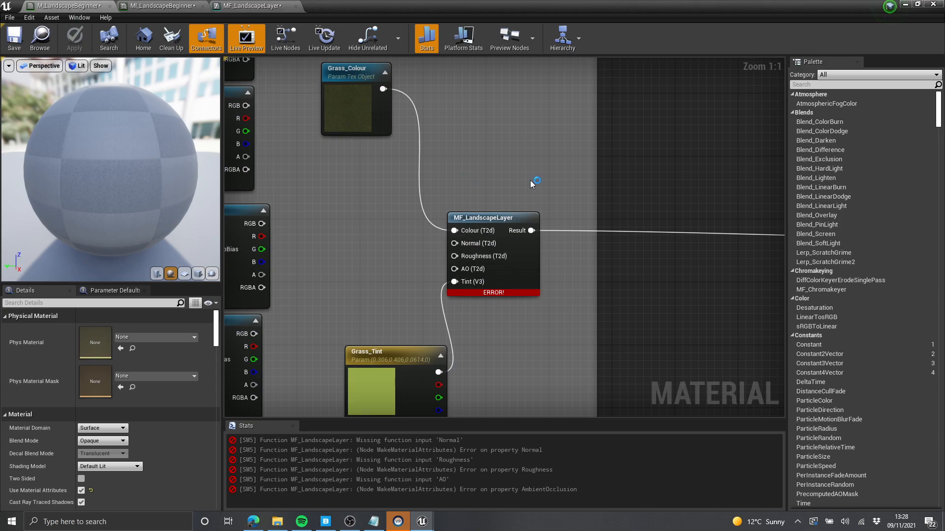
{"action": "right_click_drag", "start_coordinate": [533, 185], "coordinate": [533, 241]}
{"action": "left_click", "coordinate": [166, 5]}
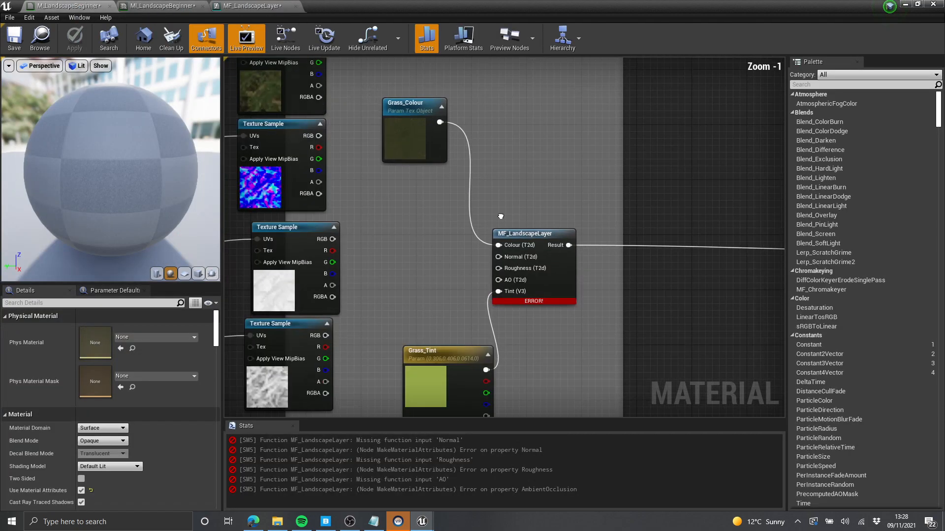
- Duplicate the Grass_Colour parameter in M_LandscapeBeginner and place the copy beneath the original
{"action": "left_click", "coordinate": [447, 111]}
{"action": "right_click_drag", "start_coordinate": [375, 194], "coordinate": [411, 197]}
{"action": "key", "text": "ctrl+c"}
{"action": "key", "text": "ctrl+v"}
{"action": "left_click_drag", "start_coordinate": [448, 202], "coordinate": [464, 178]}
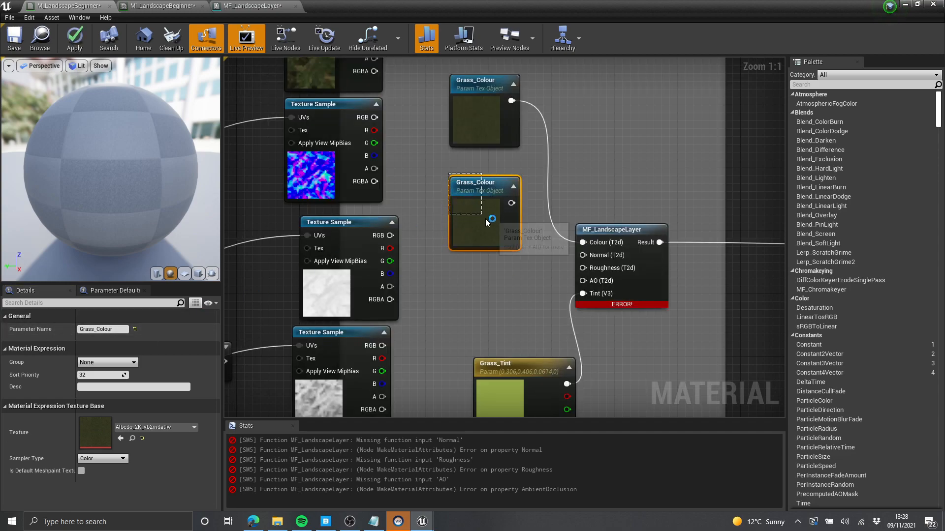
- Delete the duplicated Grass_Colour parameter and undo the deletion
{"action": "key", "text": "Delete"}
{"action": "right_click", "coordinate": [471, 226]}
{"action": "right_click_drag", "start_coordinate": [405, 198], "coordinate": [413, 234]}
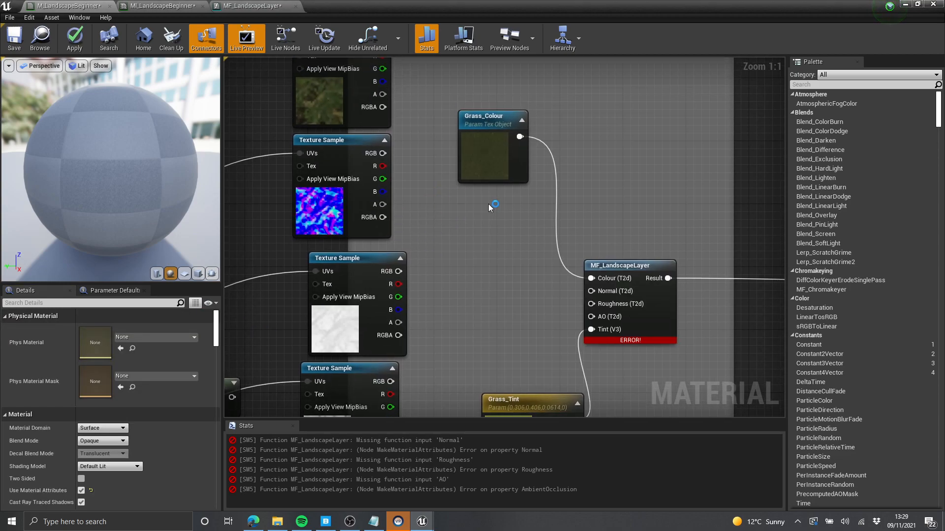
{"action": "key", "text": "ctrl+z"}
- Rename the duplicated texture parameter Grass_Normal
{"action": "left_click", "coordinate": [473, 248]}
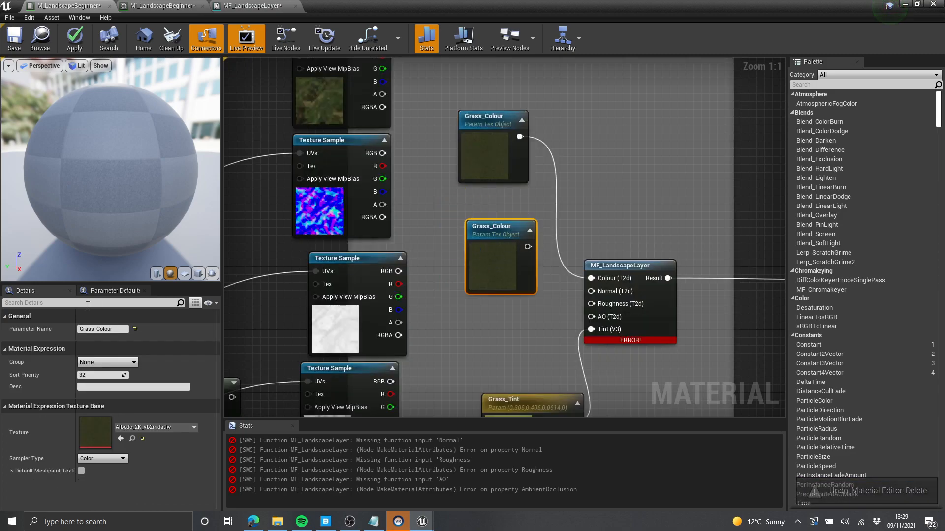
{"action": "left_click_drag", "start_coordinate": [96, 330], "coordinate": [186, 343]}
{"action": "type", "text": "Normal"}
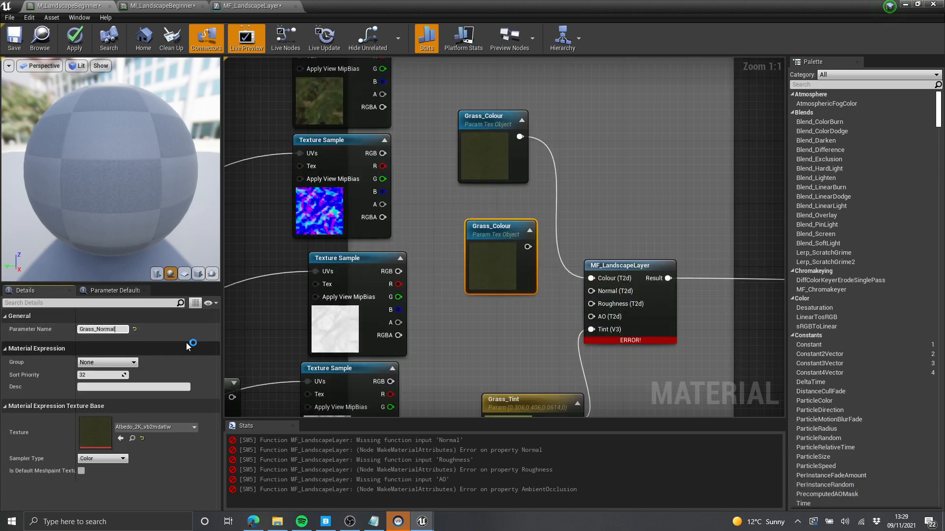
{"action": "key", "text": "Return"}
{"action": "left_click_drag", "start_coordinate": [453, 213], "coordinate": [576, 288]}
- Assign the Normal_2K_vb2mdatlw texture to Grass_Normal and connect it to MF_LandscapeLayer's Normal input
{"action": "left_click", "coordinate": [359, 224]}
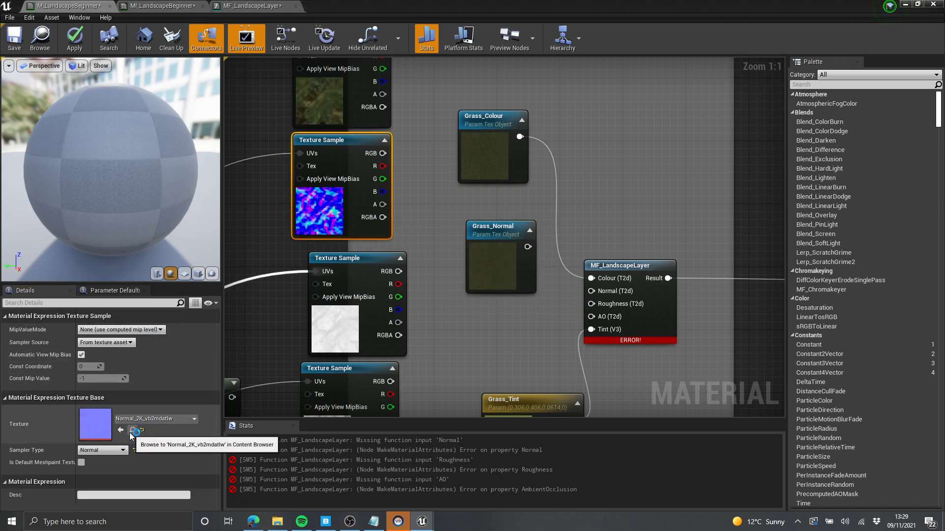
{"action": "left_click", "coordinate": [507, 268]}
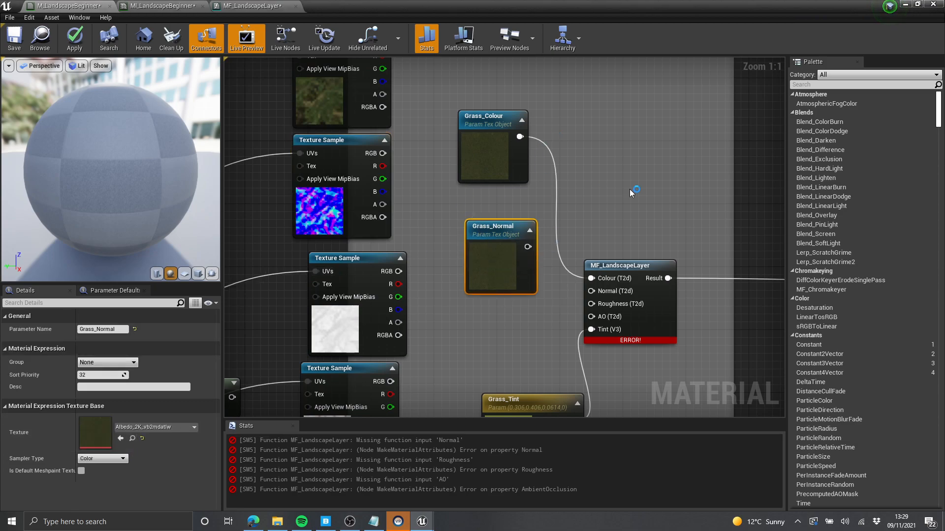
{"action": "left_click_drag", "start_coordinate": [497, 243], "coordinate": [497, 234]}
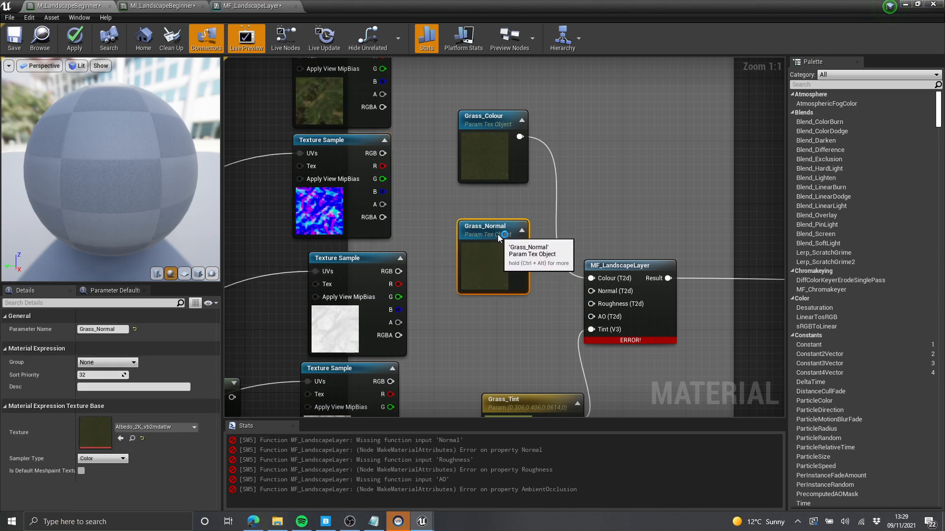
{"action": "left_click", "coordinate": [120, 438]}
{"action": "right_click_drag", "start_coordinate": [570, 229], "coordinate": [527, 175]}
{"action": "left_click_drag", "start_coordinate": [488, 184], "coordinate": [548, 237]}
- Duplicate the Grass_Normal parameter and rename the copy Grass_Roughness
{"action": "right_click_drag", "start_coordinate": [549, 237], "coordinate": [482, 258]}
{"action": "key", "text": "ctrl+c"}
{"action": "key", "text": "ctrl+v"}
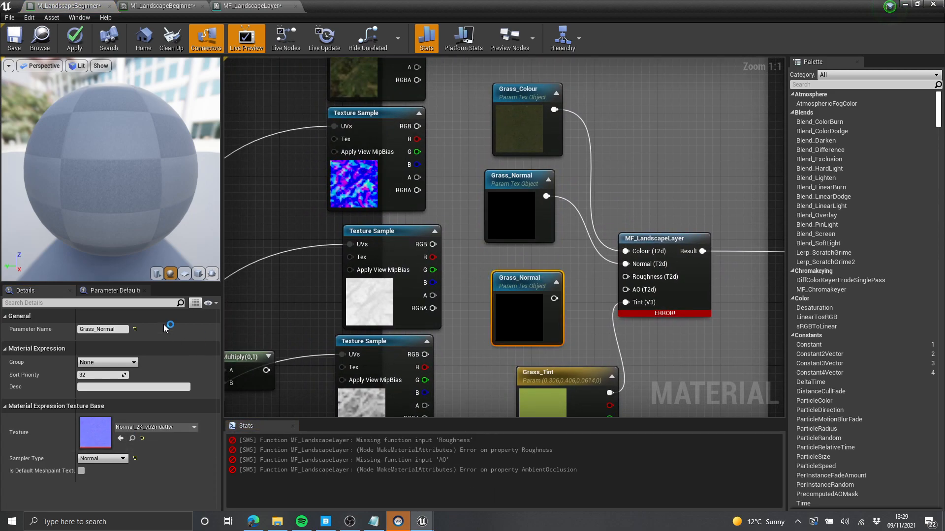
{"action": "double_click", "coordinate": [98, 329]}
{"action": "type", "text": "Roughness"}
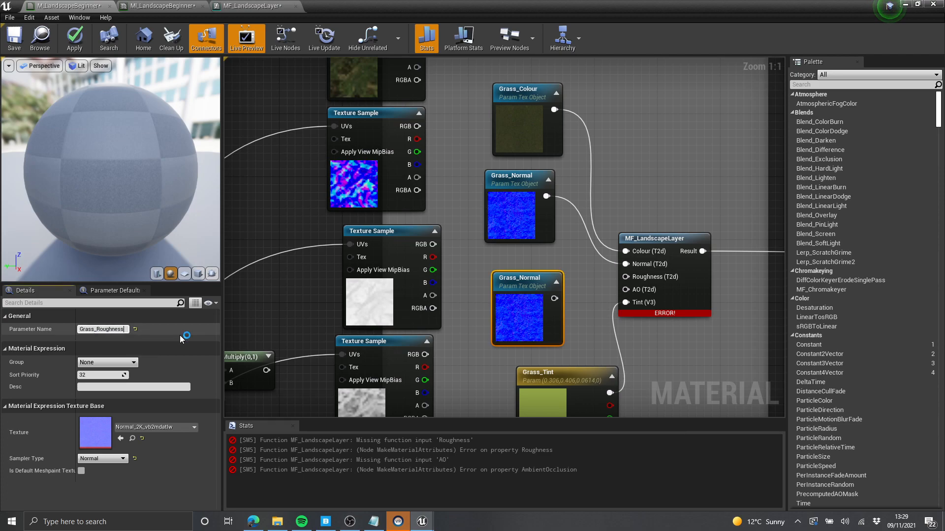
{"action": "key", "text": "Return"}
- Connect Grass_Roughness to MF_LandscapeLayer's Roughness input and assign it the Roughness_2K_vb2mdatlw texture
{"action": "scroll", "coordinate": [512, 301], "scroll_direction": "down", "scroll_amount": 1}
{"action": "right_click_drag", "start_coordinate": [513, 301], "coordinate": [527, 224]}
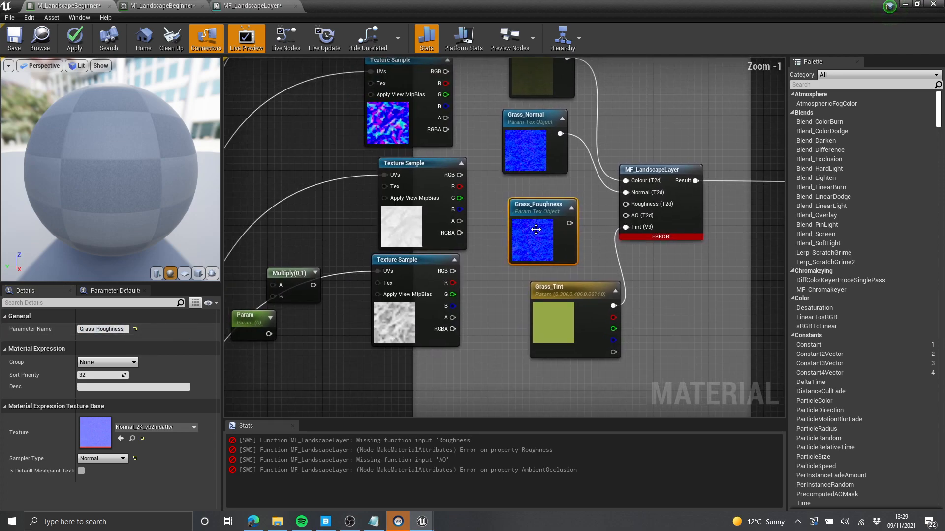
{"action": "left_click_drag", "start_coordinate": [633, 201], "coordinate": [633, 202]}
{"action": "left_click_drag", "start_coordinate": [532, 217], "coordinate": [526, 204]}
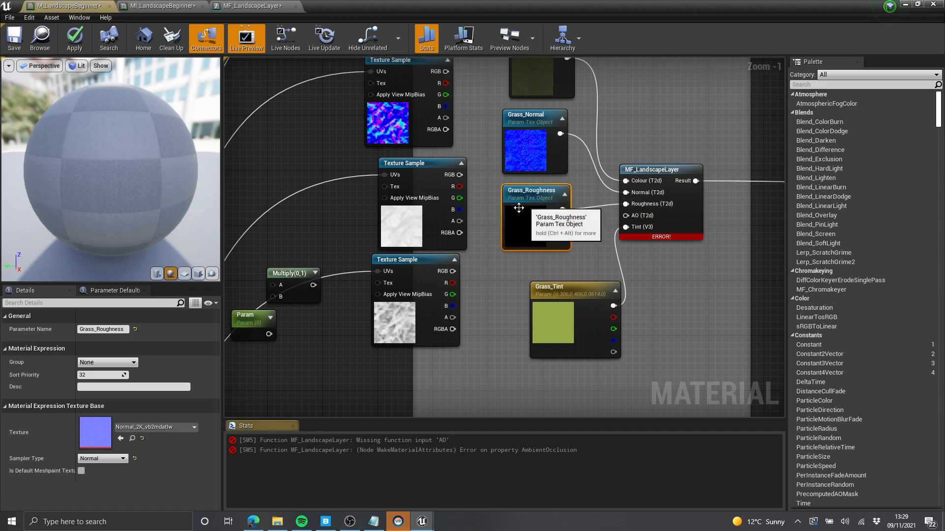
{"action": "left_click", "coordinate": [138, 427]}
{"action": "left_click", "coordinate": [432, 211]}
{"action": "left_click", "coordinate": [431, 215]}
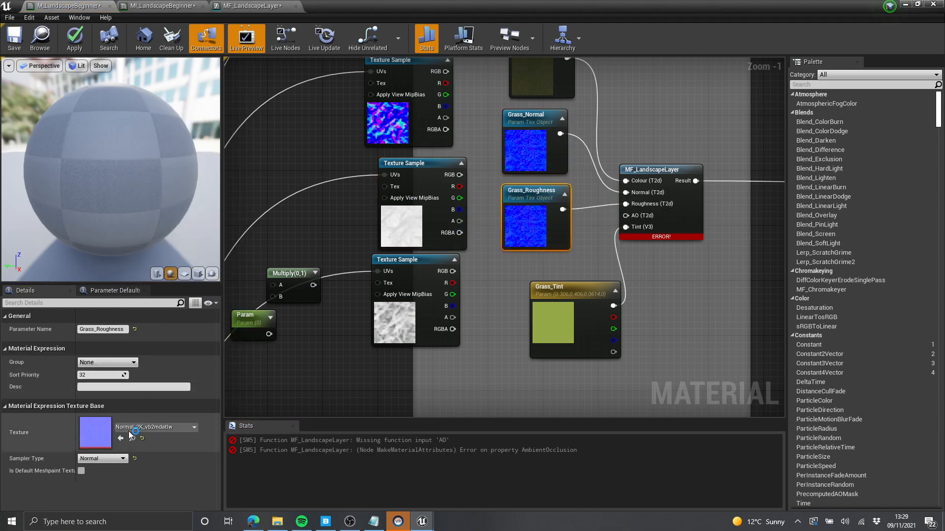
- Move Grass_Tint lower in the Grass comment and place a duplicate of Grass_Roughness beneath the original
{"action": "right_click_drag", "start_coordinate": [499, 291], "coordinate": [471, 232]}
{"action": "left_click_drag", "start_coordinate": [527, 232], "coordinate": [534, 328]}
{"action": "right_click_drag", "start_coordinate": [509, 221], "coordinate": [528, 264]}
{"action": "left_click", "coordinate": [514, 224]}
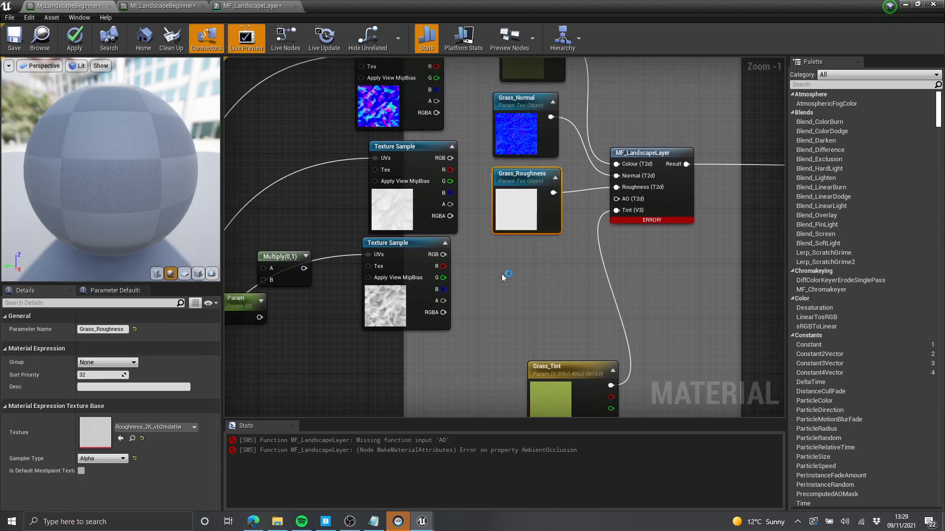
{"action": "key", "text": "ctrl+c"}
{"action": "key", "text": "ctrl+v"}
{"action": "left_click_drag", "start_coordinate": [528, 332], "coordinate": [515, 304]}
- Rename the duplicated roughness parameter Grass_AO and assign it the AO_2K_vb2mdatlw texture
{"action": "left_click", "coordinate": [375, 300]}
{"action": "left_click", "coordinate": [132, 430]}
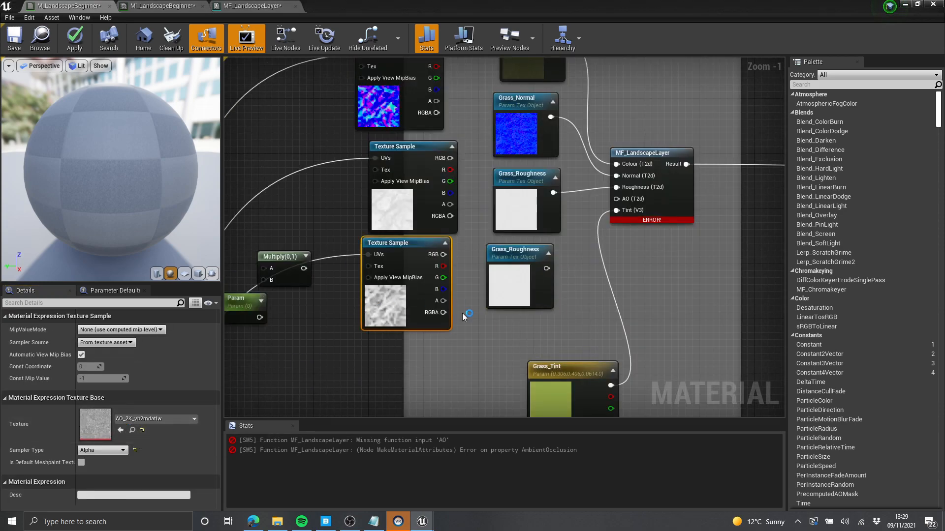
{"action": "left_click", "coordinate": [501, 295]}
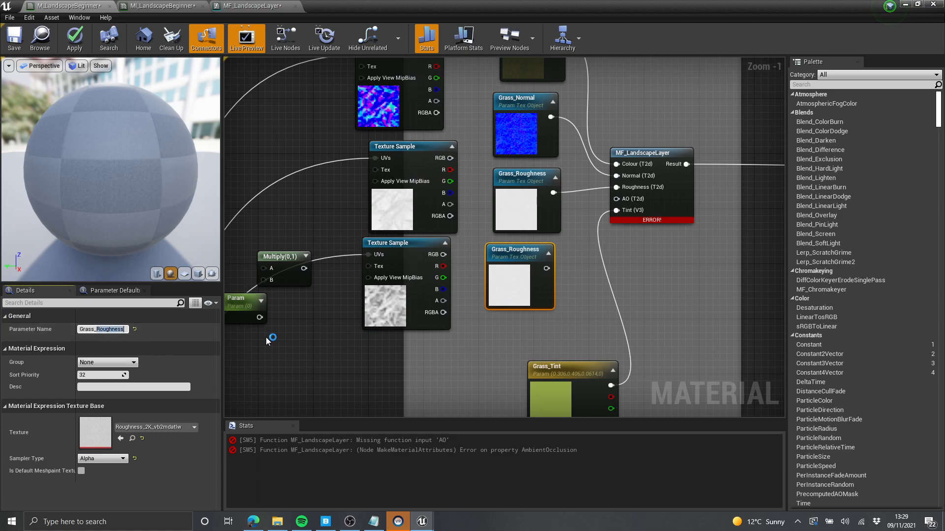
{"action": "left_click_drag", "start_coordinate": [495, 264], "coordinate": [508, 265]}
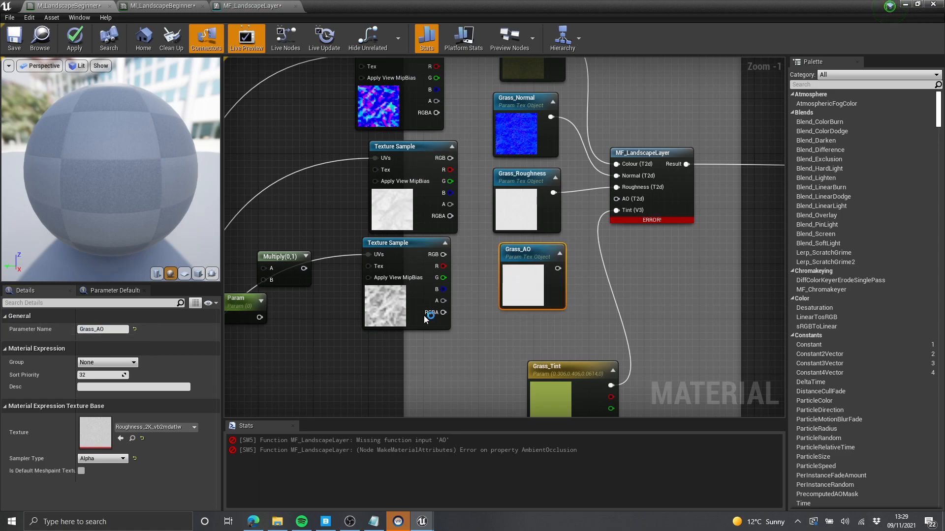
{"action": "left_click", "coordinate": [121, 438]}
{"action": "left_click", "coordinate": [512, 341]}
{"action": "right_click_drag", "start_coordinate": [505, 340], "coordinate": [498, 353]}
{"action": "left_click", "coordinate": [514, 311]}
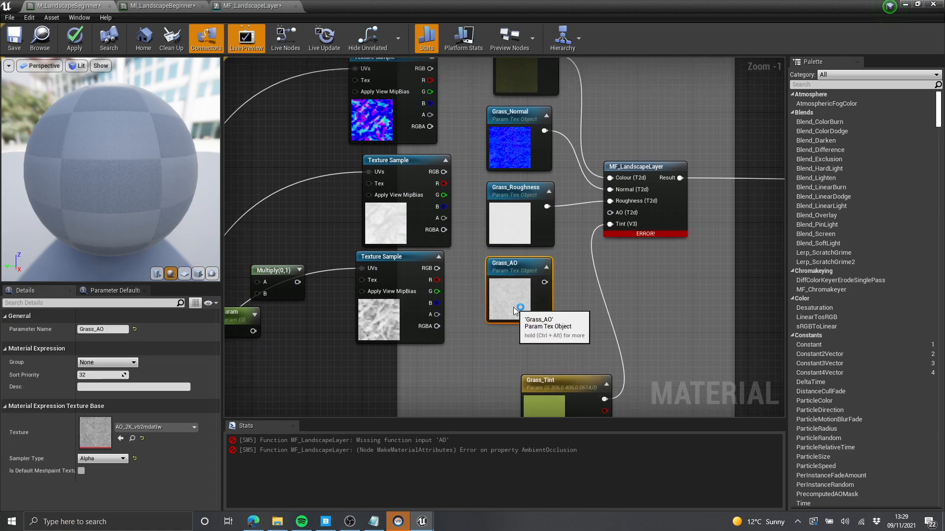
- Space the Grass_Roughness and Grass_AO parameters in a column beneath Grass_Normal
{"action": "right_click_drag", "start_coordinate": [519, 261], "coordinate": [515, 317]}
{"action": "left_click_drag", "start_coordinate": [501, 265], "coordinate": [509, 272]}
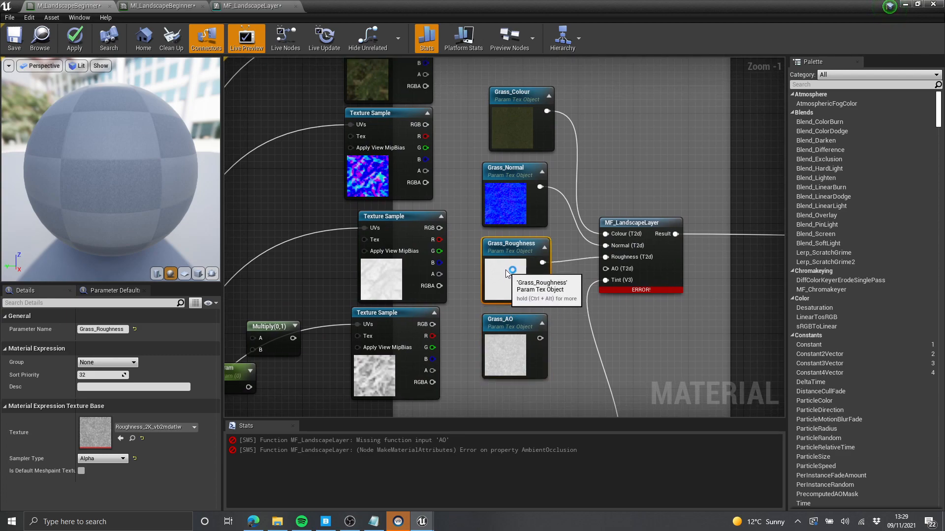
{"action": "right_click_drag", "start_coordinate": [507, 274], "coordinate": [476, 206]}
{"action": "left_click", "coordinate": [502, 276]}
{"action": "right_click_drag", "start_coordinate": [527, 250], "coordinate": [523, 288]}
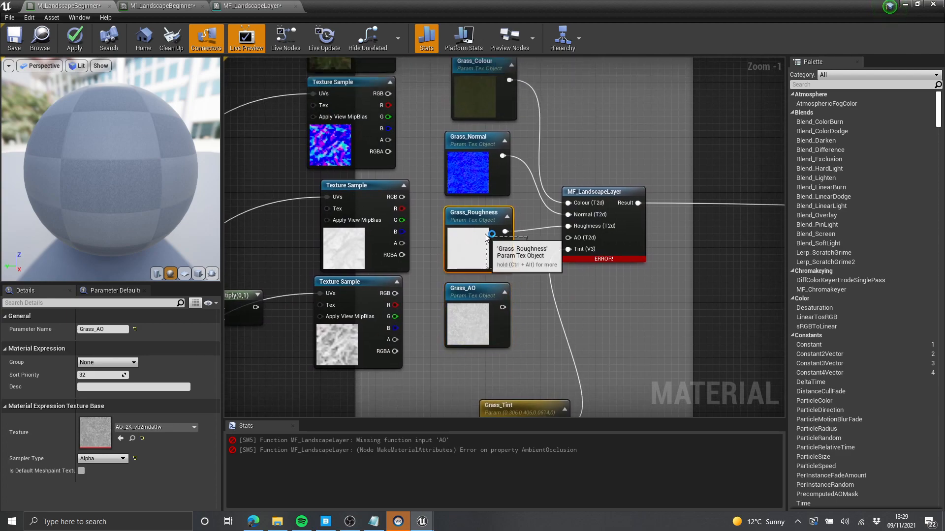
{"action": "left_click_drag", "start_coordinate": [506, 314], "coordinate": [502, 315]}
{"action": "mouse_move", "coordinate": [490, 248]}
{"action": "left_mouse_down"}
{"action": "mouse_move", "coordinate": [496, 255]}
{"action": "mouse_move", "coordinate": [482, 262]}
{"action": "left_mouse_up"}
{"action": "left_click", "coordinate": [519, 297]}
{"action": "right_click_drag", "start_coordinate": [519, 296], "coordinate": [513, 251]}
{"action": "left_click", "coordinate": [449, 240]}
{"action": "left_click_drag", "start_coordinate": [456, 216], "coordinate": [467, 203]}
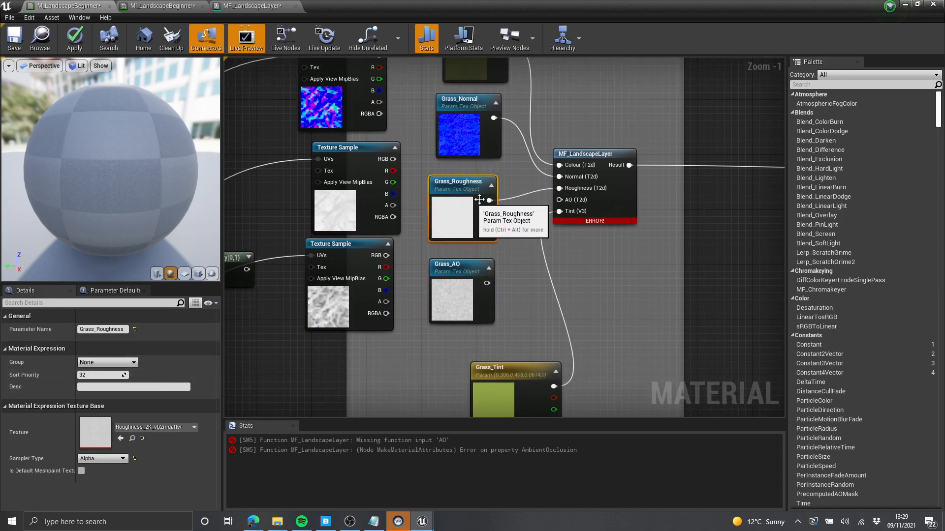
{"action": "right_click_drag", "start_coordinate": [558, 142], "coordinate": [582, 139]}
{"action": "left_click_drag", "start_coordinate": [467, 302], "coordinate": [467, 294]}
- Connect Grass_AO to MF_LandscapeLayer's AO input
{"action": "right_click_drag", "start_coordinate": [568, 236], "coordinate": [518, 295]}
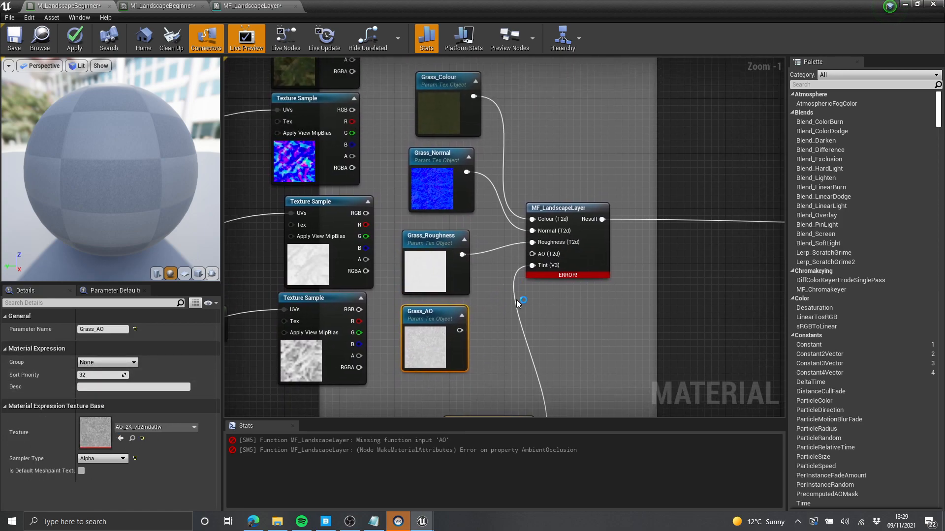
{"action": "left_click", "coordinate": [516, 295]}
{"action": "right_click_drag", "start_coordinate": [490, 330], "coordinate": [512, 278]}
{"action": "left_click_drag", "start_coordinate": [485, 280], "coordinate": [568, 204]}
{"action": "right_click_drag", "start_coordinate": [523, 279], "coordinate": [574, 320]}
- Tidy the Grass_Colour, Grass_Normal, Grass_Roughness and Grass_AO parameters into one evenly spaced column
{"action": "left_click_drag", "start_coordinate": [500, 249], "coordinate": [506, 239]}
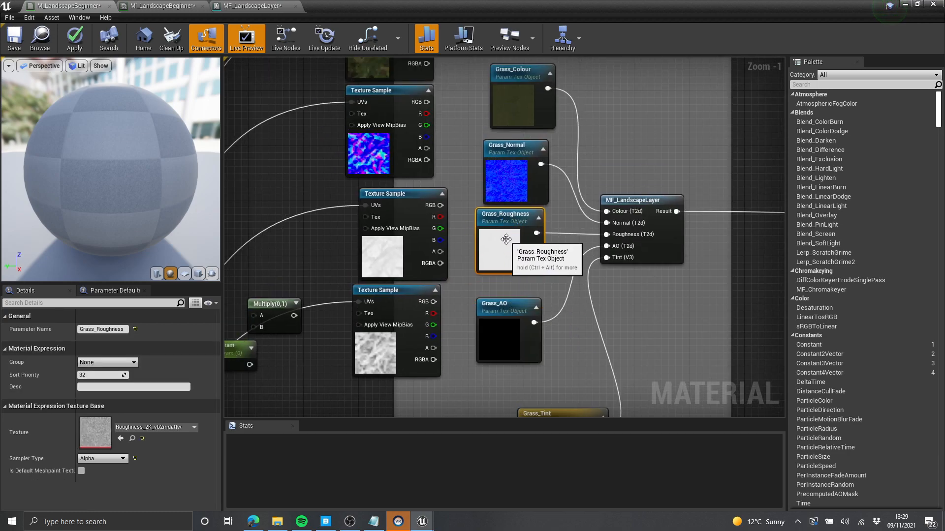
{"action": "left_click", "coordinate": [509, 317]}
{"action": "scroll", "coordinate": [564, 302], "scroll_direction": "down", "scroll_amount": 2}
{"action": "right_click_drag", "start_coordinate": [564, 303], "coordinate": [537, 308]}
{"action": "scroll", "coordinate": [536, 308], "scroll_direction": "up", "scroll_amount": 2}
{"action": "mouse_move", "coordinate": [495, 253]}
{"action": "left_mouse_down"}
{"action": "mouse_move", "coordinate": [502, 265]}
{"action": "mouse_move", "coordinate": [491, 261]}
{"action": "left_mouse_up"}
{"action": "left_click", "coordinate": [485, 195]}
{"action": "left_click_drag", "start_coordinate": [472, 332], "coordinate": [478, 319]}
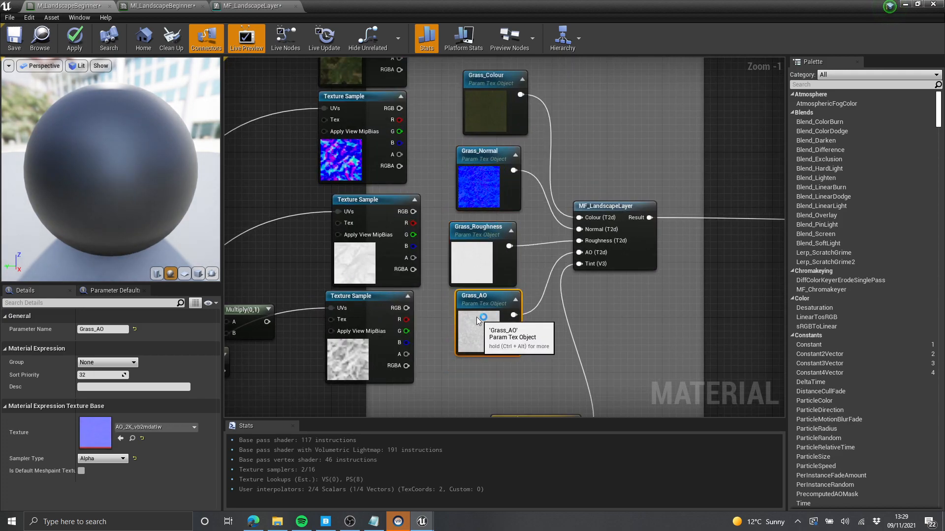
{"action": "left_click_drag", "start_coordinate": [492, 111], "coordinate": [454, 126]}
{"action": "left_click_drag", "start_coordinate": [478, 180], "coordinate": [465, 187]}
{"action": "left_click", "coordinate": [526, 162]}
{"action": "left_click_drag", "start_coordinate": [480, 128], "coordinate": [488, 121]}
- Open the MF_LandscapeLayer function and examine how its inputs feed the output result
{"action": "scroll", "coordinate": [527, 157], "scroll_direction": "down", "scroll_amount": 1}
{"action": "right_click_drag", "start_coordinate": [527, 157], "coordinate": [464, 132]}
{"action": "scroll", "coordinate": [529, 187], "scroll_direction": "up", "scroll_amount": 2}
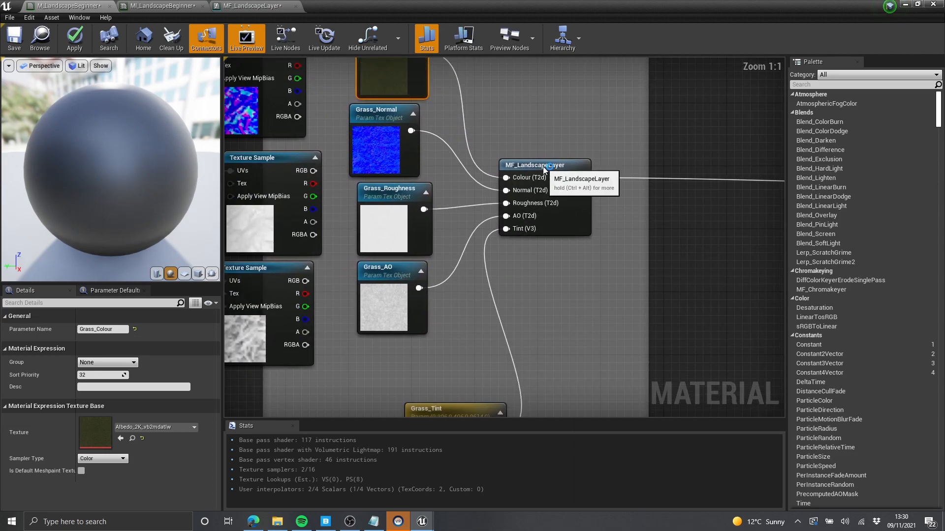
{"action": "left_click", "coordinate": [539, 165]}
{"action": "double_click", "coordinate": [553, 166]}
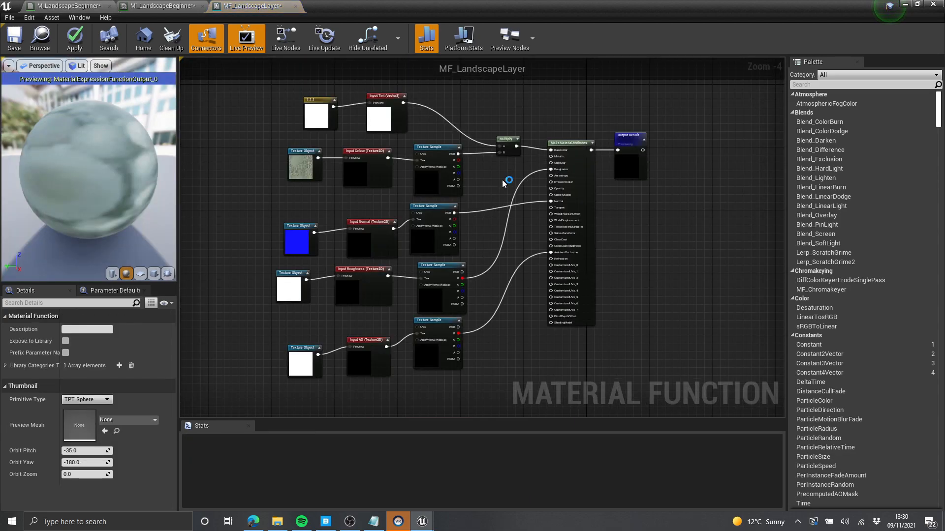
{"action": "right_click_drag", "start_coordinate": [433, 190], "coordinate": [486, 211]}
{"action": "scroll", "coordinate": [485, 211], "scroll_direction": "up", "scroll_amount": 4}
{"action": "left_click_drag", "start_coordinate": [498, 220], "coordinate": [492, 213]}
{"action": "scroll", "coordinate": [645, 218], "scroll_direction": "down", "scroll_amount": 3}
{"action": "right_click_drag", "start_coordinate": [655, 219], "coordinate": [411, 208]}
{"action": "scroll", "coordinate": [476, 164], "scroll_direction": "up", "scroll_amount": 3}
{"action": "left_click", "coordinate": [510, 140]}
{"action": "left_click", "coordinate": [609, 127]}
- Return to M_LandscapeBeginner and examine the BlendMaterialAttributes connections and the remaining Rock and Sediment layer nodes
{"action": "left_click", "coordinate": [81, 6]}
{"action": "right_click_drag", "start_coordinate": [591, 170], "coordinate": [369, 176]}
{"action": "scroll", "coordinate": [449, 172], "scroll_direction": "up", "scroll_amount": 3}
{"action": "right_click_drag", "start_coordinate": [729, 186], "coordinate": [394, 176]}
{"action": "scroll", "coordinate": [548, 174], "scroll_direction": "down", "scroll_amount": 1}
{"action": "scroll", "coordinate": [639, 187], "scroll_direction": "up", "scroll_amount": 1}
{"action": "right_click_drag", "start_coordinate": [641, 187], "coordinate": [419, 185]}
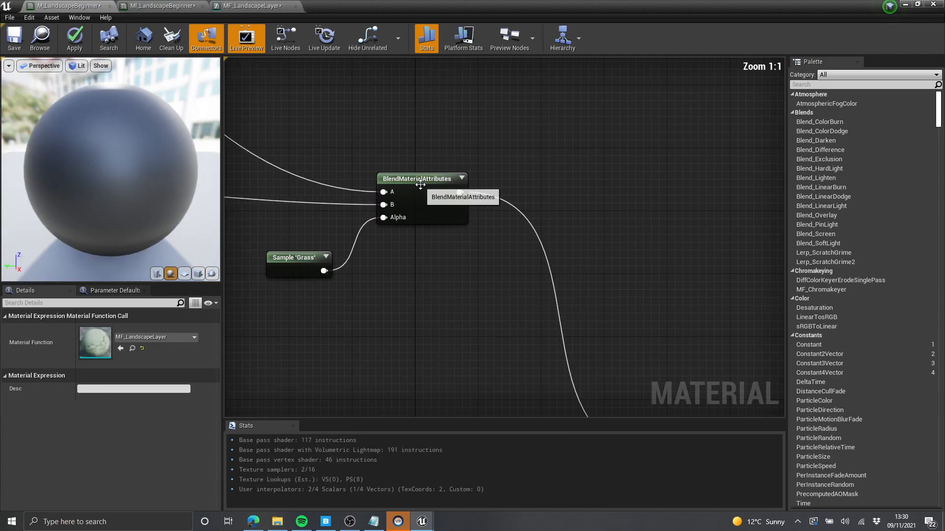
{"action": "left_click_drag", "start_coordinate": [420, 184], "coordinate": [411, 176]}
{"action": "scroll", "coordinate": [361, 181], "scroll_direction": "down", "scroll_amount": 3}
{"action": "right_click_drag", "start_coordinate": [357, 182], "coordinate": [541, 64]}
{"action": "scroll", "coordinate": [439, 214], "scroll_direction": "down", "scroll_amount": 1}
{"action": "scroll", "coordinate": [444, 192], "scroll_direction": "down", "scroll_amount": 4}
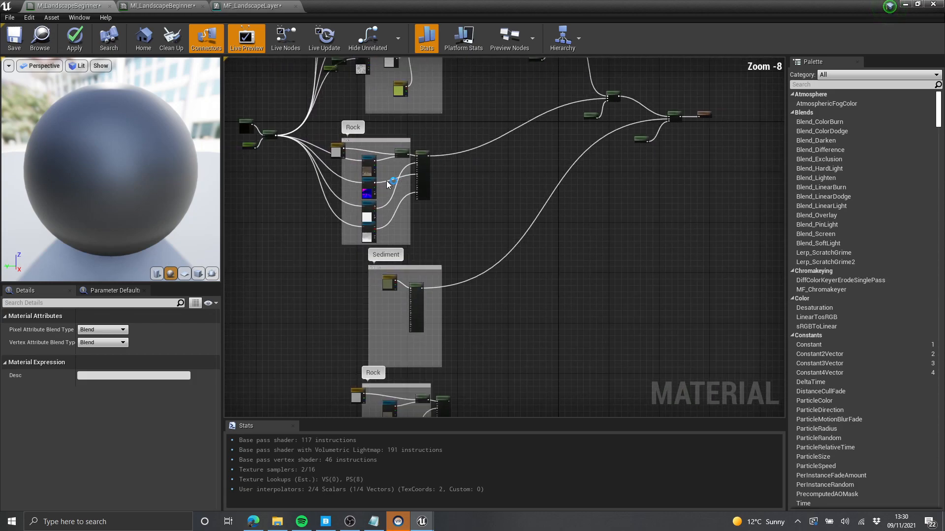
{"action": "scroll", "coordinate": [419, 168], "scroll_direction": "up", "scroll_amount": 6}
{"action": "right_click_drag", "start_coordinate": [422, 166], "coordinate": [610, 210]}
{"action": "left_click_drag", "start_coordinate": [698, 91], "coordinate": [276, 404]}
{"action": "scroll", "coordinate": [391, 292], "scroll_direction": "down", "scroll_amount": 3}
{"action": "right_click_drag", "start_coordinate": [391, 291], "coordinate": [397, 217]}
{"action": "scroll", "coordinate": [397, 216], "scroll_direction": "down", "scroll_amount": 1}
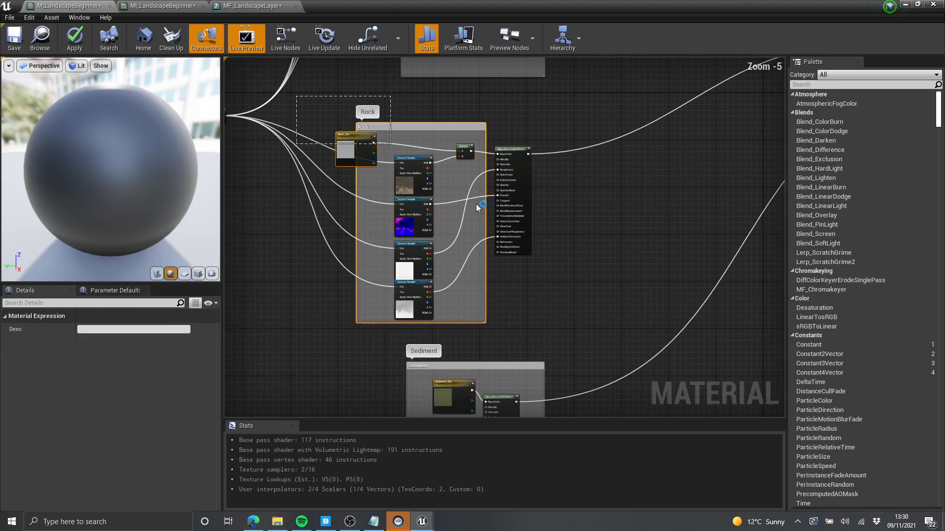
{"action": "scroll", "coordinate": [563, 244], "scroll_direction": "down", "scroll_amount": 1}
{"action": "scroll", "coordinate": [533, 211], "scroll_direction": "up", "scroll_amount": 4}
{"action": "right_click_drag", "start_coordinate": [533, 211], "coordinate": [628, 272]}
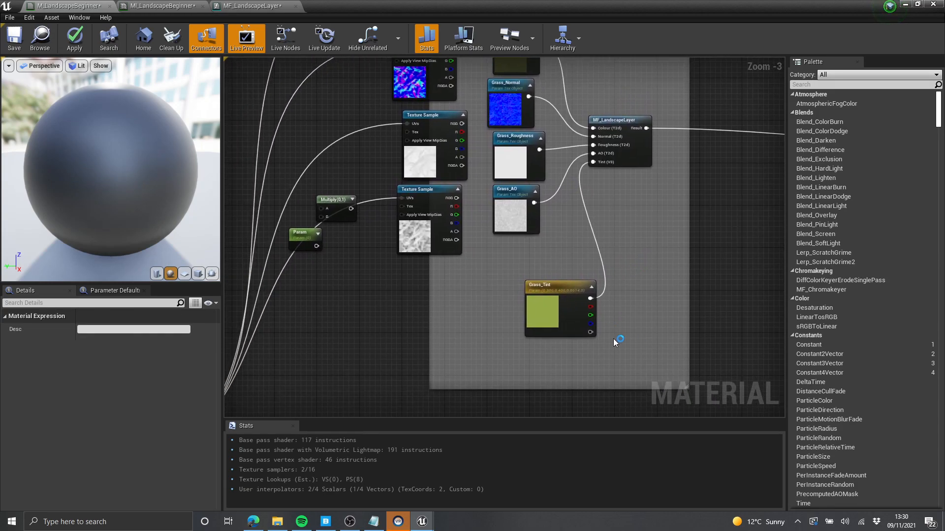
- Move Grass_Tint up beneath Grass_AO and delete the old grass Texture Sample, Multiply and Param nodes
{"action": "left_click_drag", "start_coordinate": [549, 289], "coordinate": [530, 250]}
{"action": "right_click_drag", "start_coordinate": [430, 178], "coordinate": [467, 267]}
{"action": "scroll", "coordinate": [430, 225], "scroll_direction": "down", "scroll_amount": 2}
{"action": "scroll", "coordinate": [413, 154], "scroll_direction": "up", "scroll_amount": 2}
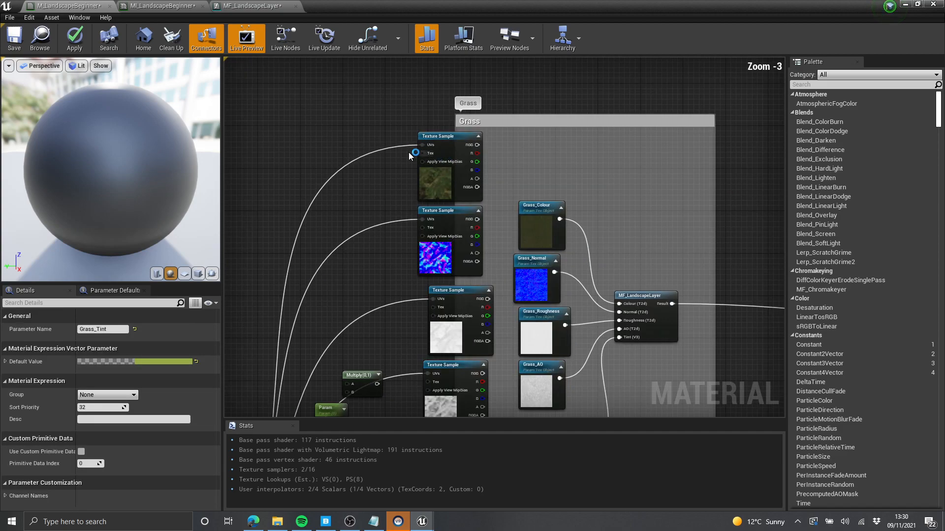
{"action": "left_click_drag", "start_coordinate": [429, 389], "coordinate": [436, 389]}
{"action": "right_click_drag", "start_coordinate": [428, 346], "coordinate": [477, 193]}
{"action": "key", "text": "Delete"}
{"action": "left_click_drag", "start_coordinate": [493, 150], "coordinate": [370, 300]}
{"action": "key", "text": "Delete"}
- Examine the shared Multiply node and its two inputs that feed the Rock layer's texture UVs
{"action": "scroll", "coordinate": [532, 186], "scroll_direction": "down", "scroll_amount": 3}
{"action": "right_click_drag", "start_coordinate": [494, 219], "coordinate": [607, 60]}
{"action": "scroll", "coordinate": [469, 117], "scroll_direction": "up", "scroll_amount": 6}
{"action": "right_click_drag", "start_coordinate": [469, 117], "coordinate": [354, 152]}
{"action": "left_click_drag", "start_coordinate": [293, 127], "coordinate": [450, 276]}
{"action": "left_click_drag", "start_coordinate": [340, 154], "coordinate": [367, 155]}
{"action": "left_click", "coordinate": [510, 175]}
{"action": "scroll", "coordinate": [520, 166], "scroll_direction": "down", "scroll_amount": 2}
{"action": "right_click_drag", "start_coordinate": [521, 166], "coordinate": [468, 225]}
{"action": "left_click_drag", "start_coordinate": [502, 175], "coordinate": [326, 338]}
{"action": "right_click_drag", "start_coordinate": [355, 224], "coordinate": [339, 270]}
{"action": "scroll", "coordinate": [338, 270], "scroll_direction": "down", "scroll_amount": 2}
{"action": "right_click_drag", "start_coordinate": [505, 221], "coordinate": [388, 234]}
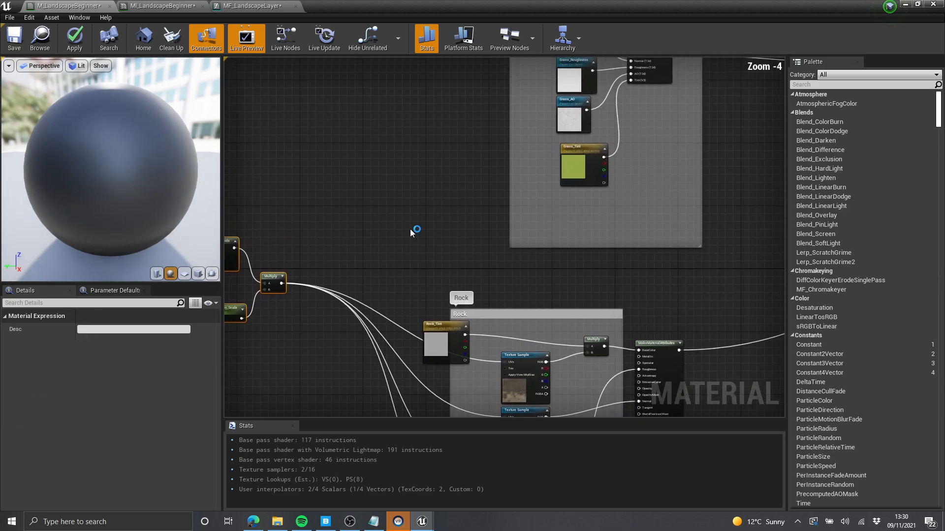
- Line up the Grass_Colour, Grass_Normal, Grass_Roughness and Grass_AO nodes in a column beside MF_LandscapeLayer
{"action": "right_click_drag", "start_coordinate": [593, 116], "coordinate": [577, 241]}
{"action": "scroll", "coordinate": [577, 240], "scroll_direction": "up", "scroll_amount": 3}
{"action": "scroll", "coordinate": [450, 252], "scroll_direction": "up", "scroll_amount": 1}
{"action": "left_click", "coordinate": [507, 152]}
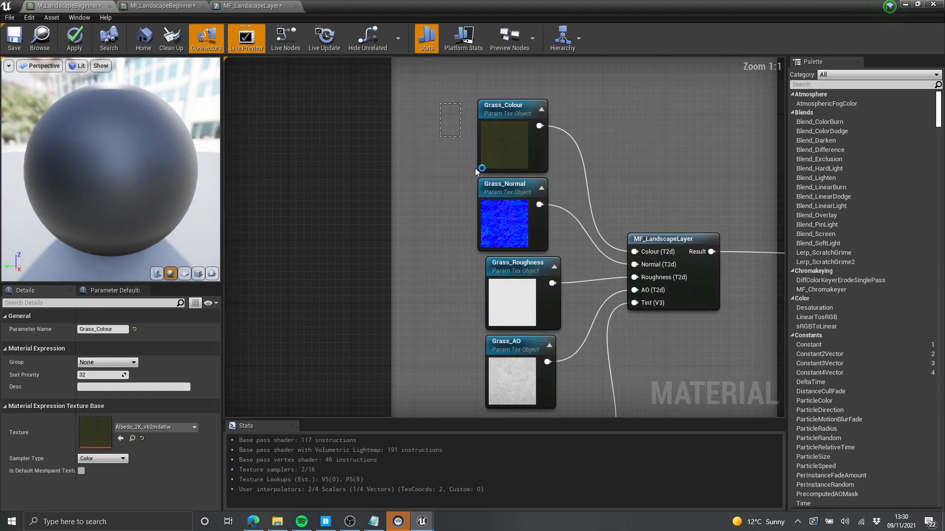
{"action": "left_click_drag", "start_coordinate": [468, 153], "coordinate": [503, 213]}
{"action": "left_click_drag", "start_coordinate": [501, 217], "coordinate": [516, 217]}
{"action": "left_click_drag", "start_coordinate": [455, 125], "coordinate": [545, 372]}
{"action": "right_click_drag", "start_coordinate": [493, 301], "coordinate": [495, 324]}
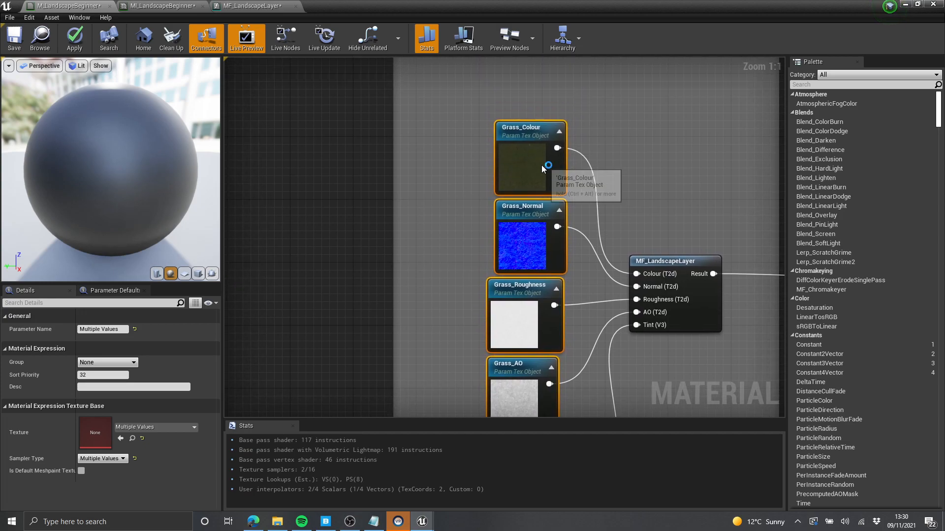
{"action": "left_click_drag", "start_coordinate": [541, 165], "coordinate": [502, 118]}
{"action": "left_click_drag", "start_coordinate": [439, 269], "coordinate": [477, 326]}
{"action": "left_click_drag", "start_coordinate": [478, 282], "coordinate": [494, 282]}
{"action": "right_click_drag", "start_coordinate": [438, 237], "coordinate": [399, 139]}
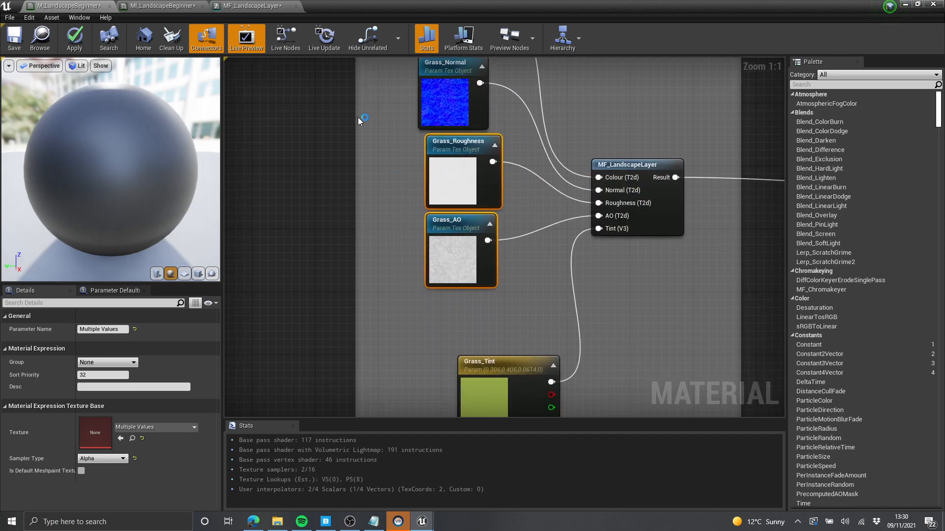
- Switch to the MF_LandscapeLayer function and duplicate the Input AO node below the original
{"action": "left_click", "coordinate": [275, 6]}
{"action": "scroll", "coordinate": [411, 198], "scroll_direction": "down", "scroll_amount": 3}
{"action": "right_click_drag", "start_coordinate": [395, 211], "coordinate": [664, 81]}
{"action": "right_click_drag", "start_coordinate": [466, 313], "coordinate": [419, 212]}
{"action": "scroll", "coordinate": [419, 212], "scroll_direction": "up", "scroll_amount": 2}
{"action": "left_click", "coordinate": [420, 232]}
{"action": "key", "text": "ctrl+c"}
{"action": "key", "text": "ctrl+v"}
- Name the duplicated input Mapping_Scale, set its input type to Function Input Vector 2 and shift it slightly down
{"action": "left_click_drag", "start_coordinate": [410, 298], "coordinate": [294, 322]}
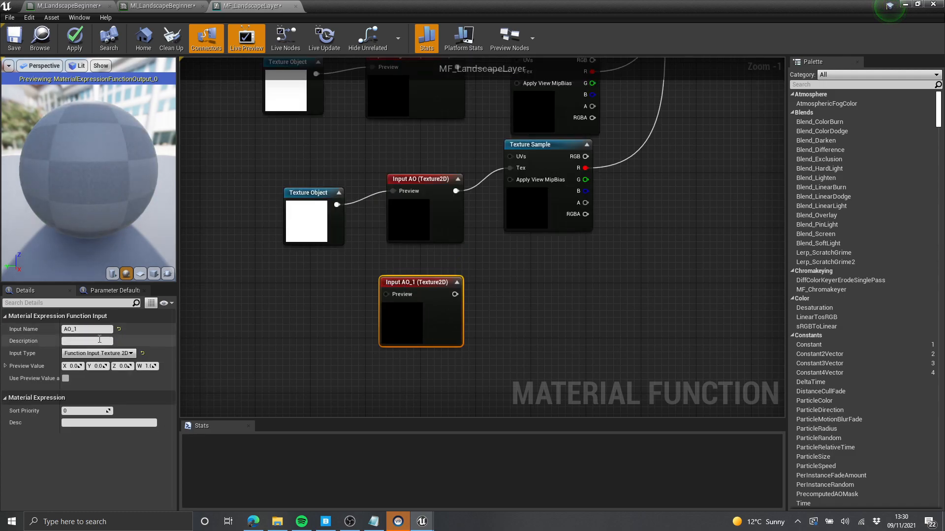
{"action": "type", "text": "Mapping_Scale"}
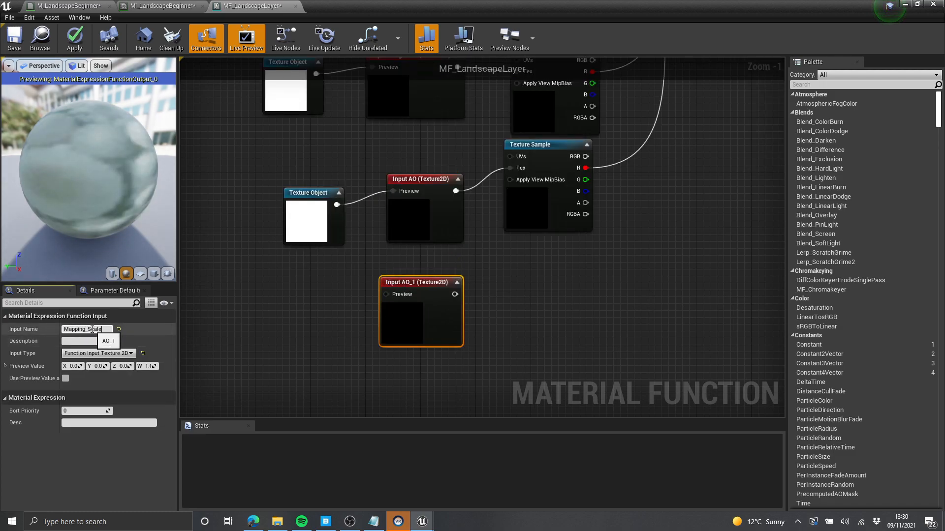
{"action": "key", "text": "Return"}
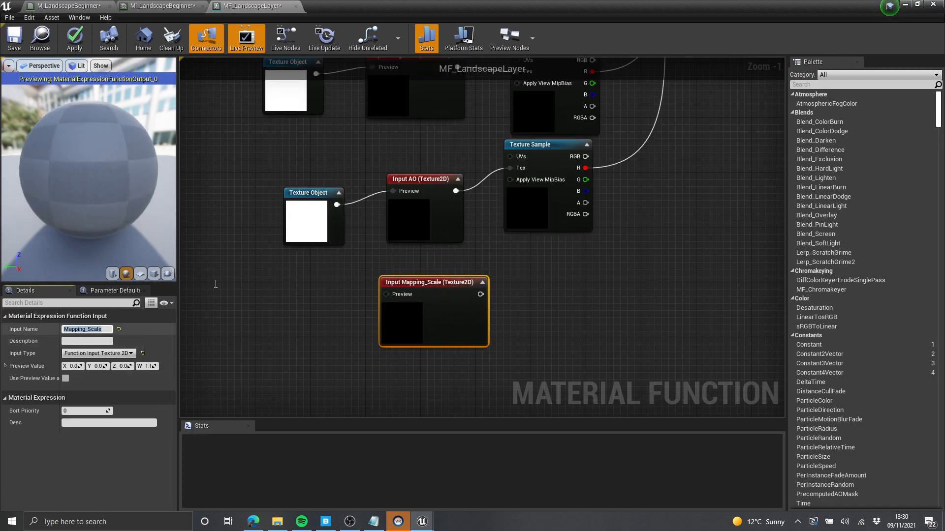
{"action": "left_click", "coordinate": [114, 353]}
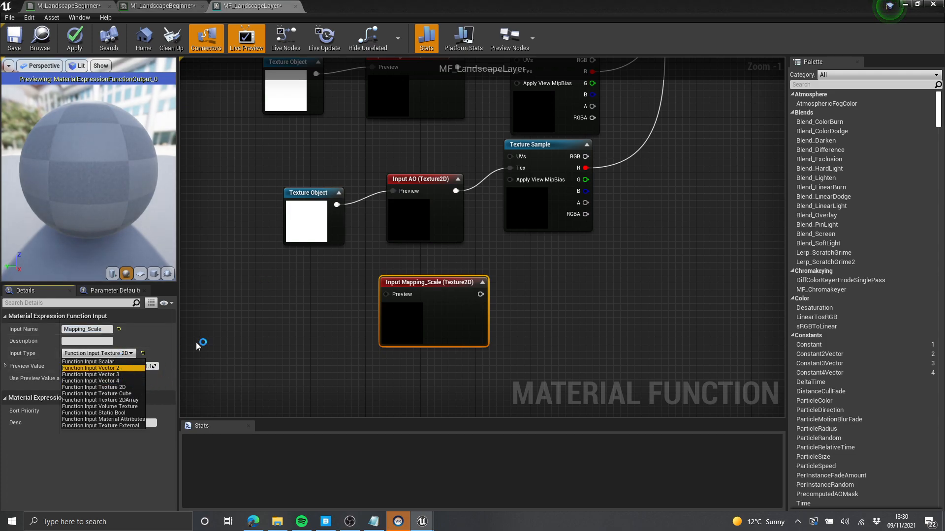
{"action": "left_click", "coordinate": [121, 369]}
{"action": "left_click_drag", "start_coordinate": [449, 317], "coordinate": [419, 343]}
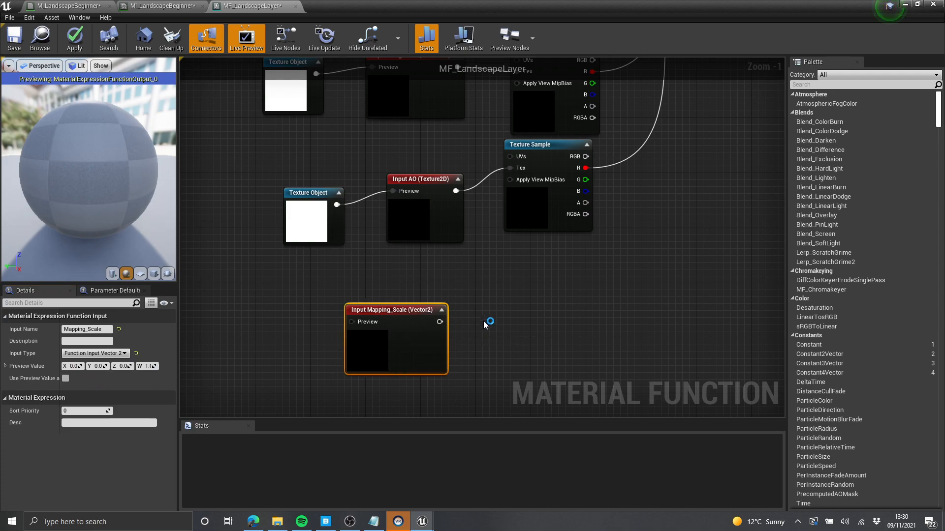
- Connect the Mapping_Scale input to the UVs of the AO and Roughness Texture Samples
{"action": "right_click_drag", "start_coordinate": [485, 325], "coordinate": [517, 339]}
{"action": "left_click_drag", "start_coordinate": [547, 184], "coordinate": [545, 177]}
{"action": "right_click_drag", "start_coordinate": [499, 151], "coordinate": [496, 259]}
{"action": "left_click_drag", "start_coordinate": [549, 185], "coordinate": [498, 374]}
{"action": "scroll", "coordinate": [551, 188], "scroll_direction": "down", "scroll_amount": 3}
{"action": "left_click_drag", "start_coordinate": [506, 336], "coordinate": [508, 335]}
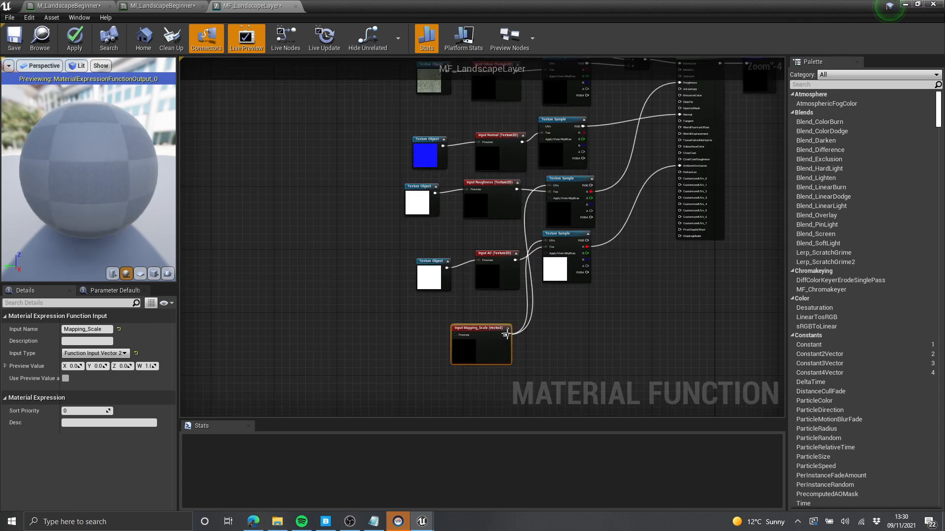
- Connect the Mapping_Scale input to the UVs of the Normal and Colour Texture Samples
{"action": "scroll", "coordinate": [543, 135], "scroll_direction": "up", "scroll_amount": 2}
{"action": "left_click_drag", "start_coordinate": [543, 136], "coordinate": [539, 127]}
{"action": "right_click_drag", "start_coordinate": [515, 105], "coordinate": [492, 225]}
{"action": "scroll", "coordinate": [499, 212], "scroll_direction": "down", "scroll_amount": 1}
{"action": "scroll", "coordinate": [522, 173], "scroll_direction": "up", "scroll_amount": 1}
{"action": "left_click_drag", "start_coordinate": [525, 161], "coordinate": [514, 218]}
{"action": "scroll", "coordinate": [519, 161], "scroll_direction": "down", "scroll_amount": 2}
{"action": "scroll", "coordinate": [493, 391], "scroll_direction": "up", "scroll_amount": 1}
{"action": "scroll", "coordinate": [522, 215], "scroll_direction": "up", "scroll_amount": 1}
{"action": "right_click_drag", "start_coordinate": [628, 223], "coordinate": [567, 298]}
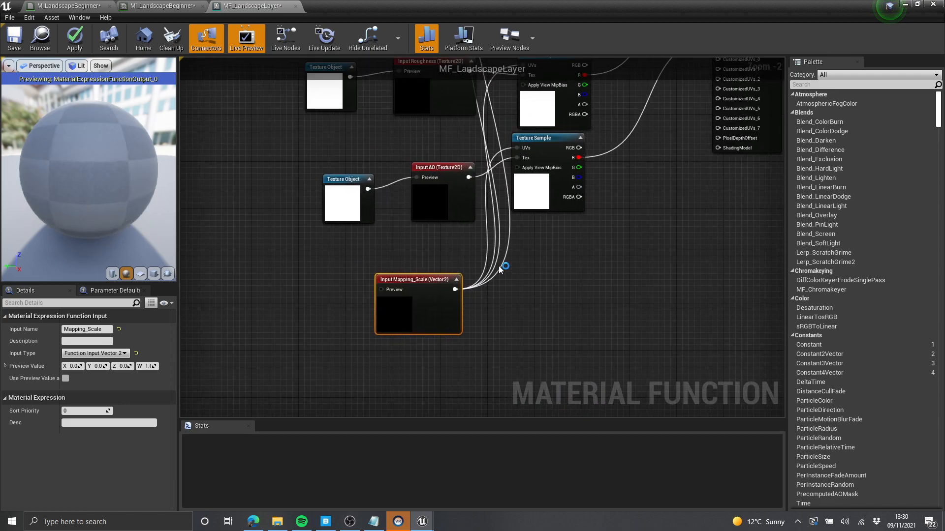
- Apply the MF_LandscapeLayer changes, return to M_LandscapeBeginner and try to save the material
{"action": "left_click", "coordinate": [519, 275]}
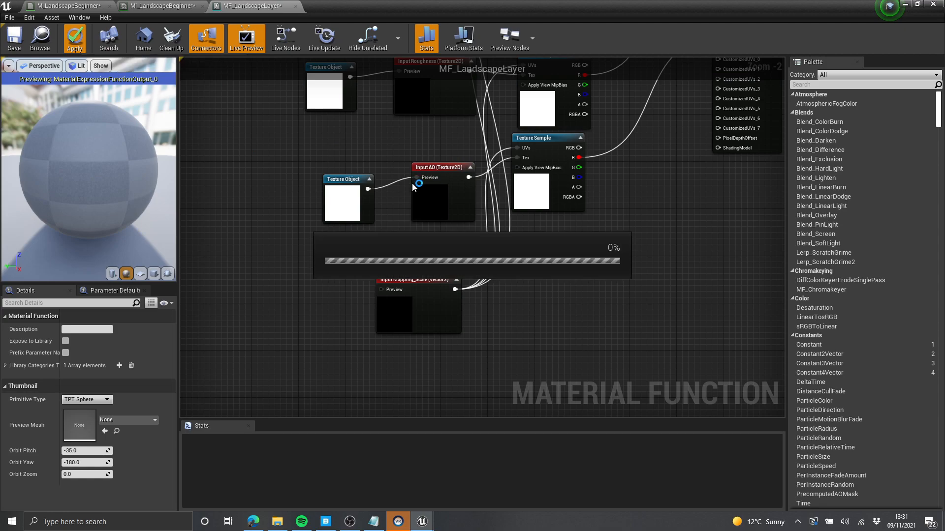
{"action": "left_click", "coordinate": [45, 6]}
{"action": "left_click", "coordinate": [17, 41]}
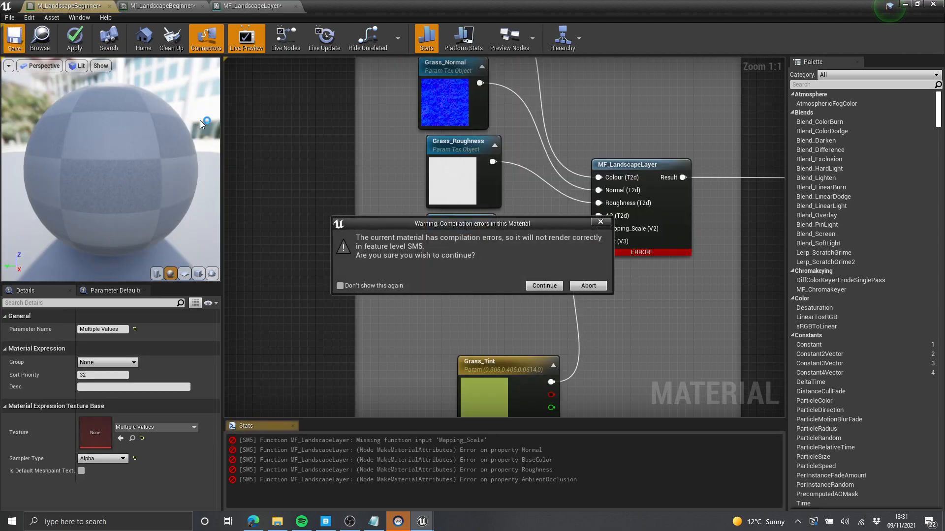
{"action": "left_click", "coordinate": [580, 285]}
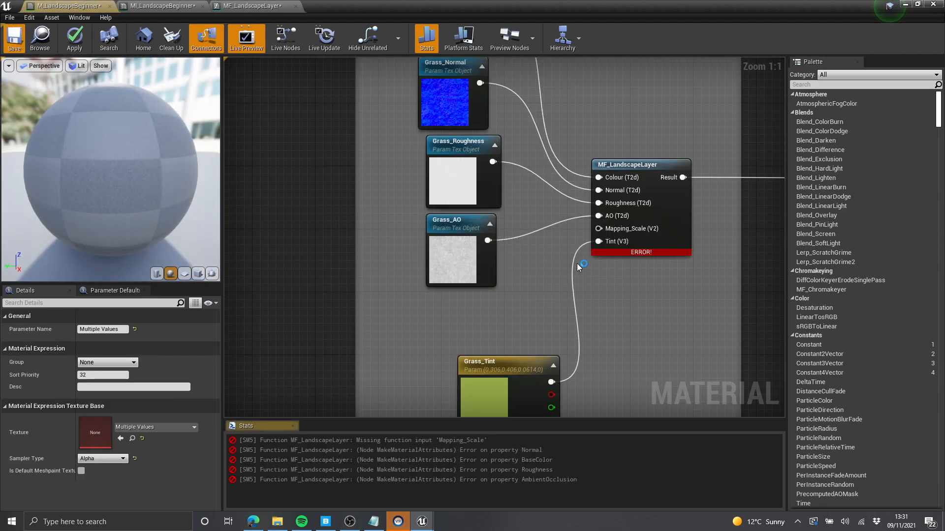
- Connect the Multiply of LandscapeCoords and Mapping_Scale to the Mapping_Scale input of the Grass MF_LandscapeLayer node
{"action": "scroll", "coordinate": [581, 261], "scroll_direction": "down", "scroll_amount": 6}
{"action": "scroll", "coordinate": [354, 241], "scroll_direction": "up", "scroll_amount": 5}
{"action": "right_click_drag", "start_coordinate": [323, 270], "coordinate": [528, 253]}
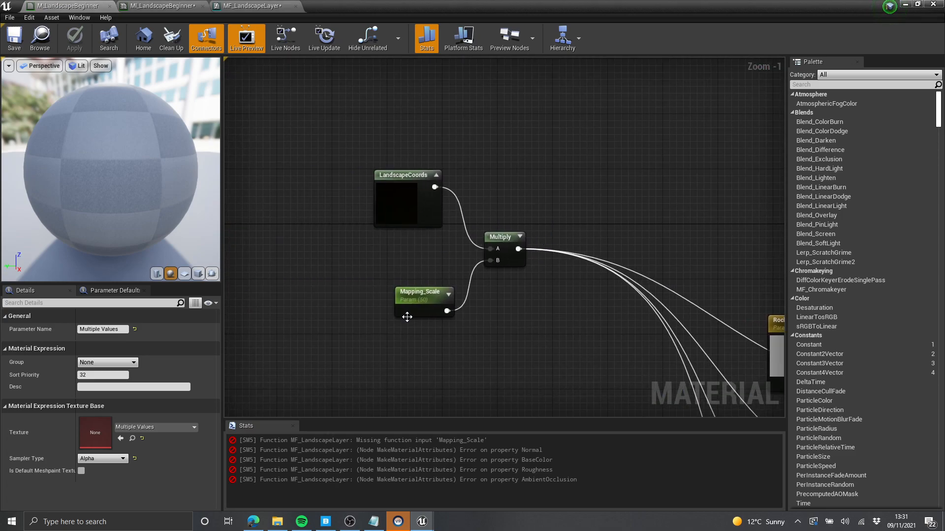
{"action": "left_click_drag", "start_coordinate": [517, 249], "coordinate": [522, 291]}
{"action": "left_click_drag", "start_coordinate": [510, 249], "coordinate": [507, 245]}
{"action": "scroll", "coordinate": [546, 276], "scroll_direction": "down", "scroll_amount": 3}
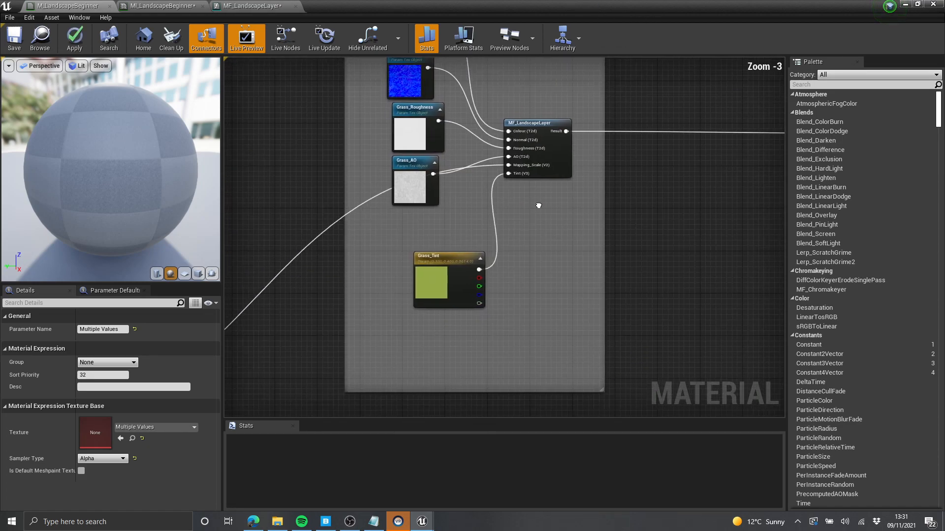
{"action": "left_click_drag", "start_coordinate": [591, 284], "coordinate": [592, 285]}
{"action": "left_click_drag", "start_coordinate": [588, 274], "coordinate": [584, 242]}
{"action": "left_click", "coordinate": [608, 268]}
{"action": "right_click_drag", "start_coordinate": [698, 169], "coordinate": [558, 140]}
{"action": "scroll", "coordinate": [558, 141], "scroll_direction": "down", "scroll_amount": 1}
{"action": "scroll", "coordinate": [565, 220], "scroll_direction": "up", "scroll_amount": 3}
{"action": "scroll", "coordinate": [565, 220], "scroll_direction": "down", "scroll_amount": 2}
{"action": "right_click_drag", "start_coordinate": [565, 219], "coordinate": [605, 260]}
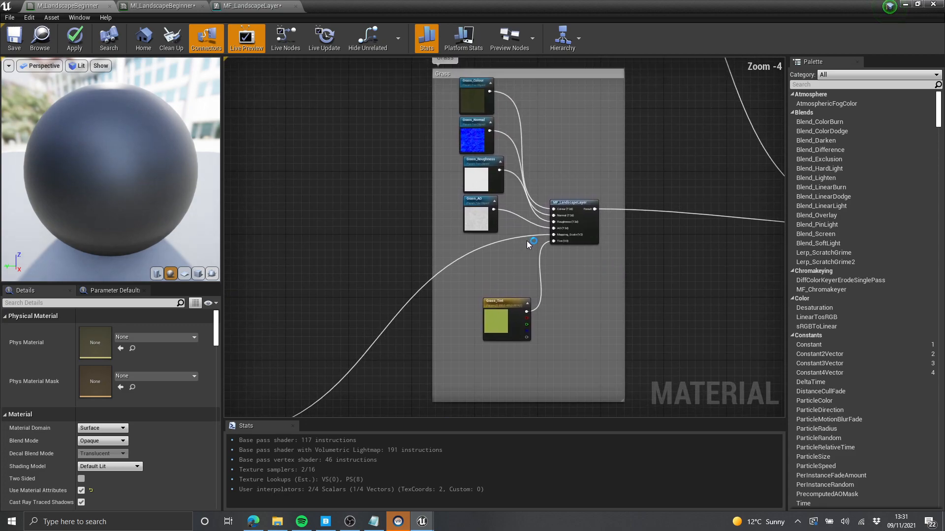
- Copy the Grass MF_LandscapeLayer node and paste it beside the Rock layer's MakeMaterialAttributes node
{"action": "right_click_drag", "start_coordinate": [516, 208], "coordinate": [470, 235]}
{"action": "scroll", "coordinate": [516, 236], "scroll_direction": "up", "scroll_amount": 3}
{"action": "scroll", "coordinate": [550, 231], "scroll_direction": "down", "scroll_amount": 3}
{"action": "right_click_drag", "start_coordinate": [551, 234], "coordinate": [581, 143]}
{"action": "scroll", "coordinate": [581, 176], "scroll_direction": "down", "scroll_amount": 2}
{"action": "right_click_drag", "start_coordinate": [582, 176], "coordinate": [559, 210]}
{"action": "scroll", "coordinate": [559, 211], "scroll_direction": "up", "scroll_amount": 4}
{"action": "left_click", "coordinate": [545, 169]}
{"action": "scroll", "coordinate": [545, 165], "scroll_direction": "down", "scroll_amount": 4}
{"action": "right_click_drag", "start_coordinate": [601, 353], "coordinate": [536, 249]}
{"action": "scroll", "coordinate": [541, 256], "scroll_direction": "up", "scroll_amount": 3}
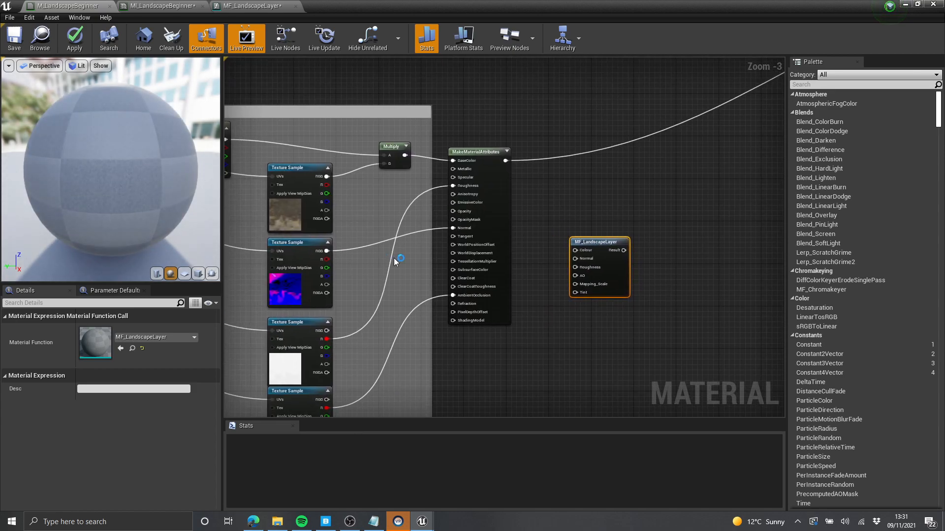
- Place the new MF_LandscapeLayer below the Rock MakeMaterialAttributes and transfer the latter's output connection to its Result
{"action": "scroll", "coordinate": [390, 263], "scroll_direction": "down", "scroll_amount": 3}
{"action": "right_click_drag", "start_coordinate": [391, 264], "coordinate": [449, 376]}
{"action": "right_click_drag", "start_coordinate": [503, 400], "coordinate": [508, 371]}
{"action": "scroll", "coordinate": [508, 370], "scroll_direction": "up", "scroll_amount": 2}
{"action": "right_click_drag", "start_coordinate": [570, 332], "coordinate": [613, 223]}
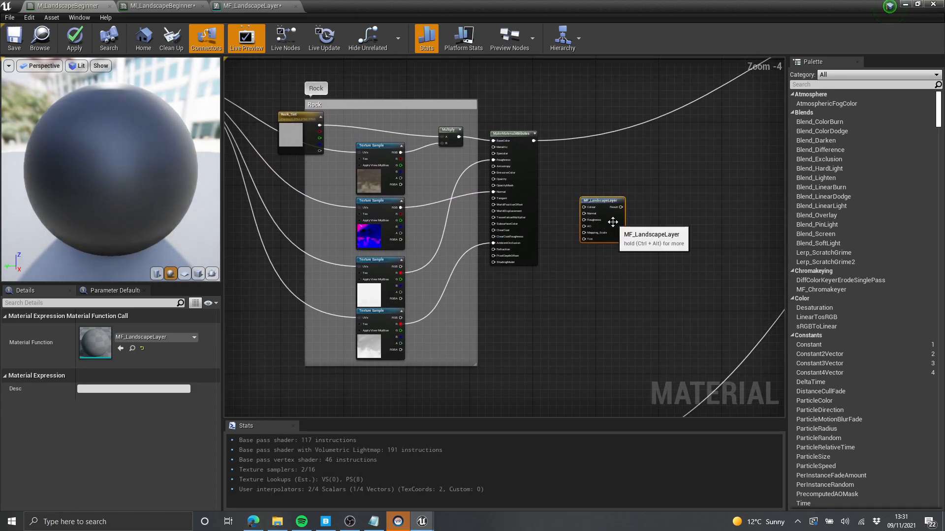
{"action": "left_click_drag", "start_coordinate": [613, 223], "coordinate": [537, 306]}
{"action": "left_click_drag", "start_coordinate": [531, 140], "coordinate": [546, 176], "text": "ctrl"}
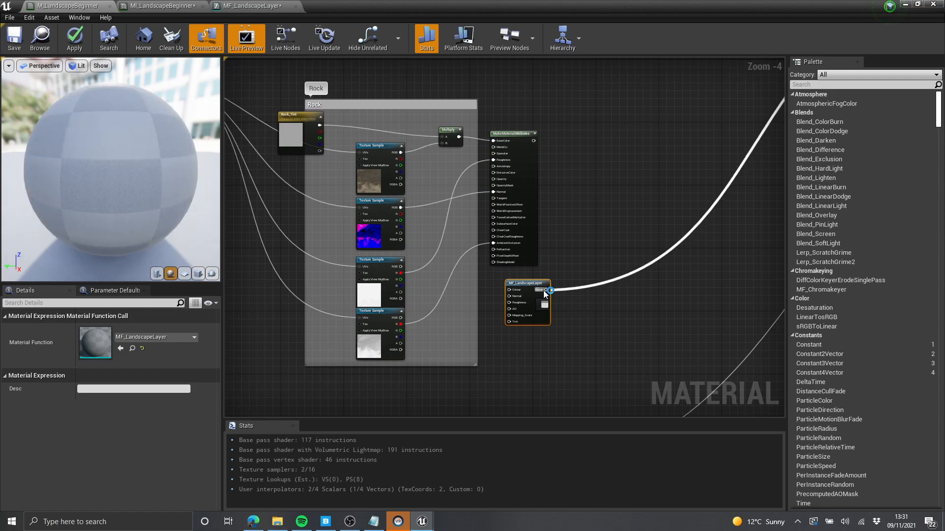
- Examine the Grass layer's texture parameter nodes and the corresponding Rock Texture Samples
{"action": "scroll", "coordinate": [407, 196], "scroll_direction": "down", "scroll_amount": 3}
{"action": "right_click_drag", "start_coordinate": [407, 195], "coordinate": [458, 359]}
{"action": "scroll", "coordinate": [460, 222], "scroll_direction": "up", "scroll_amount": 4}
{"action": "right_click_drag", "start_coordinate": [447, 234], "coordinate": [452, 308]}
{"action": "left_click_drag", "start_coordinate": [407, 98], "coordinate": [474, 300]}
{"action": "scroll", "coordinate": [485, 320], "scroll_direction": "down", "scroll_amount": 2}
{"action": "right_click_drag", "start_coordinate": [484, 320], "coordinate": [450, 61]}
{"action": "scroll", "coordinate": [431, 270], "scroll_direction": "up", "scroll_amount": 4}
{"action": "right_click_drag", "start_coordinate": [433, 271], "coordinate": [477, 166]}
{"action": "scroll", "coordinate": [462, 198], "scroll_direction": "down", "scroll_amount": 1}
- Convert the four Rock Texture Samples to Texture Objects and convert those to parameters
{"action": "left_click_drag", "start_coordinate": [444, 87], "coordinate": [391, 297]}
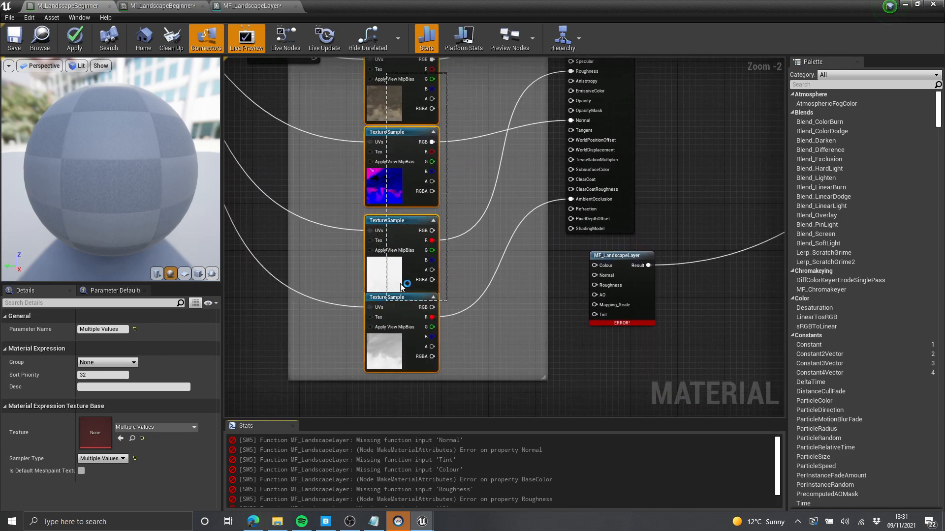
{"action": "left_click", "coordinate": [377, 125]}
{"action": "right_click_drag", "start_coordinate": [377, 125], "coordinate": [396, 212]}
{"action": "scroll", "coordinate": [395, 211], "scroll_direction": "down", "scroll_amount": 1}
{"action": "left_click_drag", "start_coordinate": [370, 172], "coordinate": [435, 374]}
{"action": "right_click", "coordinate": [418, 223]}
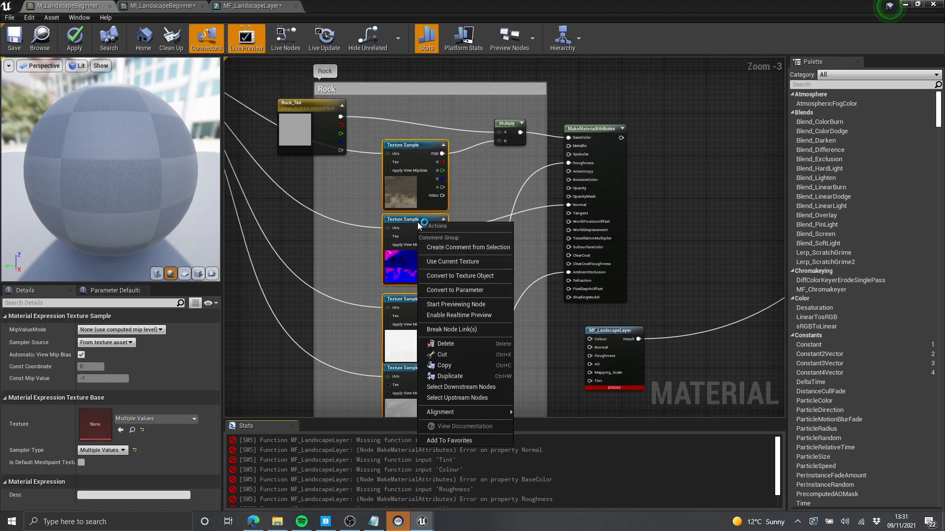
{"action": "left_click", "coordinate": [489, 275]}
{"action": "right_click", "coordinate": [404, 158]}
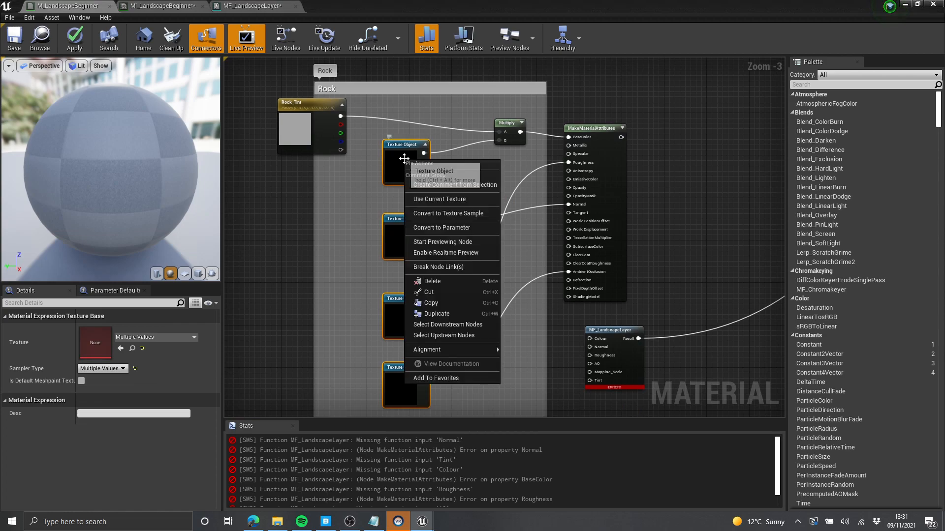
{"action": "left_click", "coordinate": [464, 228]}
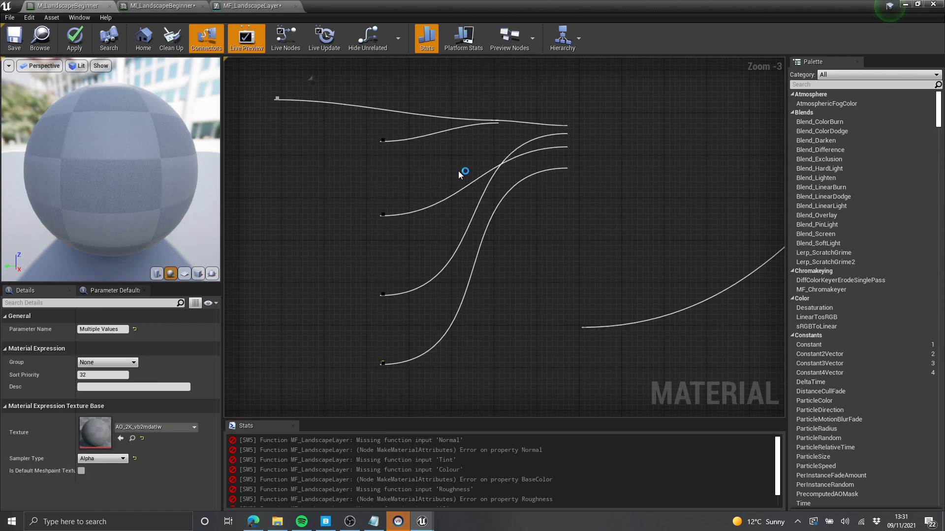
- Move MF_LandscapeLayer beside the Rock parameters and connect the first texture parameter to its Colour input
{"action": "left_click_drag", "start_coordinate": [615, 331], "coordinate": [500, 216]}
{"action": "scroll", "coordinate": [472, 221], "scroll_direction": "up", "scroll_amount": 3}
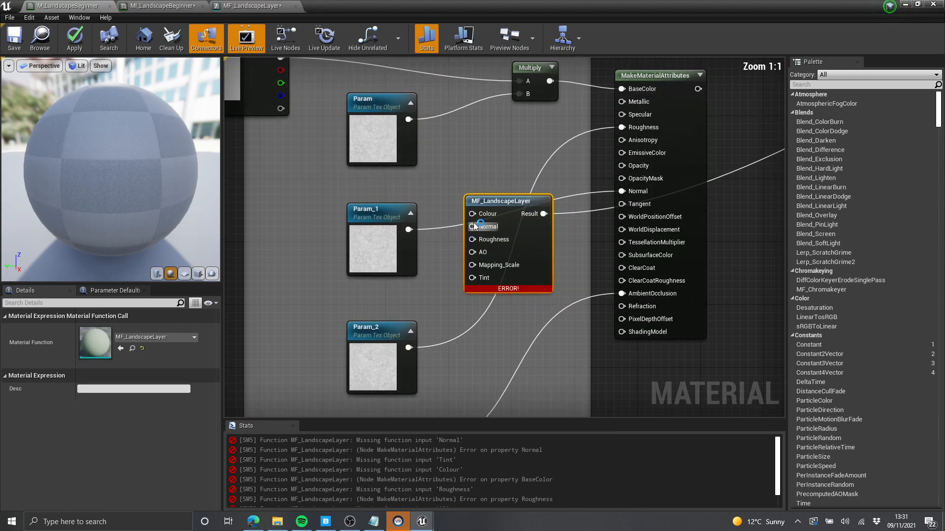
{"action": "left_click_drag", "start_coordinate": [406, 124], "coordinate": [408, 122]}
{"action": "right_click_drag", "start_coordinate": [375, 257], "coordinate": [357, 197]}
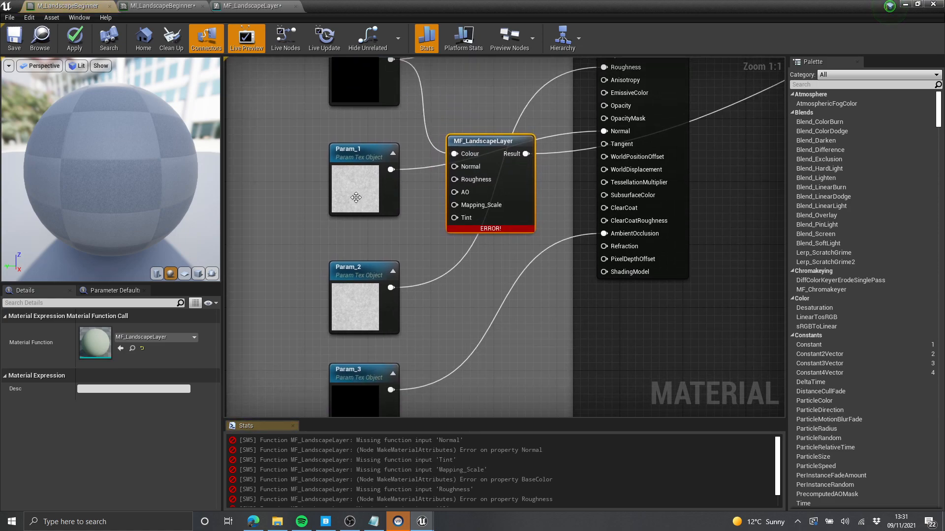
- Rename the first two Rock texture parameters Rock_Colour and Rock_Normal
{"action": "left_click", "coordinate": [357, 197]}
{"action": "right_click_drag", "start_coordinate": [391, 239], "coordinate": [387, 277]}
{"action": "right_click_drag", "start_coordinate": [391, 205], "coordinate": [419, 292]}
{"action": "left_click", "coordinate": [384, 207]}
{"action": "right_click_drag", "start_coordinate": [343, 217], "coordinate": [437, 235]}
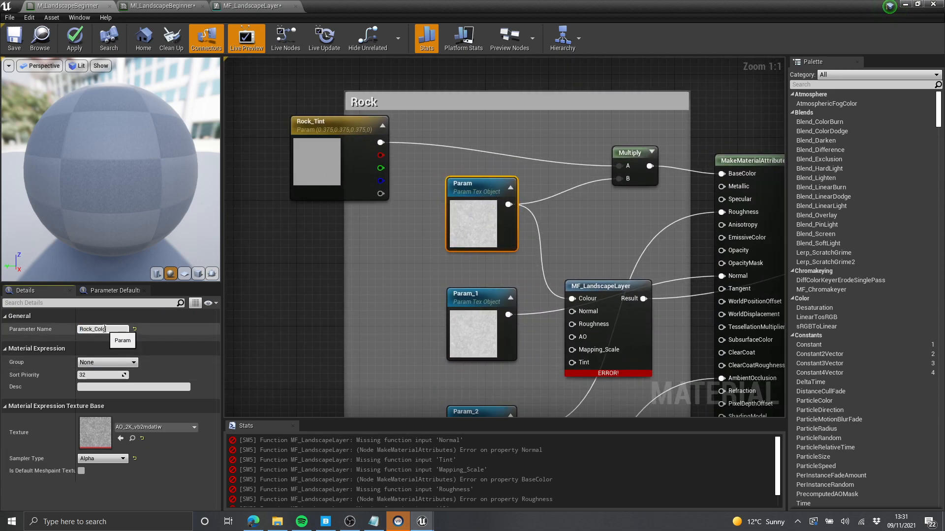
{"action": "right_click_drag", "start_coordinate": [352, 227], "coordinate": [296, 159]}
{"action": "left_click", "coordinate": [398, 268]}
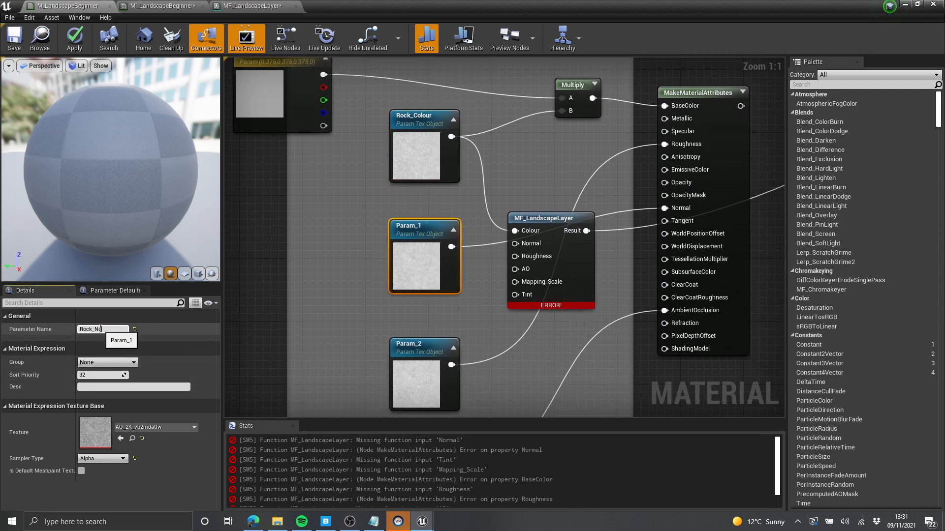
- Rename the remaining two Rock texture parameters Rock_Roughness and Rock_AO
{"action": "right_click_drag", "start_coordinate": [366, 315], "coordinate": [322, 197]}
{"action": "left_click_drag", "start_coordinate": [322, 205], "coordinate": [407, 300]}
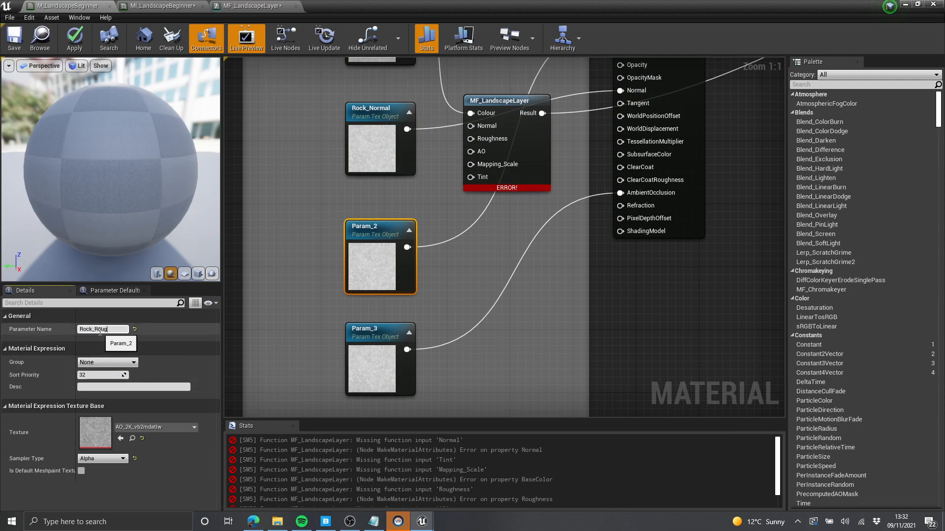
{"action": "key", "text": "Return"}
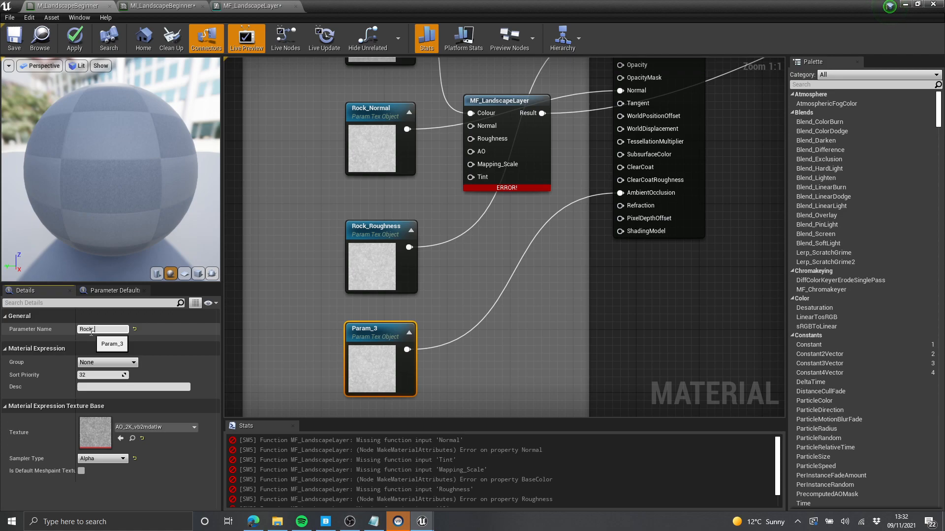
- Connect Rock_AO, Rock_Roughness and Rock_Normal to the matching inputs of the Rock MF_LandscapeLayer node
{"action": "right_click_drag", "start_coordinate": [474, 228], "coordinate": [480, 246]}
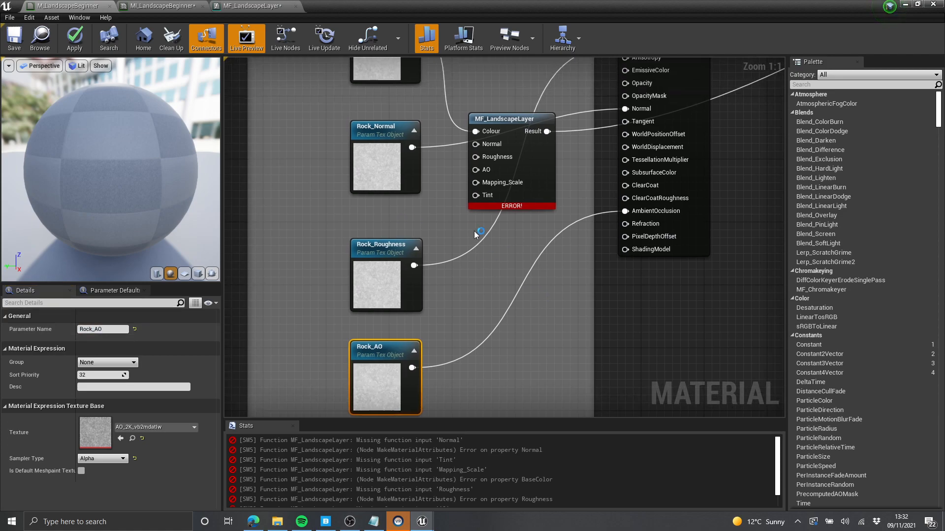
{"action": "left_click_drag", "start_coordinate": [481, 174], "coordinate": [408, 383]}
{"action": "left_click_drag", "start_coordinate": [412, 343], "coordinate": [413, 343]}
{"action": "right_click_drag", "start_coordinate": [412, 343], "coordinate": [404, 431]}
{"action": "left_click_drag", "start_coordinate": [405, 328], "coordinate": [404, 327]}
{"action": "left_click_drag", "start_coordinate": [479, 222], "coordinate": [479, 223]}
{"action": "right_click_drag", "start_coordinate": [480, 223], "coordinate": [474, 258]}
{"action": "left_click_drag", "start_coordinate": [399, 246], "coordinate": [400, 253]}
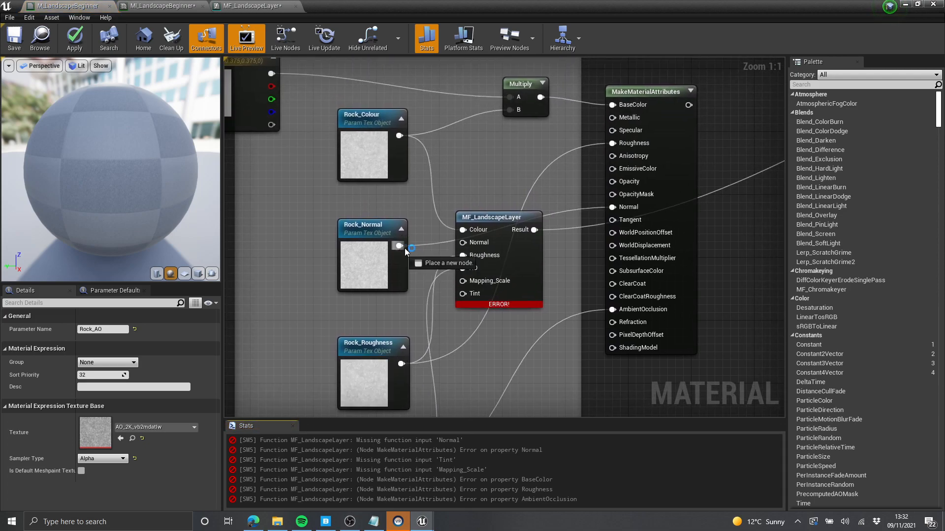
{"action": "left_click_drag", "start_coordinate": [472, 246], "coordinate": [472, 246]}
- Delete the Rock layer's old MakeMaterialAttributes node
{"action": "scroll", "coordinate": [541, 241], "scroll_direction": "down", "scroll_amount": 1}
{"action": "left_click", "coordinate": [529, 126]}
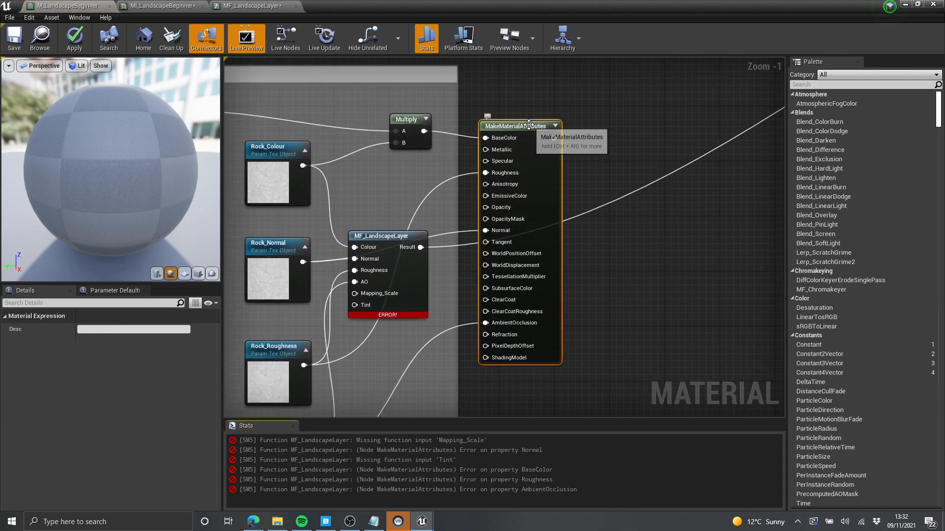
{"action": "key", "text": "Delete"}
- Move Rock_Tint below MF_LandscapeLayer, connect it to the Tint input and delete the old Rock Multiply node
{"action": "right_click_drag", "start_coordinate": [374, 173], "coordinate": [590, 148]}
{"action": "left_click_drag", "start_coordinate": [365, 119], "coordinate": [580, 390]}
{"action": "right_click_drag", "start_coordinate": [592, 309], "coordinate": [477, 298]}
{"action": "left_click_drag", "start_coordinate": [504, 351], "coordinate": [411, 173]}
{"action": "left_click", "coordinate": [513, 85]}
{"action": "key", "text": "Delete"}
- Connect the shared mapping Multiply to the Mapping_Scale input of the Rock MF_LandscapeLayer node
{"action": "scroll", "coordinate": [481, 267], "scroll_direction": "down", "scroll_amount": 1}
{"action": "scroll", "coordinate": [322, 186], "scroll_direction": "down", "scroll_amount": 2}
{"action": "scroll", "coordinate": [320, 188], "scroll_direction": "up", "scroll_amount": 1}
{"action": "right_click_drag", "start_coordinate": [575, 246], "coordinate": [308, 166]}
{"action": "scroll", "coordinate": [308, 166], "scroll_direction": "up", "scroll_amount": 1}
- Locate the Rock_Colour parameter's texture in the Content Browser and move the material editor window aside
{"action": "left_click", "coordinate": [500, 231]}
{"action": "right_click_drag", "start_coordinate": [401, 194], "coordinate": [345, 156]}
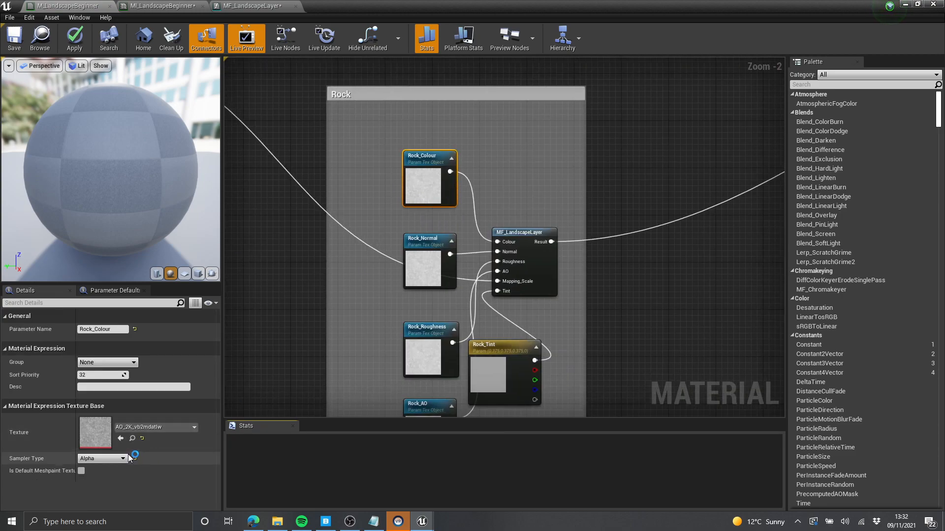
{"action": "left_click", "coordinate": [133, 439]}
{"action": "left_click_drag", "start_coordinate": [495, 7], "coordinate": [625, 32]}
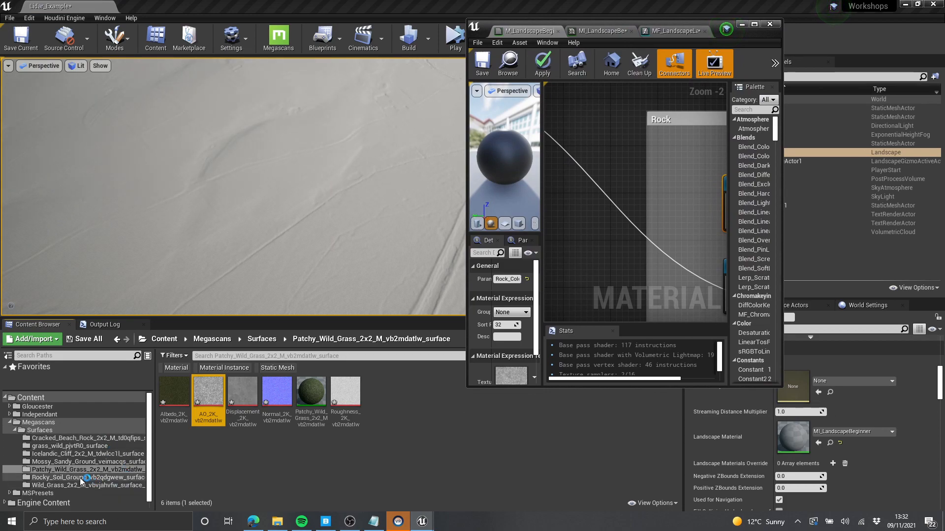
- Assign the Icelandic_Cliff Albedo_2K texture to Rock_Colour and the Normal_2K texture to Rock_Normal
{"action": "left_click", "coordinate": [81, 454]}
{"action": "left_click", "coordinate": [174, 394]}
{"action": "scroll", "coordinate": [628, 188], "scroll_direction": "down", "scroll_amount": 2}
{"action": "scroll", "coordinate": [636, 143], "scroll_direction": "up", "scroll_amount": 2}
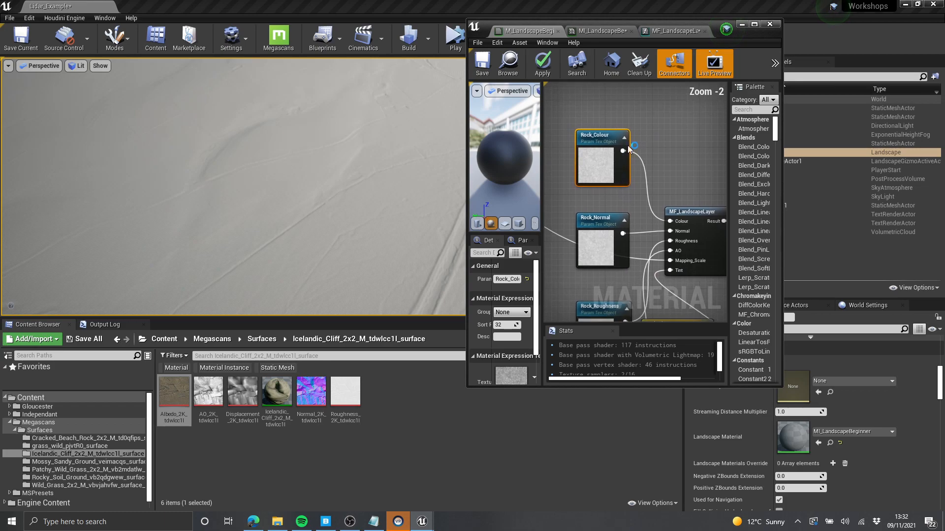
{"action": "scroll", "coordinate": [522, 335], "scroll_direction": "down", "scroll_amount": 2}
{"action": "left_click_drag", "start_coordinate": [185, 399], "coordinate": [505, 335]}
{"action": "left_click", "coordinate": [597, 254]}
{"action": "right_click_drag", "start_coordinate": [597, 253], "coordinate": [589, 200]}
{"action": "left_click_drag", "start_coordinate": [312, 418], "coordinate": [511, 335]}
- Assign the Icelandic_Cliff Roughness_2K texture to Rock_Roughness and the AO_2K texture to Rock_AO
{"action": "right_click_drag", "start_coordinate": [593, 290], "coordinate": [621, 221]}
{"action": "left_click", "coordinate": [621, 220]}
{"action": "left_click_drag", "start_coordinate": [337, 397], "coordinate": [511, 338]}
{"action": "left_click", "coordinate": [618, 278]}
{"action": "right_click_drag", "start_coordinate": [647, 237], "coordinate": [635, 205]}
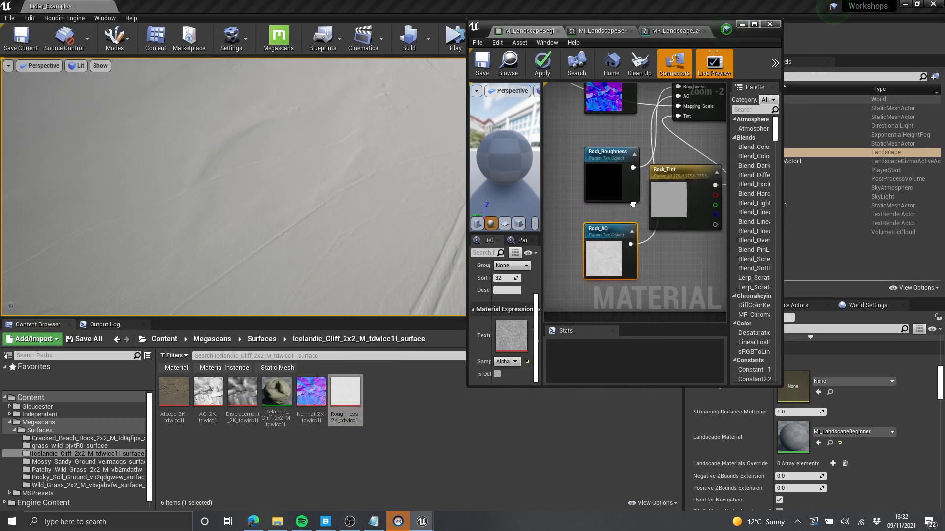
{"action": "left_click_drag", "start_coordinate": [217, 396], "coordinate": [498, 290]}
{"action": "left_click_drag", "start_coordinate": [542, 337], "coordinate": [596, 337]}
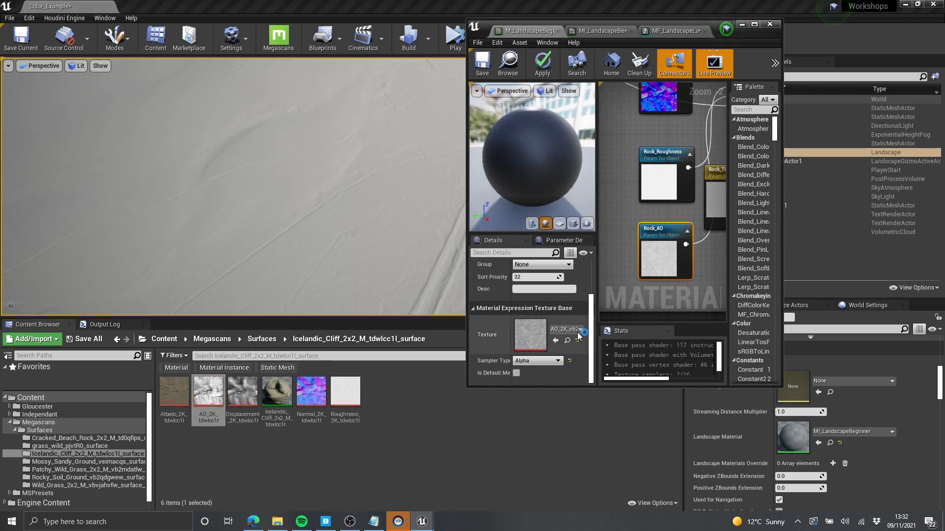
{"action": "left_click", "coordinate": [555, 341]}
{"action": "scroll", "coordinate": [669, 182], "scroll_direction": "down", "scroll_amount": 2}
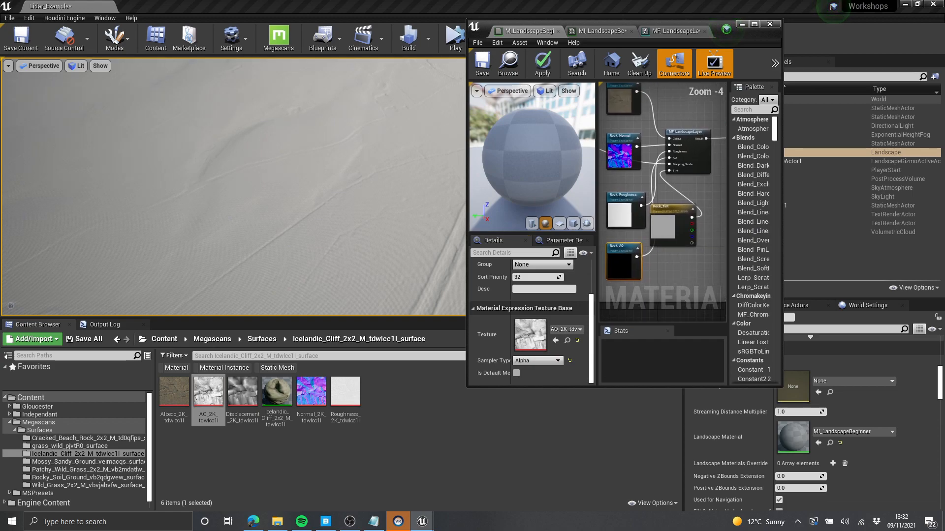
- Apply the M_LandscapeBeginner changes, move its window aside and show the level viewport full screen
{"action": "scroll", "coordinate": [670, 182], "scroll_direction": "down", "scroll_amount": 1}
{"action": "right_click_drag", "start_coordinate": [688, 256], "coordinate": [628, 168]}
{"action": "scroll", "coordinate": [659, 233], "scroll_direction": "down", "scroll_amount": 3}
{"action": "scroll", "coordinate": [654, 224], "scroll_direction": "up", "scroll_amount": 4}
{"action": "scroll", "coordinate": [628, 169], "scroll_direction": "down", "scroll_amount": 1}
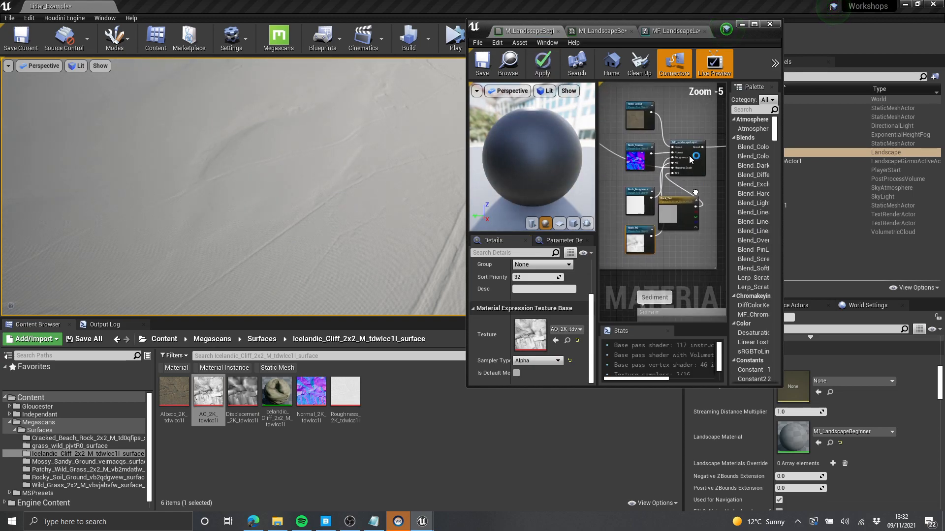
{"action": "left_click", "coordinate": [754, 23]}
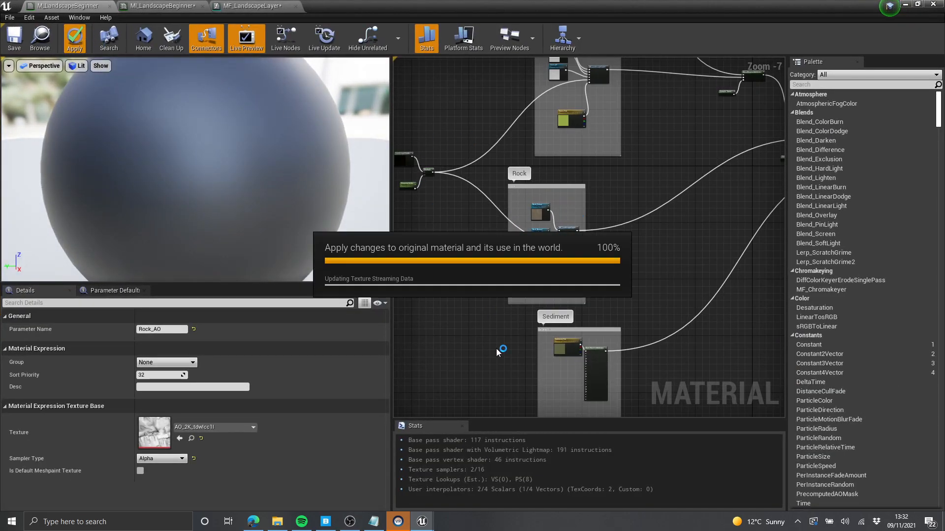
{"action": "left_click_drag", "start_coordinate": [509, 21], "coordinate": [648, 131]}
{"action": "mouse_move", "coordinate": [467, 133]}
{"action": "right_mouse_down"}
{"action": "mouse_move", "coordinate": [419, 115]}
{"action": "mouse_move", "coordinate": [467, 133]}
{"action": "right_mouse_up"}
{"action": "key", "text": "F11"}
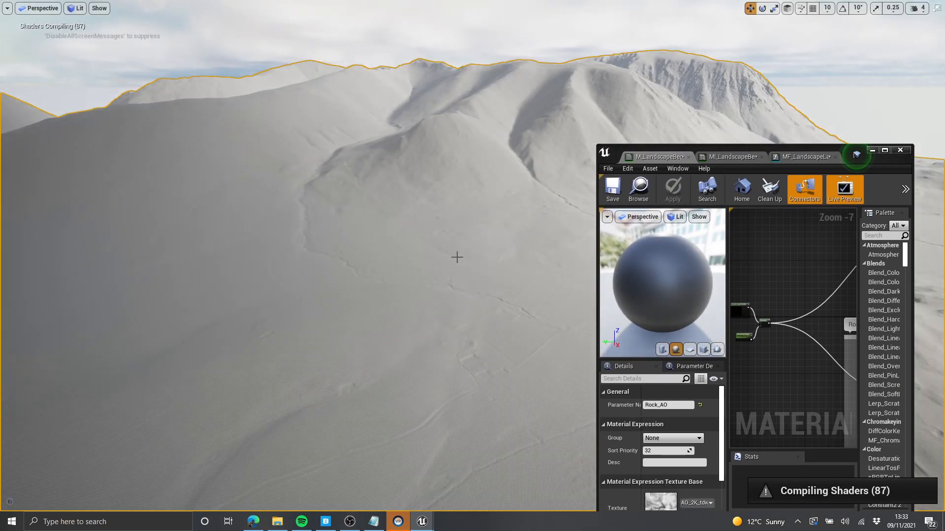
- Fly around the landscape to examine how the updated material looks on the terrain
{"action": "right_click_drag", "start_coordinate": [487, 255], "coordinate": [344, 347]}
{"action": "key", "text": "w"}
{"action": "right_click_drag", "start_coordinate": [448, 242], "coordinate": [453, 196]}
{"action": "key", "text": "w"}
{"action": "key", "text": "s"}
{"action": "key", "text": "s"}
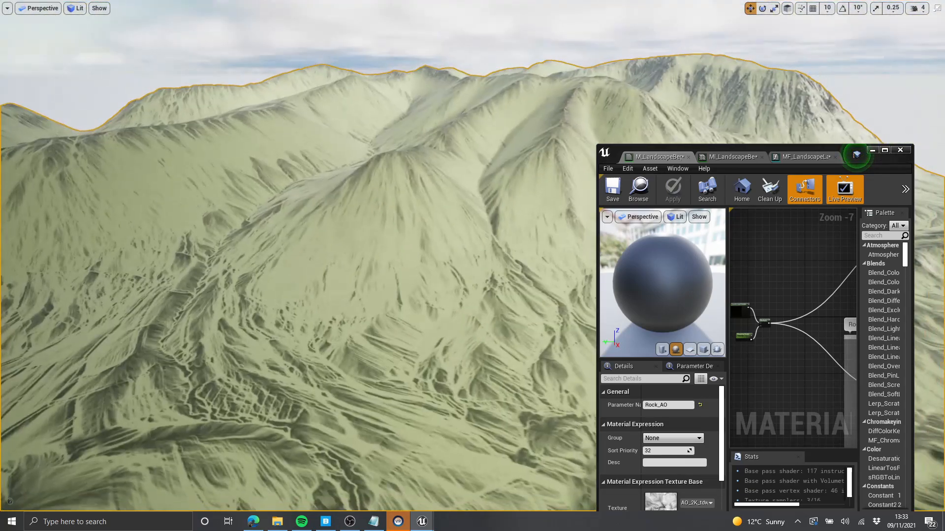
- Maximize the material editor and review the layer groups in M_LandscapeBeginner and the node network inside MF_LandscapeLayer
{"action": "left_click", "coordinate": [884, 150]}
{"action": "right_click_drag", "start_coordinate": [602, 242], "coordinate": [606, 279]}
{"action": "scroll", "coordinate": [606, 280], "scroll_direction": "down", "scroll_amount": 2}
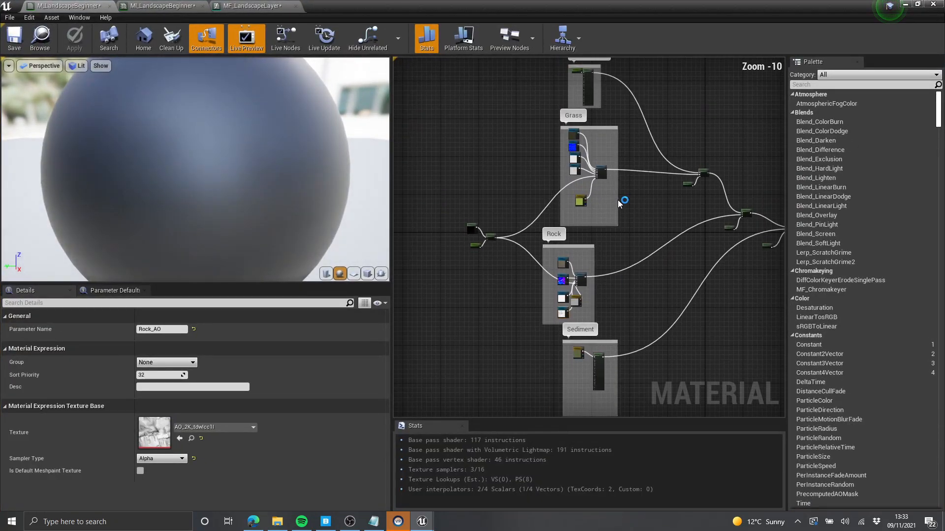
{"action": "scroll", "coordinate": [591, 123], "scroll_direction": "up", "scroll_amount": 5}
{"action": "right_click_drag", "start_coordinate": [578, 227], "coordinate": [519, 126]}
{"action": "left_click", "coordinate": [268, 6]}
{"action": "scroll", "coordinate": [443, 118], "scroll_direction": "down", "scroll_amount": 3}
{"action": "right_click_drag", "start_coordinate": [517, 89], "coordinate": [558, 246]}
{"action": "right_click_drag", "start_coordinate": [636, 243], "coordinate": [503, 250]}
{"action": "left_click_drag", "start_coordinate": [628, 133], "coordinate": [610, 206]}
{"action": "right_click_drag", "start_coordinate": [453, 210], "coordinate": [447, 182]}
{"action": "left_click", "coordinate": [511, 195]}
{"action": "scroll", "coordinate": [455, 172], "scroll_direction": "up", "scroll_amount": 3}
{"action": "right_click_drag", "start_coordinate": [326, 128], "coordinate": [362, 122]}
{"action": "scroll", "coordinate": [369, 120], "scroll_direction": "down", "scroll_amount": 3}
{"action": "right_click_drag", "start_coordinate": [388, 117], "coordinate": [555, 212]}
- Check the parameters exposed in MI_LandscapeBeginner and return to the Rock layer in M_LandscapeBeginner
{"action": "left_click", "coordinate": [126, 6]}
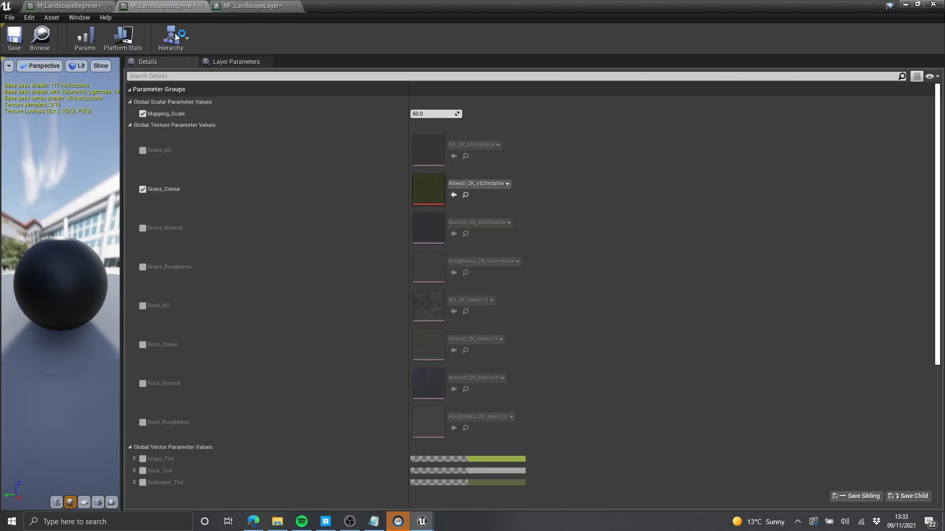
{"action": "left_click", "coordinate": [71, 6]}
{"action": "scroll", "coordinate": [581, 222], "scroll_direction": "up", "scroll_amount": 5}
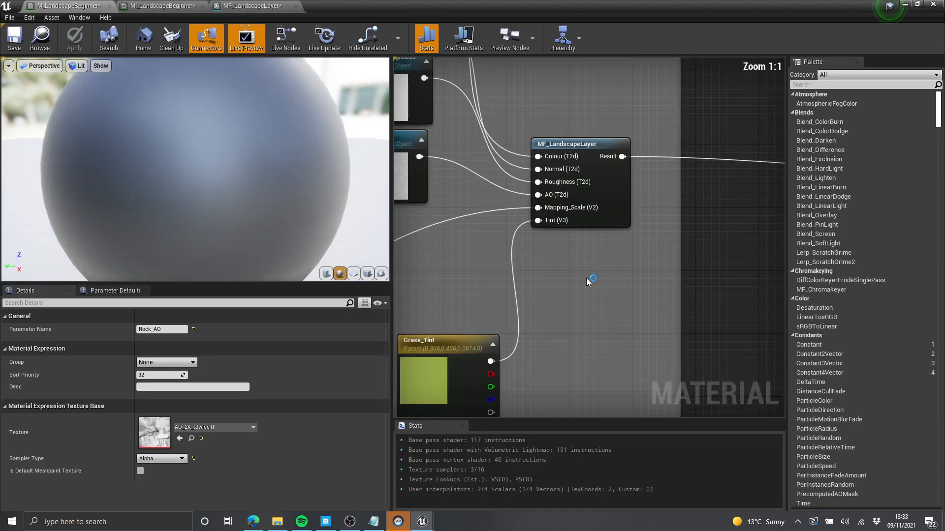
{"action": "scroll", "coordinate": [596, 133], "scroll_direction": "down", "scroll_amount": 5}
{"action": "scroll", "coordinate": [596, 133], "scroll_direction": "up", "scroll_amount": 3}
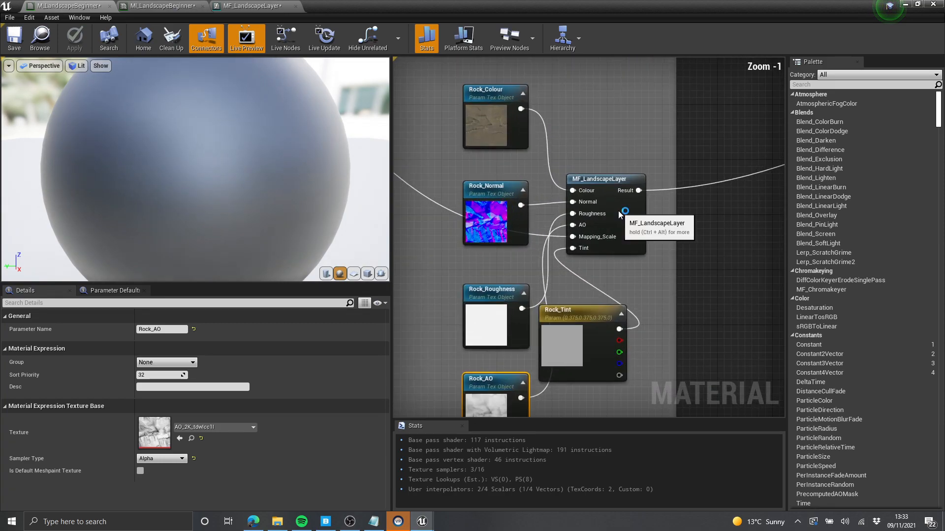
- Spread out the Rock layer by moving MF_LandscapeLayer farther right and Rock_Tint below its inputs within the comment
{"action": "left_click", "coordinate": [654, 180]}
{"action": "scroll", "coordinate": [616, 266], "scroll_direction": "down", "scroll_amount": 2}
{"action": "left_click_drag", "start_coordinate": [529, 402], "coordinate": [530, 403]}
{"action": "left_click_drag", "start_coordinate": [528, 300], "coordinate": [503, 247]}
{"action": "right_click_drag", "start_coordinate": [631, 341], "coordinate": [546, 291]}
{"action": "left_click_drag", "start_coordinate": [529, 283], "coordinate": [502, 320]}
{"action": "left_click", "coordinate": [574, 296]}
{"action": "right_click_drag", "start_coordinate": [574, 260], "coordinate": [569, 288]}
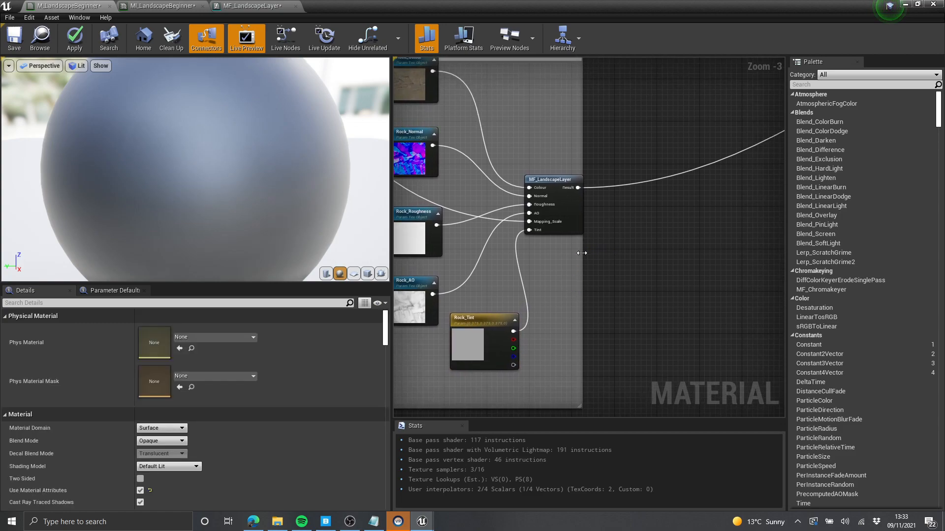
{"action": "scroll", "coordinate": [582, 252], "scroll_direction": "down", "scroll_amount": 6}
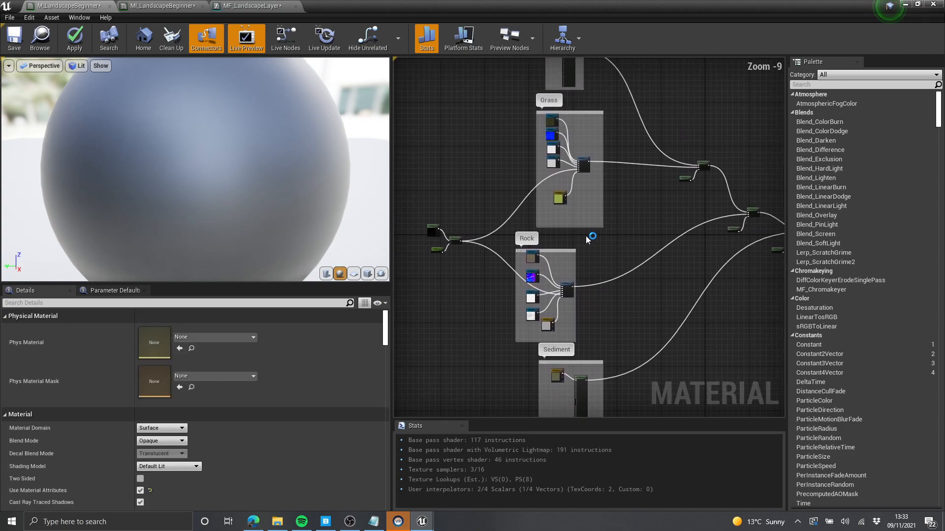
- Move the whole Rock group in line with the Grass group and shift Rock_Colour closer to Rock_Normal
{"action": "scroll", "coordinate": [585, 238], "scroll_direction": "up", "scroll_amount": 1}
{"action": "left_click_drag", "start_coordinate": [585, 238], "coordinate": [490, 359]}
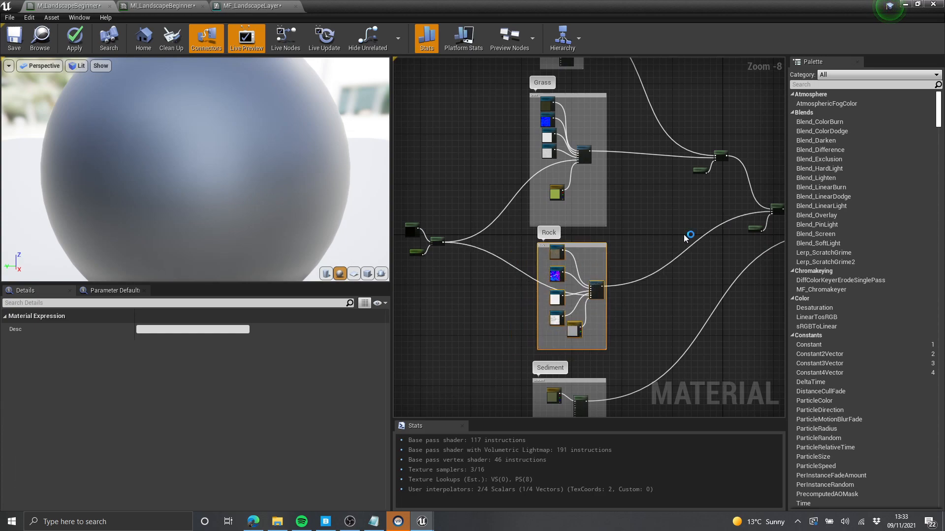
{"action": "left_click", "coordinate": [669, 244]}
{"action": "scroll", "coordinate": [600, 245], "scroll_direction": "up", "scroll_amount": 6}
{"action": "right_click_drag", "start_coordinate": [576, 244], "coordinate": [663, 108]}
{"action": "scroll", "coordinate": [565, 157], "scroll_direction": "up", "scroll_amount": 2}
{"action": "left_click_drag", "start_coordinate": [565, 156], "coordinate": [566, 188]}
{"action": "scroll", "coordinate": [634, 198], "scroll_direction": "down", "scroll_amount": 1}
{"action": "right_click_drag", "start_coordinate": [635, 198], "coordinate": [459, 110]}
{"action": "scroll", "coordinate": [581, 190], "scroll_direction": "up", "scroll_amount": 1}
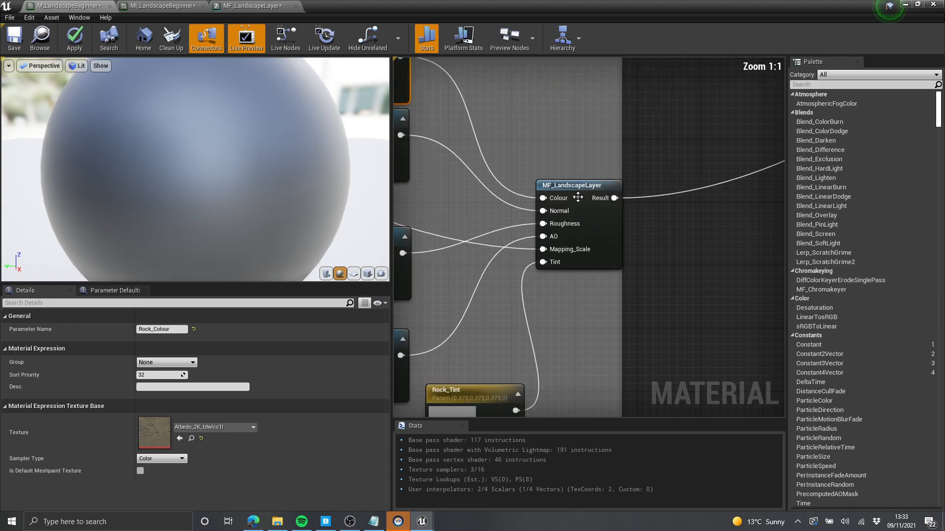
- In MF_LandscapeLayer, add a Texture Sample and insert a second Multiply between the tint Multiply and BaseColor
{"action": "double_click", "coordinate": [580, 190]}
{"action": "scroll", "coordinate": [512, 204], "scroll_direction": "up", "scroll_amount": 8}
{"action": "scroll", "coordinate": [491, 259], "scroll_direction": "down", "scroll_amount": 3}
{"action": "scroll", "coordinate": [453, 253], "scroll_direction": "up", "scroll_amount": 2}
{"action": "right_click_drag", "start_coordinate": [468, 220], "coordinate": [482, 239]}
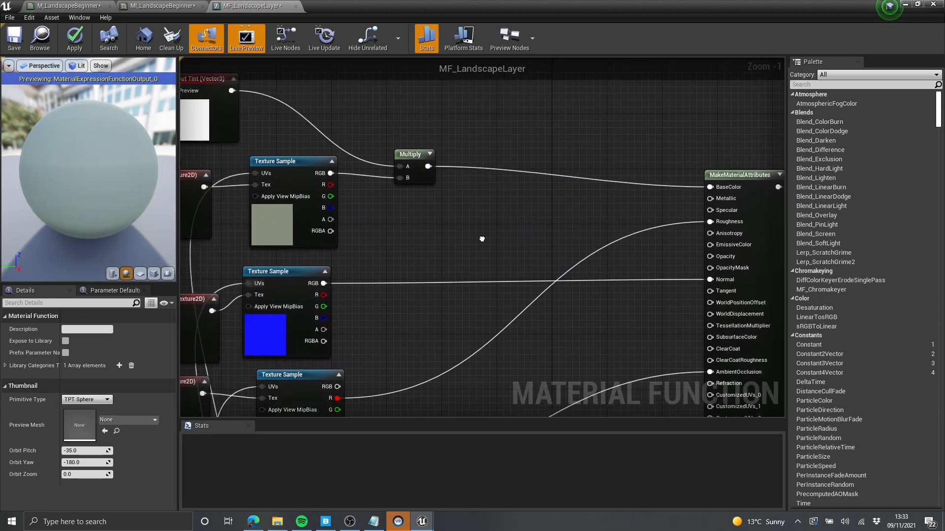
{"action": "scroll", "coordinate": [494, 241], "scroll_direction": "down", "scroll_amount": 3}
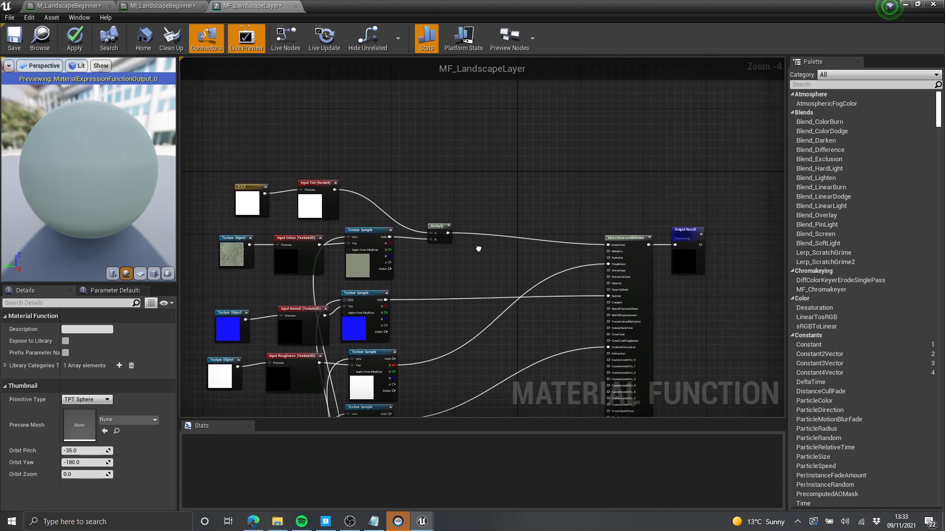
{"action": "right_click", "coordinate": [458, 158]}
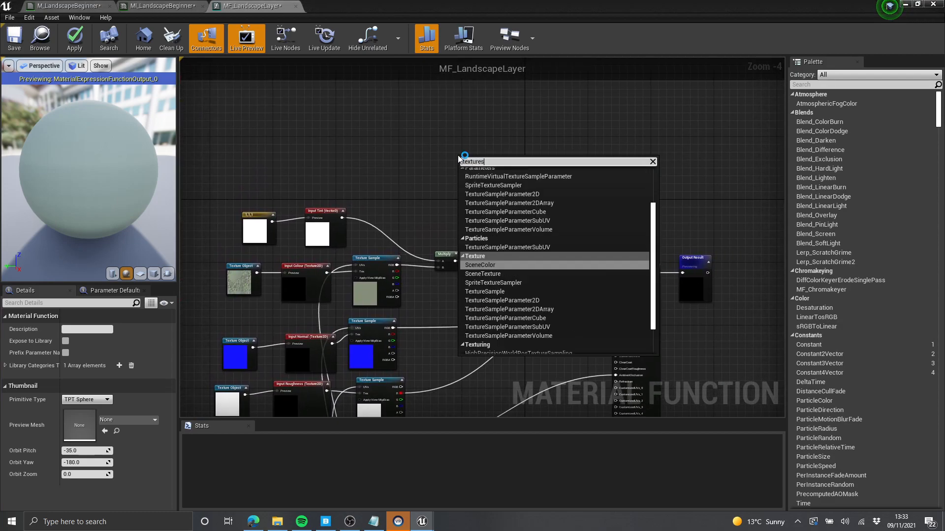
{"action": "key", "text": "Return"}
{"action": "left_click", "coordinate": [546, 229]}
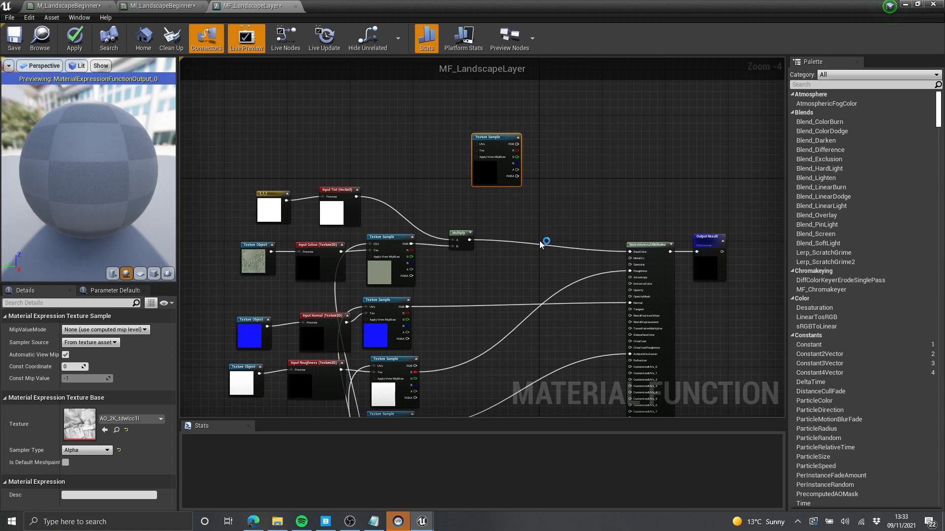
{"action": "scroll", "coordinate": [547, 233], "scroll_direction": "up", "scroll_amount": 1}
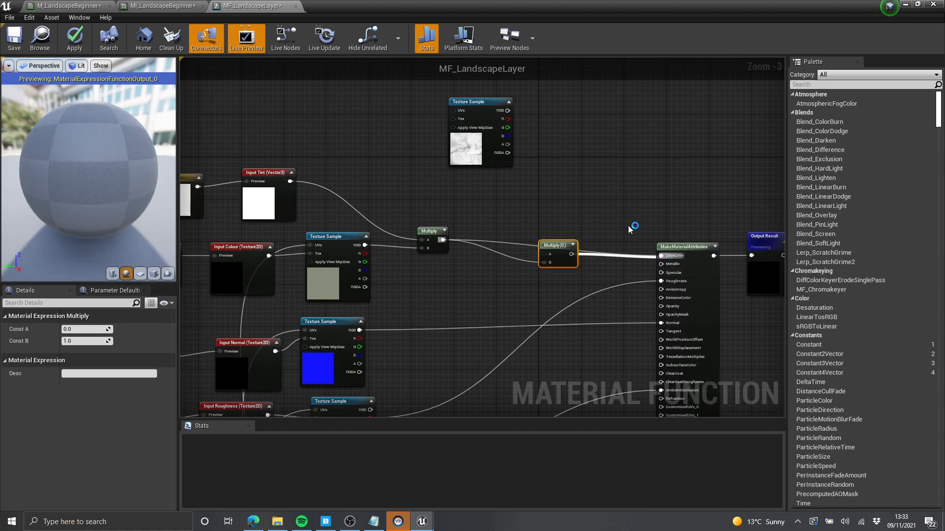
- Set the new Texture Sample to T_Noise01 and connect its R output to the new Multiply's A input
{"action": "left_click", "coordinate": [454, 143]}
{"action": "left_click", "coordinate": [140, 420]}
{"action": "type", "text": "noise"}
{"action": "scroll", "coordinate": [190, 297], "scroll_direction": "up", "scroll_amount": 2}
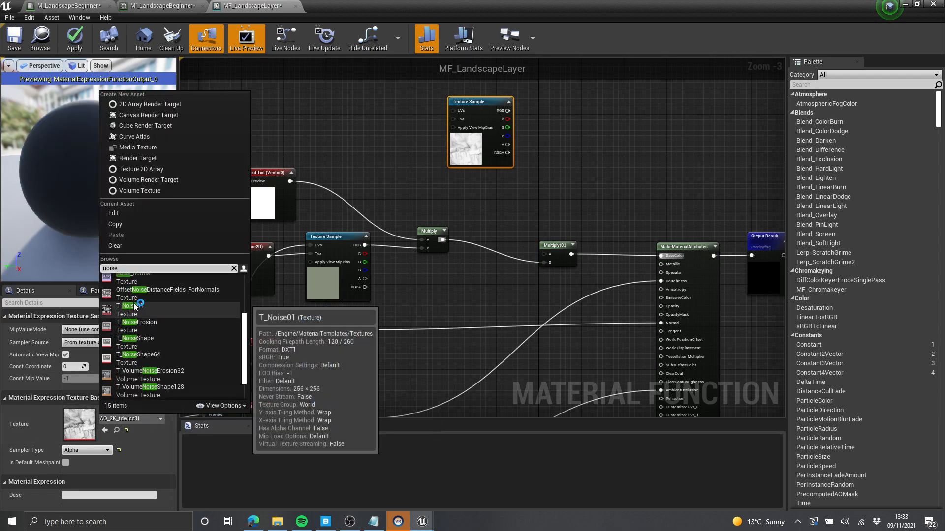
{"action": "left_click", "coordinate": [138, 306]}
{"action": "right_click_drag", "start_coordinate": [512, 142], "coordinate": [477, 146]}
{"action": "left_click_drag", "start_coordinate": [447, 154], "coordinate": [406, 151]}
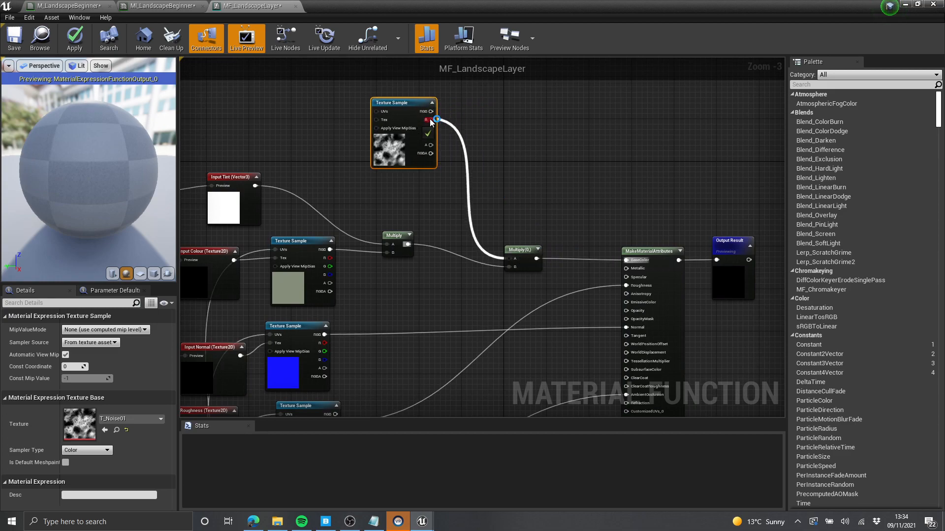
- Move the editor window aside, apply the MF_LandscapeLayer changes and inspect the noise on the landscape
{"action": "left_click_drag", "start_coordinate": [364, 9], "coordinate": [671, 92]}
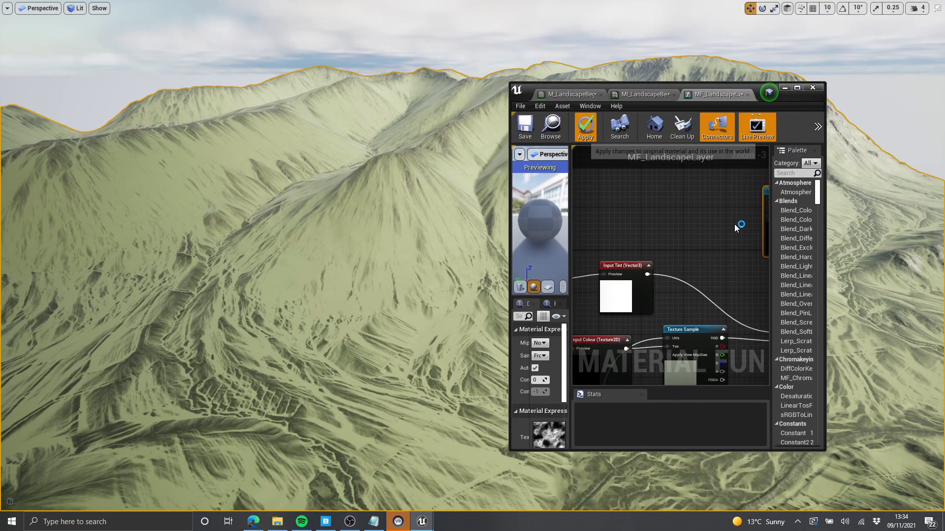
{"action": "left_click", "coordinate": [585, 127]}
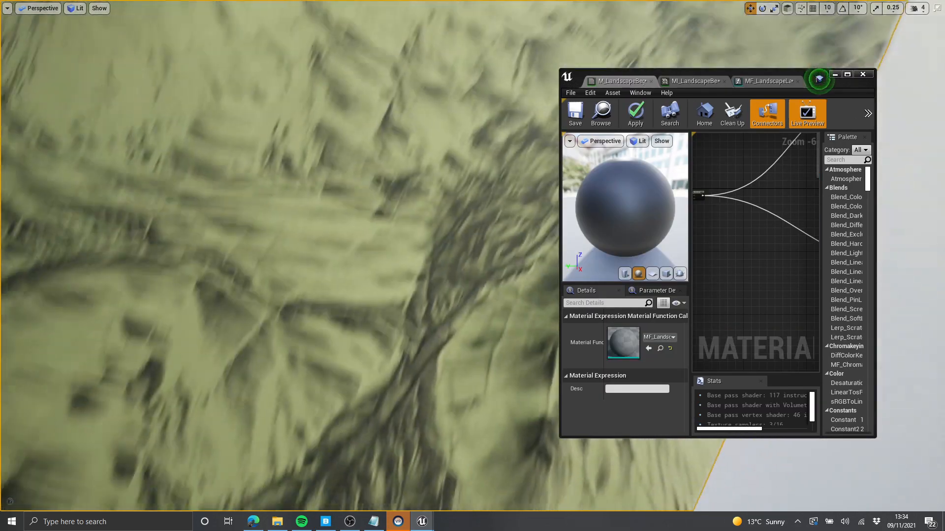
{"action": "right_click_drag", "start_coordinate": [543, 161], "coordinate": [546, 118]}
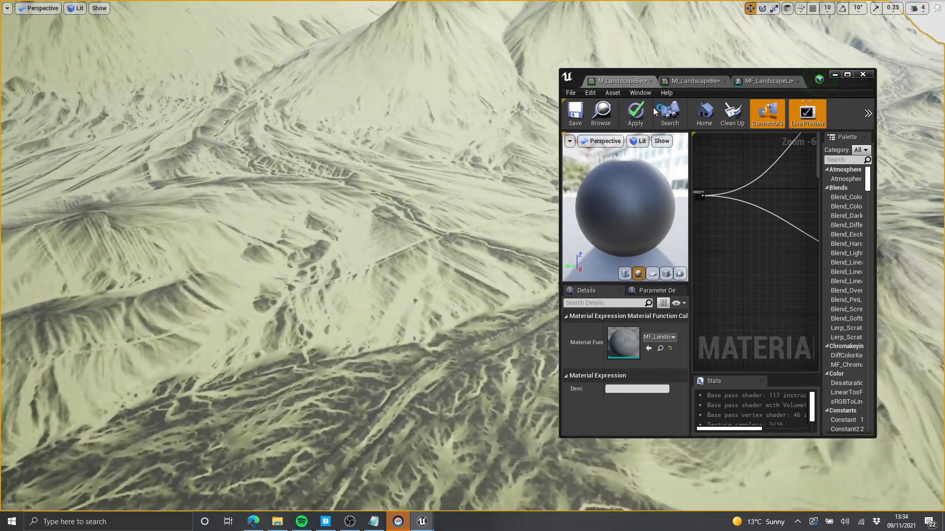
{"action": "left_click", "coordinate": [847, 75]}
{"action": "scroll", "coordinate": [586, 221], "scroll_direction": "down", "scroll_amount": 3}
{"action": "right_click_drag", "start_coordinate": [586, 221], "coordinate": [566, 179]}
{"action": "scroll", "coordinate": [603, 220], "scroll_direction": "up", "scroll_amount": 1}
{"action": "right_click_drag", "start_coordinate": [577, 296], "coordinate": [580, 200]}
{"action": "left_click_drag", "start_coordinate": [463, 206], "coordinate": [603, 315]}
{"action": "scroll", "coordinate": [628, 227], "scroll_direction": "down", "scroll_amount": 1}
{"action": "mouse_move", "coordinate": [628, 227]}
{"action": "right_mouse_down"}
{"action": "mouse_move", "coordinate": [636, 231]}
{"action": "mouse_move", "coordinate": [618, 297]}
{"action": "mouse_move", "coordinate": [615, 236]}
{"action": "right_mouse_up"}
{"action": "scroll", "coordinate": [628, 330], "scroll_direction": "down", "scroll_amount": 1}
{"action": "key", "text": "Delete"}
{"action": "scroll", "coordinate": [564, 367], "scroll_direction": "down", "scroll_amount": 1}
{"action": "right_click_drag", "start_coordinate": [546, 211], "coordinate": [558, 267]}
- Copy the Rock layer's four texture parameters, Rock_Tint and MF_LandscapeLayer nodes
{"action": "scroll", "coordinate": [591, 198], "scroll_direction": "up", "scroll_amount": 5}
{"action": "right_click_drag", "start_coordinate": [590, 198], "coordinate": [621, 257]}
{"action": "scroll", "coordinate": [641, 132], "scroll_direction": "up", "scroll_amount": 1}
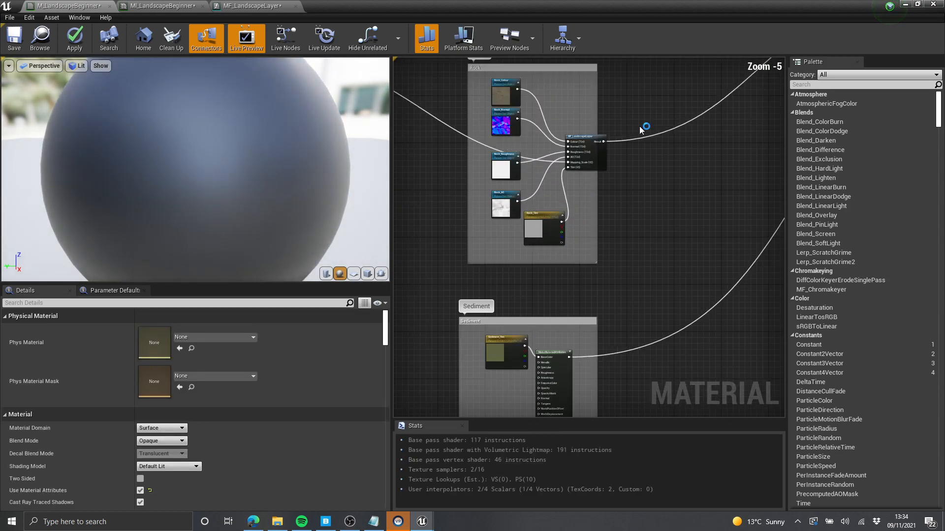
{"action": "left_click_drag", "start_coordinate": [443, 255], "coordinate": [442, 258]}
{"action": "key", "text": "ctrl+c"}
{"action": "right_click_drag", "start_coordinate": [635, 289], "coordinate": [596, 154]}
{"action": "scroll", "coordinate": [596, 154], "scroll_direction": "down", "scroll_amount": 2}
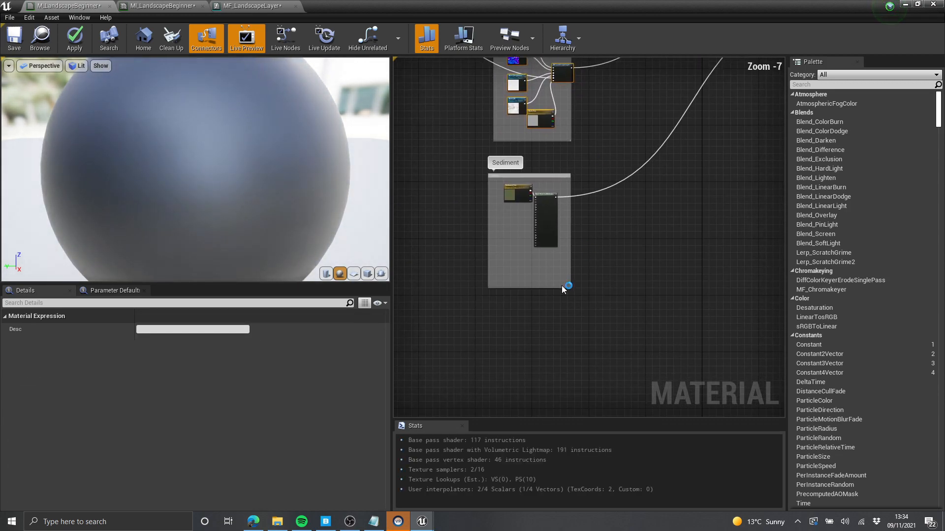
- Paste the copied layer nodes and place them to the right of the Sediment group
{"action": "key", "text": "ctrl+v"}
{"action": "scroll", "coordinate": [584, 262], "scroll_direction": "up", "scroll_amount": 2}
{"action": "right_click_drag", "start_coordinate": [607, 266], "coordinate": [606, 287]}
{"action": "left_click_drag", "start_coordinate": [615, 306], "coordinate": [455, 161]}
{"action": "left_click", "coordinate": [686, 245]}
{"action": "scroll", "coordinate": [672, 236], "scroll_direction": "up", "scroll_amount": 1}
{"action": "scroll", "coordinate": [671, 234], "scroll_direction": "up", "scroll_amount": 1}
{"action": "scroll", "coordinate": [641, 229], "scroll_direction": "down", "scroll_amount": 6}
{"action": "scroll", "coordinate": [458, 168], "scroll_direction": "up", "scroll_amount": 6}
{"action": "scroll", "coordinate": [563, 292], "scroll_direction": "down", "scroll_amount": 1}
{"action": "right_click_drag", "start_coordinate": [563, 291], "coordinate": [502, 228]}
{"action": "scroll", "coordinate": [502, 227], "scroll_direction": "down", "scroll_amount": 5}
{"action": "scroll", "coordinate": [502, 230], "scroll_direction": "up", "scroll_amount": 6}
- Rename the pasted Rock_Colour and Rock_Normal parameters to Sediment_Colour and Sediment_Normal
{"action": "left_click", "coordinate": [524, 162]}
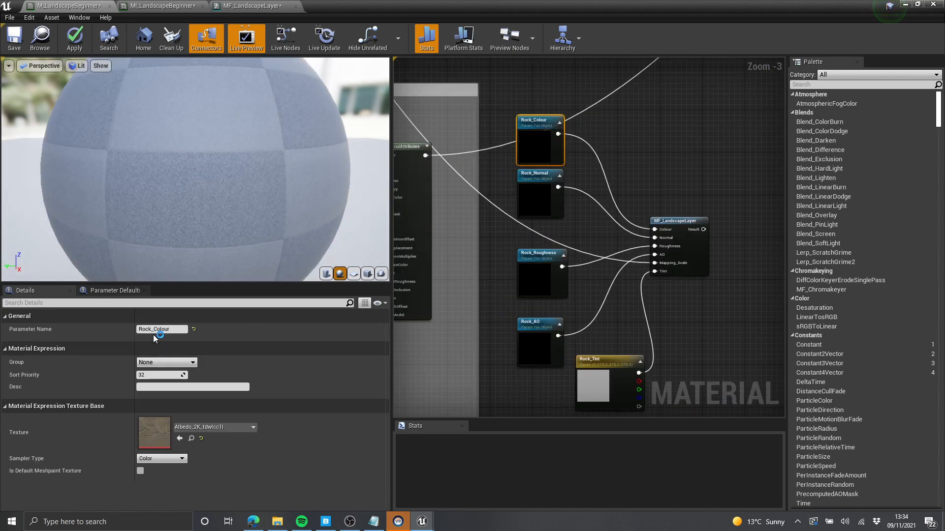
{"action": "type", "text": "Sediment"}
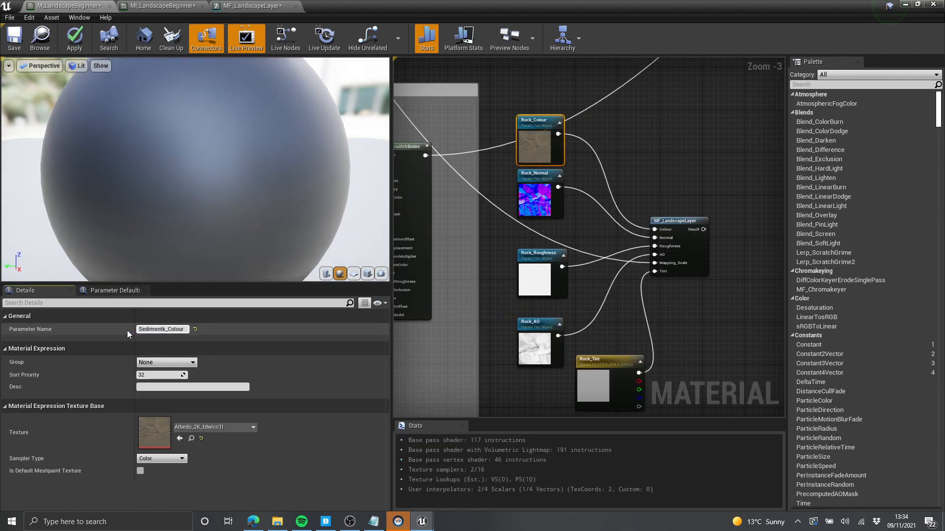
{"action": "key", "text": "Return"}
{"action": "left_click", "coordinate": [532, 201]}
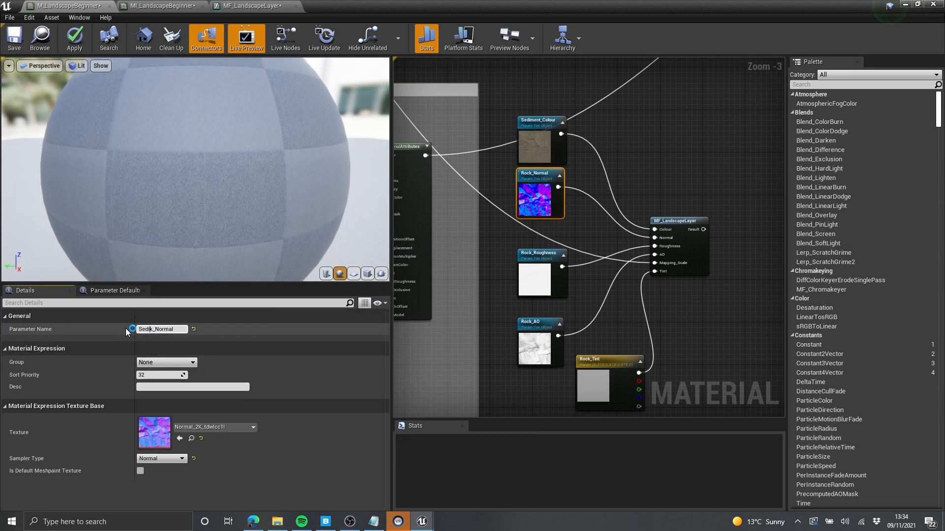
{"action": "key", "text": "BackSpace"}
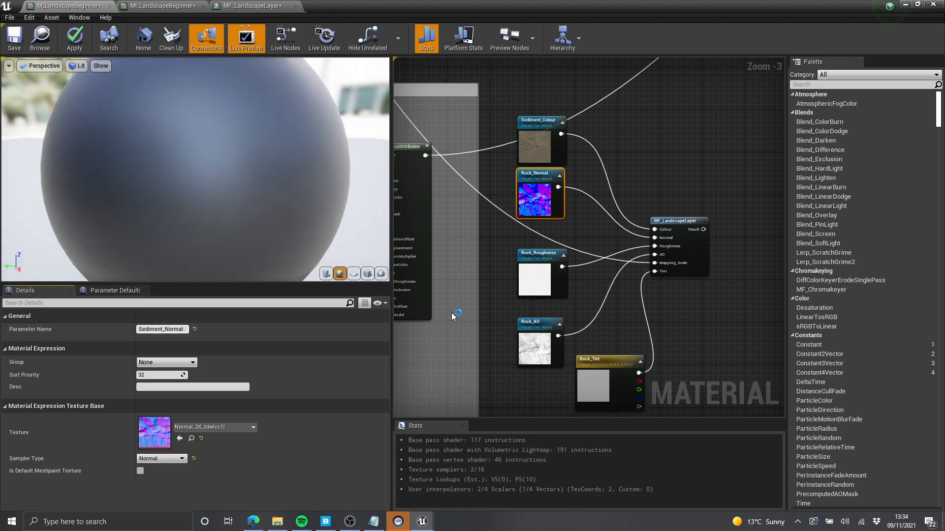
{"action": "key", "text": "Return"}
- Rename the pasted Rock_Roughness and Rock_AO parameters to Sediment_Roughness and Sediment_AO
{"action": "left_click", "coordinate": [535, 278]}
{"action": "key", "text": "Delete"}
{"action": "left_click", "coordinate": [535, 348]}
{"action": "left_click_drag", "start_coordinate": [114, 340], "coordinate": [33, 340]}
{"action": "type", "text": "Sediment"}
{"action": "key", "text": "Return"}
- Rename the pasted Rock_Tint parameter to Sediment_Tint
{"action": "left_click", "coordinate": [594, 386]}
{"action": "left_click_drag", "start_coordinate": [114, 343], "coordinate": [32, 340]}
{"action": "type", "text": "Sediment"}
{"action": "key", "text": "Return"}
- Transfer the Sediment output connection from MakeMaterialAttributes to the Result output of the pasted MF_LandscapeLayer node
{"action": "scroll", "coordinate": [467, 276], "scroll_direction": "down", "scroll_amount": 3}
{"action": "scroll", "coordinate": [409, 232], "scroll_direction": "up", "scroll_amount": 2}
{"action": "left_click_drag", "start_coordinate": [497, 234], "coordinate": [568, 238], "text": "ctrl"}
{"action": "left_click", "coordinate": [511, 241]}
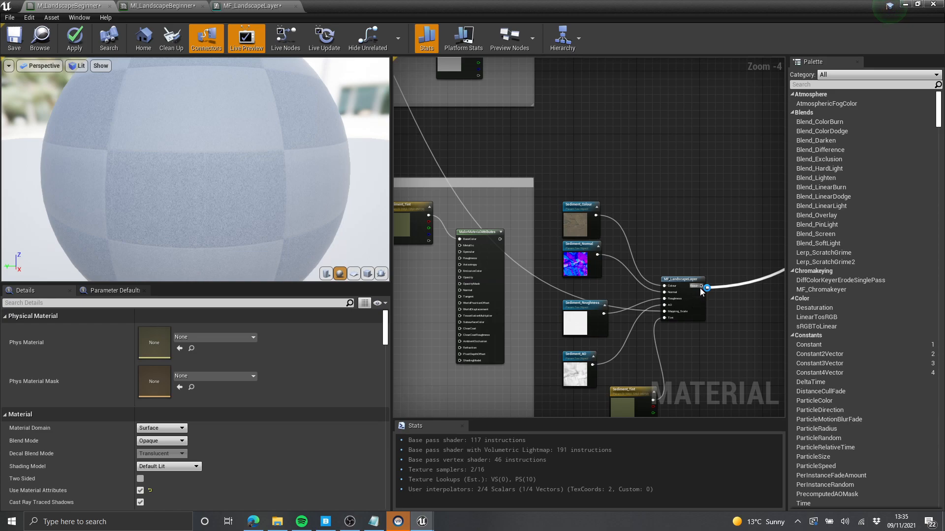
{"action": "left_click_drag", "start_coordinate": [701, 289], "coordinate": [700, 288], "text": "ctrl"}
- Delete the old Sediment_Tint and MakeMaterialAttributes nodes and move the new layer nodes into the Sediment comment
{"action": "right_click_drag", "start_coordinate": [582, 222], "coordinate": [592, 220]}
{"action": "scroll", "coordinate": [592, 220], "scroll_direction": "down", "scroll_amount": 2}
{"action": "left_click_drag", "start_coordinate": [560, 209], "coordinate": [479, 260]}
{"action": "key", "text": "Delete"}
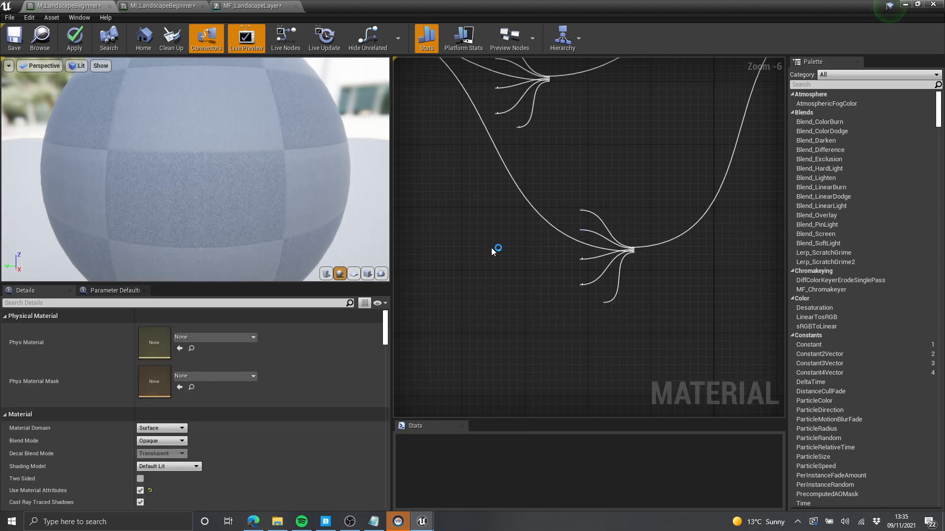
{"action": "left_click_drag", "start_coordinate": [562, 257], "coordinate": [550, 258]}
{"action": "left_click", "coordinate": [547, 180]}
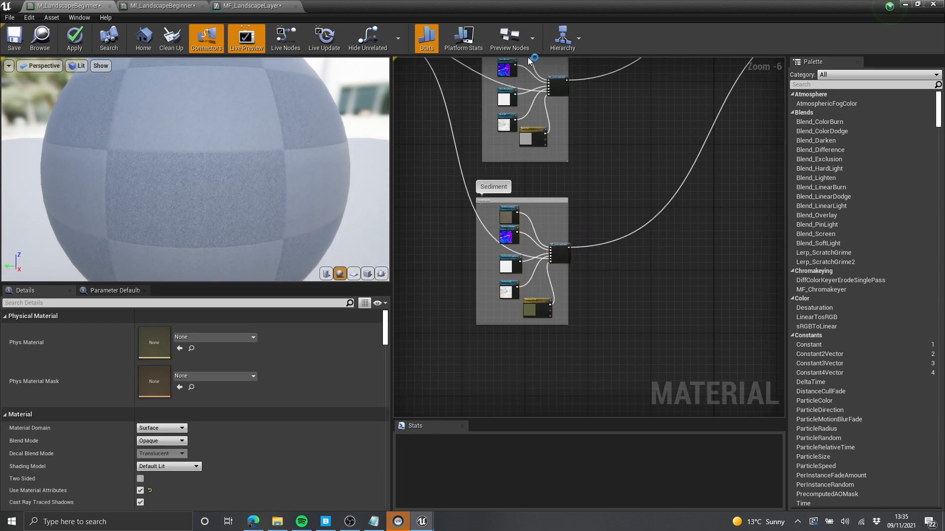
- Apply the rebuilt Sediment layer changes to the M_LandscapeBeginner material
{"action": "left_click_drag", "start_coordinate": [494, 10], "coordinate": [197, 2]}
{"action": "scroll", "coordinate": [542, 249], "scroll_direction": "up", "scroll_amount": 6}
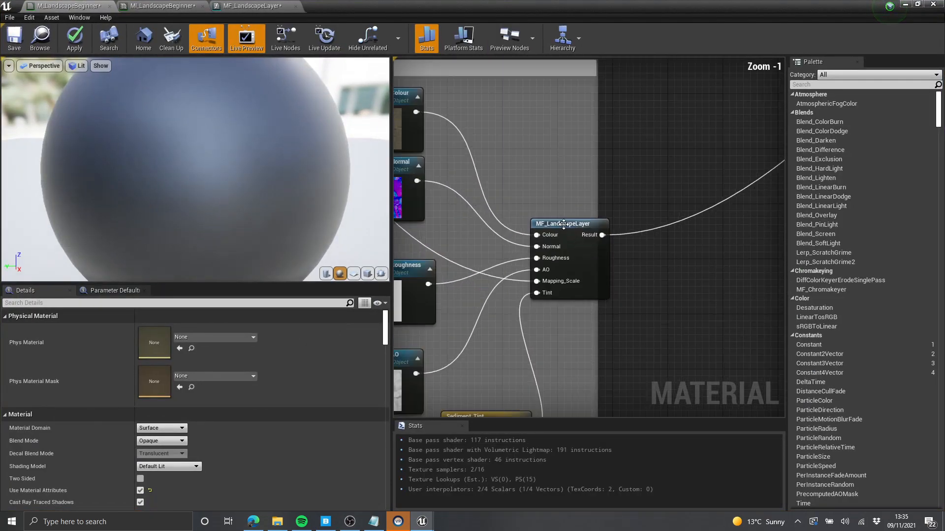
{"action": "scroll", "coordinate": [509, 152], "scroll_direction": "down", "scroll_amount": 5}
{"action": "scroll", "coordinate": [570, 200], "scroll_direction": "up", "scroll_amount": 1}
{"action": "right_click_drag", "start_coordinate": [570, 200], "coordinate": [541, 225]}
{"action": "scroll", "coordinate": [541, 225], "scroll_direction": "down", "scroll_amount": 1}
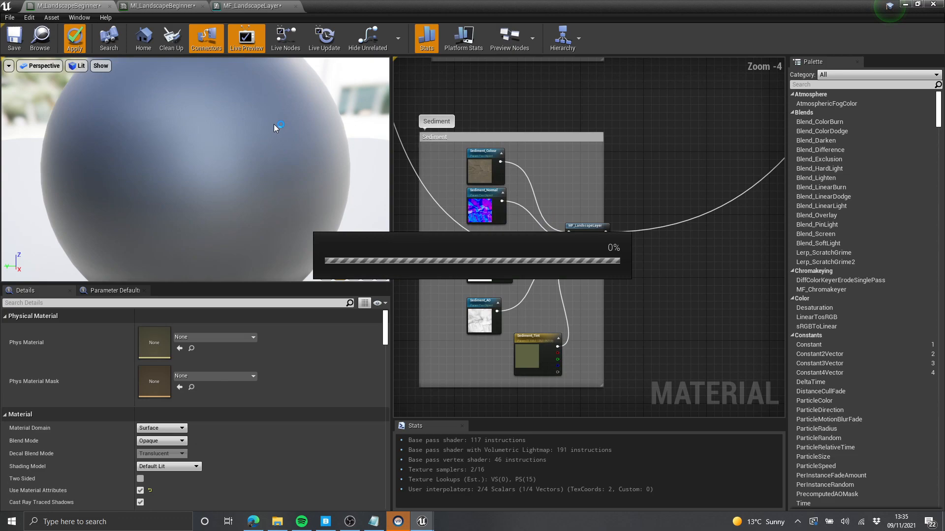
{"action": "left_click_drag", "start_coordinate": [350, 6], "coordinate": [727, 51]}
- Enable the Sediment_Normal, Sediment_Roughness, Sediment_AO and Sediment_Colour overrides in MI_LandscapeBeginner
{"action": "left_click", "coordinate": [702, 55]}
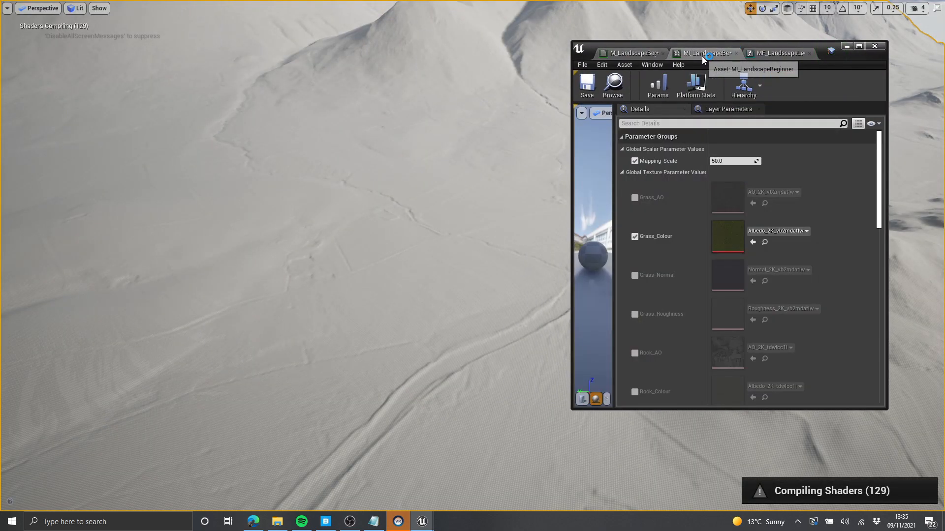
{"action": "scroll", "coordinate": [694, 234], "scroll_direction": "down", "scroll_amount": 3}
{"action": "scroll", "coordinate": [667, 288], "scroll_direction": "down", "scroll_amount": 5}
{"action": "left_click", "coordinate": [635, 303]}
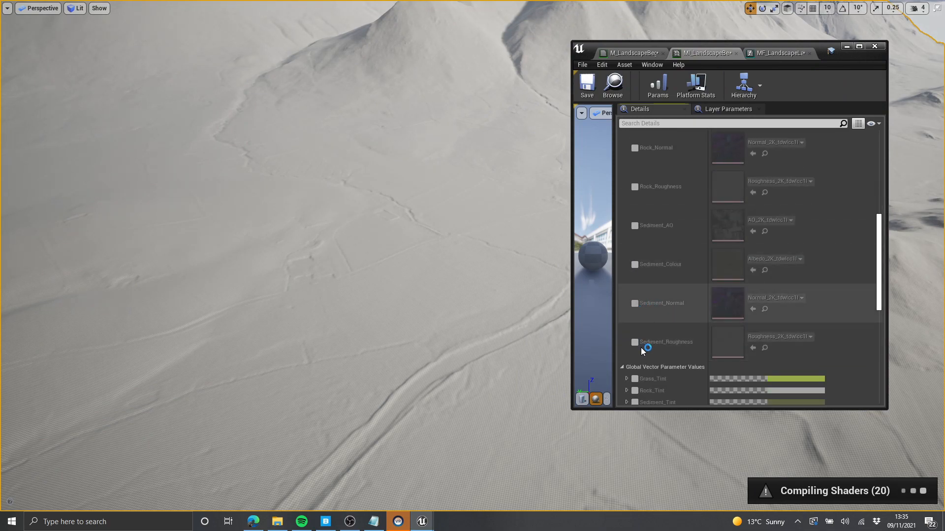
{"action": "left_click", "coordinate": [634, 343]}
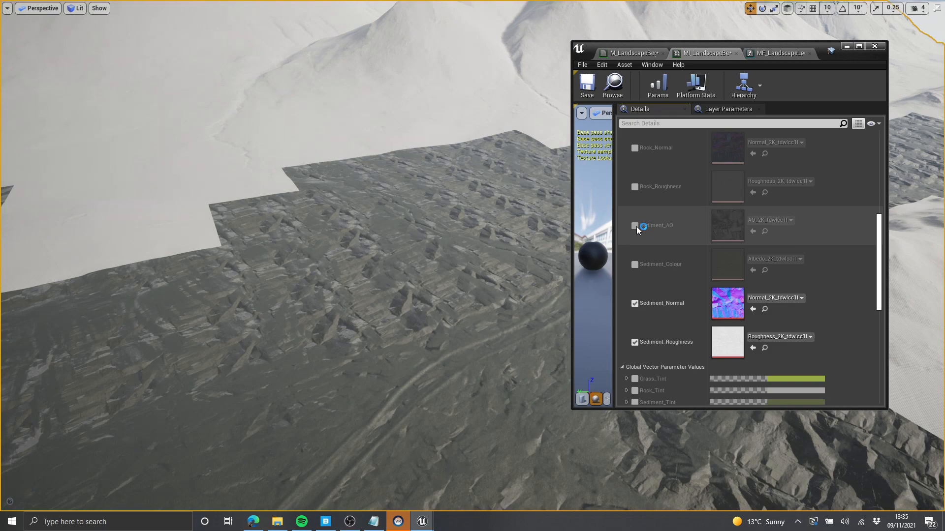
{"action": "left_click", "coordinate": [635, 225]}
{"action": "left_click", "coordinate": [635, 265]}
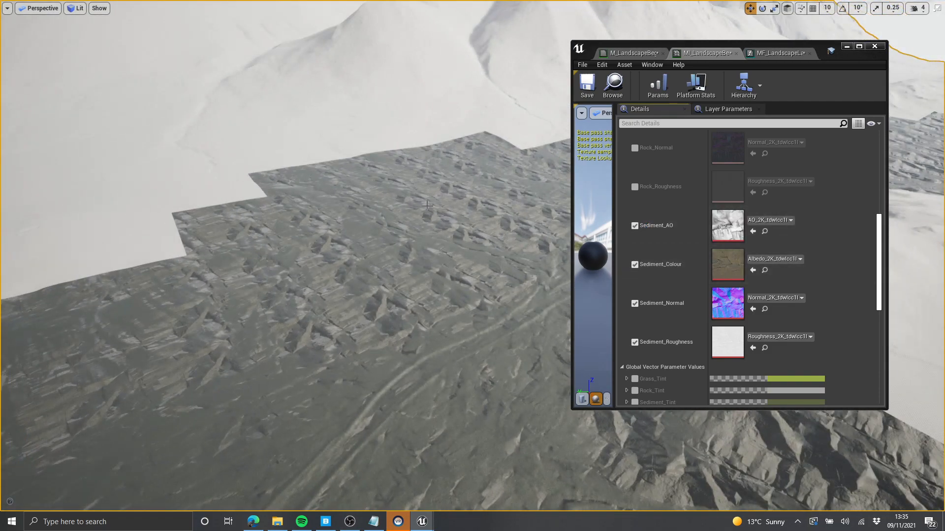
- Browse the Megascans surface folders for a sediment surface and open Mossy_Sandy_Ground_veimacqs_surface
{"action": "key", "text": "F11"}
{"action": "left_click", "coordinate": [73, 471]}
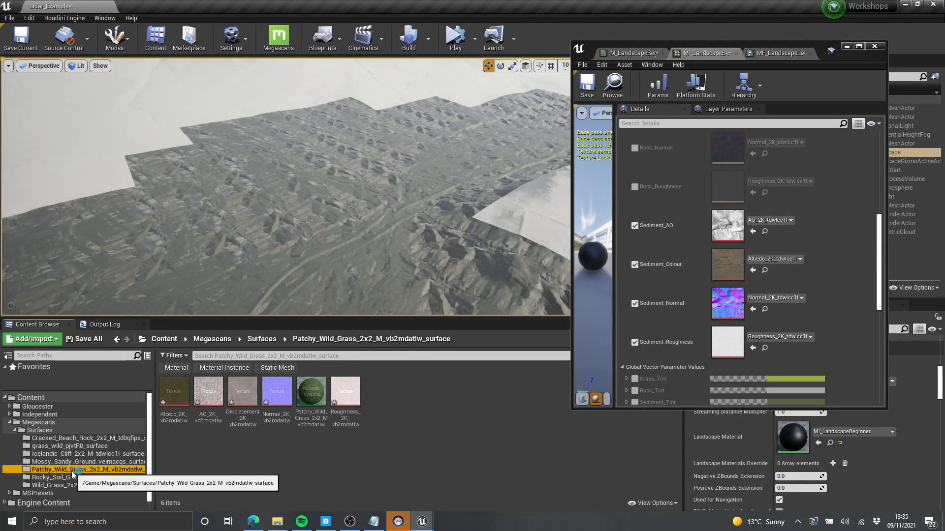
{"action": "left_click", "coordinate": [74, 470]}
{"action": "left_click", "coordinate": [80, 462]}
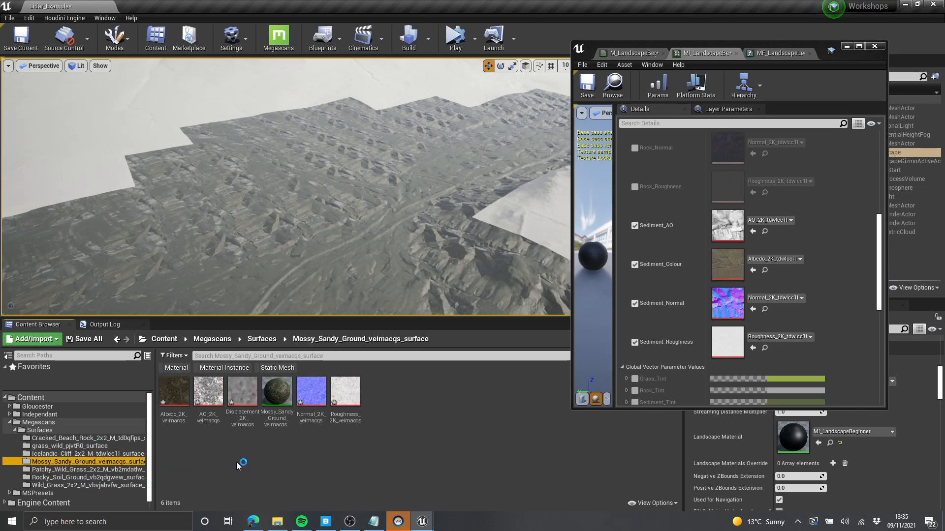
{"action": "left_click", "coordinate": [98, 469]}
{"action": "left_click", "coordinate": [99, 478]}
{"action": "left_click", "coordinate": [101, 446]}
{"action": "left_click", "coordinate": [104, 438]}
{"action": "left_click", "coordinate": [101, 447]}
{"action": "left_click", "coordinate": [88, 462]}
- Assign the veimacqs albedo, AO, normal and roughness textures to the matching Sediment parameters and look at the landscape up close
{"action": "left_click", "coordinate": [174, 394]}
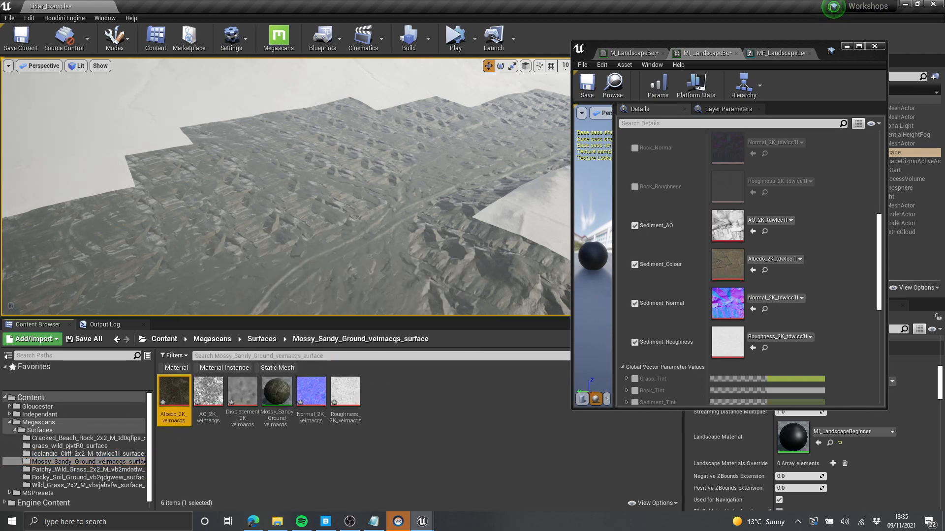
{"action": "left_click", "coordinate": [753, 270]}
{"action": "left_click", "coordinate": [204, 404]}
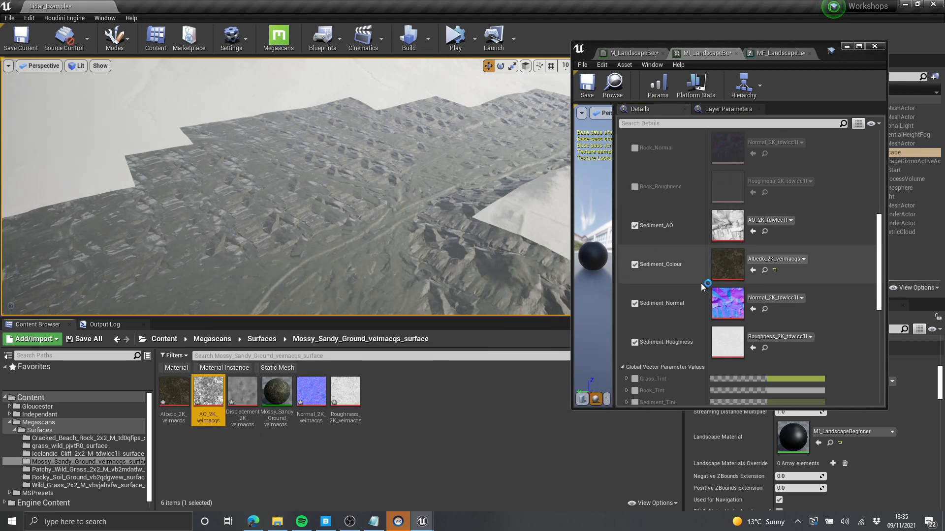
{"action": "left_click", "coordinate": [760, 233]}
{"action": "left_click", "coordinate": [310, 404]}
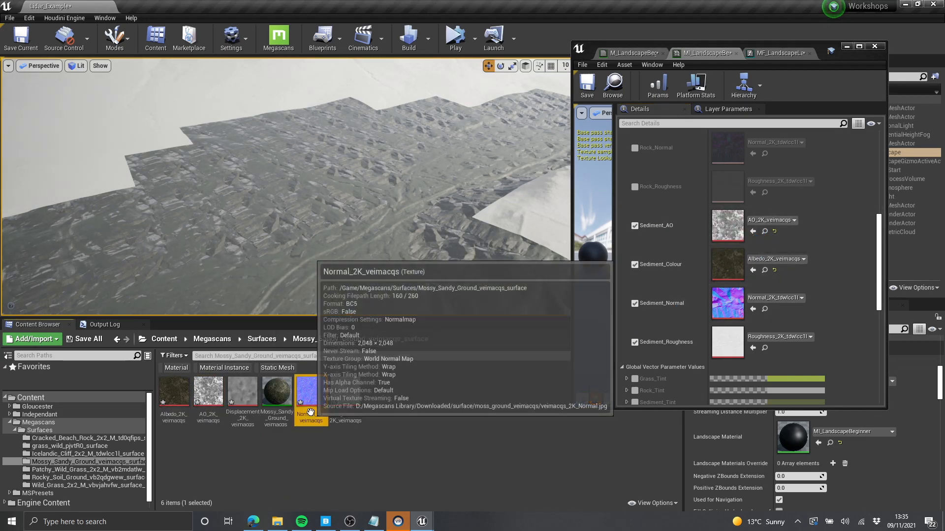
{"action": "left_click", "coordinate": [761, 310]}
{"action": "left_click", "coordinate": [346, 402]}
{"action": "left_click", "coordinate": [753, 348]}
{"action": "right_click_drag", "start_coordinate": [285, 187], "coordinate": [300, 212]}
{"action": "key", "text": "w"}
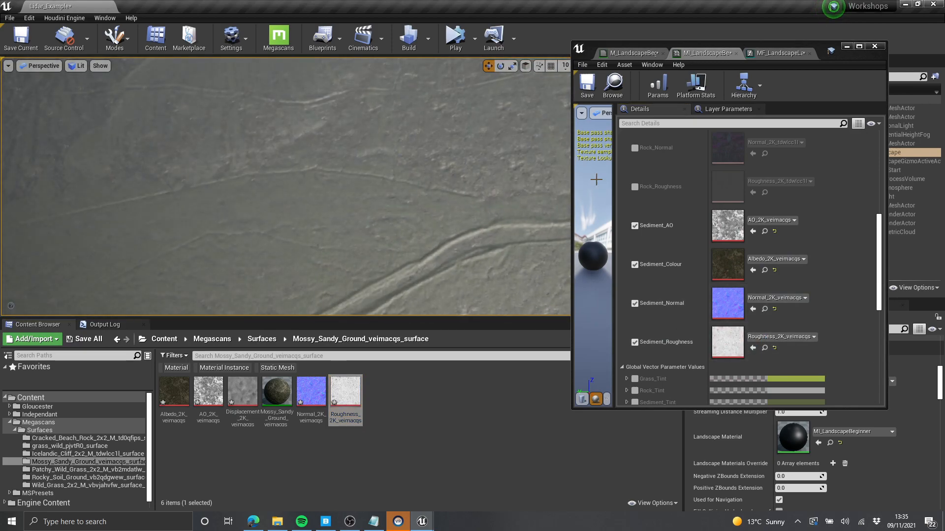
- Check the Sediment layer's parameters and function connections in M_LandscapeBeginner against the Rock layer
{"action": "left_click", "coordinate": [858, 47]}
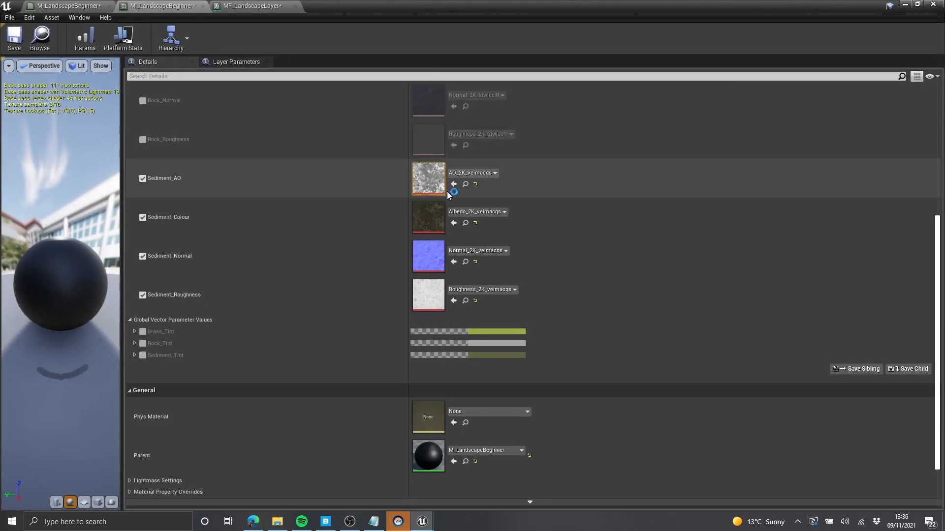
{"action": "left_click", "coordinate": [82, 11]}
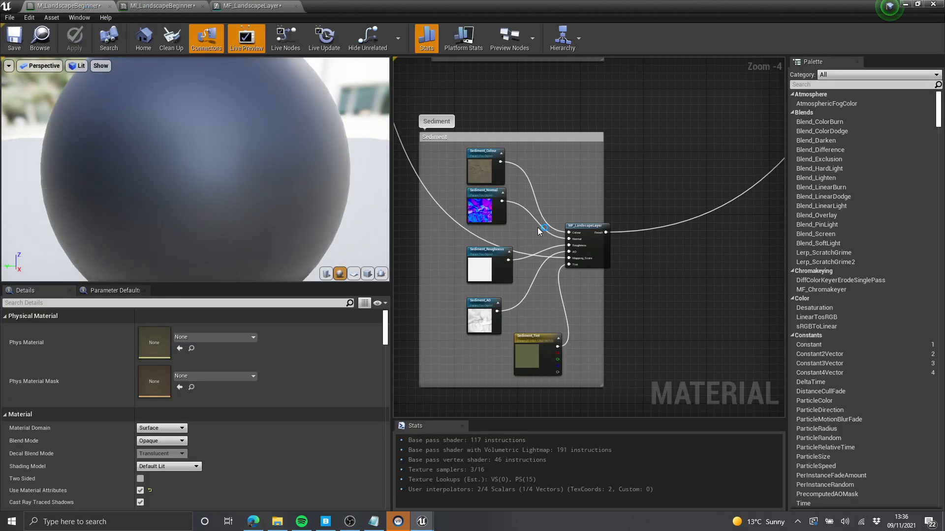
{"action": "right_click_drag", "start_coordinate": [594, 303], "coordinate": [411, 356]}
{"action": "scroll", "coordinate": [617, 199], "scroll_direction": "up", "scroll_amount": 6}
{"action": "scroll", "coordinate": [545, 249], "scroll_direction": "down", "scroll_amount": 5}
{"action": "right_click_drag", "start_coordinate": [545, 248], "coordinate": [718, 131]}
{"action": "scroll", "coordinate": [486, 311], "scroll_direction": "up", "scroll_amount": 4}
{"action": "scroll", "coordinate": [486, 311], "scroll_direction": "up", "scroll_amount": 2}
{"action": "right_click_drag", "start_coordinate": [453, 330], "coordinate": [546, 279]}
{"action": "scroll", "coordinate": [560, 252], "scroll_direction": "down", "scroll_amount": 1}
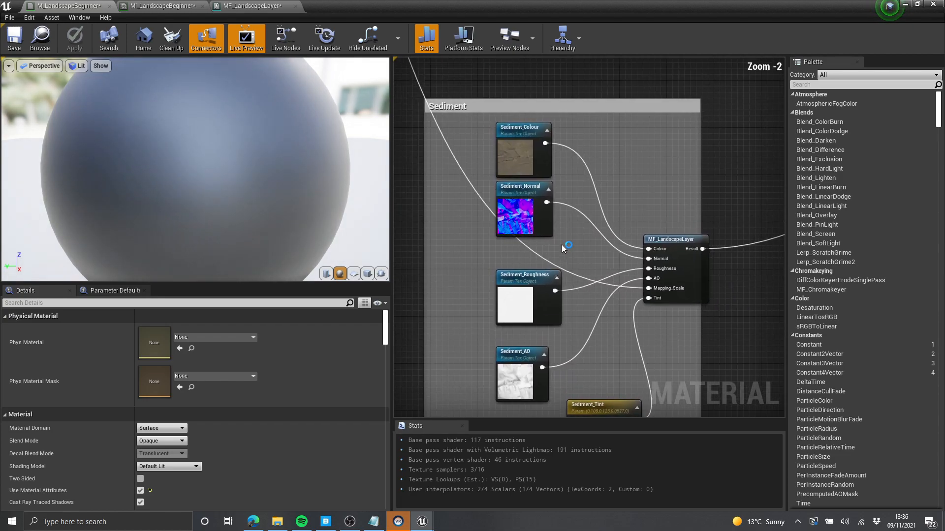
{"action": "scroll", "coordinate": [524, 159], "scroll_direction": "up", "scroll_amount": 1}
{"action": "left_click", "coordinate": [526, 161]}
{"action": "scroll", "coordinate": [542, 207], "scroll_direction": "down", "scroll_amount": 2}
{"action": "mouse_move", "coordinate": [541, 207]}
{"action": "right_mouse_down"}
{"action": "mouse_move", "coordinate": [520, 158]}
{"action": "mouse_move", "coordinate": [527, 209]}
{"action": "right_mouse_up"}
{"action": "right_click_drag", "start_coordinate": [588, 183], "coordinate": [595, 205]}
{"action": "scroll", "coordinate": [595, 205], "scroll_direction": "down", "scroll_amount": 3}
{"action": "scroll", "coordinate": [586, 179], "scroll_direction": "up", "scroll_amount": 2}
{"action": "right_click_drag", "start_coordinate": [594, 93], "coordinate": [538, 82]}
{"action": "scroll", "coordinate": [586, 179], "scroll_direction": "up", "scroll_amount": 4}
{"action": "scroll", "coordinate": [538, 82], "scroll_direction": "down", "scroll_amount": 4}
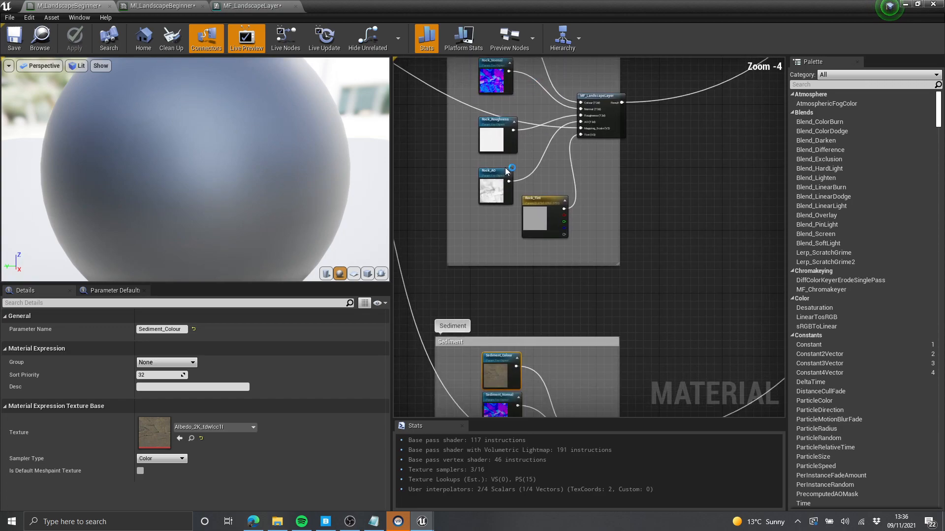
{"action": "right_click_drag", "start_coordinate": [538, 374], "coordinate": [566, 197]}
{"action": "scroll", "coordinate": [566, 197], "scroll_direction": "up", "scroll_amount": 3}
{"action": "scroll", "coordinate": [674, 299], "scroll_direction": "down", "scroll_amount": 2}
{"action": "right_click_drag", "start_coordinate": [674, 299], "coordinate": [641, 212]}
{"action": "scroll", "coordinate": [640, 195], "scroll_direction": "down", "scroll_amount": 2}
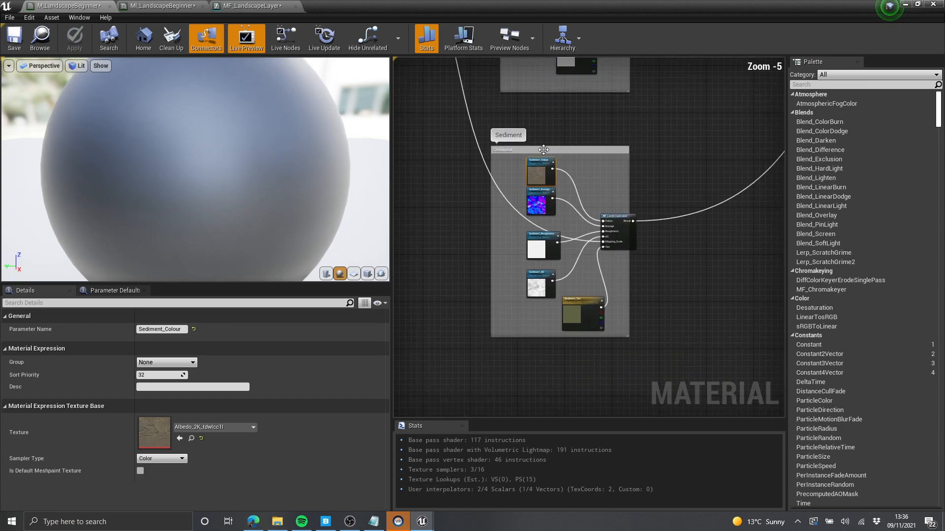
- Move the Sediment layer's MF_LandscapeLayer node fully inside the Sediment comment
{"action": "scroll", "coordinate": [603, 238], "scroll_direction": "up", "scroll_amount": 5}
{"action": "left_click_drag", "start_coordinate": [659, 242], "coordinate": [644, 234]}
{"action": "right_click_drag", "start_coordinate": [554, 246], "coordinate": [629, 234]}
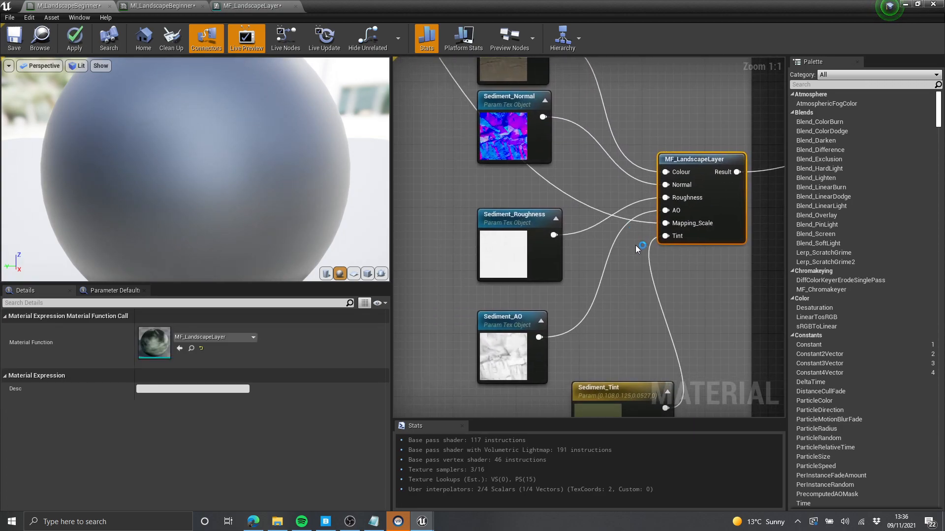
- Check the texture and sampler settings of the Sediment_Colour and Sediment_Normal parameters
{"action": "scroll", "coordinate": [641, 247], "scroll_direction": "down", "scroll_amount": 2}
{"action": "right_click_drag", "start_coordinate": [611, 156], "coordinate": [567, 198]}
{"action": "right_click_drag", "start_coordinate": [513, 144], "coordinate": [545, 167]}
{"action": "scroll", "coordinate": [544, 167], "scroll_direction": "up", "scroll_amount": 2}
{"action": "left_click", "coordinate": [544, 189]}
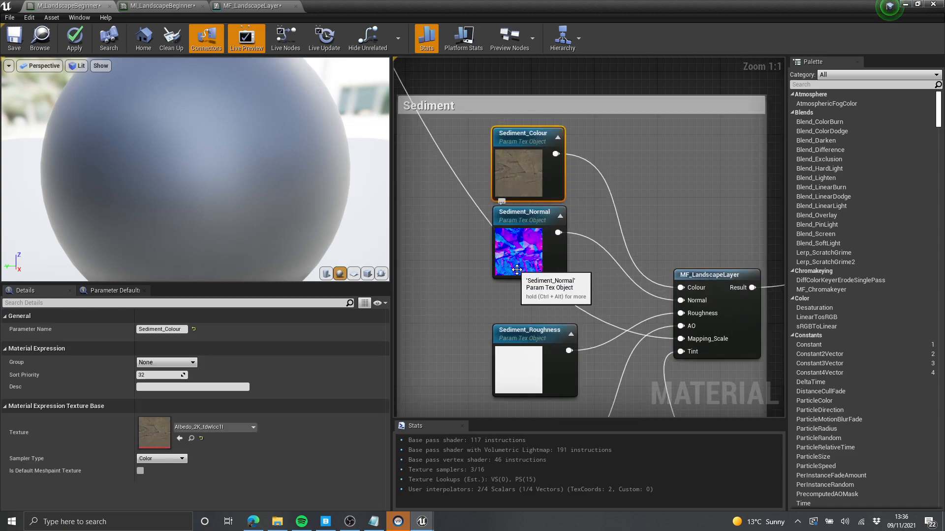
{"action": "right_click_drag", "start_coordinate": [556, 212], "coordinate": [533, 379]}
{"action": "left_click", "coordinate": [528, 187]}
{"action": "scroll", "coordinate": [528, 187], "scroll_direction": "down", "scroll_amount": 4}
{"action": "scroll", "coordinate": [575, 115], "scroll_direction": "up", "scroll_amount": 4}
- Move the Rock layer's MF_LandscapeLayer node fully inside the Rock comment
{"action": "right_click_drag", "start_coordinate": [575, 115], "coordinate": [566, 290]}
{"action": "scroll", "coordinate": [566, 291], "scroll_direction": "down", "scroll_amount": 2}
{"action": "scroll", "coordinate": [559, 199], "scroll_direction": "down", "scroll_amount": 4}
{"action": "right_click_drag", "start_coordinate": [559, 199], "coordinate": [517, 247]}
{"action": "scroll", "coordinate": [550, 259], "scroll_direction": "up", "scroll_amount": 3}
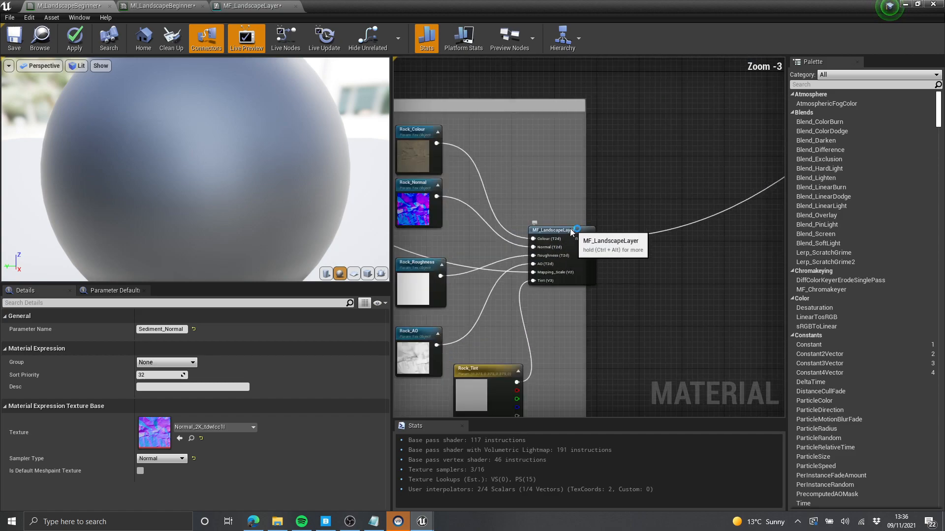
{"action": "left_click_drag", "start_coordinate": [575, 227], "coordinate": [553, 228]}
- Check the layer groups and their connections through the blend nodes to the material output
{"action": "right_click_drag", "start_coordinate": [554, 228], "coordinate": [578, 281]}
{"action": "scroll", "coordinate": [578, 281], "scroll_direction": "down", "scroll_amount": 4}
{"action": "right_click_drag", "start_coordinate": [533, 116], "coordinate": [533, 184]}
{"action": "scroll", "coordinate": [533, 185], "scroll_direction": "up", "scroll_amount": 4}
{"action": "right_click_drag", "start_coordinate": [586, 143], "coordinate": [586, 262]}
{"action": "scroll", "coordinate": [587, 262], "scroll_direction": "down", "scroll_amount": 3}
{"action": "right_click_drag", "start_coordinate": [587, 262], "coordinate": [416, 119]}
{"action": "scroll", "coordinate": [621, 164], "scroll_direction": "up", "scroll_amount": 4}
{"action": "right_click_drag", "start_coordinate": [696, 249], "coordinate": [538, 127]}
{"action": "scroll", "coordinate": [556, 140], "scroll_direction": "down", "scroll_amount": 1}
{"action": "right_click_drag", "start_coordinate": [668, 241], "coordinate": [485, 150]}
{"action": "scroll", "coordinate": [509, 193], "scroll_direction": "down", "scroll_amount": 5}
{"action": "right_click_drag", "start_coordinate": [509, 193], "coordinate": [698, 168]}
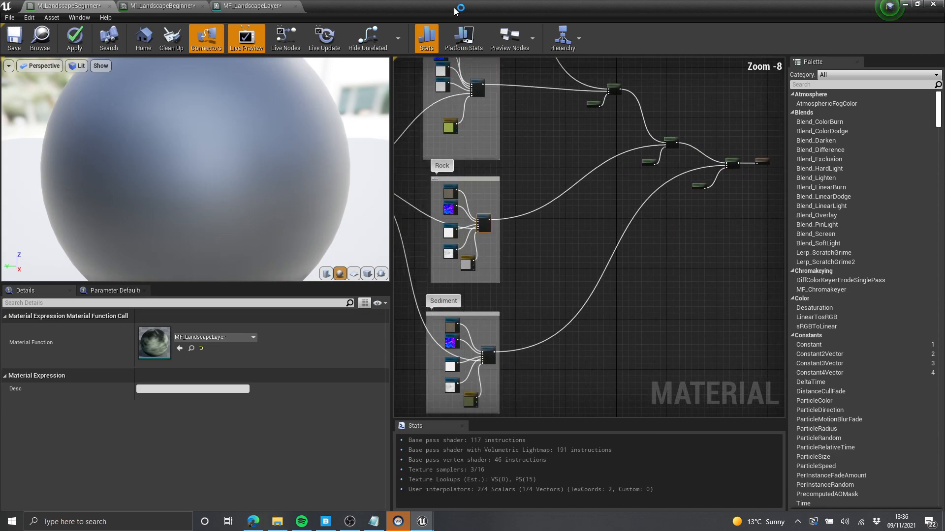
- Apply and save the M_LandscapeBeginner changes and save the MI_LandscapeBeginner instance
{"action": "left_click_drag", "start_coordinate": [598, 6], "coordinate": [748, 131]}
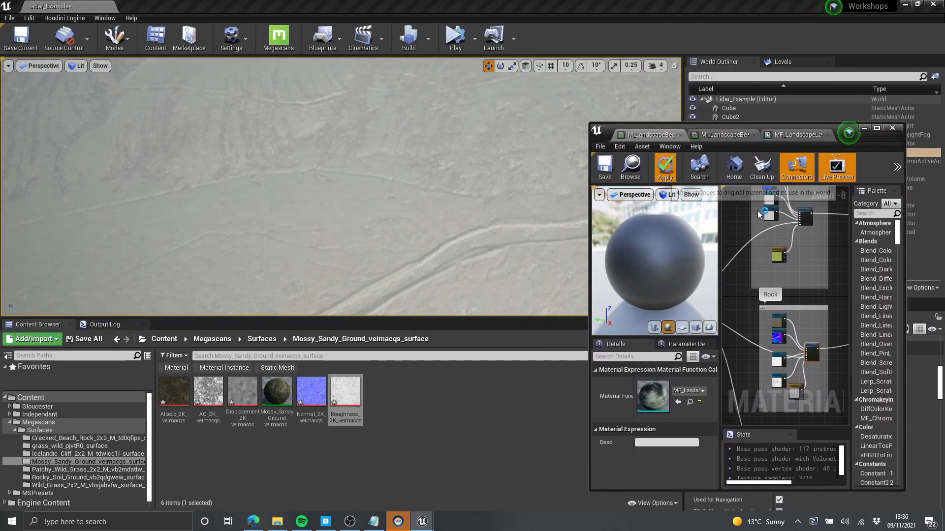
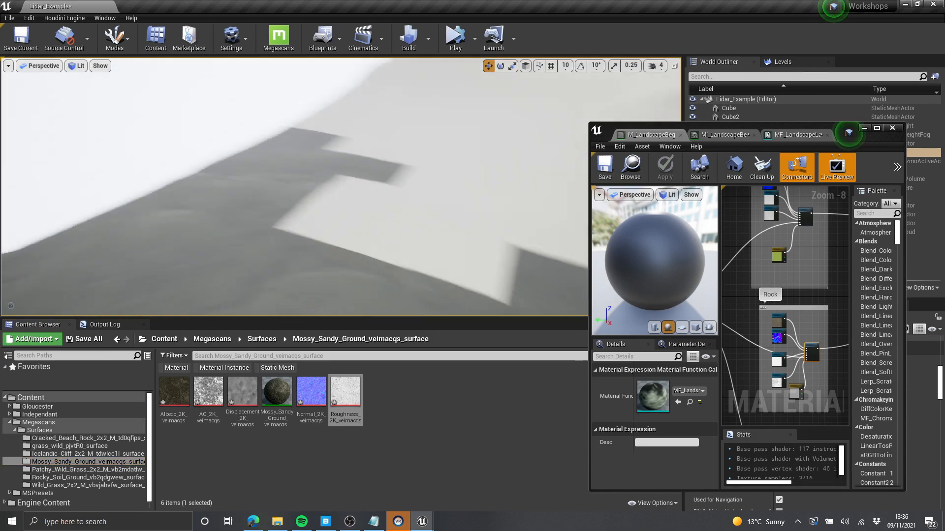
{"action": "right_click_drag", "start_coordinate": [397, 206], "coordinate": [492, 215]}
{"action": "left_click", "coordinate": [722, 135]}
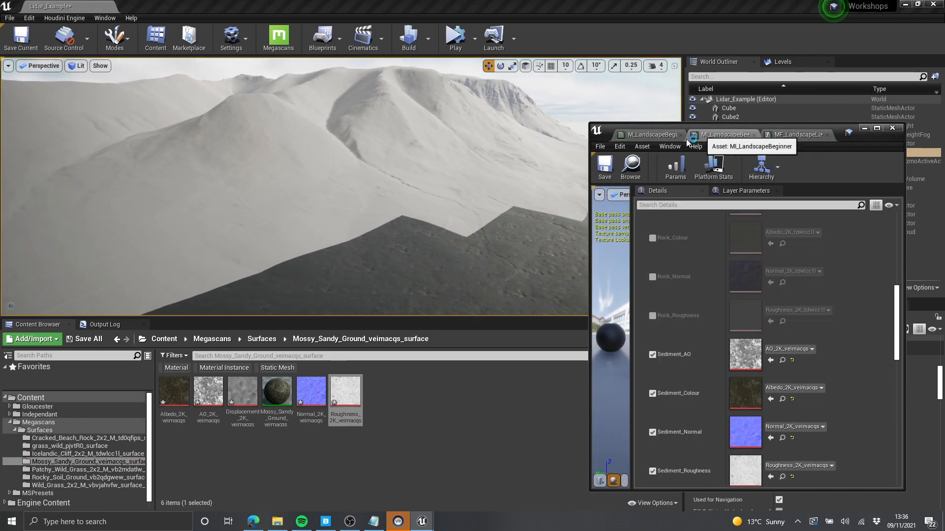
{"action": "left_click", "coordinate": [864, 131]}
- Inspect the landscape full screen in the unlit, detail lighting and lit view modes
{"action": "right_click_drag", "start_coordinate": [442, 172], "coordinate": [458, 221]}
{"action": "key", "text": "F11"}
{"action": "right_click_drag", "start_coordinate": [465, 144], "coordinate": [424, 113]}
{"action": "key", "text": "alt+3"}
{"action": "key", "text": "alt+5"}
{"action": "key", "text": "alt+4"}
{"action": "right_click_drag", "start_coordinate": [520, 154], "coordinate": [563, 152]}
{"action": "key", "text": "alt+Tab"}
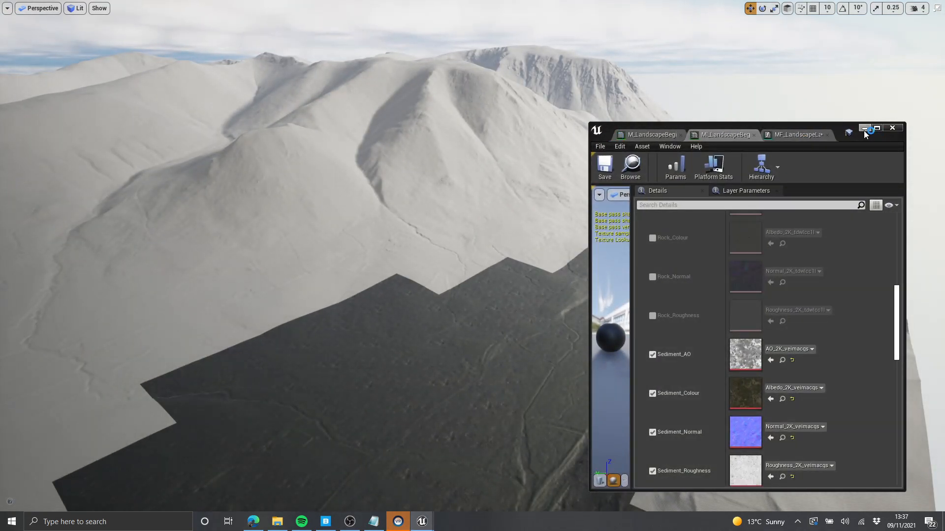
{"action": "right_click_drag", "start_coordinate": [556, 256], "coordinate": [535, 254]}
- Review the Grass, Rock and Sediment texture and tint parameters of MI_LandscapeBeginner
{"action": "scroll", "coordinate": [785, 273], "scroll_direction": "down", "scroll_amount": 4}
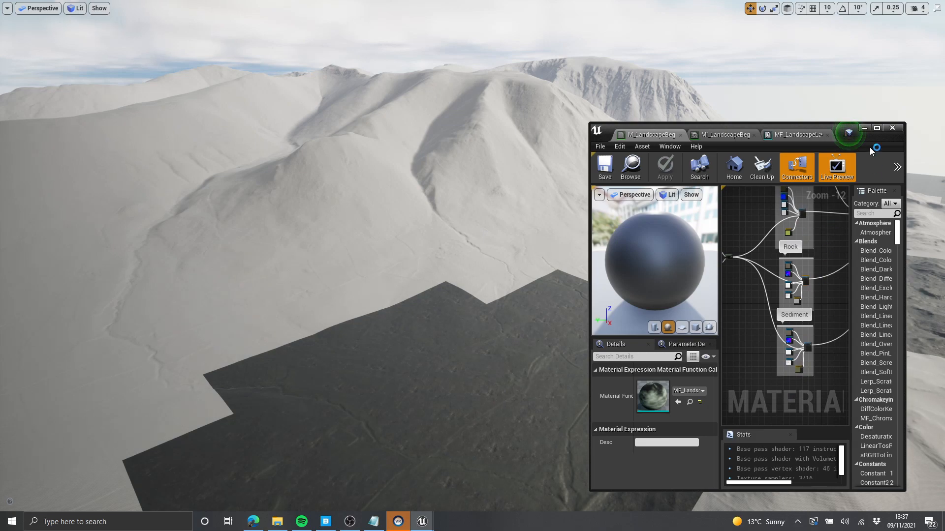
{"action": "left_click", "coordinate": [711, 135]}
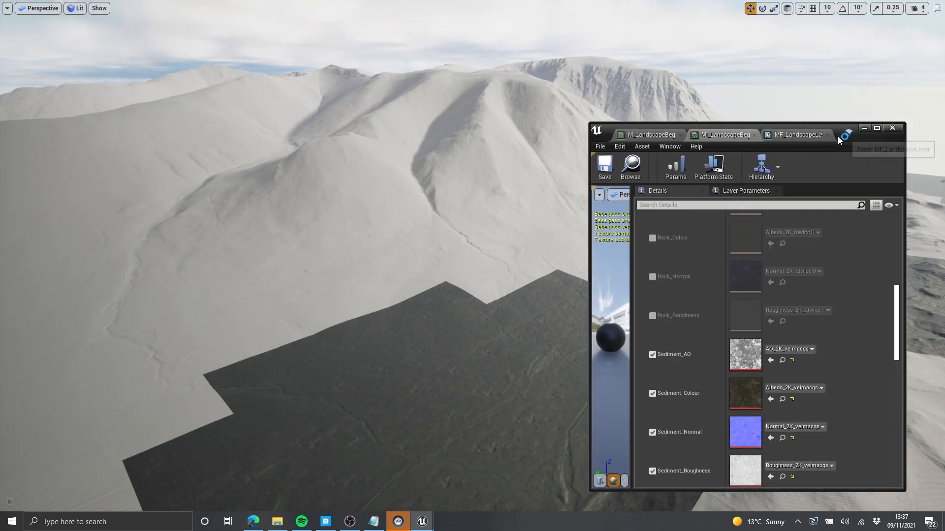
{"action": "left_click", "coordinate": [878, 128]}
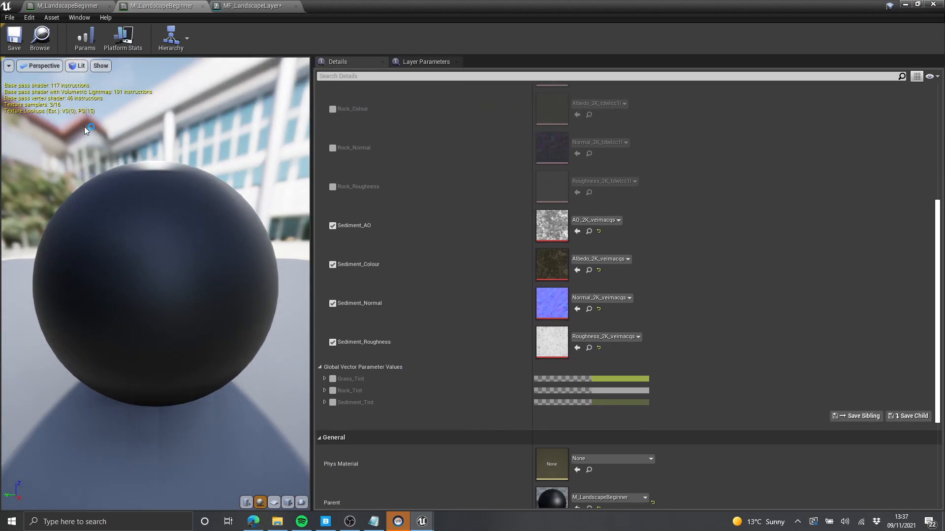
{"action": "scroll", "coordinate": [516, 358], "scroll_direction": "up", "scroll_amount": 6}
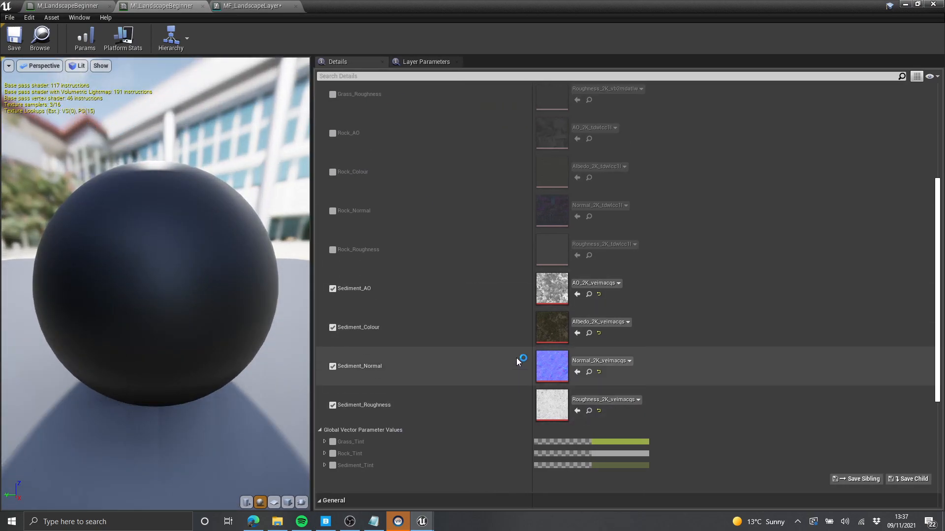
{"action": "scroll", "coordinate": [510, 353], "scroll_direction": "down", "scroll_amount": 5}
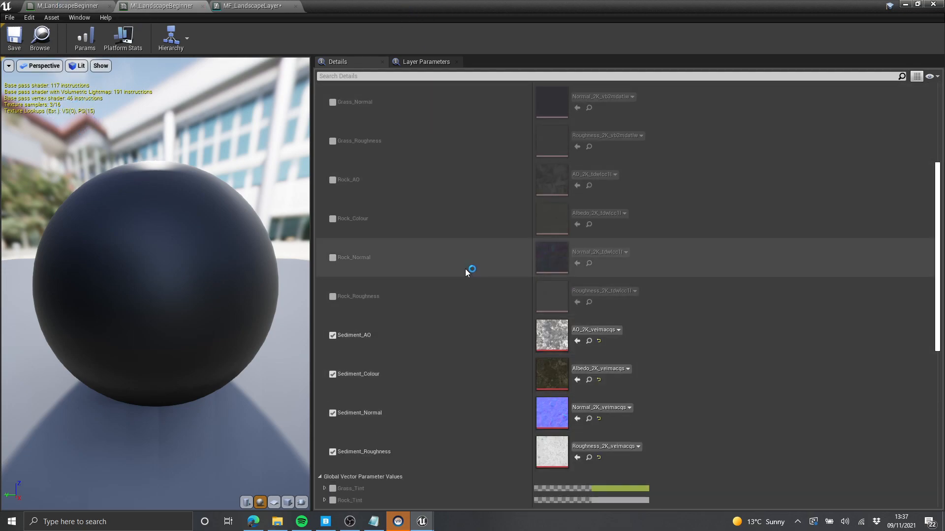
{"action": "scroll", "coordinate": [466, 268], "scroll_direction": "down", "scroll_amount": 8}
- Open the MF_LandscapeLayer function from its node in M_LandscapeBeginner
{"action": "left_click", "coordinate": [70, 4]}
{"action": "scroll", "coordinate": [546, 258], "scroll_direction": "up", "scroll_amount": 3}
{"action": "left_click_drag", "start_coordinate": [500, 147], "coordinate": [496, 116]}
{"action": "right_click_drag", "start_coordinate": [671, 231], "coordinate": [658, 255]}
{"action": "left_click", "coordinate": [657, 255]}
{"action": "scroll", "coordinate": [605, 207], "scroll_direction": "up", "scroll_amount": 4}
{"action": "double_click", "coordinate": [607, 209]}
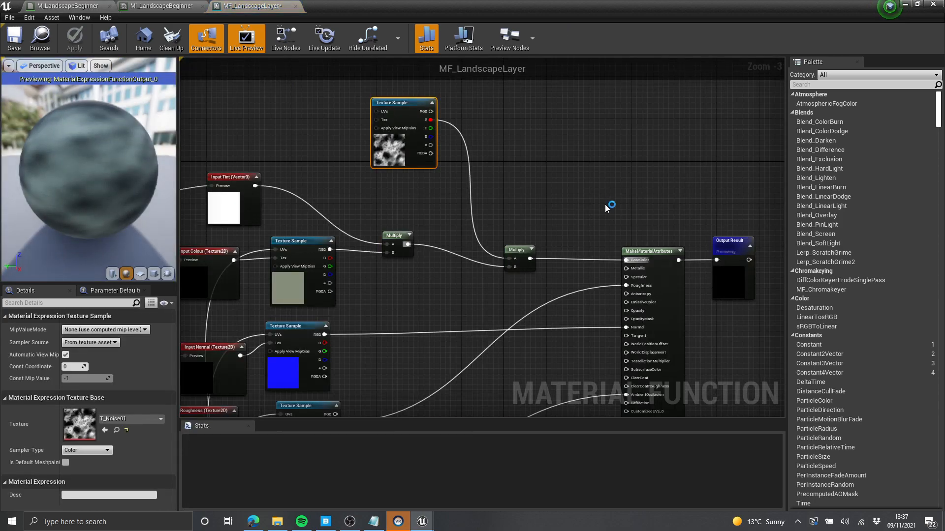
- Change the Sampler Source of the Colour, Normal, Roughness and AO texture samples together
{"action": "scroll", "coordinate": [504, 178], "scroll_direction": "down", "scroll_amount": 4}
{"action": "scroll", "coordinate": [465, 212], "scroll_direction": "up", "scroll_amount": 4}
{"action": "scroll", "coordinate": [461, 170], "scroll_direction": "down", "scroll_amount": 2}
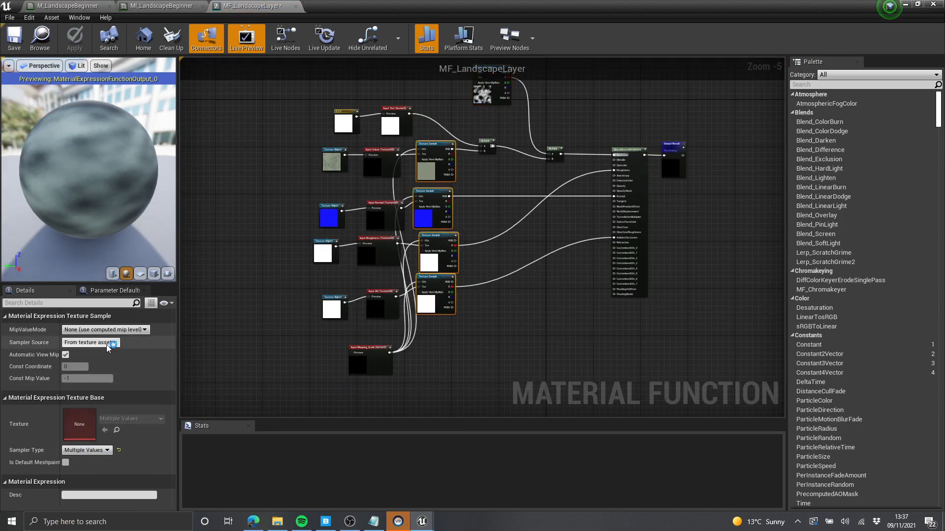
{"action": "left_click", "coordinate": [92, 358]}
{"action": "left_click", "coordinate": [480, 170]}
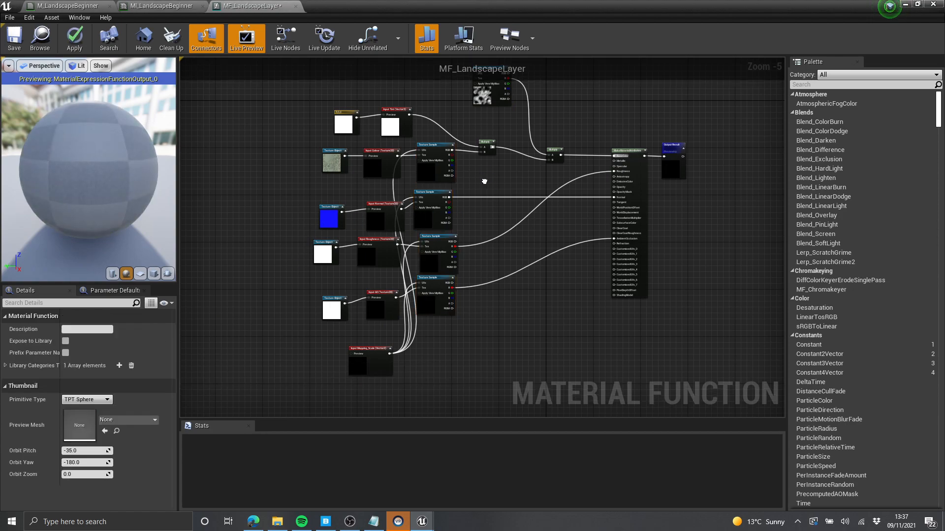
- Change the Sampler Source of the T_Noise01 texture sample in the same way
{"action": "right_click_drag", "start_coordinate": [464, 119], "coordinate": [470, 177]}
{"action": "scroll", "coordinate": [470, 179], "scroll_direction": "up", "scroll_amount": 2}
{"action": "left_click", "coordinate": [494, 148]}
{"action": "left_click", "coordinate": [105, 344]}
{"action": "left_click", "coordinate": [90, 359]}
{"action": "left_click", "coordinate": [537, 196]}
- Apply the MF_LandscapeLayer changes and inspect the landscape in the unlit view mode
{"action": "right_click_drag", "start_coordinate": [491, 30], "coordinate": [497, 12]}
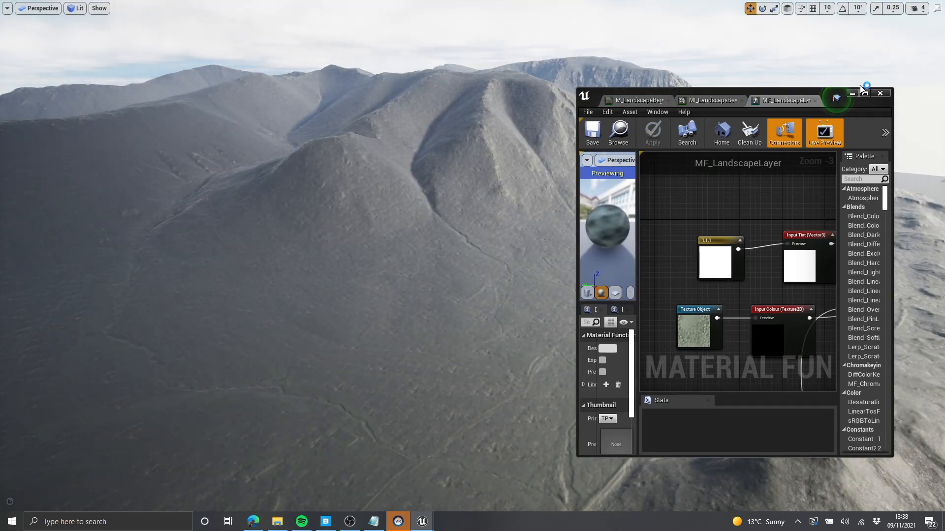
{"action": "left_click", "coordinate": [852, 96]}
{"action": "right_click_drag", "start_coordinate": [837, 118], "coordinate": [627, 234]}
{"action": "key", "text": "alt+3"}
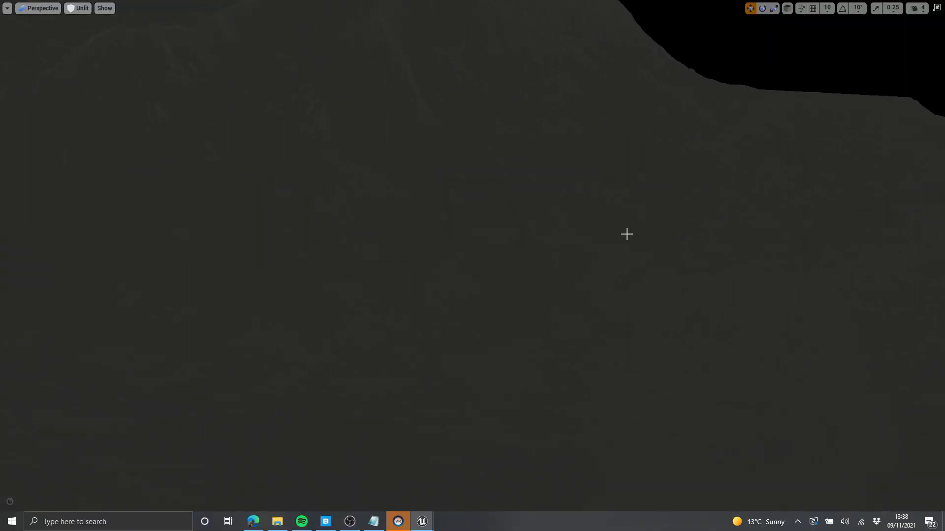
- Enable the remaining tint overrides in the MI_LandscapeBeginner instance and set Grass_Tint, Rock_Tint and Sediment_Tint to white
{"action": "key", "text": "alt+5"}
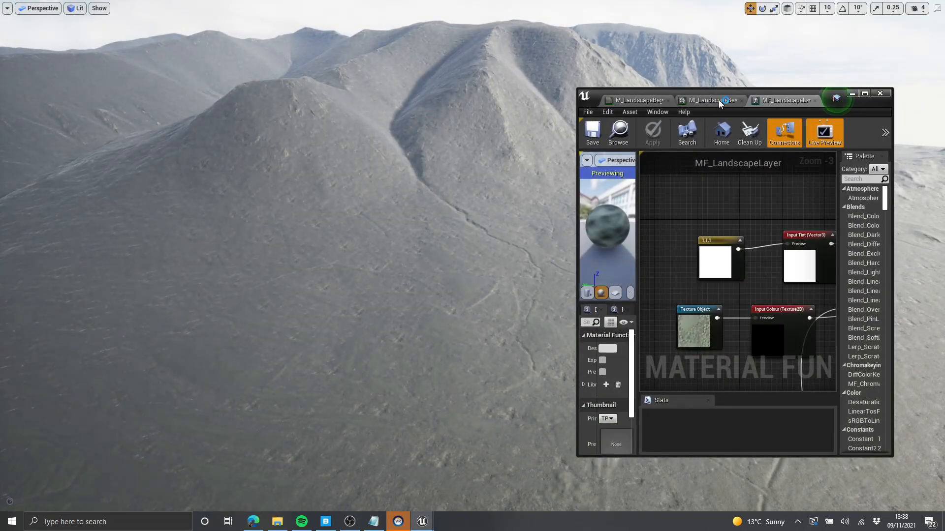
{"action": "left_click", "coordinate": [718, 102]}
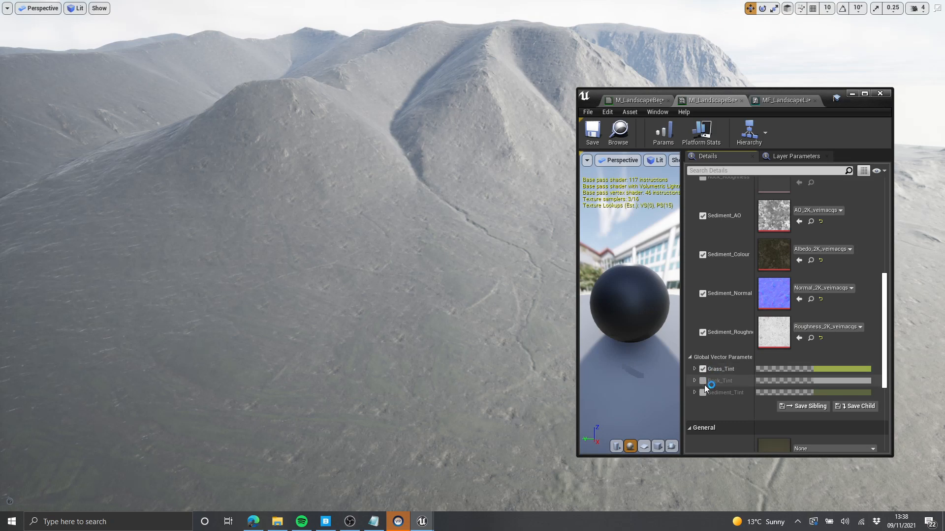
{"action": "left_click", "coordinate": [832, 369]}
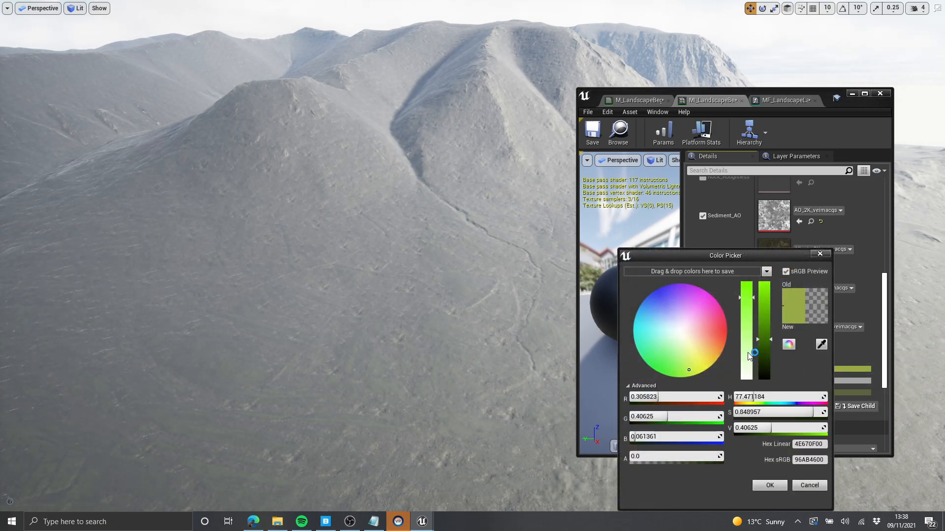
{"action": "left_click", "coordinate": [771, 485]}
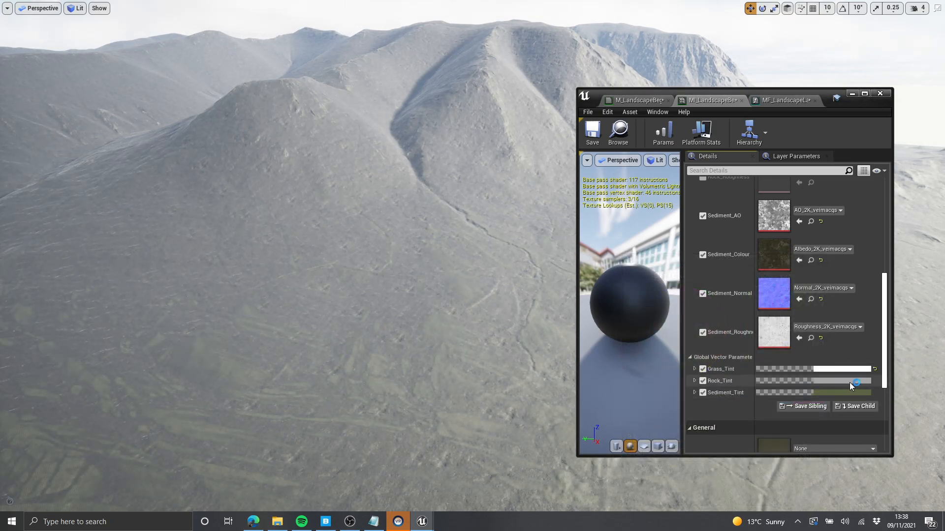
{"action": "left_click", "coordinate": [850, 381]}
{"action": "left_click_drag", "start_coordinate": [778, 353], "coordinate": [779, 278]}
{"action": "left_click", "coordinate": [785, 485]}
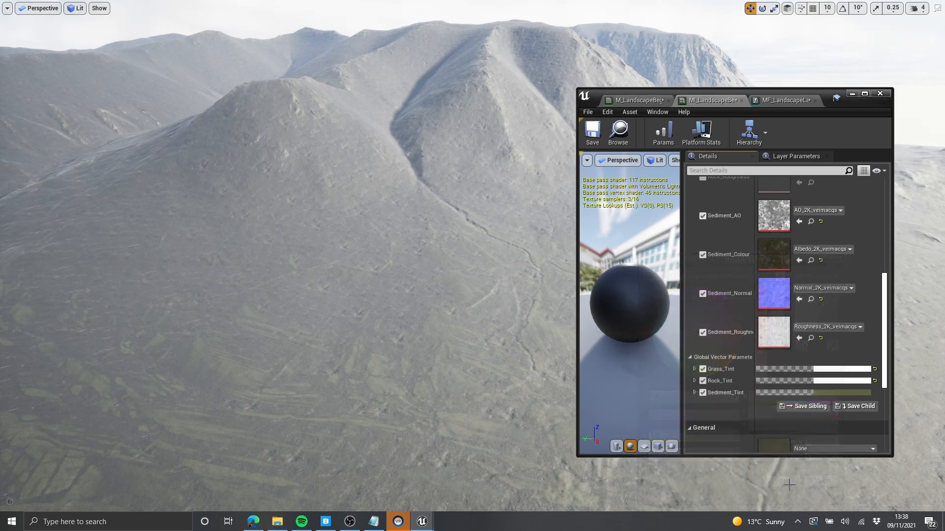
{"action": "left_click", "coordinate": [858, 392]}
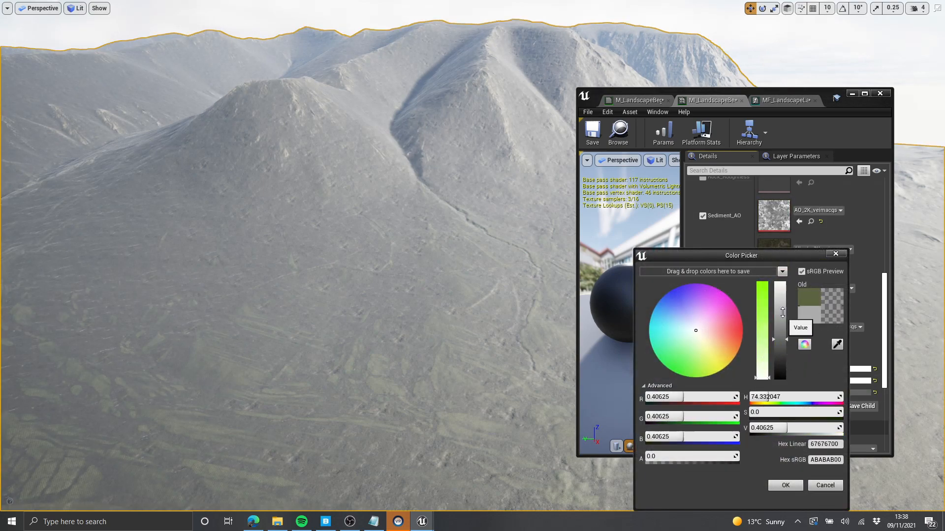
{"action": "left_click", "coordinate": [786, 485]}
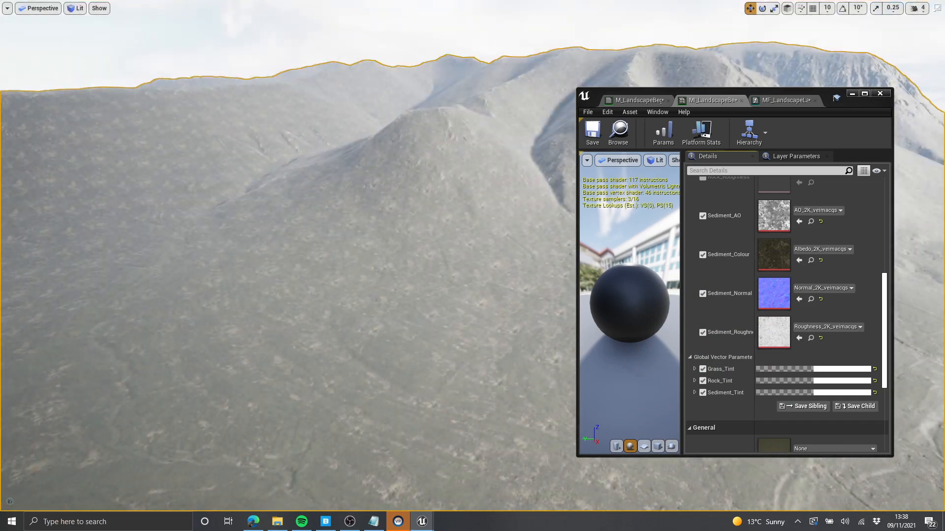
- Compare the landscape in the unlit and lit view modes
{"action": "mouse_move", "coordinate": [404, 215]}
{"action": "right_mouse_down"}
{"action": "mouse_move", "coordinate": [418, 335]}
{"action": "mouse_move", "coordinate": [401, 207]}
{"action": "mouse_move", "coordinate": [408, 315]}
{"action": "mouse_move", "coordinate": [421, 209]}
{"action": "right_mouse_up"}
{"action": "key", "text": "g"}
{"action": "key", "text": "alt+3"}
{"action": "key", "text": "alt+4"}
{"action": "key", "text": "alt+3"}
{"action": "key", "text": "alt+4"}
- Insert an Add node in MF_LandscapeLayer that combines the noise texture's red channel with the tinted colour Multiply output
{"action": "left_click", "coordinate": [772, 98]}
{"action": "scroll", "coordinate": [739, 207], "scroll_direction": "up", "scroll_amount": 3}
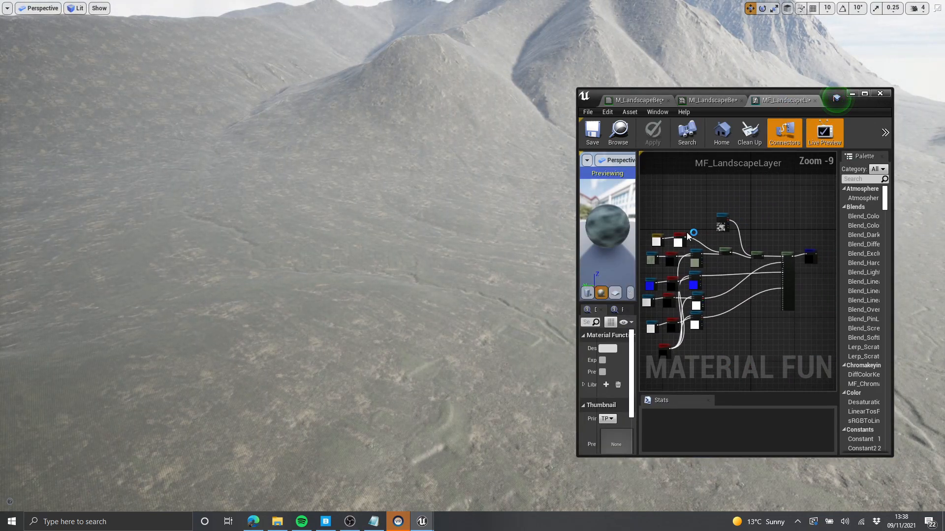
{"action": "right_click_drag", "start_coordinate": [719, 214], "coordinate": [741, 261]}
{"action": "scroll", "coordinate": [723, 260], "scroll_direction": "up", "scroll_amount": 1}
{"action": "right_click_drag", "start_coordinate": [712, 297], "coordinate": [694, 262]}
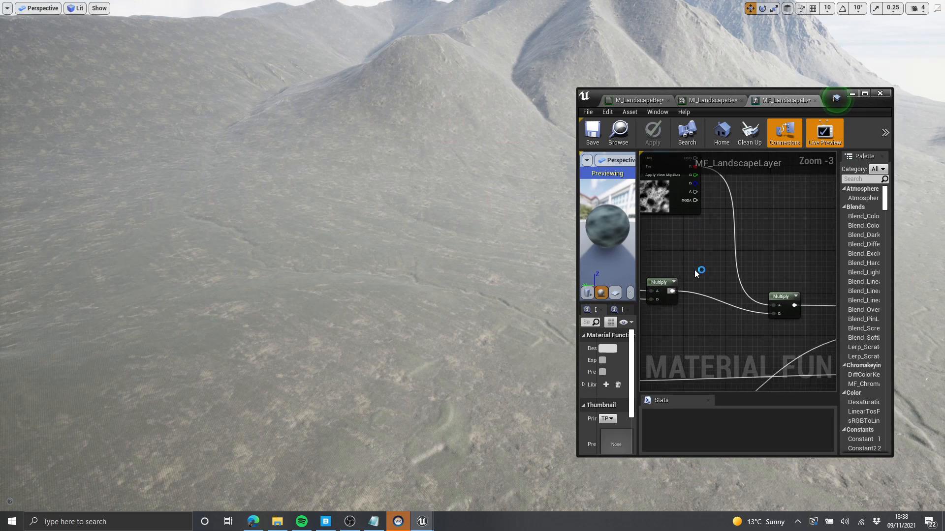
{"action": "scroll", "coordinate": [679, 293], "scroll_direction": "down", "scroll_amount": 2}
{"action": "left_click_drag", "start_coordinate": [675, 291], "coordinate": [703, 298]}
{"action": "right_click_drag", "start_coordinate": [674, 255], "coordinate": [695, 250]}
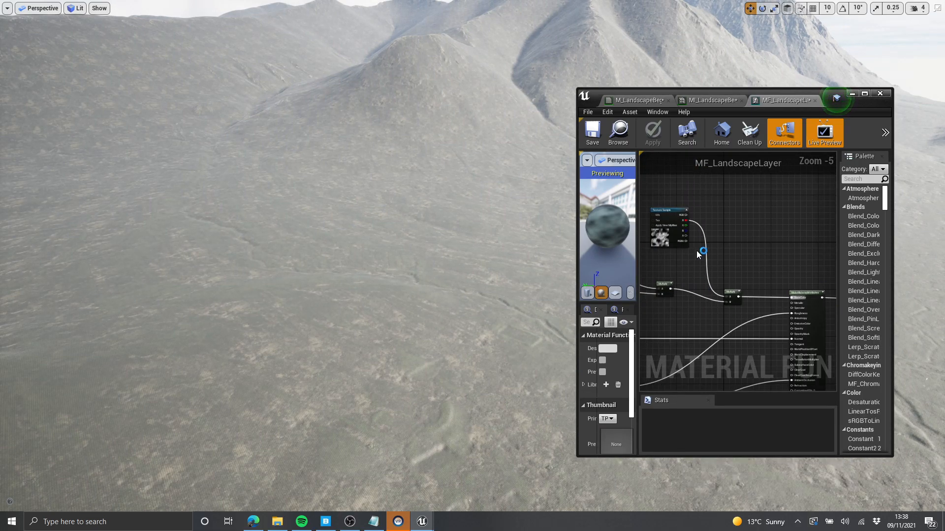
{"action": "scroll", "coordinate": [696, 250], "scroll_direction": "up", "scroll_amount": 2}
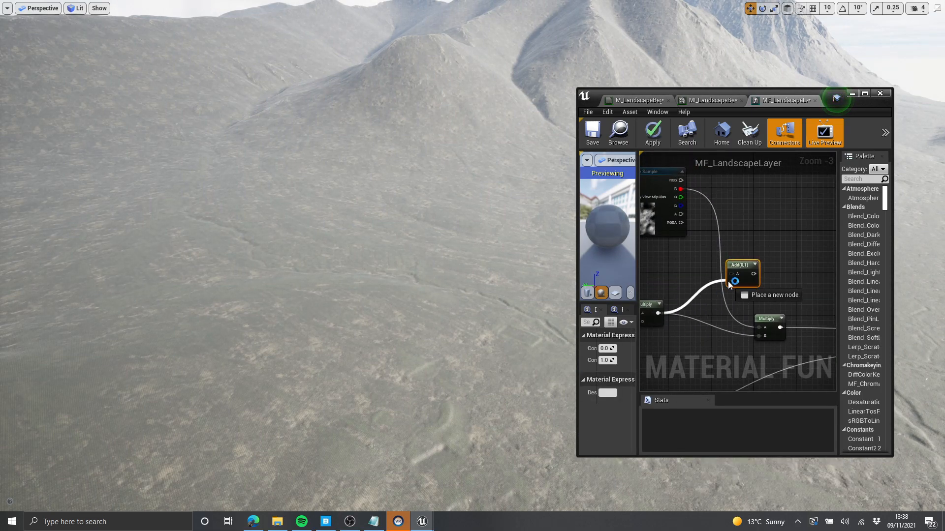
{"action": "right_click_drag", "start_coordinate": [770, 259], "coordinate": [718, 224]}
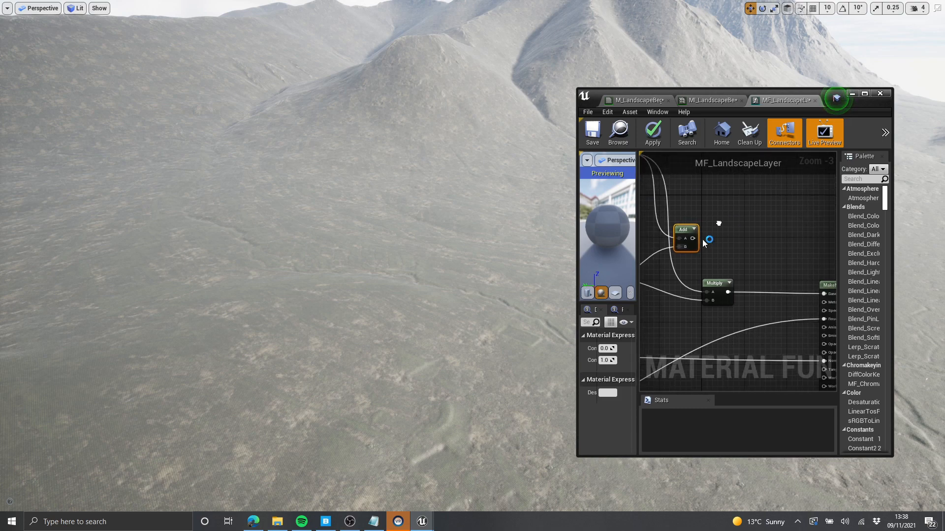
- Feed Base Color from the Add node instead of the noise Multiply node, delete that Multiply and apply the function
{"action": "left_click_drag", "start_coordinate": [820, 295], "coordinate": [821, 293]}
{"action": "right_click_drag", "start_coordinate": [735, 279], "coordinate": [730, 278]}
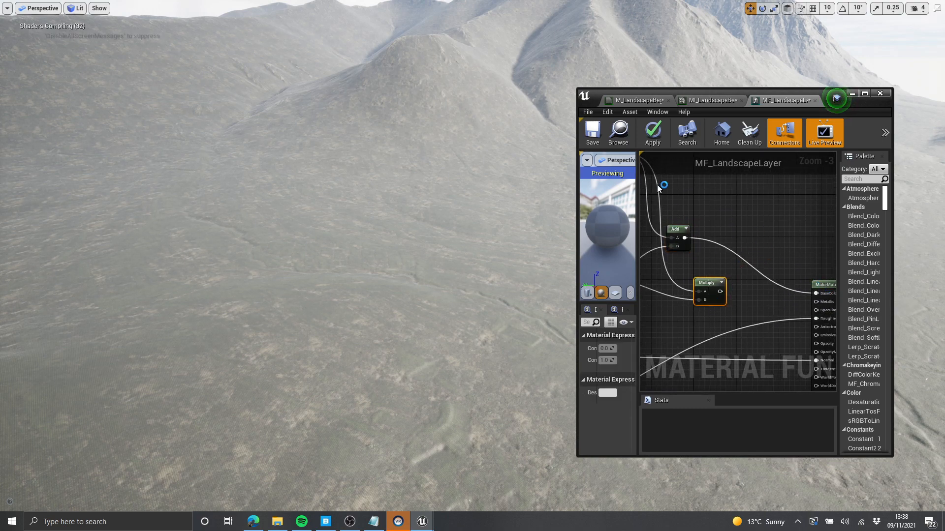
{"action": "key", "text": "Delete"}
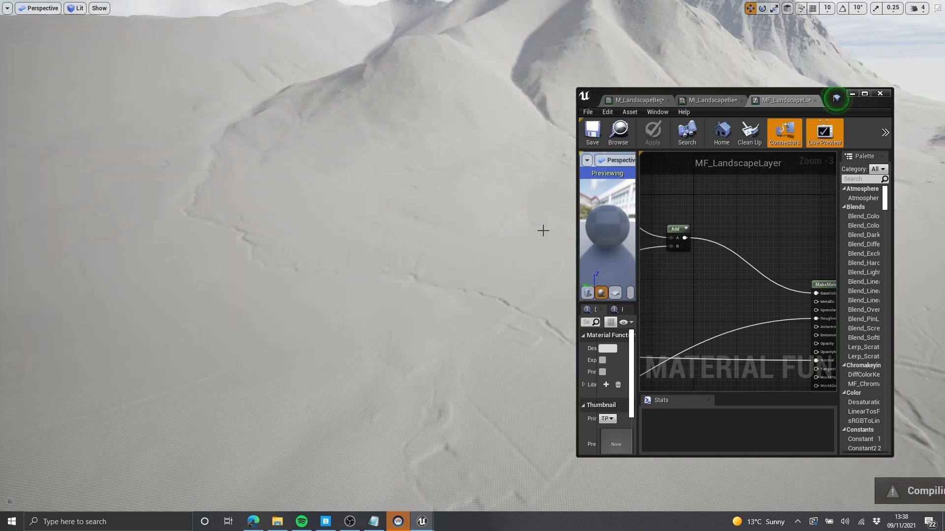
- Check the Sampler Source options of the Colour texture sample in MF_LandscapeLayer
{"action": "scroll", "coordinate": [740, 259], "scroll_direction": "down", "scroll_amount": 5}
{"action": "scroll", "coordinate": [712, 272], "scroll_direction": "up", "scroll_amount": 6}
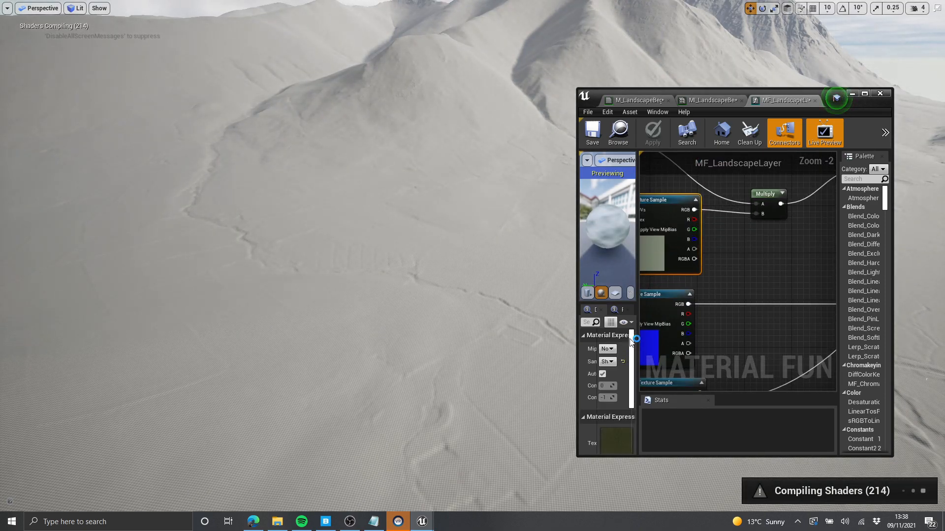
{"action": "left_click_drag", "start_coordinate": [639, 312], "coordinate": [742, 311]}
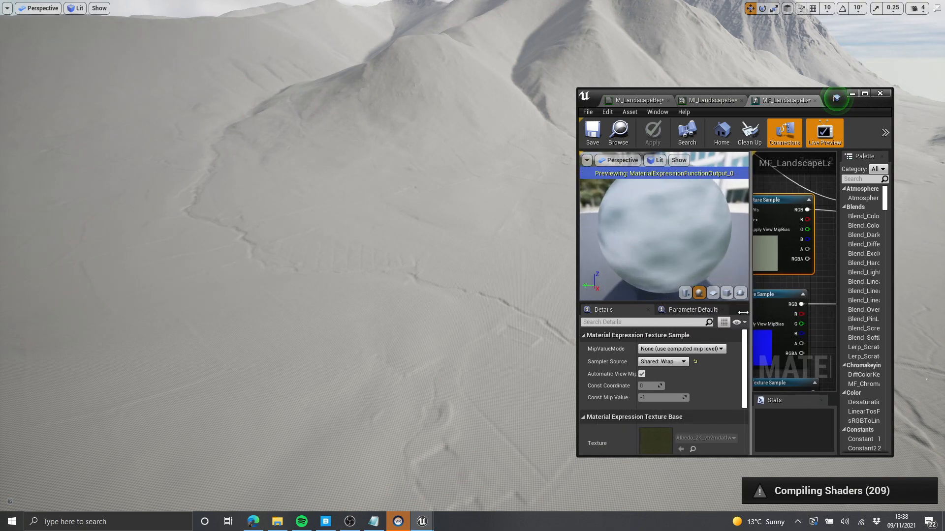
{"action": "left_click", "coordinate": [658, 363]}
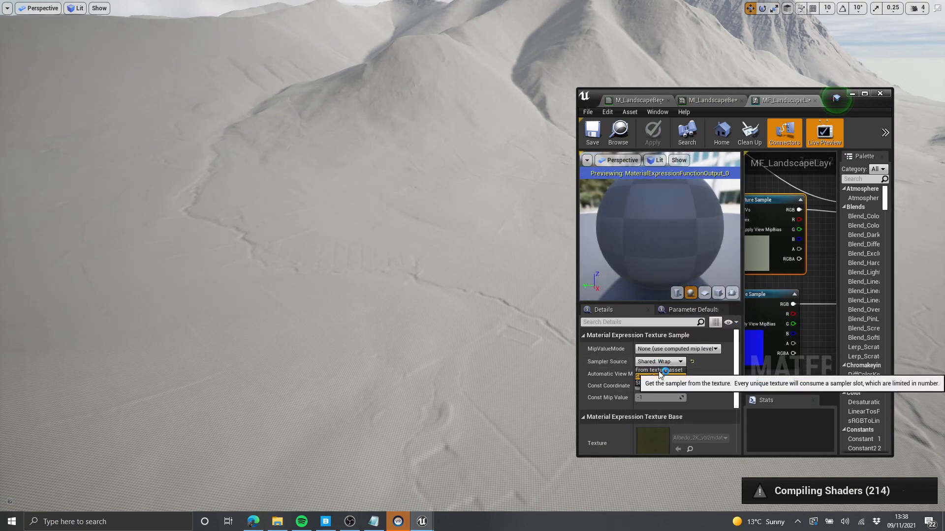
{"action": "left_click", "coordinate": [809, 274]}
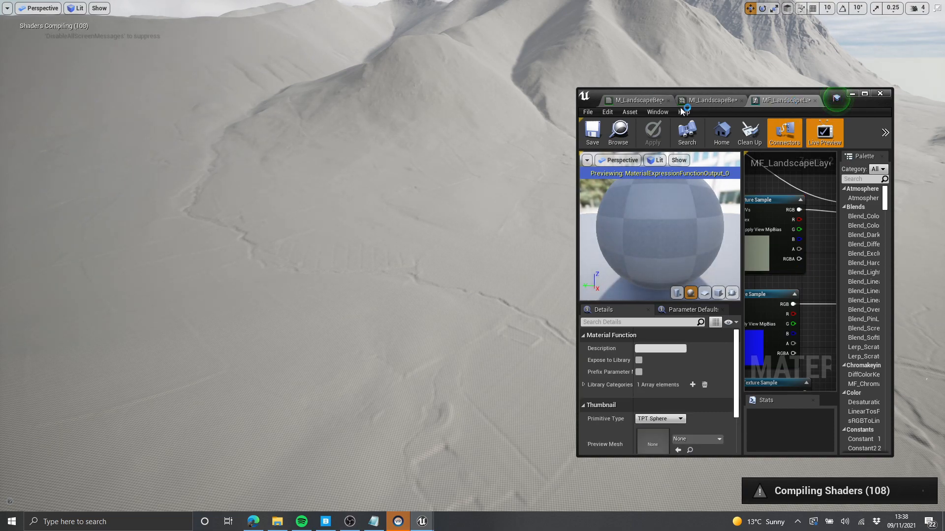
- Look over the Rock and Sediment groups in M_LandscapeBeginner and examine the landscape's ground texture up close
{"action": "left_click", "coordinate": [643, 102]}
{"action": "scroll", "coordinate": [743, 249], "scroll_direction": "down", "scroll_amount": 10}
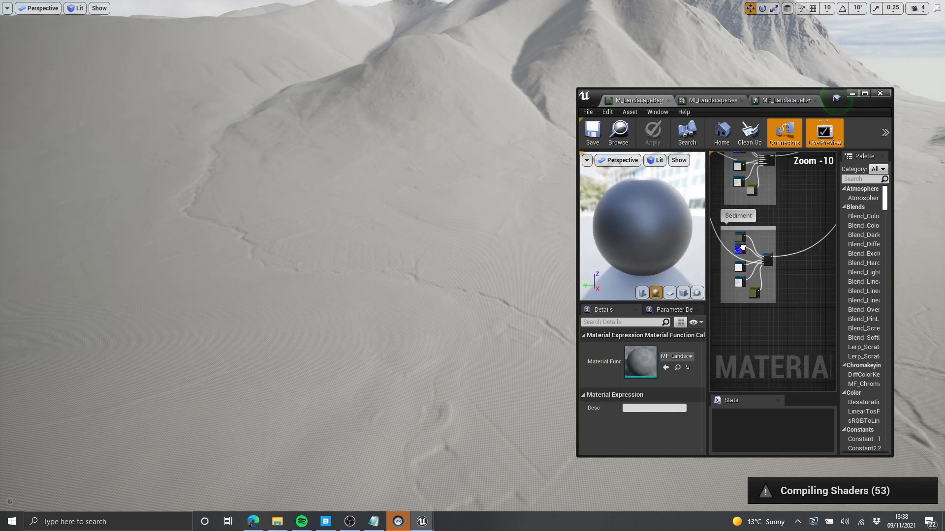
{"action": "right_click_drag", "start_coordinate": [742, 248], "coordinate": [760, 323]}
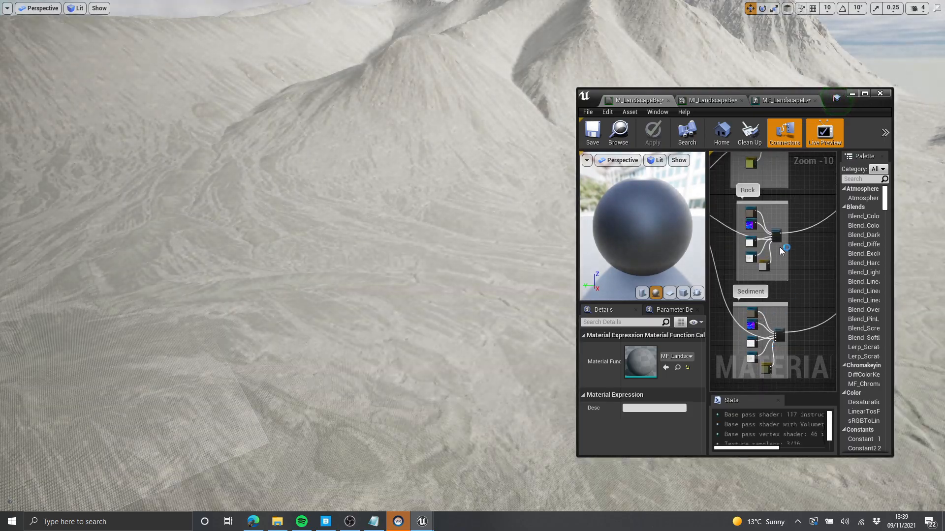
{"action": "left_click", "coordinate": [853, 93]}
{"action": "right_click_drag", "start_coordinate": [633, 181], "coordinate": [876, 195]}
{"action": "key", "text": "w"}
{"action": "key", "text": "s"}
{"action": "key", "text": "w"}
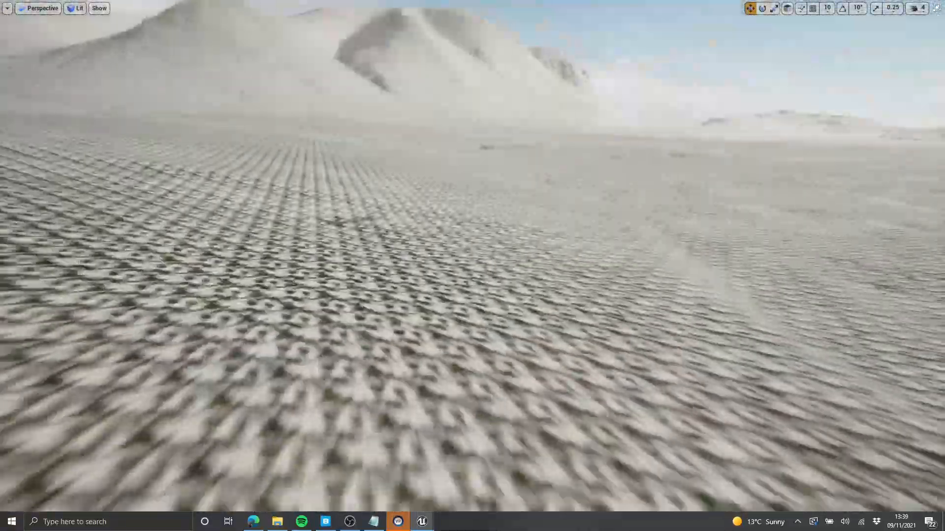
- Connect the tint Multiply directly to Base Color in MF_LandscapeLayer, remove the Add and noise sample nodes, and apply
{"action": "key", "text": "alt+Tab"}
{"action": "scroll", "coordinate": [765, 225], "scroll_direction": "down", "scroll_amount": 2}
{"action": "left_click", "coordinate": [783, 100]}
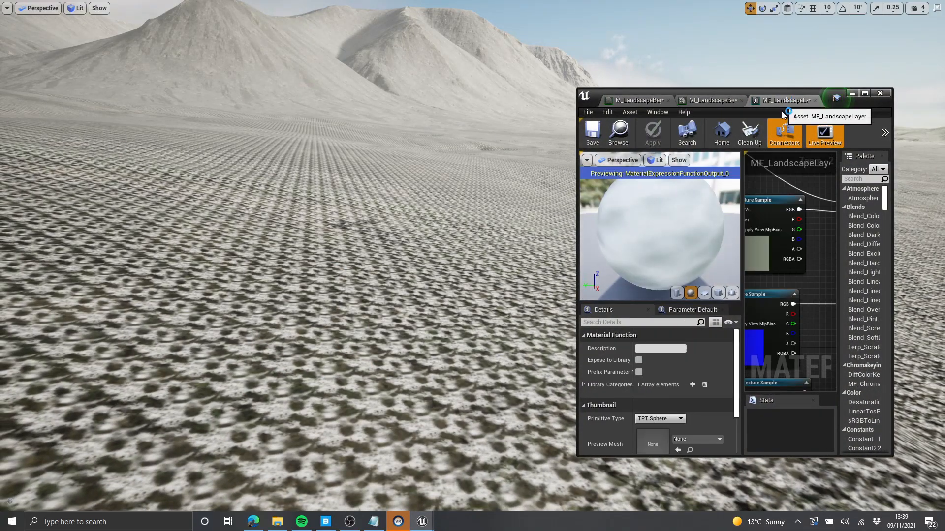
{"action": "left_click_drag", "start_coordinate": [743, 256], "coordinate": [675, 264]}
{"action": "scroll", "coordinate": [707, 271], "scroll_direction": "up", "scroll_amount": 3}
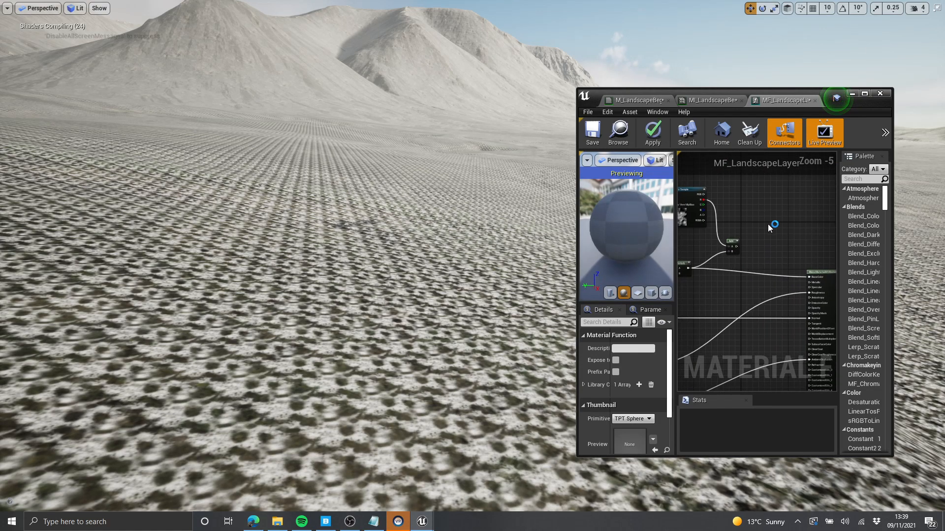
{"action": "left_click", "coordinate": [649, 134]}
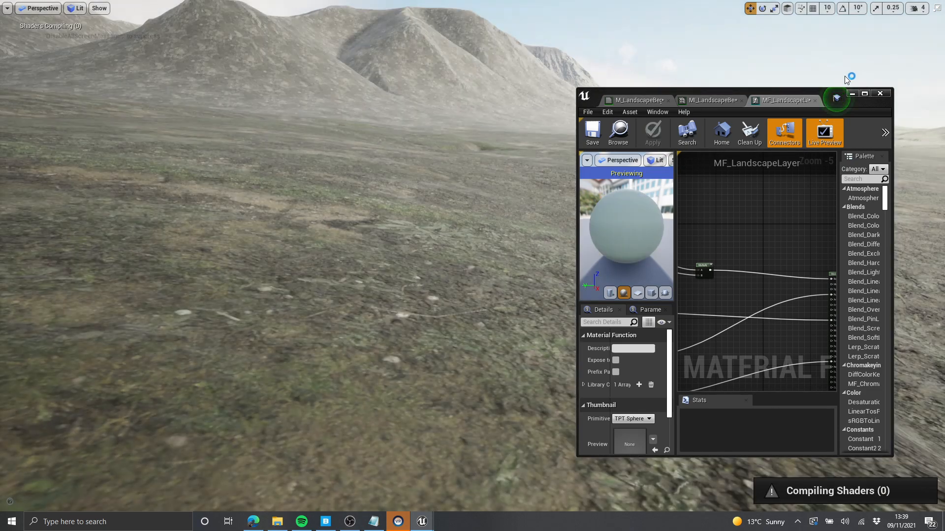
- Hide the material editor and examine the mountains and plain from above for visible texture tiling
{"action": "left_click", "coordinate": [853, 93]}
{"action": "right_click_drag", "start_coordinate": [839, 97], "coordinate": [842, 147]}
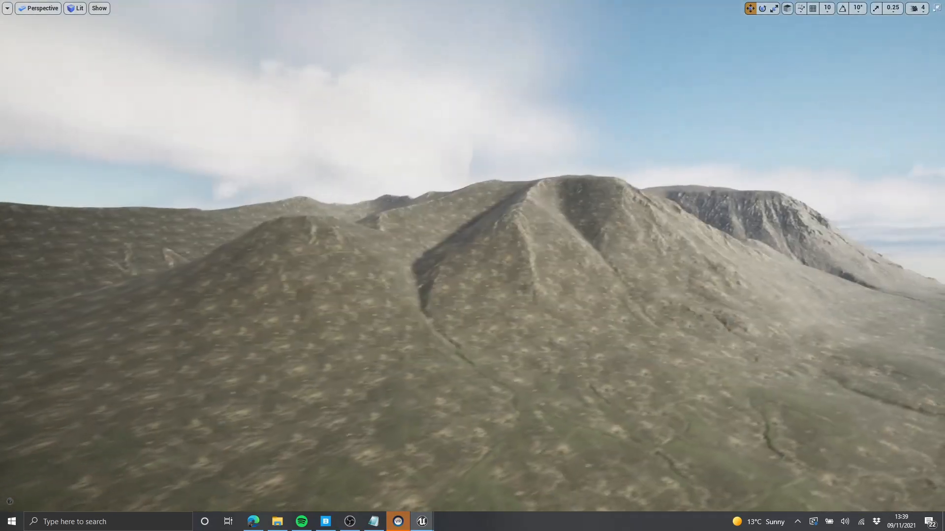
{"action": "right_click_drag", "start_coordinate": [842, 147], "coordinate": [715, 110]}
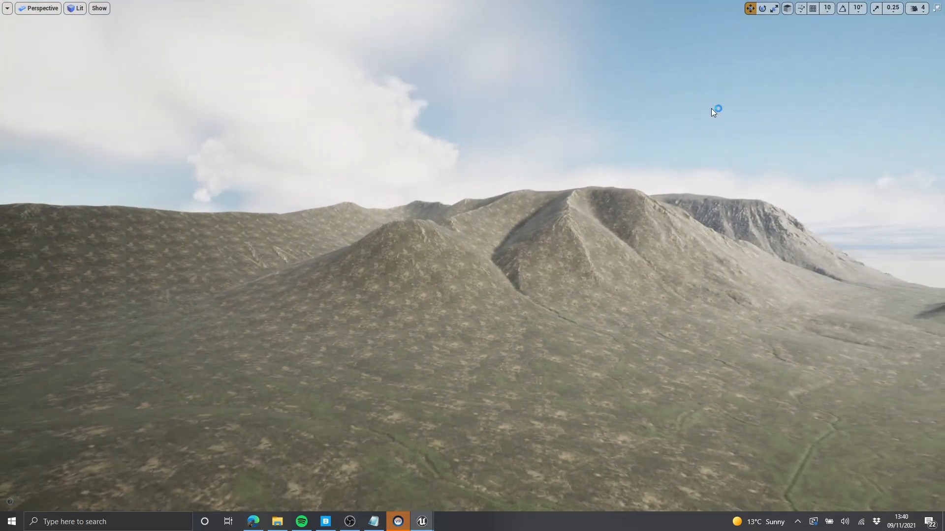
- Maximise the material editor and widen the graph area of M_LandscapeBeginner around its layer groups
{"action": "key", "text": "alt+Tab"}
{"action": "left_click", "coordinate": [865, 93]}
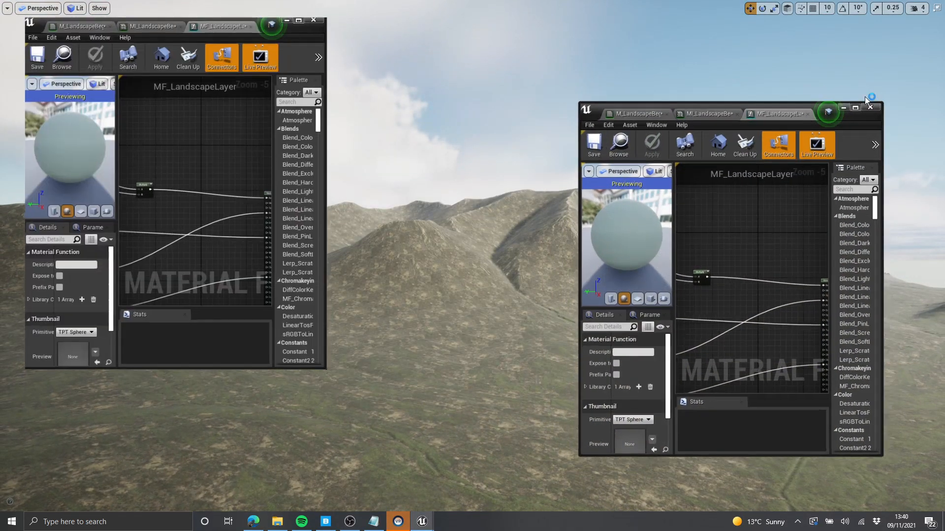
{"action": "left_click", "coordinate": [68, 5]}
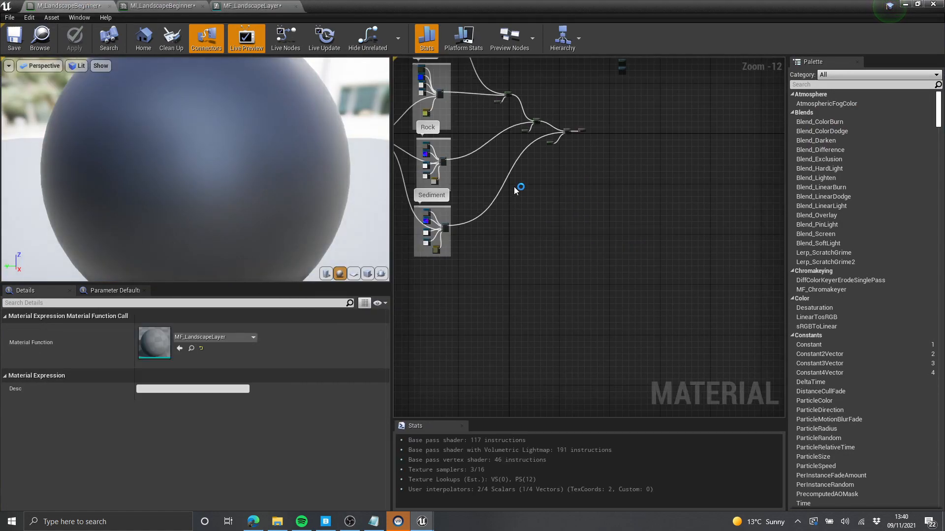
{"action": "left_click_drag", "start_coordinate": [391, 197], "coordinate": [232, 197]}
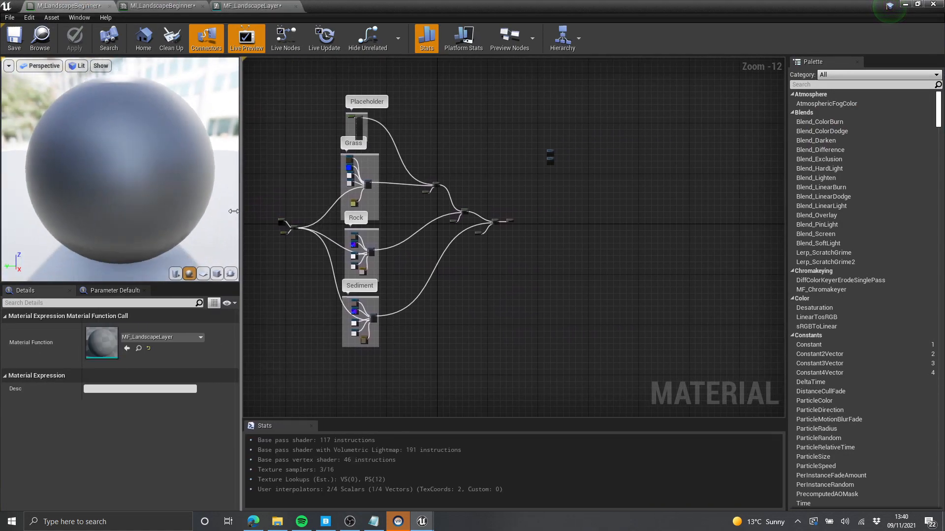
{"action": "scroll", "coordinate": [518, 258], "scroll_direction": "up", "scroll_amount": 5}
{"action": "scroll", "coordinate": [493, 187], "scroll_direction": "up", "scroll_amount": 3}
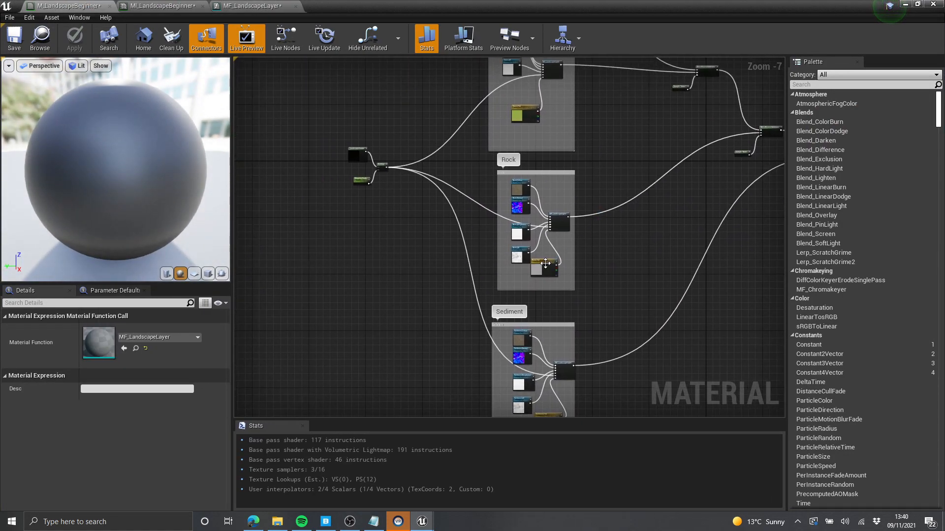
- Select all nodes in the MF_LandscapeLayer graph and reposition them as one group
{"action": "left_click", "coordinate": [239, 6]}
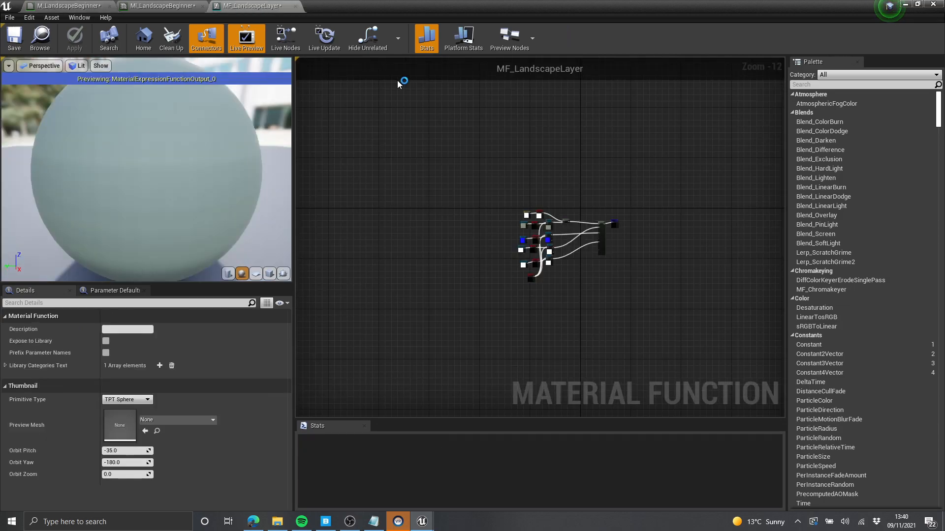
{"action": "scroll", "coordinate": [556, 184], "scroll_direction": "up", "scroll_amount": 6}
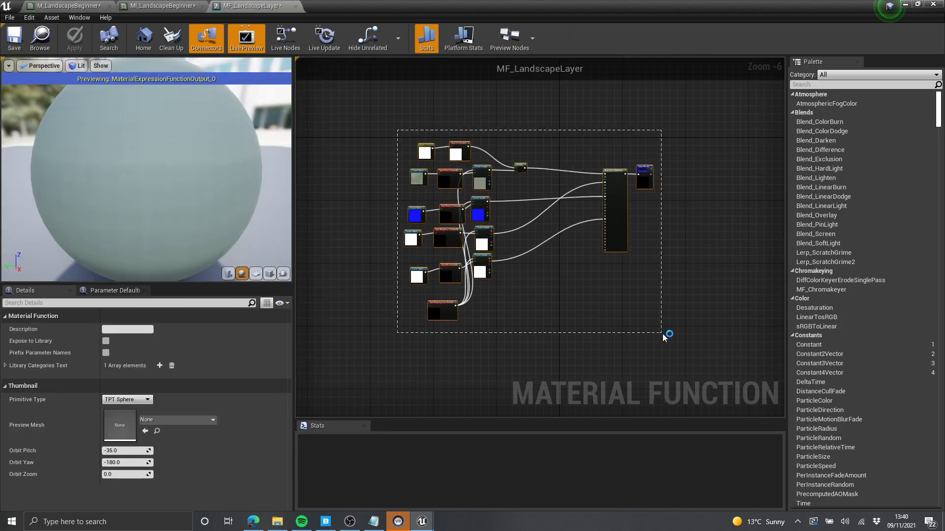
{"action": "left_click_drag", "start_coordinate": [662, 335], "coordinate": [663, 335]}
{"action": "left_click_drag", "start_coordinate": [624, 213], "coordinate": [648, 179]}
{"action": "left_click", "coordinate": [644, 253]}
{"action": "scroll", "coordinate": [570, 180], "scroll_direction": "up", "scroll_amount": 5}
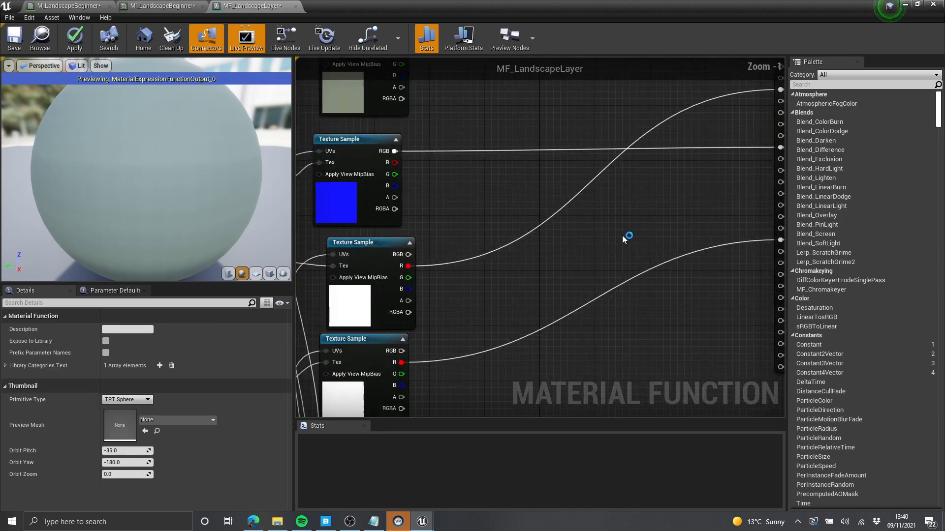
{"action": "scroll", "coordinate": [566, 211], "scroll_direction": "down", "scroll_amount": 3}
{"action": "right_click_drag", "start_coordinate": [585, 187], "coordinate": [572, 204]}
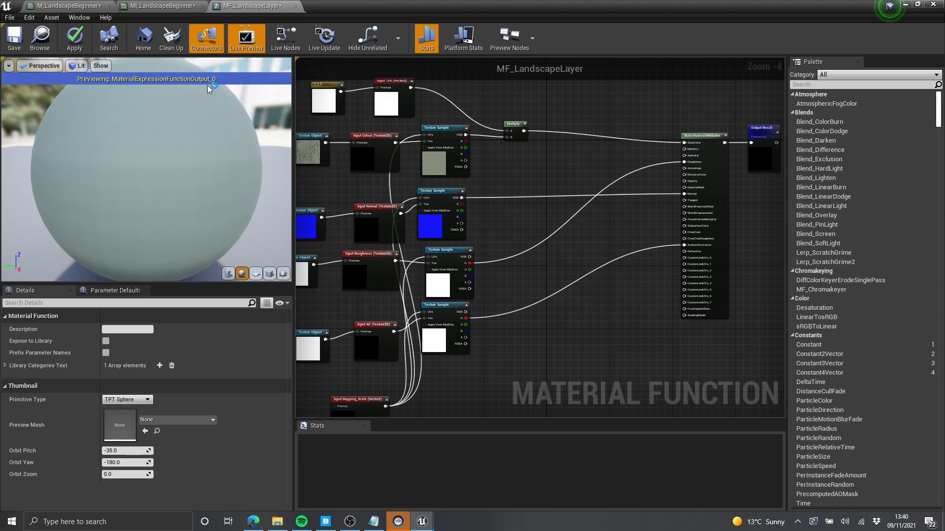
- Duplicate the Sediment layer group in M_LandscapeBeginner and place the copies beneath the original group
{"action": "left_click", "coordinate": [72, 5]}
{"action": "right_click_drag", "start_coordinate": [625, 174], "coordinate": [618, 156]}
{"action": "scroll", "coordinate": [476, 181], "scroll_direction": "up", "scroll_amount": 1}
{"action": "right_click_drag", "start_coordinate": [476, 181], "coordinate": [506, 96]}
{"action": "scroll", "coordinate": [506, 96], "scroll_direction": "down", "scroll_amount": 3}
{"action": "right_click_drag", "start_coordinate": [589, 237], "coordinate": [595, 156]}
{"action": "left_click_drag", "start_coordinate": [601, 138], "coordinate": [449, 294]}
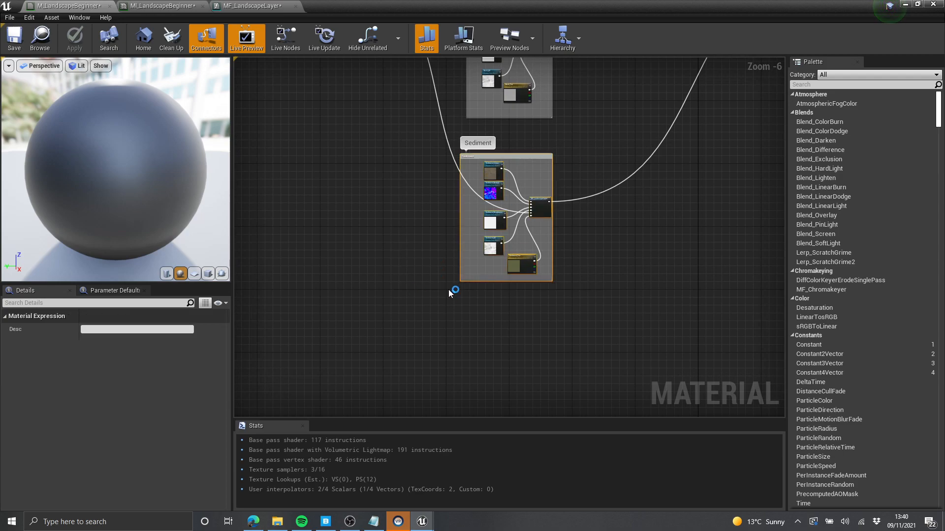
{"action": "key", "text": "ctrl+v"}
{"action": "right_click_drag", "start_coordinate": [559, 304], "coordinate": [557, 209]}
{"action": "left_click_drag", "start_coordinate": [500, 241], "coordinate": [523, 251]}
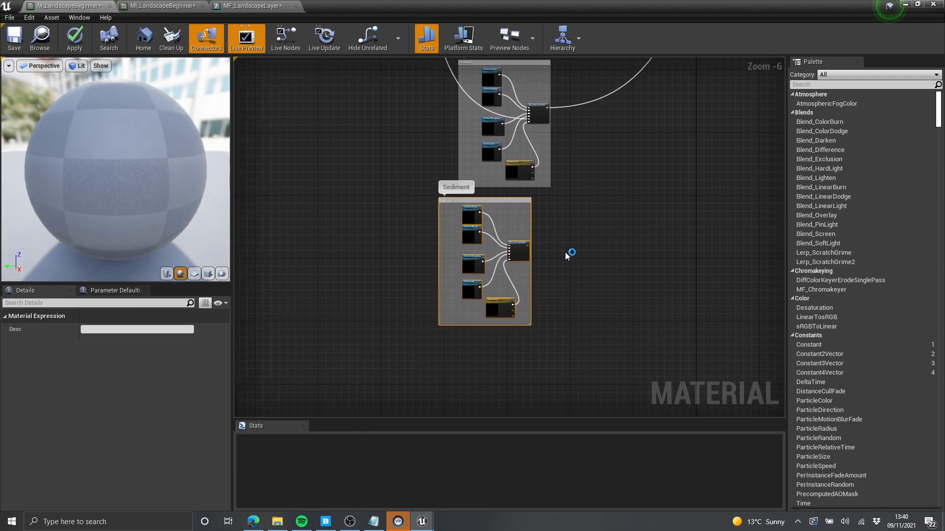
- Examine the duplicated Sediment group's texture parameters and MF_LandscapeLayer node, and compare it with the existing layer groups
{"action": "right_click_drag", "start_coordinate": [566, 262], "coordinate": [589, 162]}
{"action": "scroll", "coordinate": [554, 263], "scroll_direction": "up", "scroll_amount": 3}
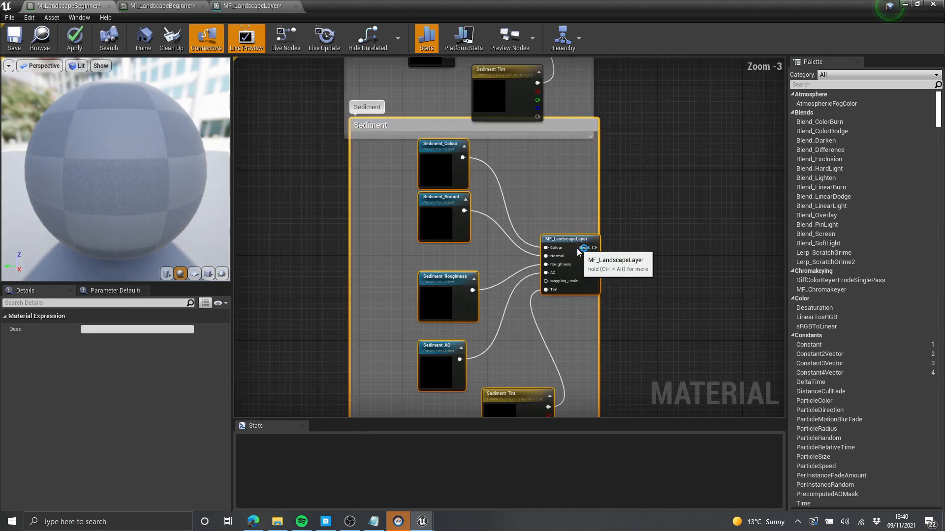
{"action": "scroll", "coordinate": [463, 172], "scroll_direction": "up", "scroll_amount": 3}
{"action": "left_click", "coordinate": [458, 161]}
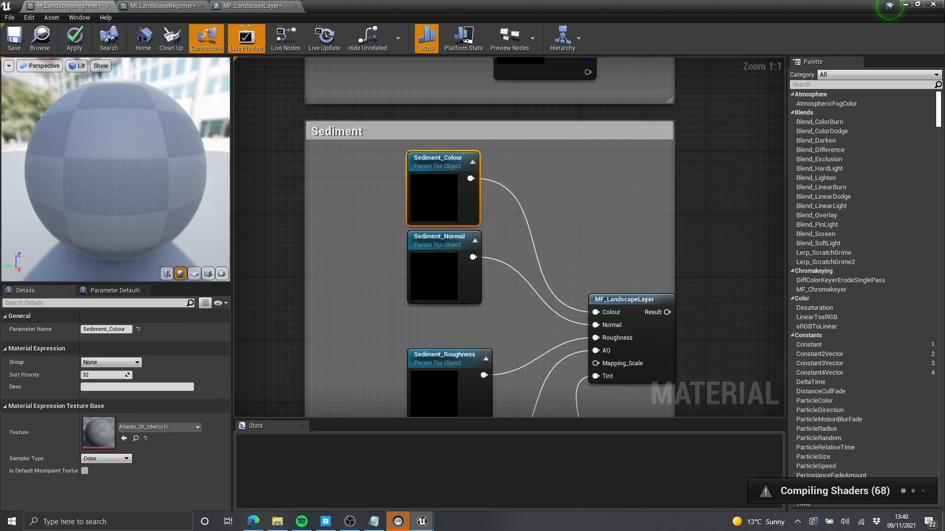
{"action": "scroll", "coordinate": [631, 308], "scroll_direction": "down", "scroll_amount": 2}
{"action": "right_click_drag", "start_coordinate": [630, 308], "coordinate": [591, 214]}
{"action": "scroll", "coordinate": [591, 212], "scroll_direction": "up", "scroll_amount": 2}
{"action": "mouse_move", "coordinate": [593, 206]}
{"action": "left_mouse_down"}
{"action": "mouse_move", "coordinate": [578, 206]}
{"action": "mouse_move", "coordinate": [586, 214]}
{"action": "left_mouse_up"}
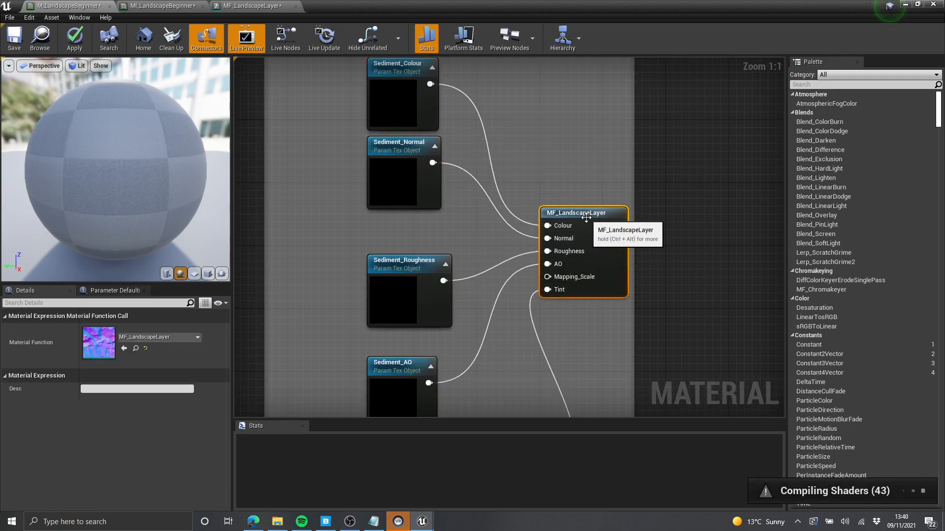
{"action": "scroll", "coordinate": [574, 201], "scroll_direction": "down", "scroll_amount": 2}
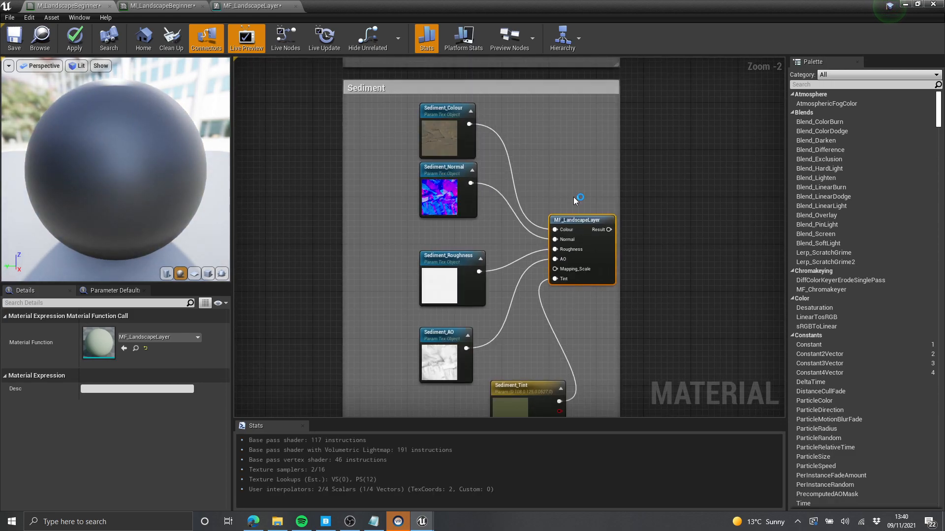
{"action": "scroll", "coordinate": [353, 118], "scroll_direction": "up", "scroll_amount": 2}
{"action": "scroll", "coordinate": [581, 250], "scroll_direction": "down", "scroll_amount": 1}
{"action": "right_click_drag", "start_coordinate": [580, 250], "coordinate": [523, 206]}
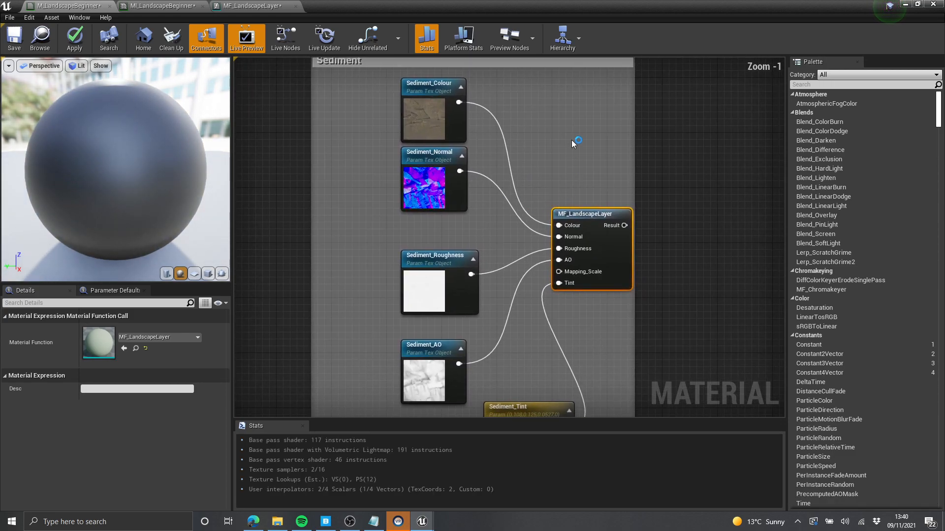
{"action": "right_click_drag", "start_coordinate": [569, 165], "coordinate": [549, 80]}
{"action": "scroll", "coordinate": [556, 207], "scroll_direction": "down", "scroll_amount": 9}
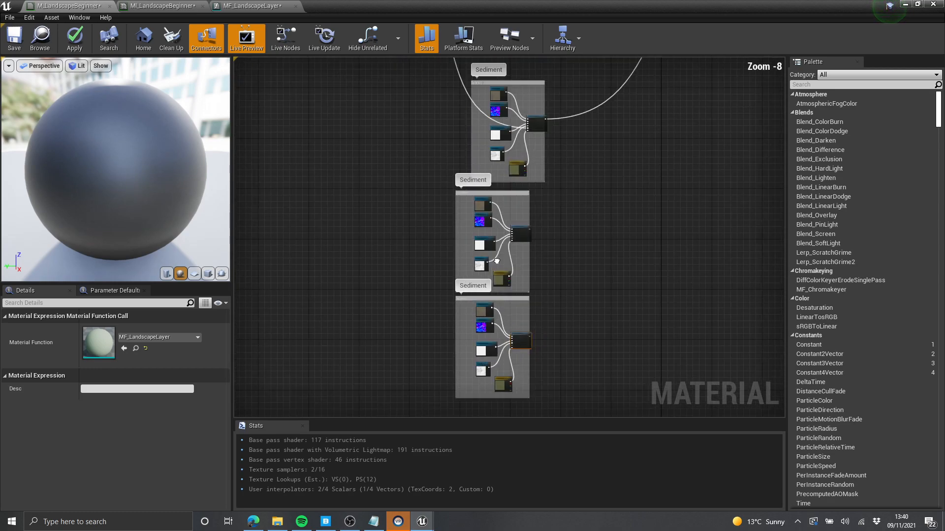
{"action": "scroll", "coordinate": [552, 226], "scroll_direction": "up", "scroll_amount": 4}
{"action": "scroll", "coordinate": [532, 148], "scroll_direction": "down", "scroll_amount": 3}
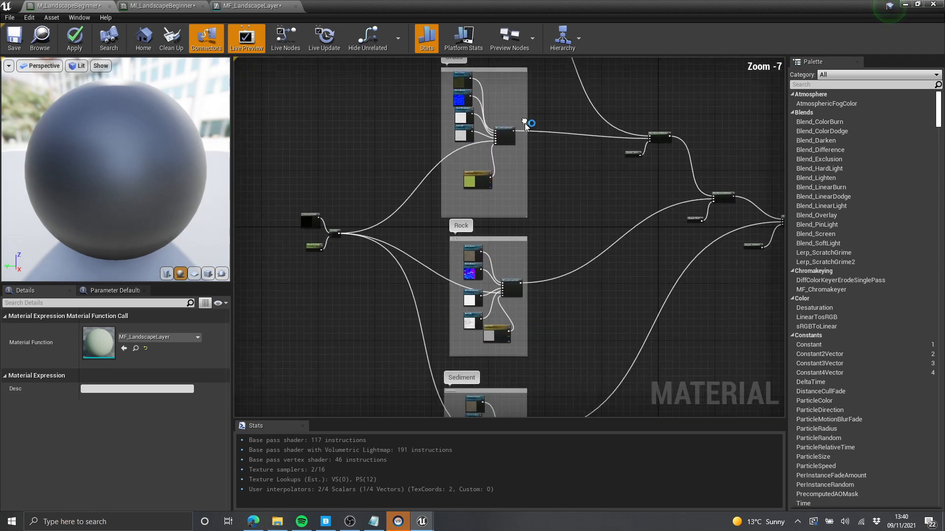
{"action": "right_click_drag", "start_coordinate": [573, 309], "coordinate": [557, 175]}
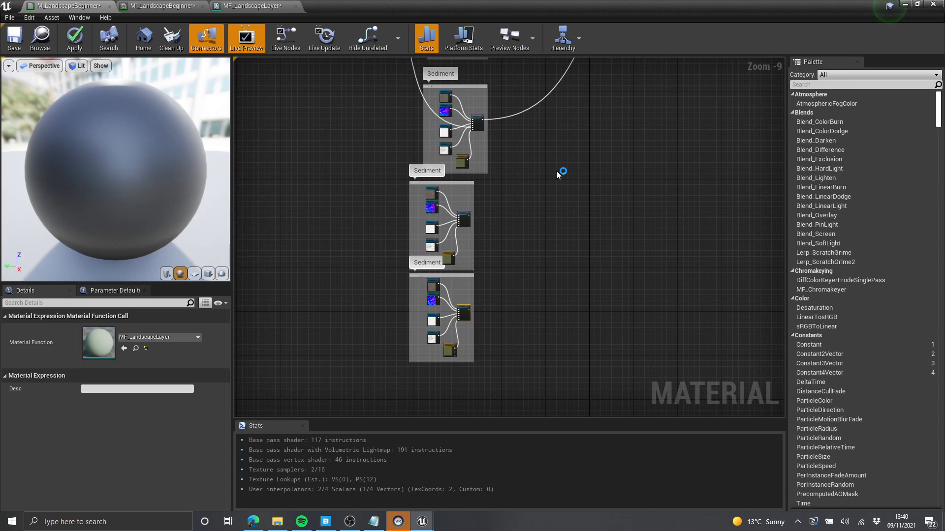
- Delete both unconnected duplicate Sediment groups and apply the M_LandscapeBeginner material
{"action": "left_click_drag", "start_coordinate": [382, 185], "coordinate": [550, 370]}
{"action": "right_click_drag", "start_coordinate": [542, 267], "coordinate": [574, 281]}
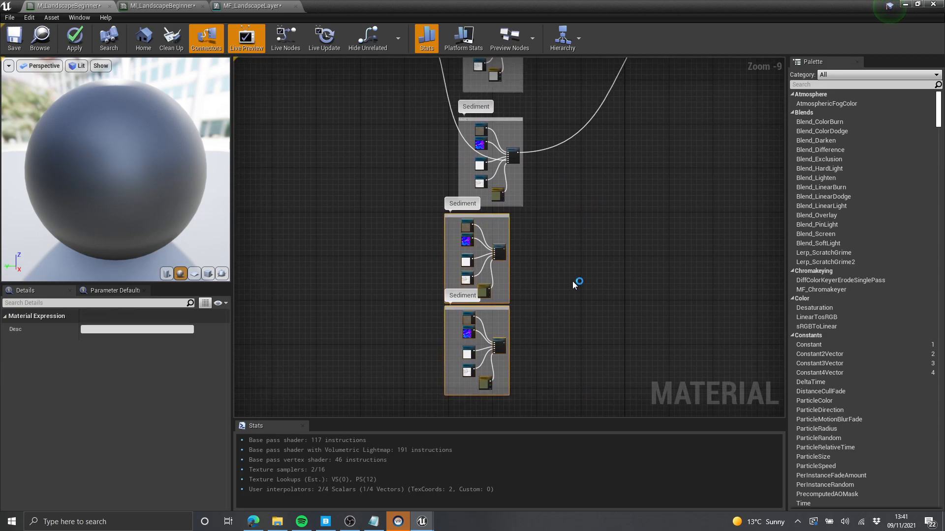
{"action": "key", "text": "Delete"}
{"action": "right_click_drag", "start_coordinate": [577, 174], "coordinate": [576, 359]}
{"action": "scroll", "coordinate": [599, 217], "scroll_direction": "down", "scroll_amount": 2}
{"action": "right_click_drag", "start_coordinate": [600, 217], "coordinate": [553, 313]}
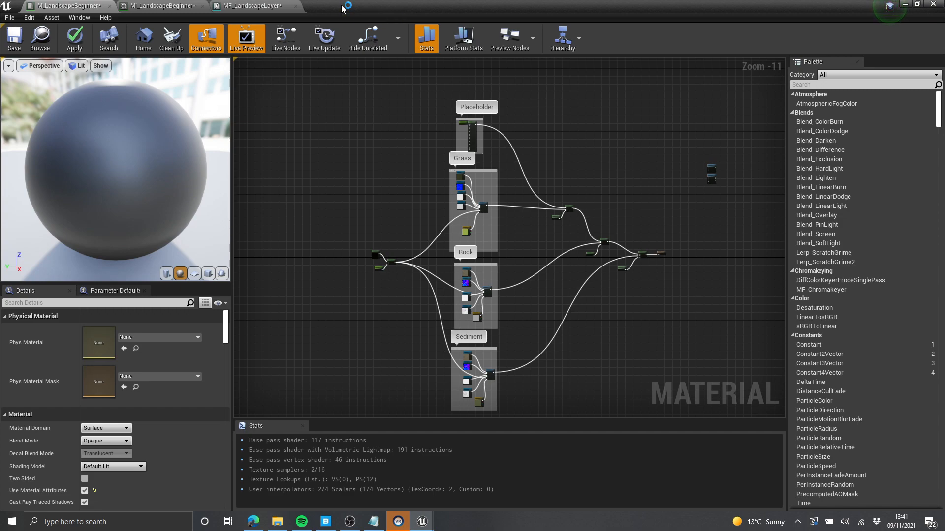
{"action": "left_click", "coordinate": [73, 46]}
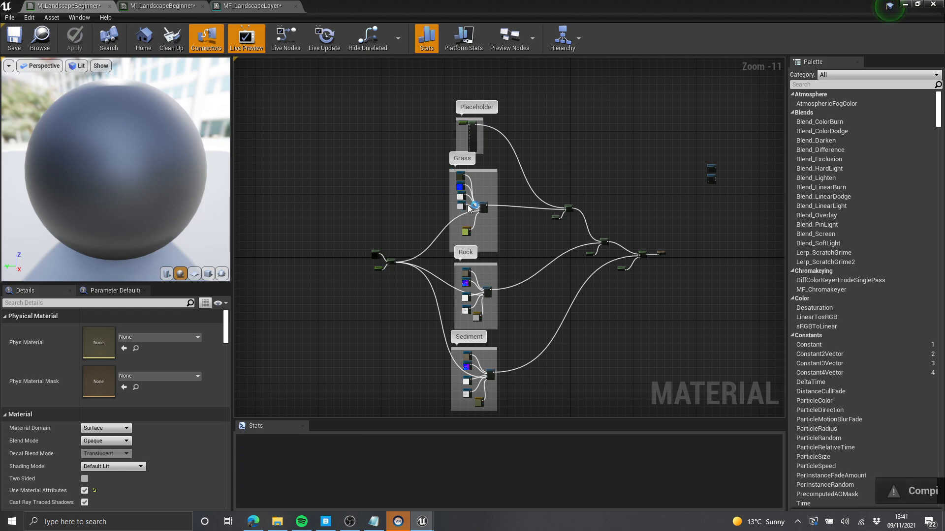
- Examine the overall MF_LandscapeLayer graph, from its texture inputs through the texture samples and tint Multiply to the output
{"action": "left_click", "coordinate": [247, 6]}
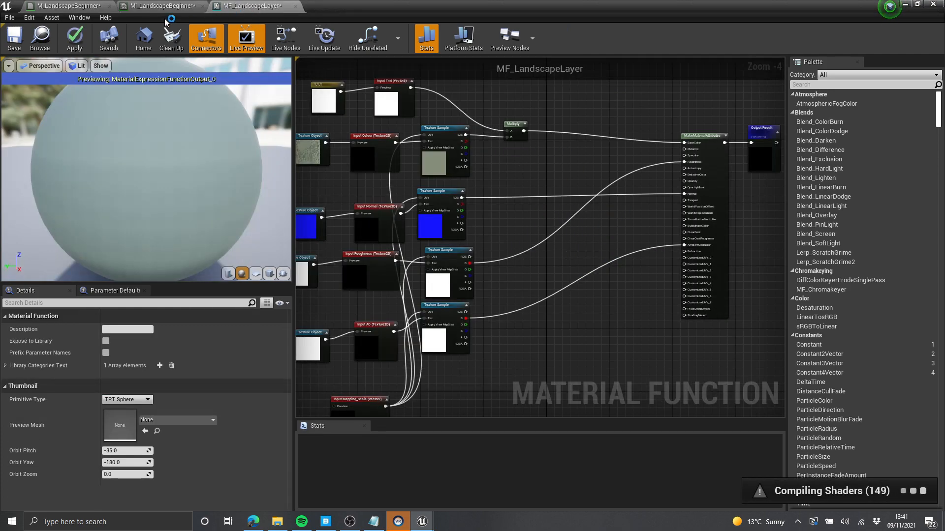
{"action": "left_click", "coordinate": [163, 6]}
{"action": "left_click", "coordinate": [254, 7]}
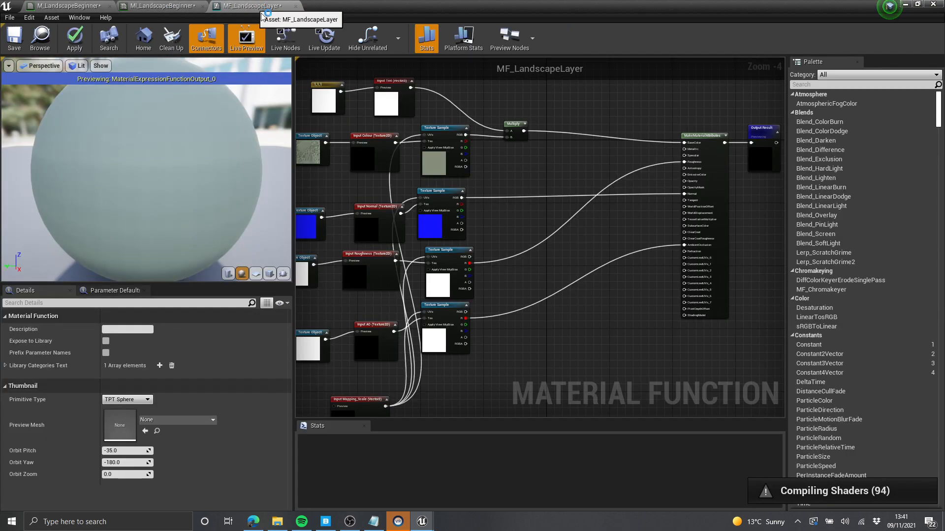
{"action": "scroll", "coordinate": [551, 202], "scroll_direction": "down", "scroll_amount": 2}
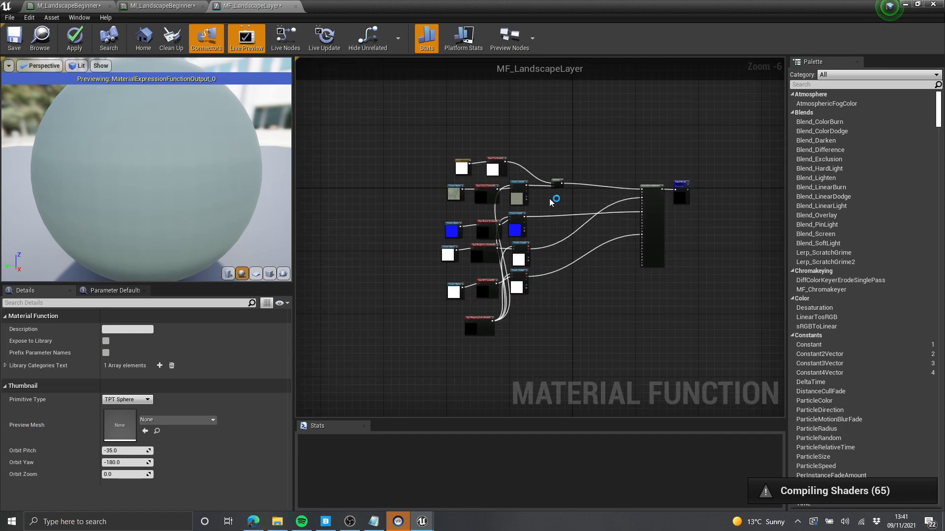
{"action": "scroll", "coordinate": [574, 317], "scroll_direction": "up", "scroll_amount": 2}
{"action": "right_click_drag", "start_coordinate": [542, 229], "coordinate": [552, 250]}
{"action": "scroll", "coordinate": [557, 266], "scroll_direction": "up", "scroll_amount": 4}
{"action": "right_click_drag", "start_coordinate": [580, 185], "coordinate": [535, 175]}
{"action": "scroll", "coordinate": [587, 208], "scroll_direction": "down", "scroll_amount": 1}
{"action": "scroll", "coordinate": [561, 192], "scroll_direction": "down", "scroll_amount": 7}
{"action": "scroll", "coordinate": [524, 175], "scroll_direction": "up", "scroll_amount": 5}
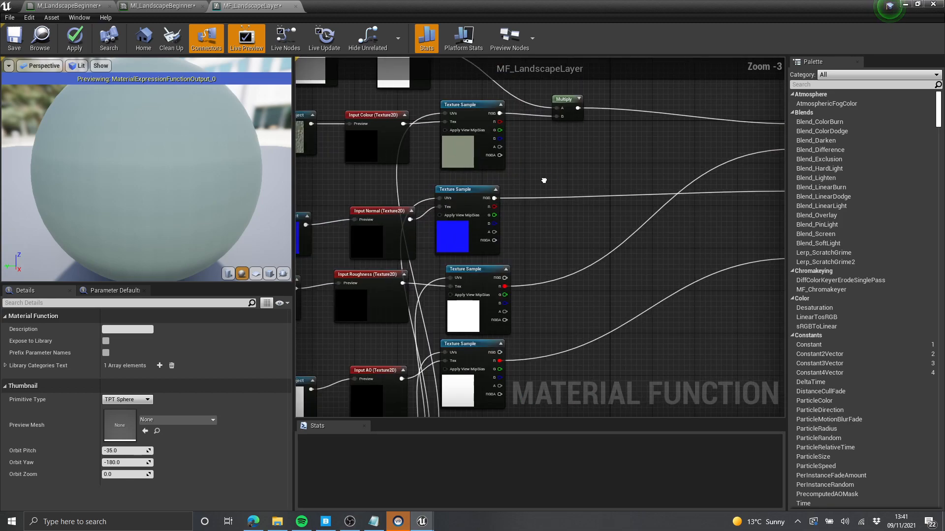
{"action": "scroll", "coordinate": [525, 176], "scroll_direction": "down", "scroll_amount": 4}
- Inspect the individual input and texture sample nodes in MF_LandscapeLayer up close
{"action": "left_click_drag", "start_coordinate": [696, 95], "coordinate": [388, 327]}
{"action": "scroll", "coordinate": [499, 194], "scroll_direction": "up", "scroll_amount": 6}
{"action": "right_click_drag", "start_coordinate": [515, 236], "coordinate": [521, 234]}
{"action": "left_click", "coordinate": [492, 192]}
{"action": "right_click_drag", "start_coordinate": [458, 142], "coordinate": [578, 230]}
{"action": "mouse_move", "coordinate": [482, 213]}
{"action": "left_mouse_down"}
{"action": "mouse_move", "coordinate": [499, 223]}
{"action": "mouse_move", "coordinate": [486, 213]}
{"action": "left_mouse_up"}
{"action": "mouse_move", "coordinate": [505, 168]}
{"action": "right_mouse_down"}
{"action": "mouse_move", "coordinate": [492, 131]}
{"action": "mouse_move", "coordinate": [502, 183]}
{"action": "right_mouse_up"}
{"action": "left_click_drag", "start_coordinate": [506, 173], "coordinate": [493, 174]}
{"action": "right_click_drag", "start_coordinate": [491, 209], "coordinate": [506, 179]}
{"action": "right_click_drag", "start_coordinate": [544, 280], "coordinate": [510, 121]}
{"action": "left_click", "coordinate": [520, 199]}
{"action": "left_click", "coordinate": [496, 174]}
{"action": "right_click_drag", "start_coordinate": [498, 268], "coordinate": [471, 284]}
{"action": "left_click", "coordinate": [584, 300]}
{"action": "right_click_drag", "start_coordinate": [584, 300], "coordinate": [563, 330]}
{"action": "scroll", "coordinate": [564, 330], "scroll_direction": "down", "scroll_amount": 2}
- Select the four Grass texture parameter nodes in M_LandscapeBeginner and reposition them inside the Grass group
{"action": "left_click", "coordinate": [59, 6]}
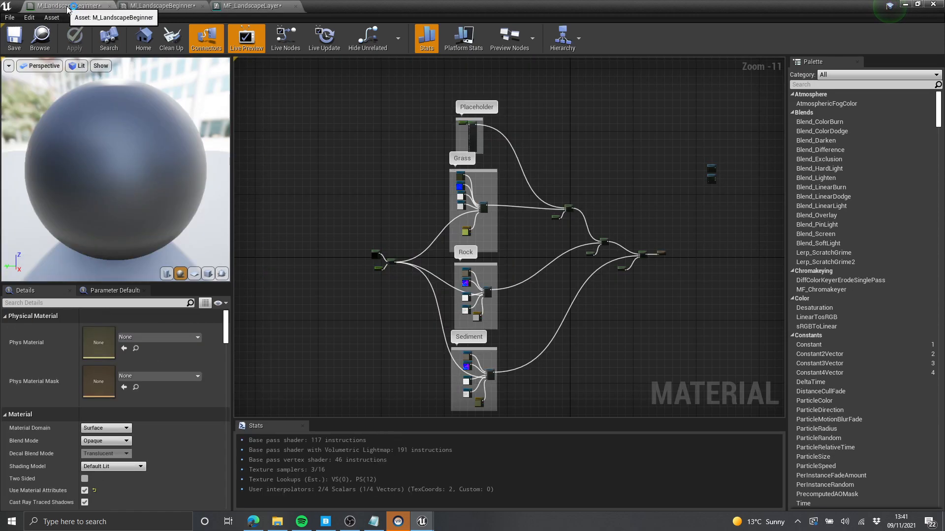
{"action": "scroll", "coordinate": [441, 182], "scroll_direction": "up", "scroll_amount": 12}
{"action": "left_click", "coordinate": [385, 161]}
{"action": "right_click_drag", "start_coordinate": [385, 162], "coordinate": [381, 143]}
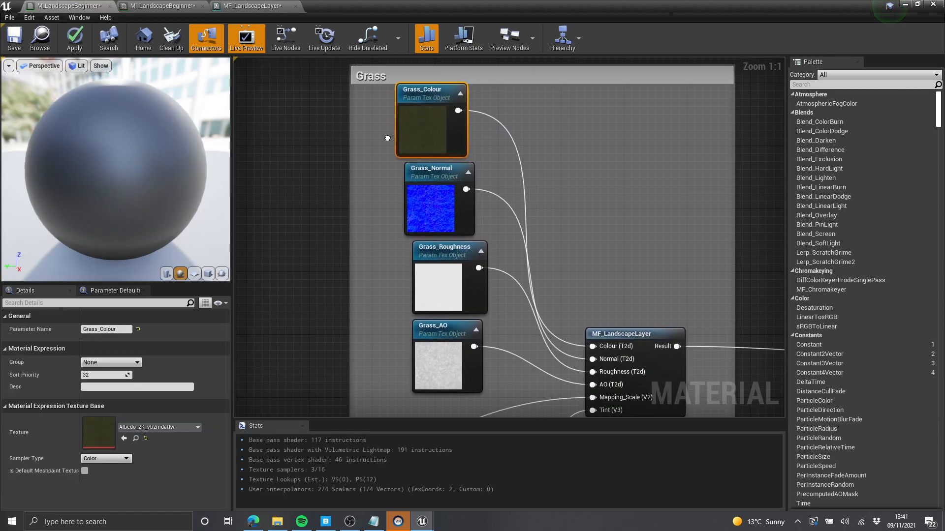
{"action": "left_click", "coordinate": [412, 173]}
{"action": "scroll", "coordinate": [408, 134], "scroll_direction": "down", "scroll_amount": 5}
{"action": "scroll", "coordinate": [407, 134], "scroll_direction": "up", "scroll_amount": 2}
{"action": "left_click_drag", "start_coordinate": [400, 83], "coordinate": [448, 269]}
{"action": "left_click_drag", "start_coordinate": [437, 172], "coordinate": [432, 194]}
{"action": "right_click_drag", "start_coordinate": [496, 167], "coordinate": [487, 178]}
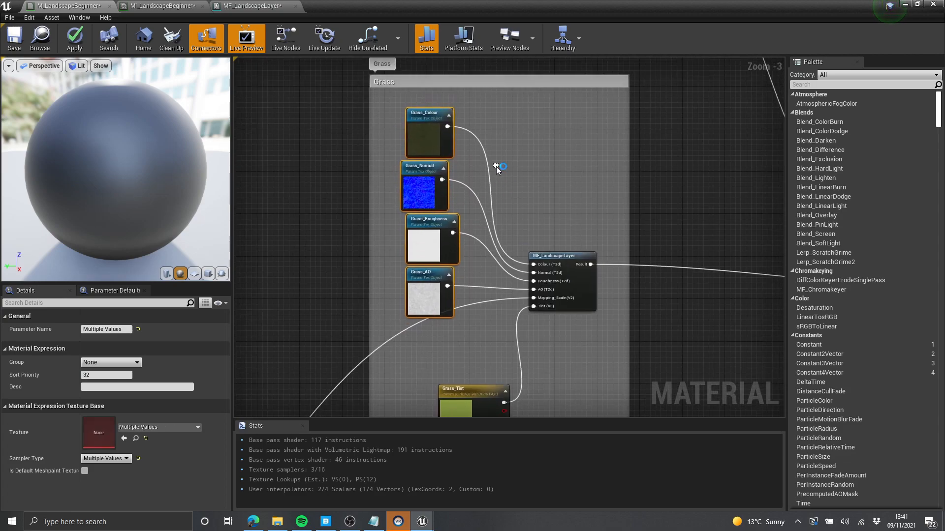
- Line up Grass_Normal with the other Grass texture parameters and move all four together lower in the group
{"action": "left_click", "coordinate": [495, 169]}
{"action": "scroll", "coordinate": [418, 179], "scroll_direction": "up", "scroll_amount": 2}
{"action": "left_click_drag", "start_coordinate": [422, 179], "coordinate": [429, 179]}
{"action": "scroll", "coordinate": [495, 170], "scroll_direction": "down", "scroll_amount": 1}
{"action": "right_click_drag", "start_coordinate": [496, 168], "coordinate": [470, 163]}
{"action": "left_click_drag", "start_coordinate": [465, 129], "coordinate": [415, 275]}
{"action": "left_click_drag", "start_coordinate": [415, 177], "coordinate": [390, 237]}
- Examine the Rock and Sediment groups and their connections to the layer blend nodes
{"action": "scroll", "coordinate": [494, 238], "scroll_direction": "down", "scroll_amount": 4}
{"action": "right_click_drag", "start_coordinate": [494, 238], "coordinate": [472, 140]}
{"action": "scroll", "coordinate": [472, 141], "scroll_direction": "down", "scroll_amount": 5}
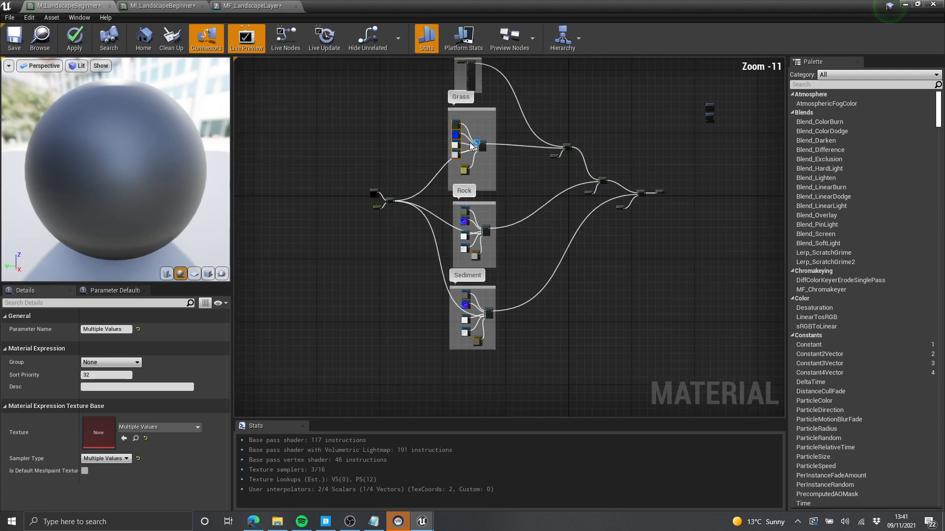
{"action": "scroll", "coordinate": [475, 328], "scroll_direction": "up", "scroll_amount": 6}
{"action": "right_click_drag", "start_coordinate": [521, 327], "coordinate": [512, 211]}
{"action": "right_click_drag", "start_coordinate": [539, 83], "coordinate": [541, 259]}
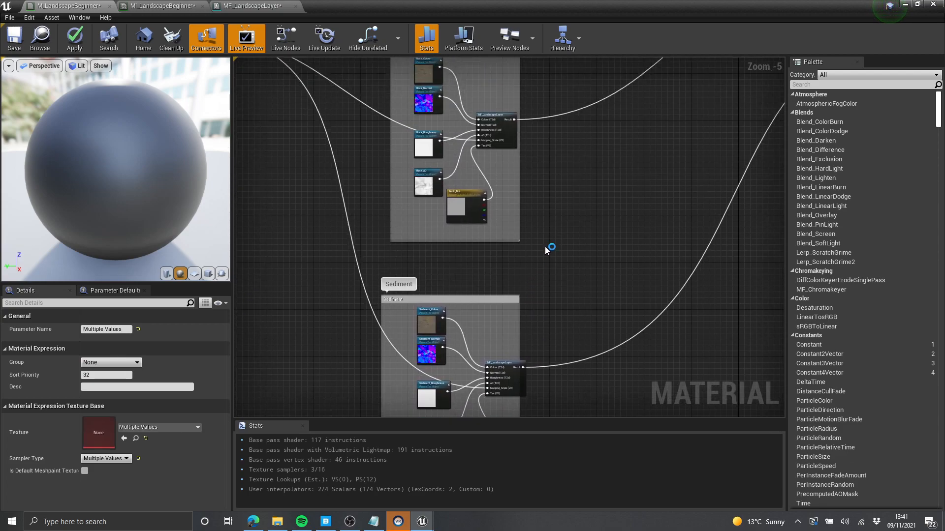
{"action": "right_click_drag", "start_coordinate": [570, 230], "coordinate": [552, 298]}
{"action": "right_click_drag", "start_coordinate": [624, 281], "coordinate": [525, 323]}
{"action": "scroll", "coordinate": [593, 287], "scroll_direction": "down", "scroll_amount": 4}
{"action": "scroll", "coordinate": [636, 201], "scroll_direction": "down", "scroll_amount": 1}
{"action": "right_click_drag", "start_coordinate": [636, 202], "coordinate": [613, 232]}
{"action": "scroll", "coordinate": [557, 187], "scroll_direction": "down", "scroll_amount": 2}
- Select all layer groups and blend nodes to review the complete M_LandscapeBeginner network, and clear the selection
{"action": "left_click_drag", "start_coordinate": [310, 80], "coordinate": [648, 378]}
{"action": "left_click_drag", "start_coordinate": [647, 371], "coordinate": [366, 89]}
{"action": "left_click_drag", "start_coordinate": [387, 96], "coordinate": [368, 89]}
{"action": "left_click_drag", "start_coordinate": [332, 90], "coordinate": [651, 381]}
{"action": "right_click_drag", "start_coordinate": [650, 366], "coordinate": [645, 365]}
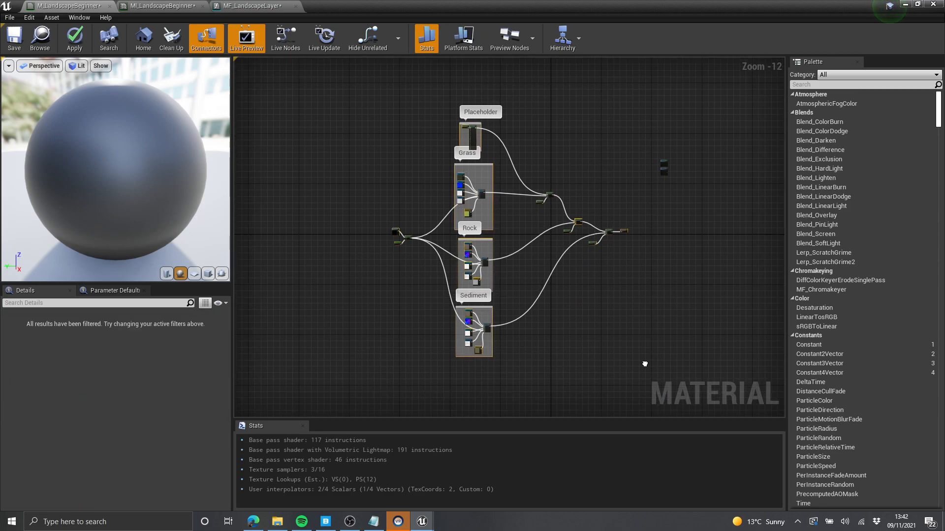
{"action": "left_click", "coordinate": [603, 110]}
{"action": "scroll", "coordinate": [492, 240], "scroll_direction": "up", "scroll_amount": 5}
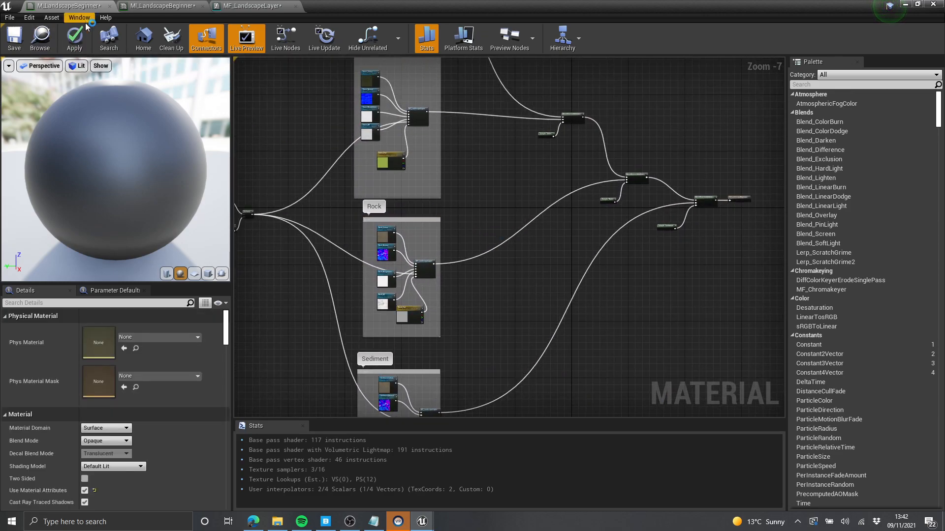
- Close M_LandscapeBeginner with its pending changes applied, and save the MF_LandscapeLayer function
{"action": "left_click", "coordinate": [110, 5]}
{"action": "left_click", "coordinate": [497, 301]}
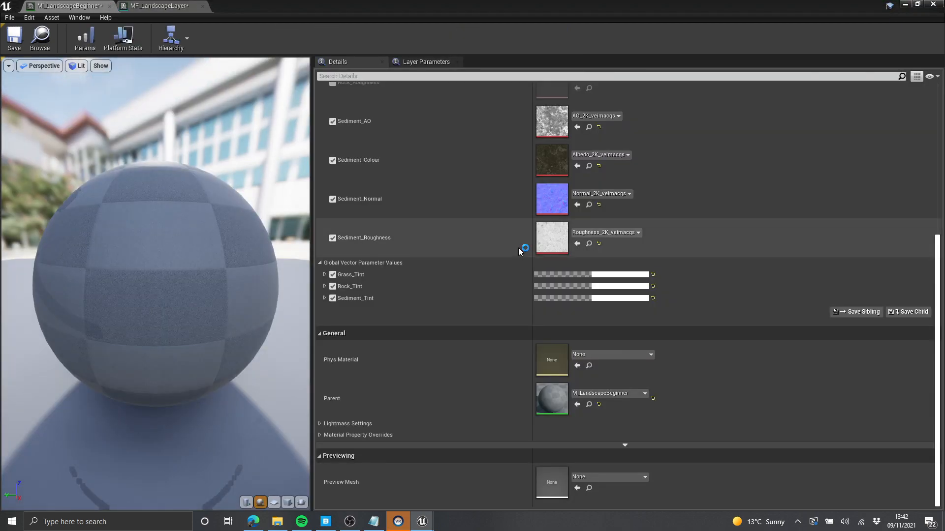
{"action": "left_click", "coordinate": [174, 7]}
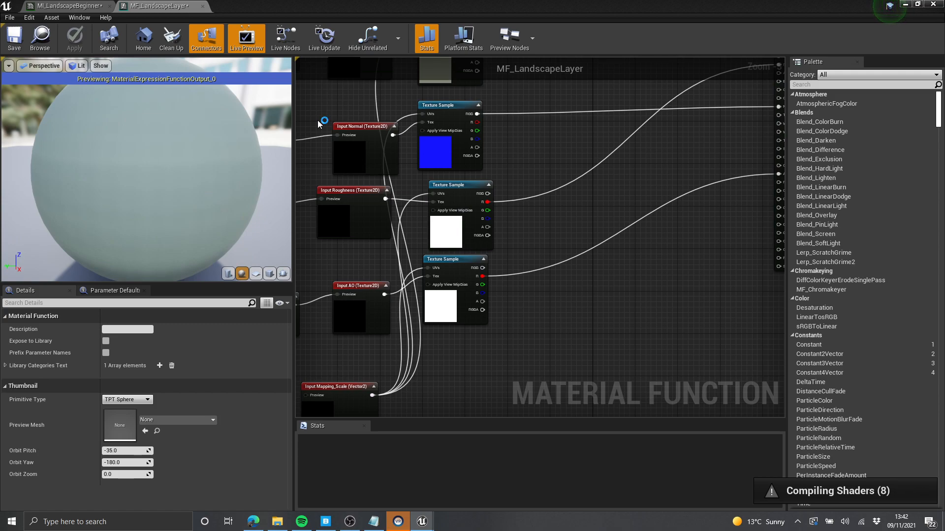
{"action": "left_click", "coordinate": [14, 37]}
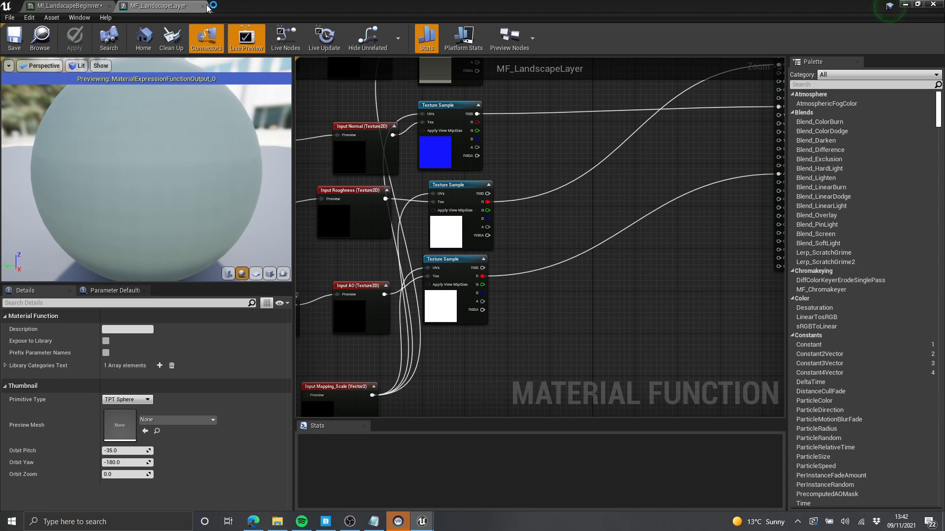
{"action": "scroll", "coordinate": [537, 243], "scroll_direction": "down", "scroll_amount": 6}
{"action": "right_click_drag", "start_coordinate": [510, 209], "coordinate": [527, 203]}
- Review the texture, tint and parent settings of MI_LandscapeBeginner, and postpone the pending autosave
{"action": "left_click", "coordinate": [59, 5]}
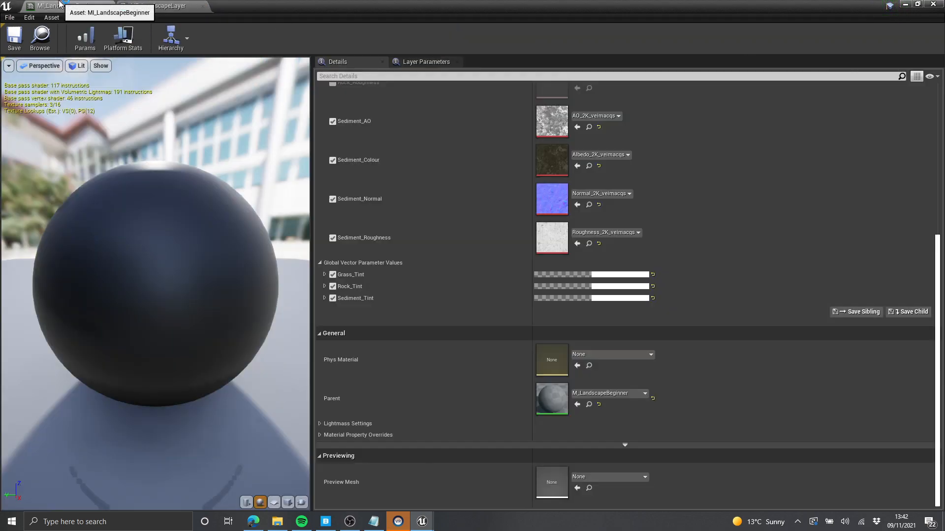
{"action": "scroll", "coordinate": [533, 285], "scroll_direction": "up", "scroll_amount": 10}
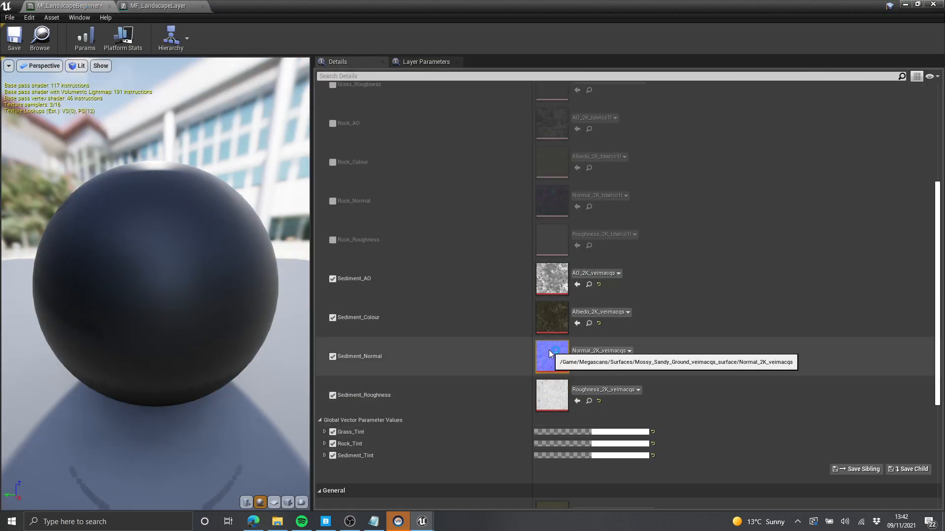
{"action": "scroll", "coordinate": [549, 351], "scroll_direction": "down", "scroll_amount": 9}
{"action": "scroll", "coordinate": [550, 357], "scroll_direction": "down", "scroll_amount": 1}
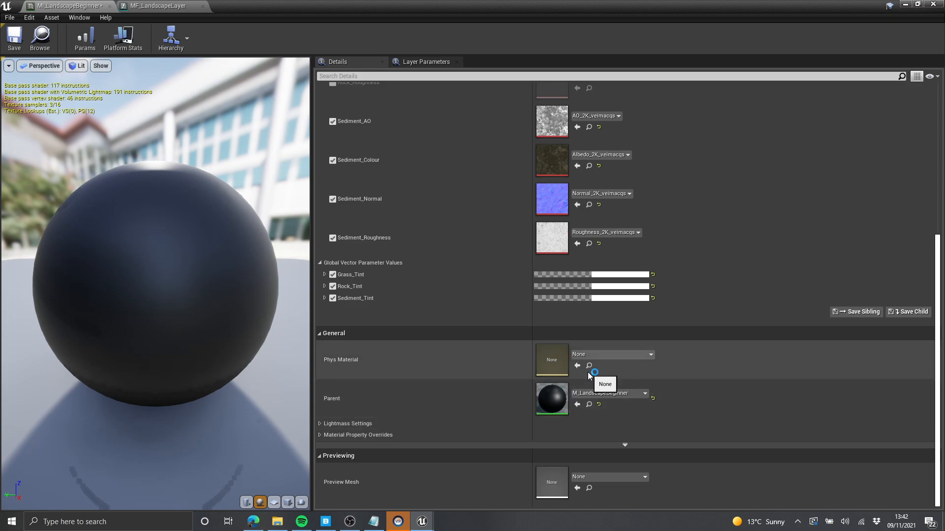
{"action": "scroll", "coordinate": [592, 358], "scroll_direction": "up", "scroll_amount": 12}
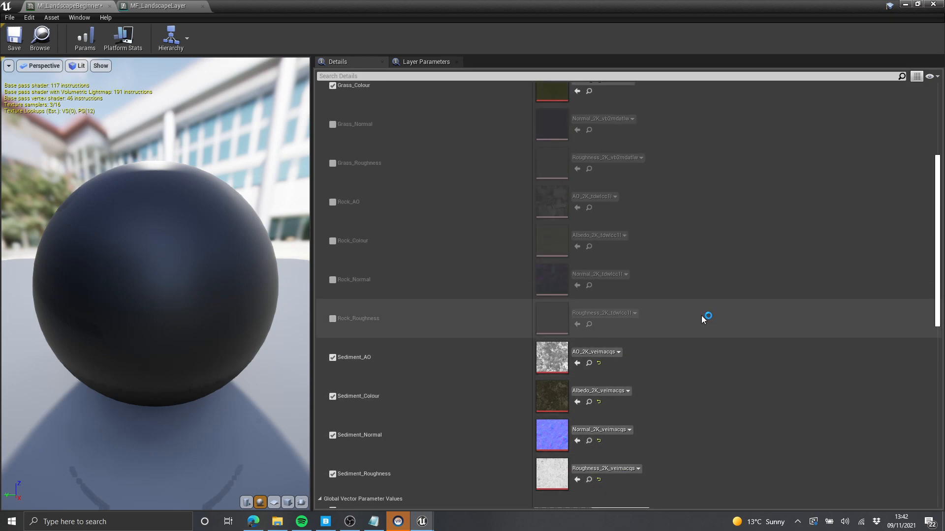
{"action": "scroll", "coordinate": [702, 317], "scroll_direction": "up", "scroll_amount": 5}
{"action": "scroll", "coordinate": [702, 317], "scroll_direction": "down", "scroll_amount": 6}
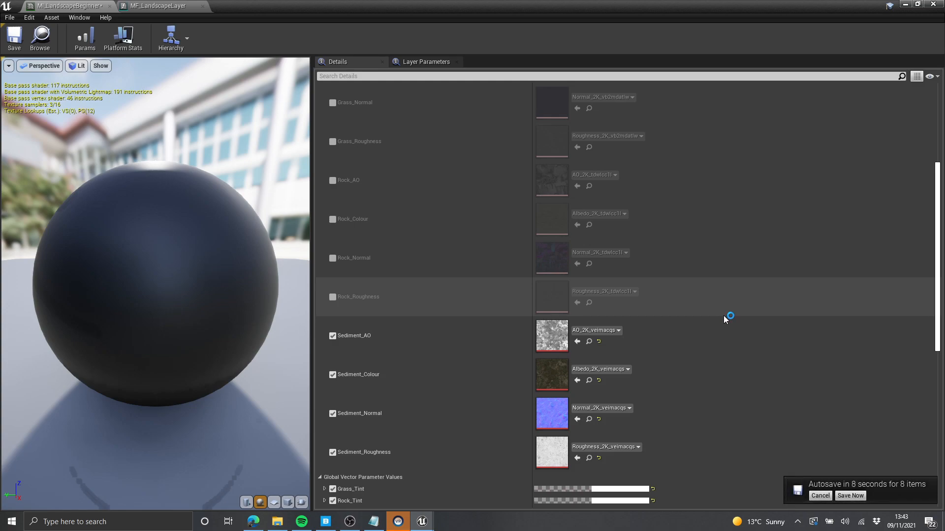
{"action": "left_click", "coordinate": [822, 499]}
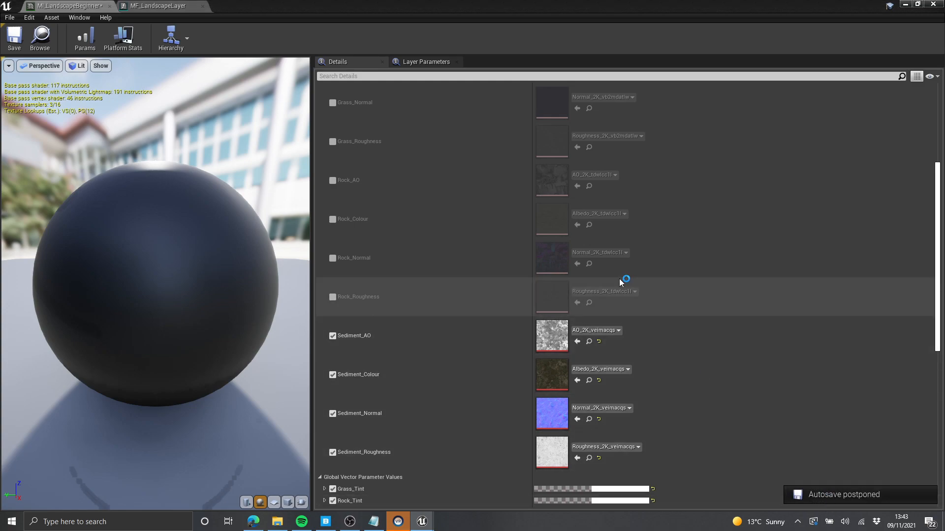